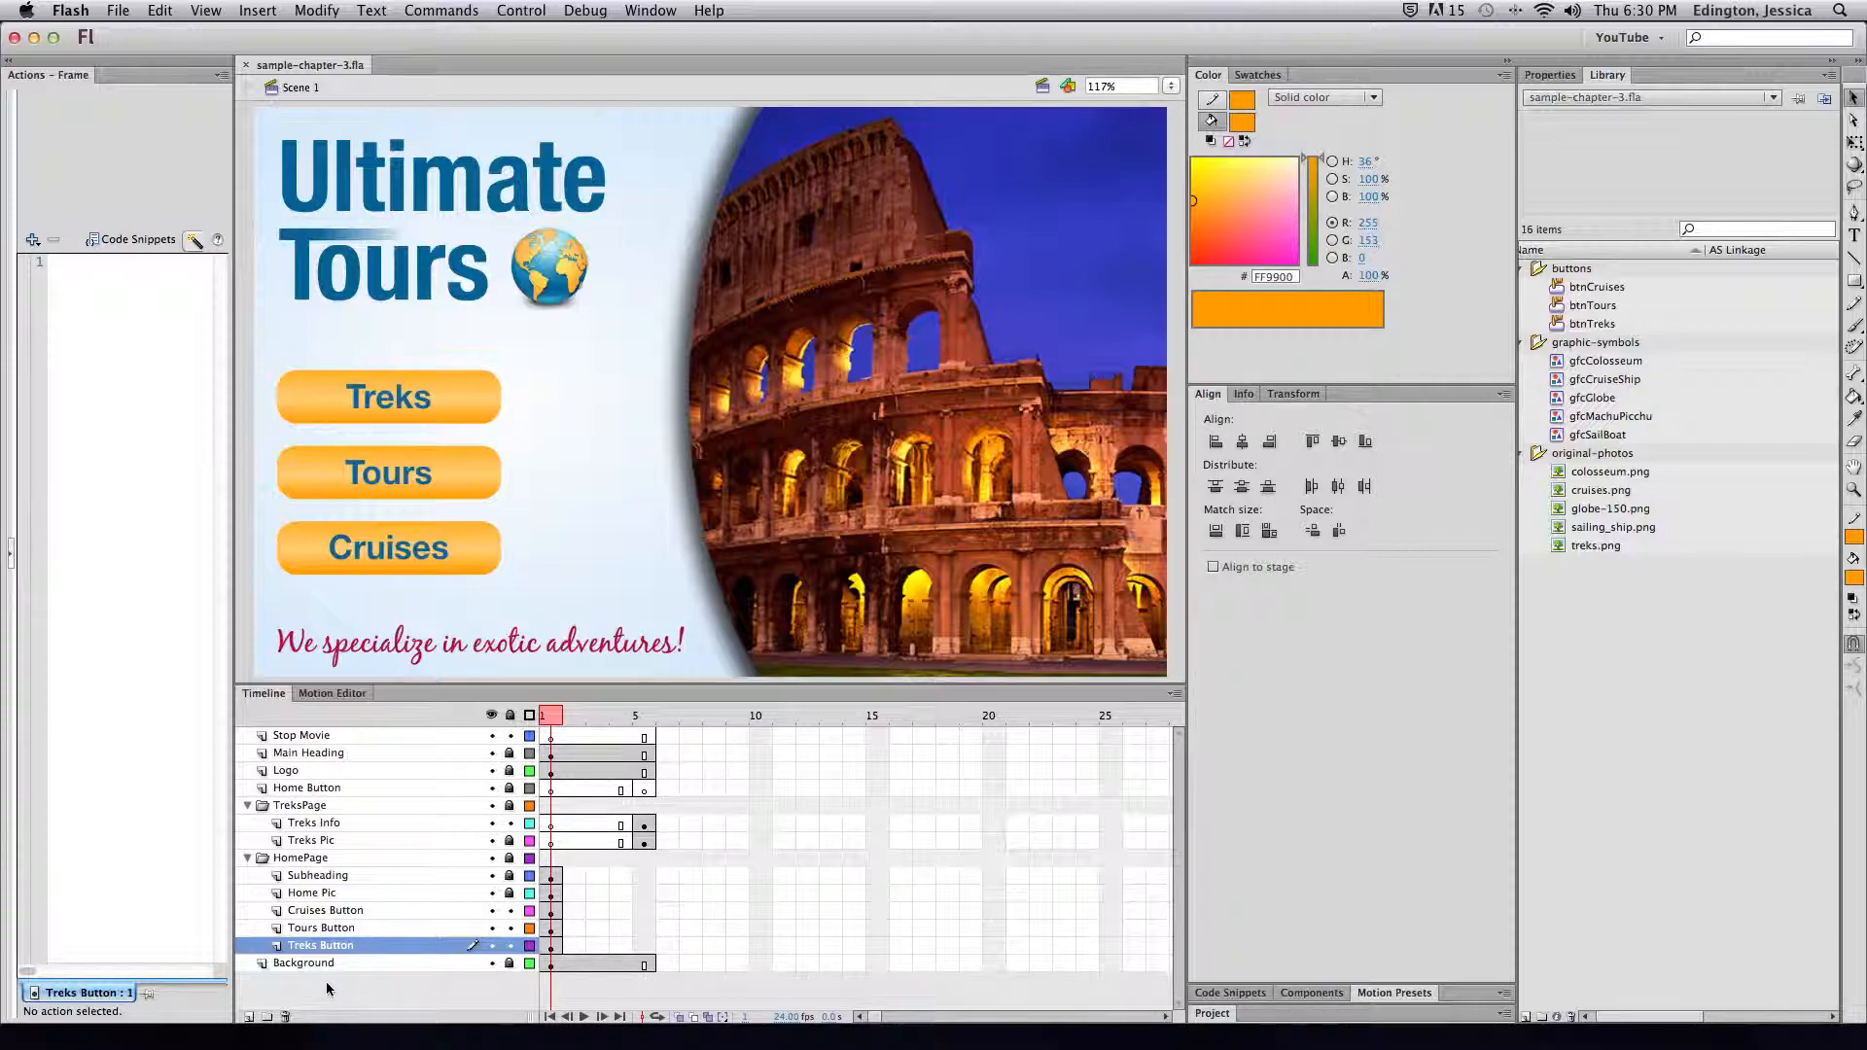
Inspect the HomePage and TreksPage layer folders, then scrub to frame 5's Featured Treks page
{"action": "left_click", "coordinate": [246, 857]}
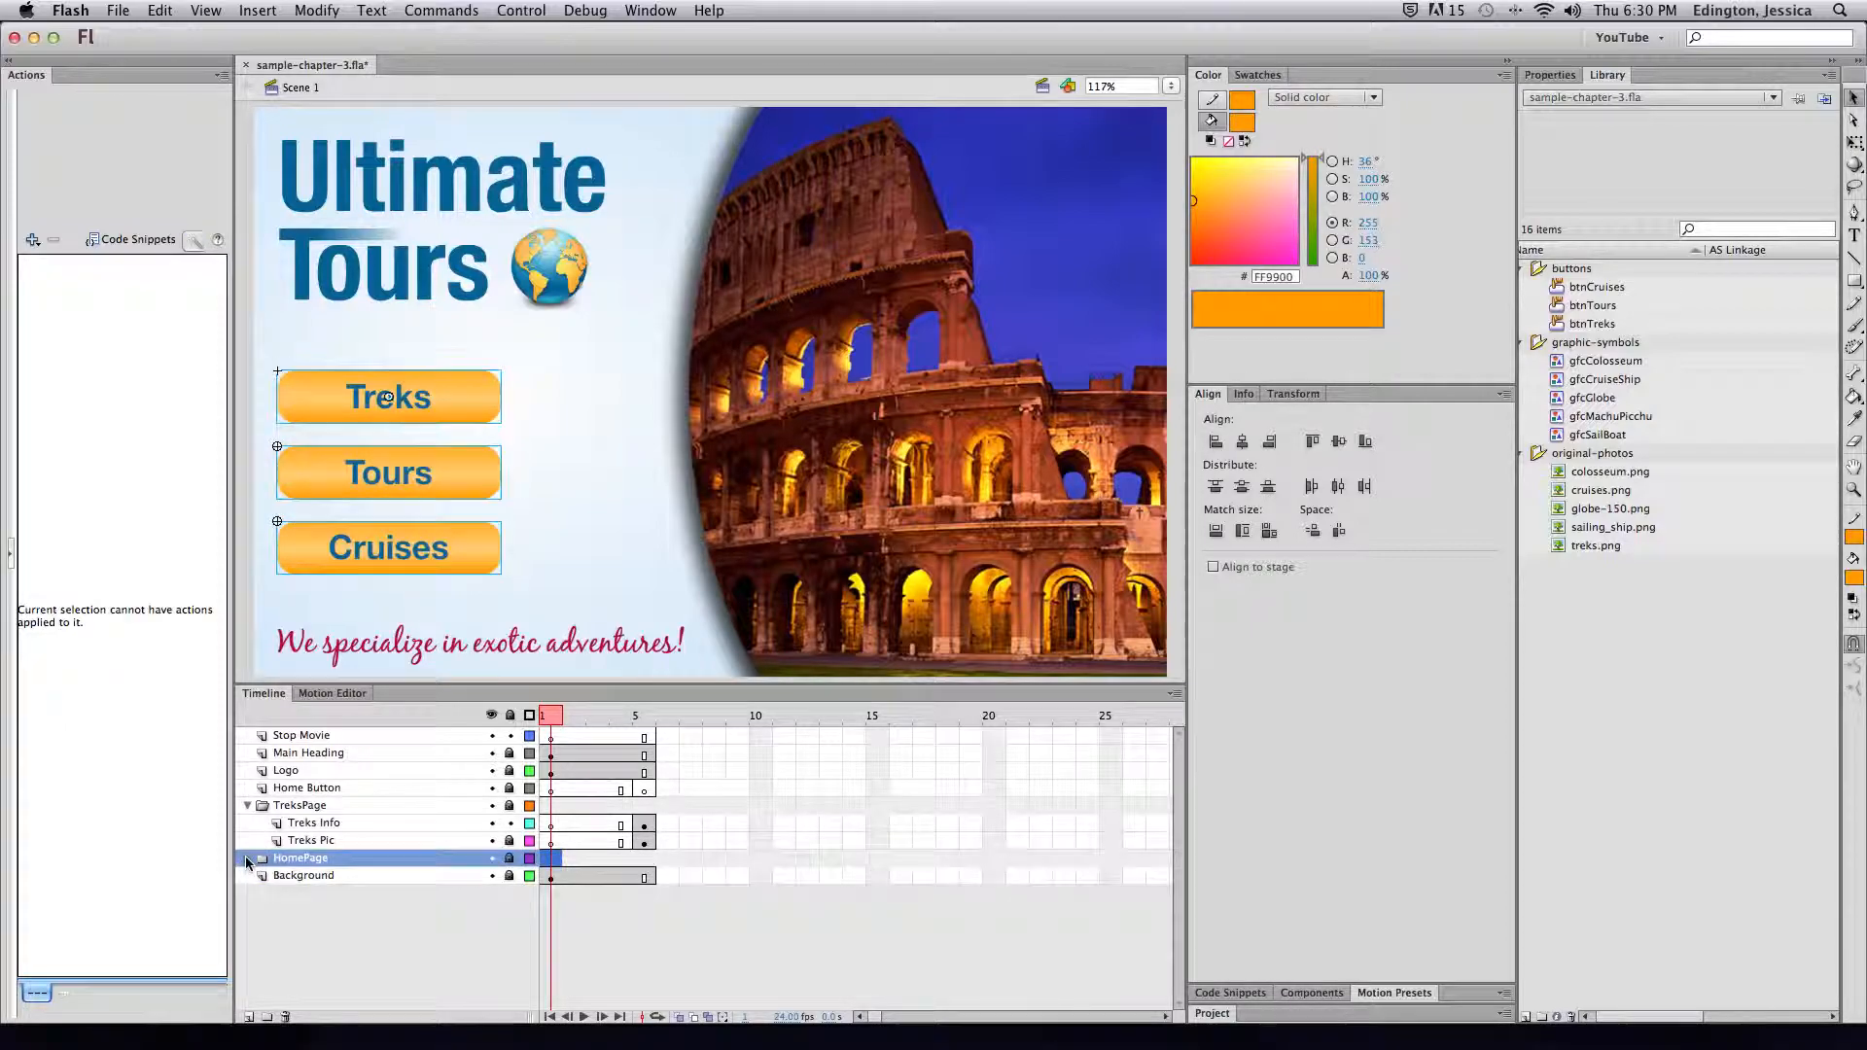
{"action": "left_click", "coordinate": [246, 857]}
{"action": "left_click", "coordinate": [247, 805]}
{"action": "left_click", "coordinate": [247, 805]}
{"action": "left_click", "coordinate": [292, 875]}
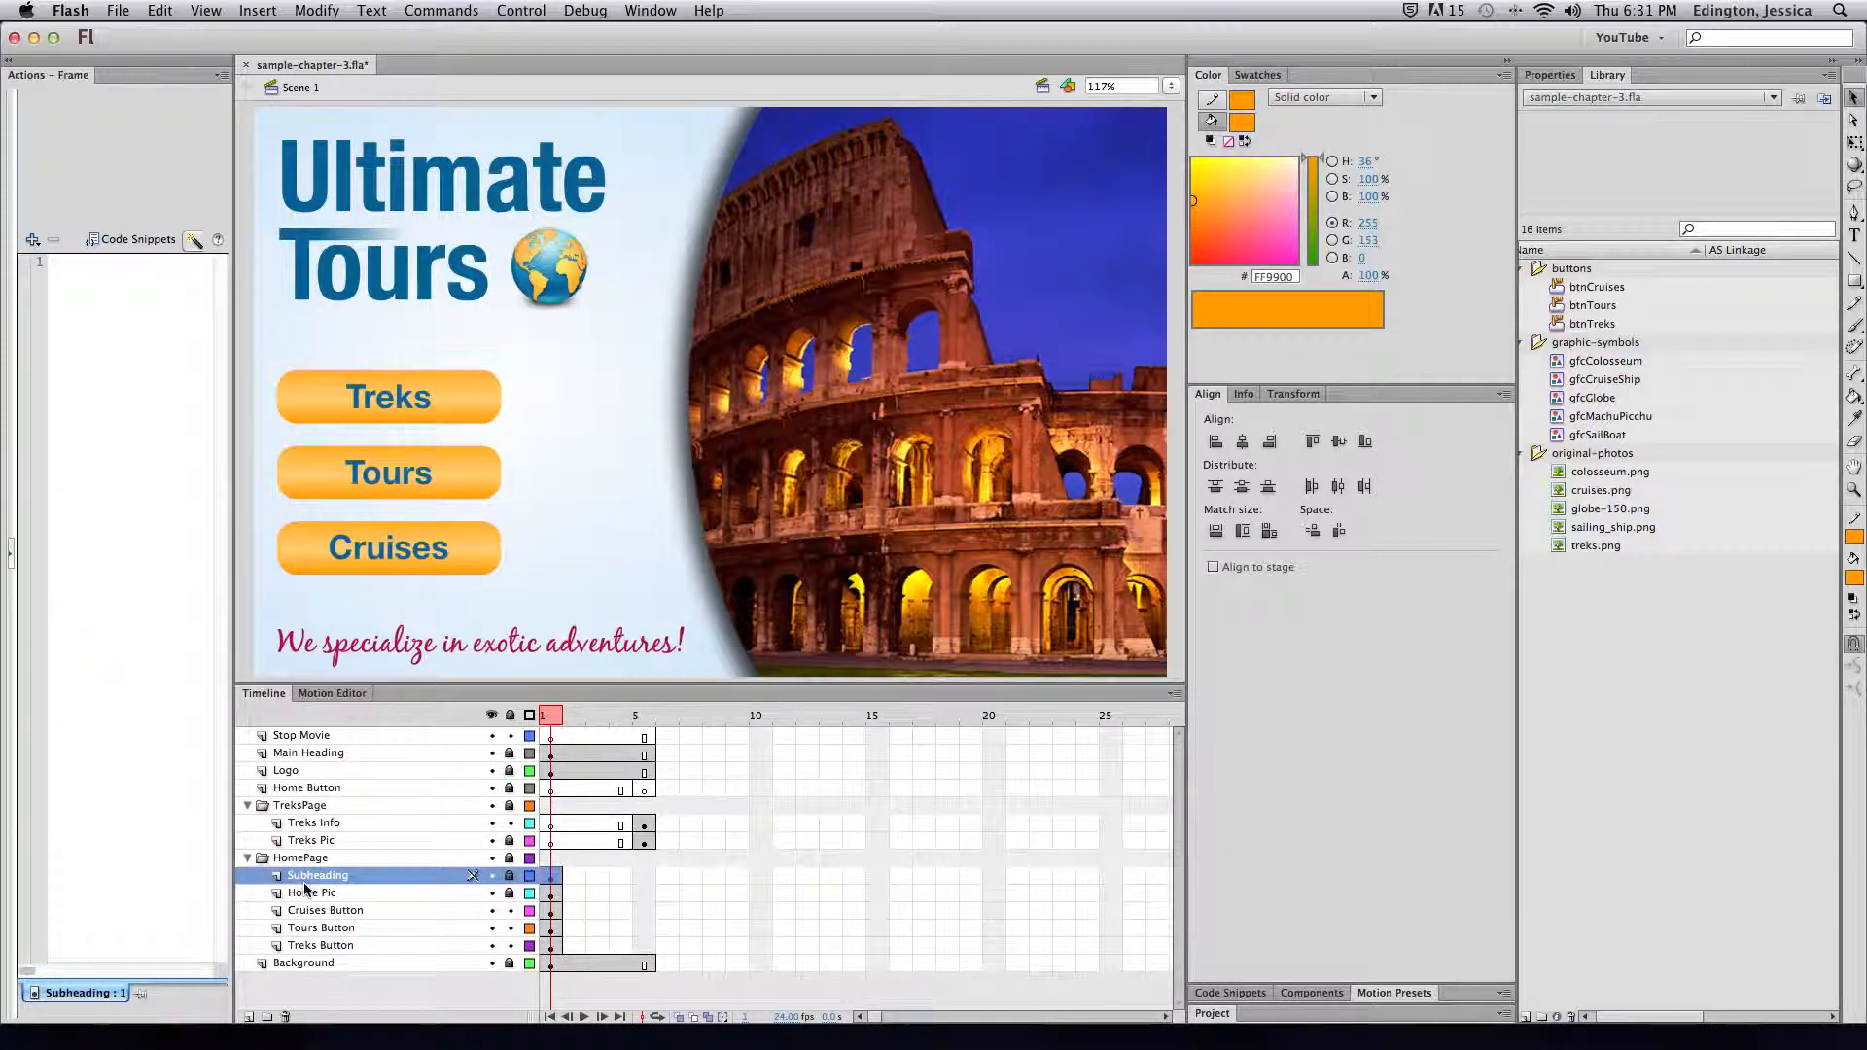
{"action": "left_click", "coordinate": [307, 896]}
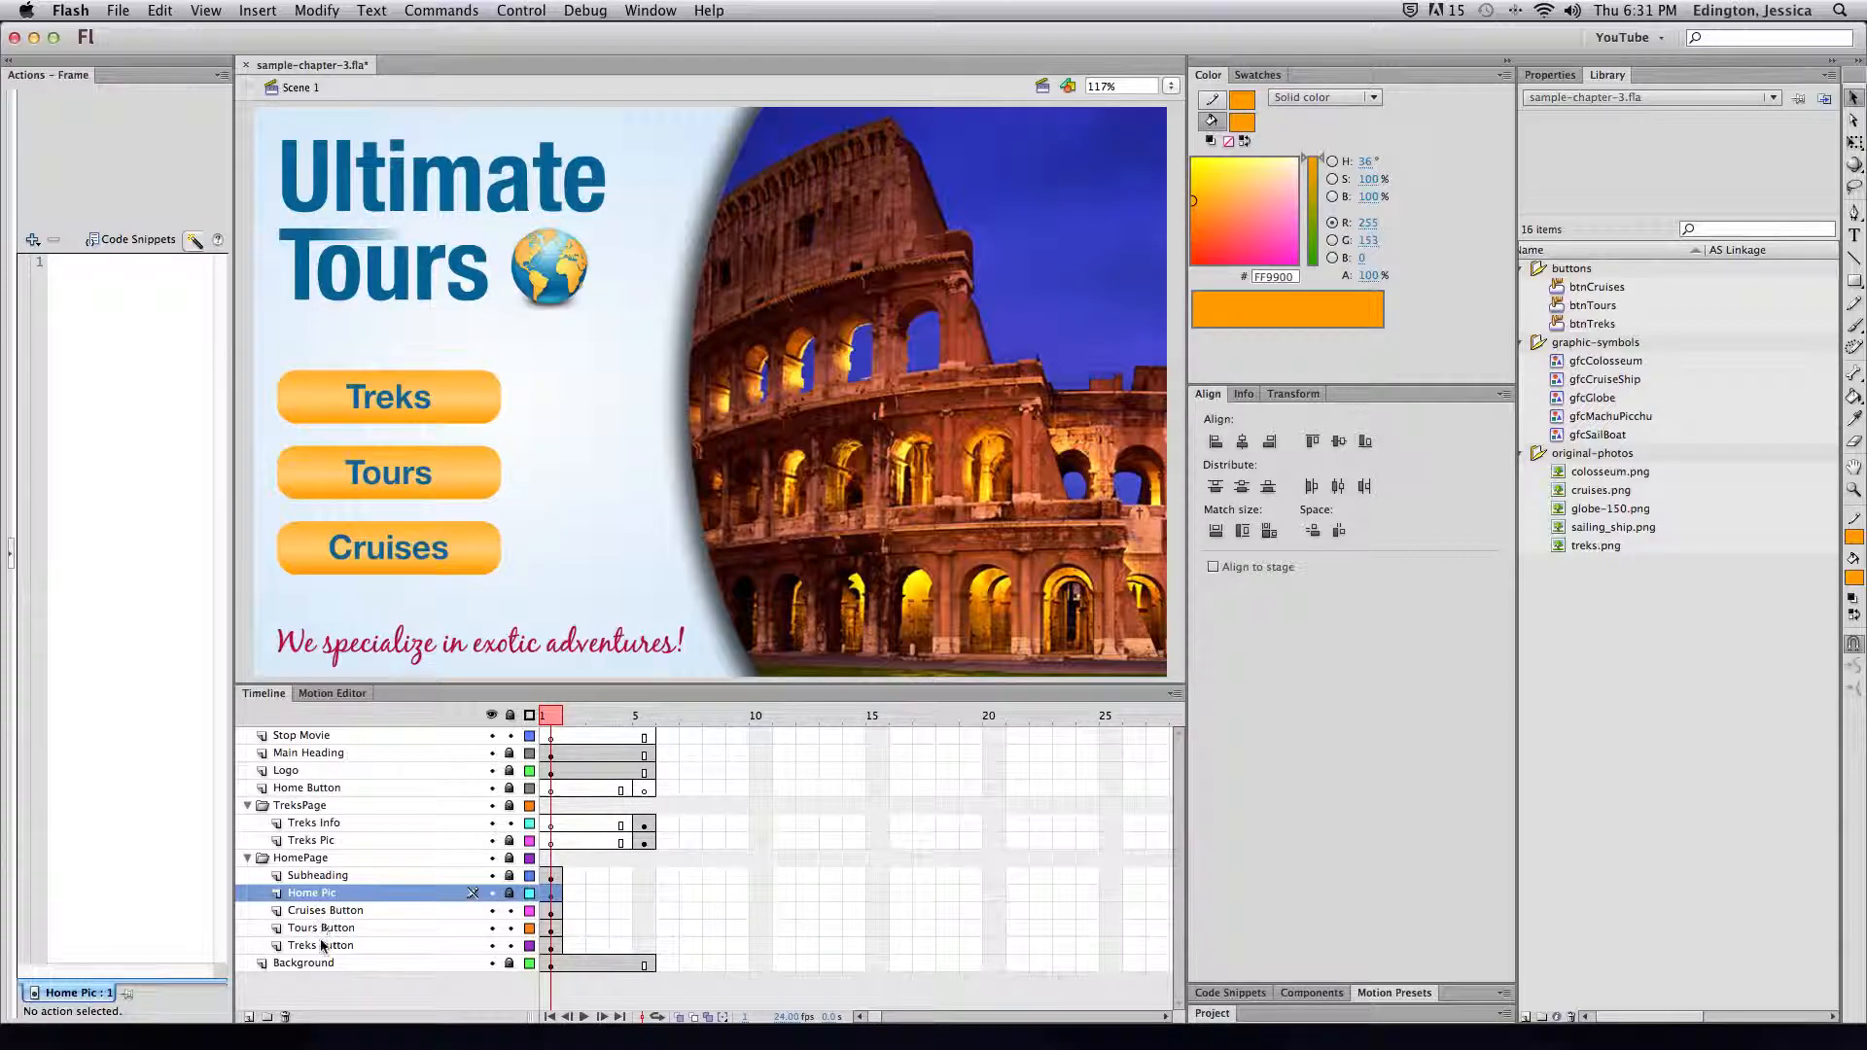
{"action": "left_click", "coordinate": [281, 860]}
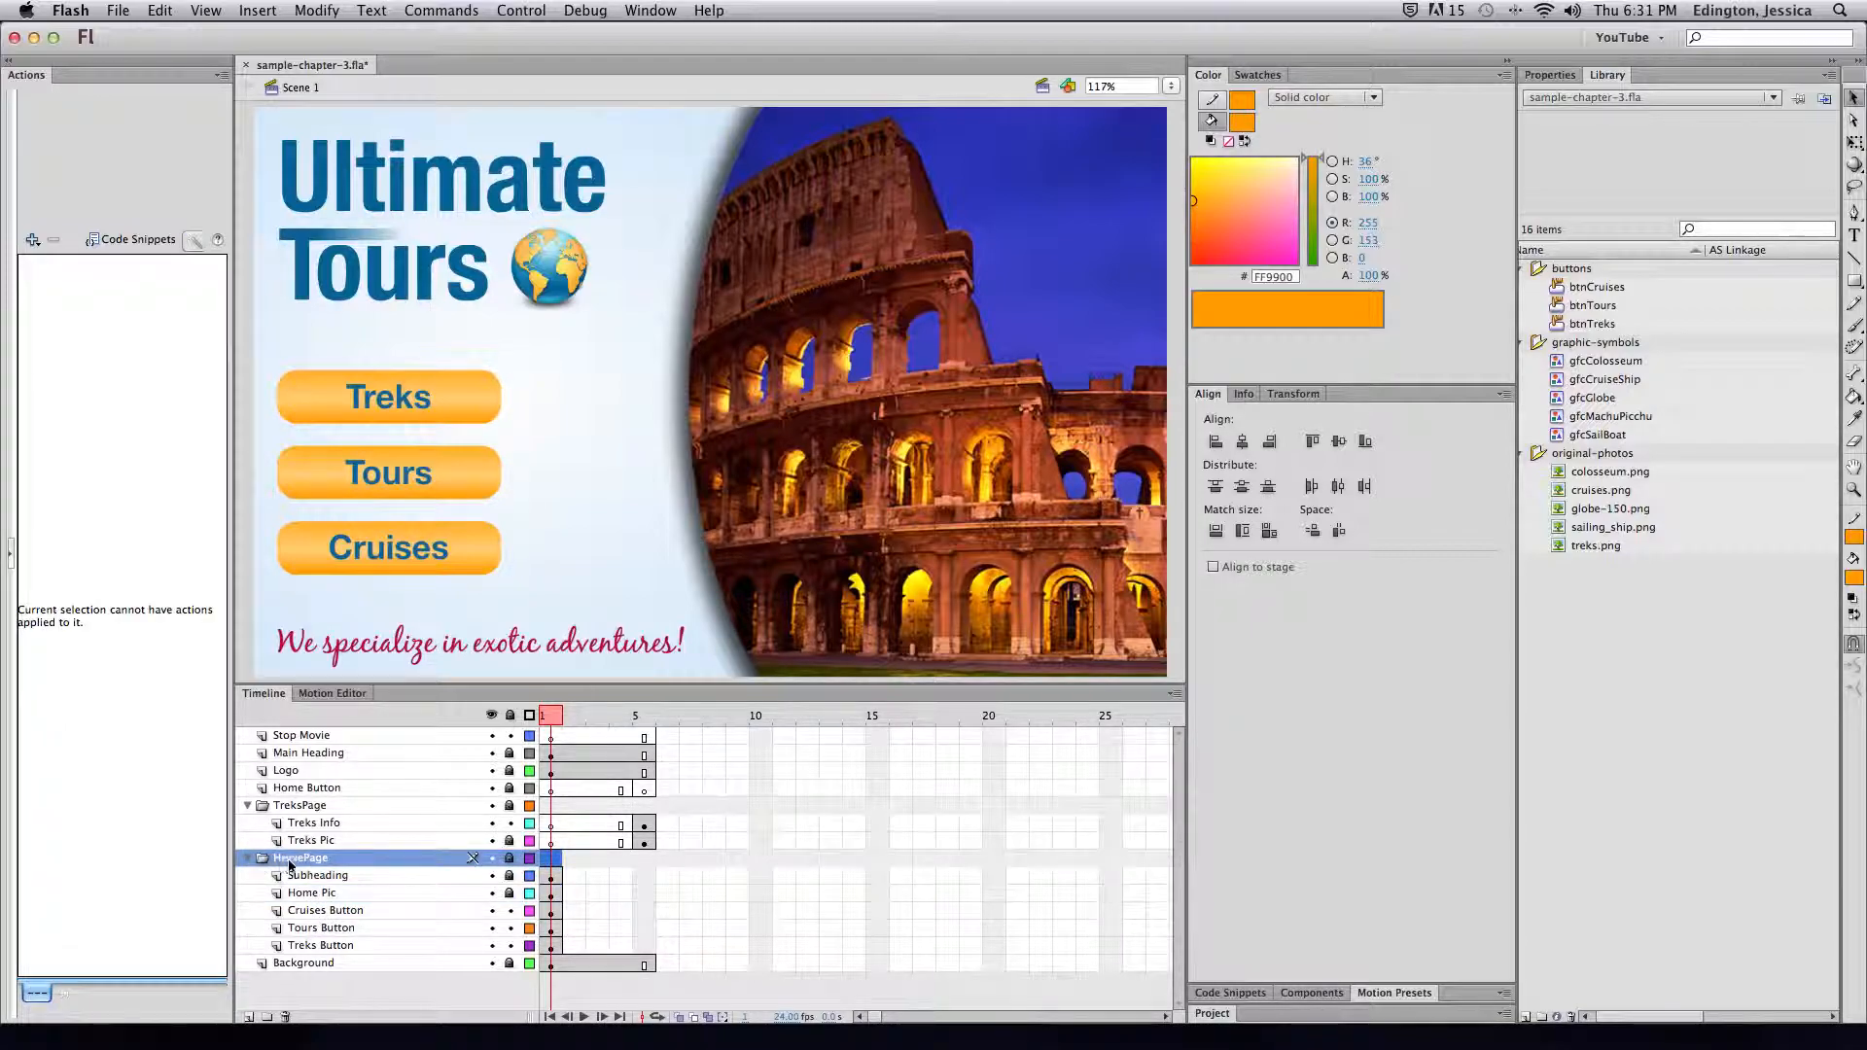
{"action": "left_click", "coordinate": [301, 806]}
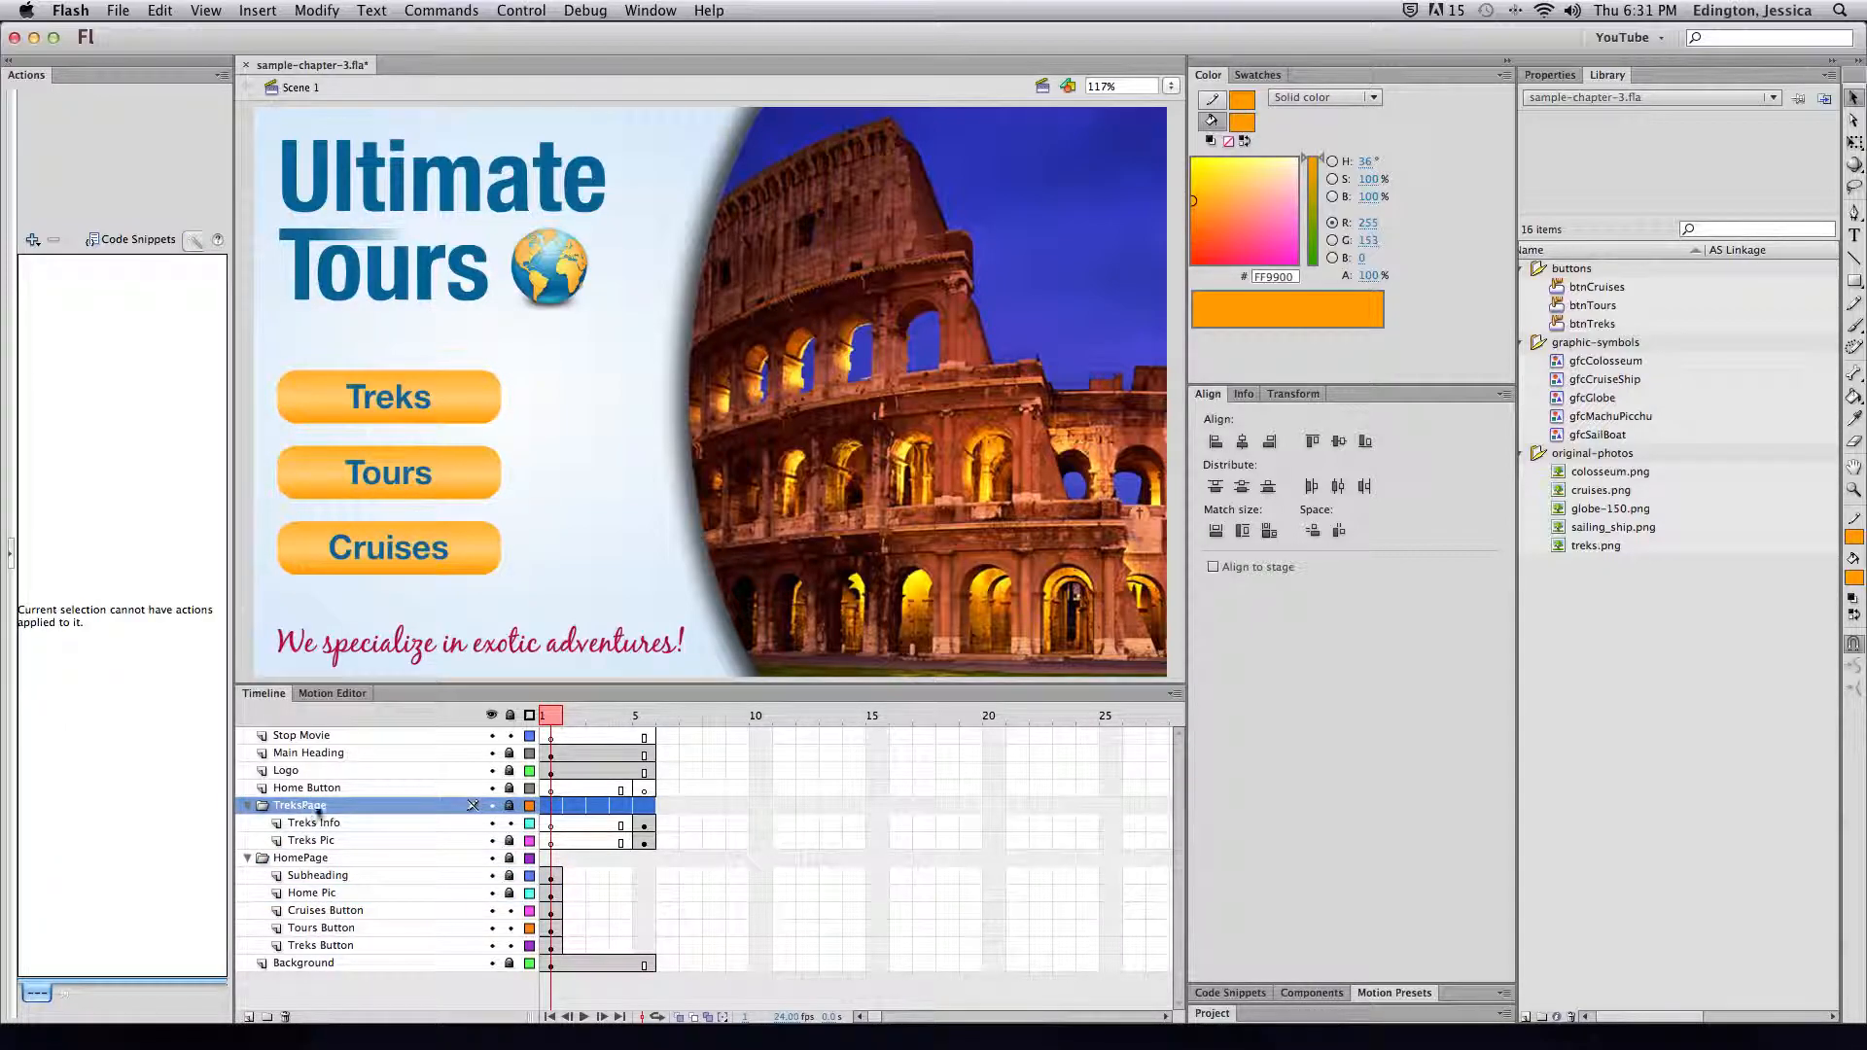
{"action": "left_click", "coordinate": [598, 719]}
{"action": "left_click_drag", "start_coordinate": [598, 719], "coordinate": [643, 716]}
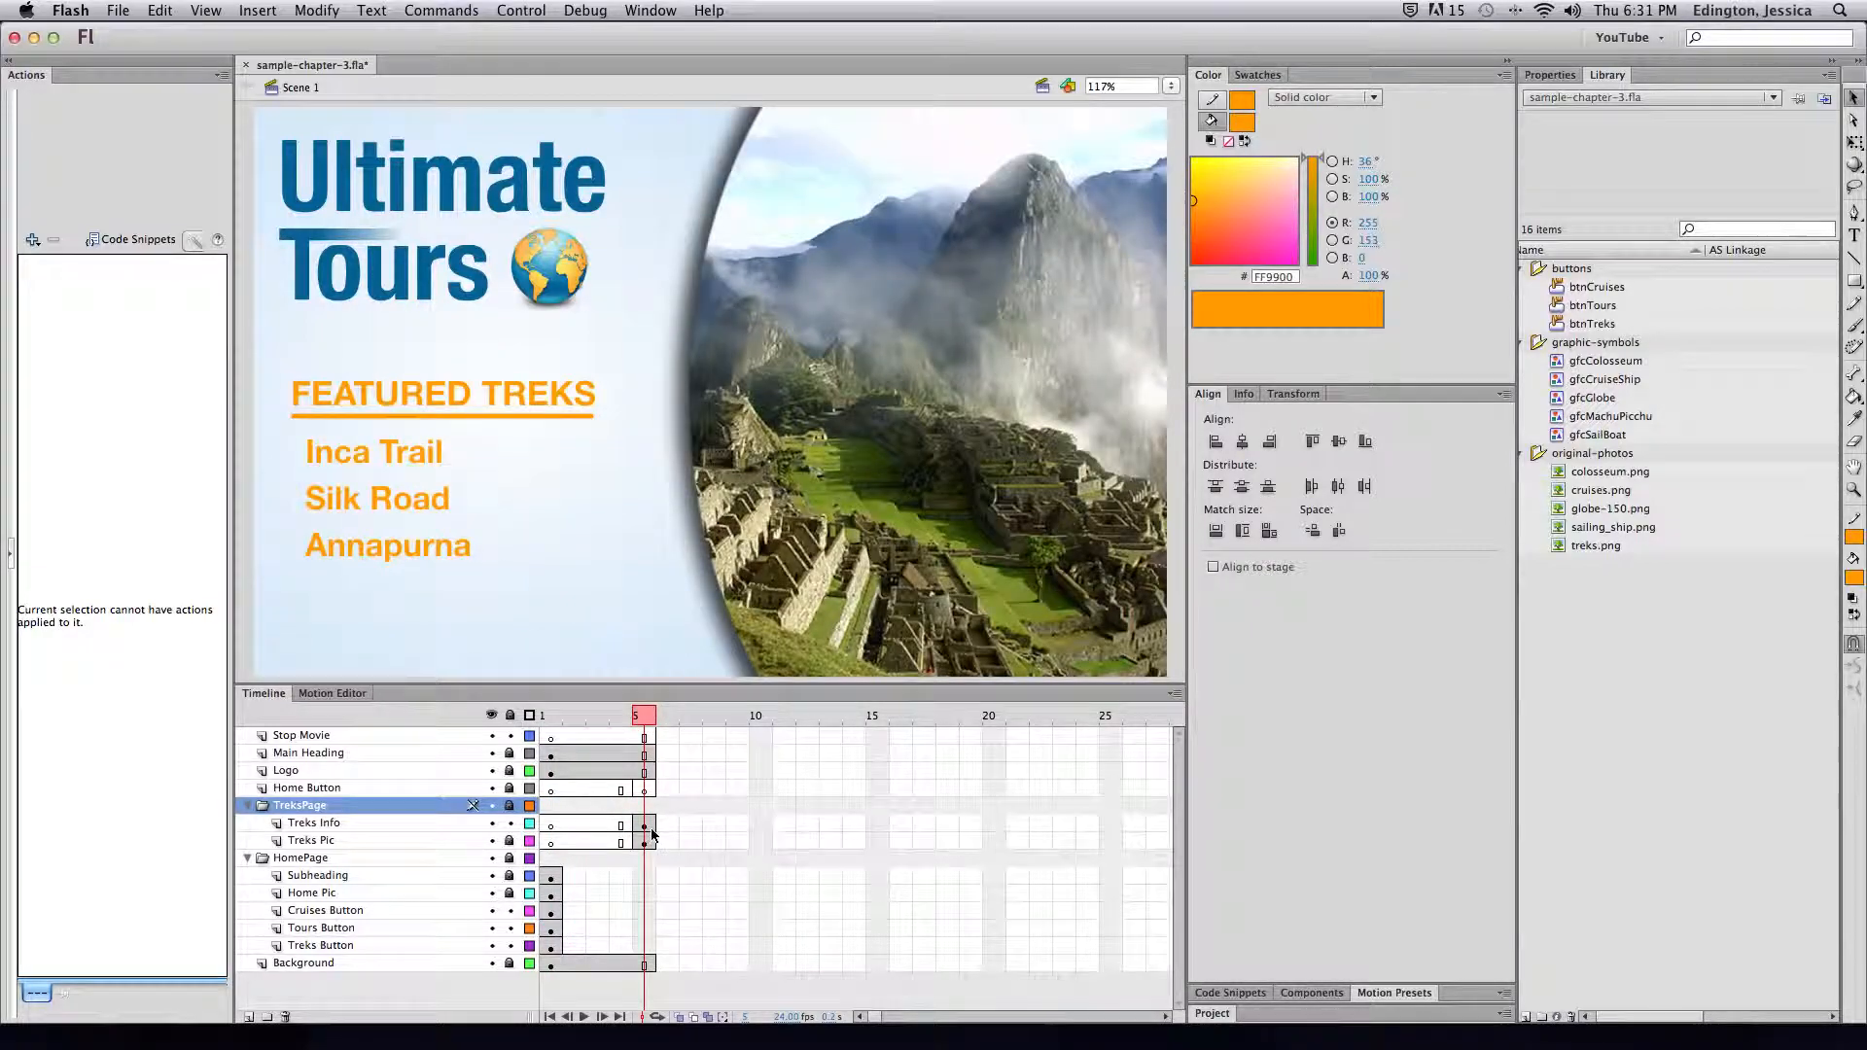
Review the Treks Info, Treks Pic, Stop Movie and Main Heading layers, then select the Treks button on frame 1
{"action": "left_click", "coordinate": [336, 824]}
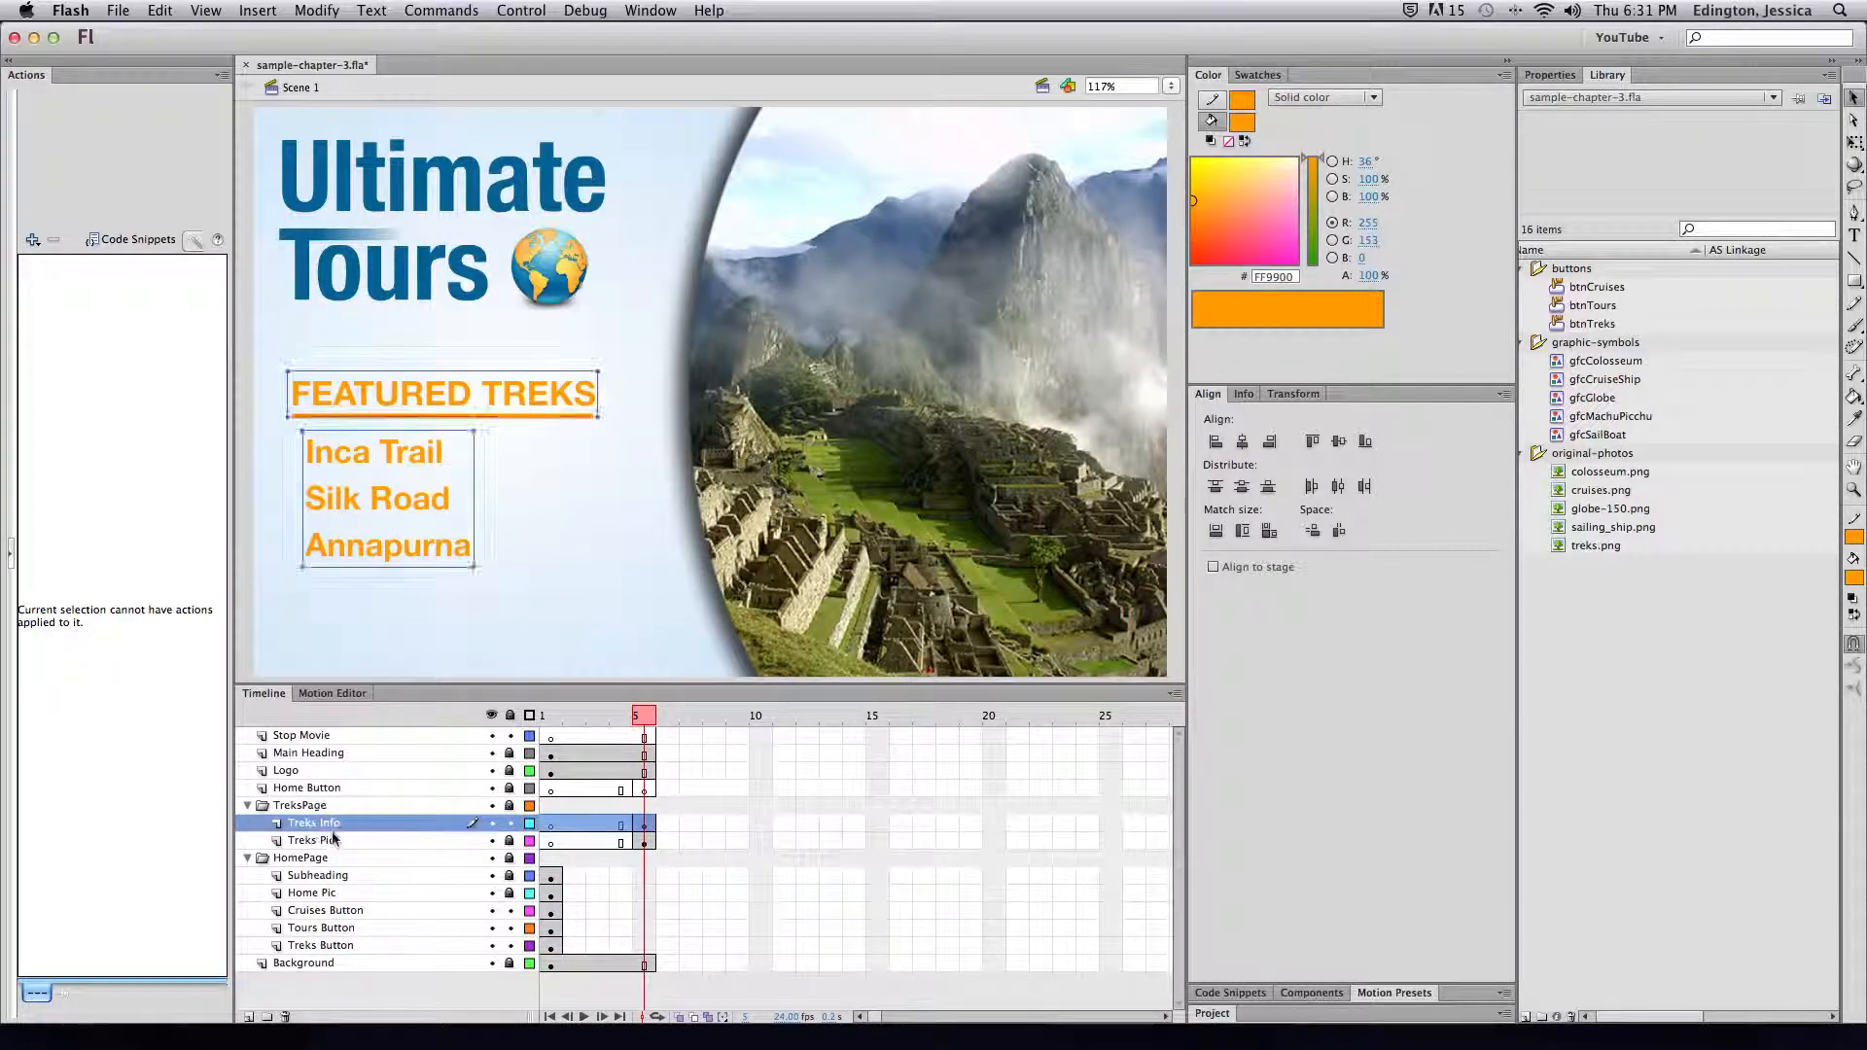
{"action": "left_click", "coordinate": [333, 842]}
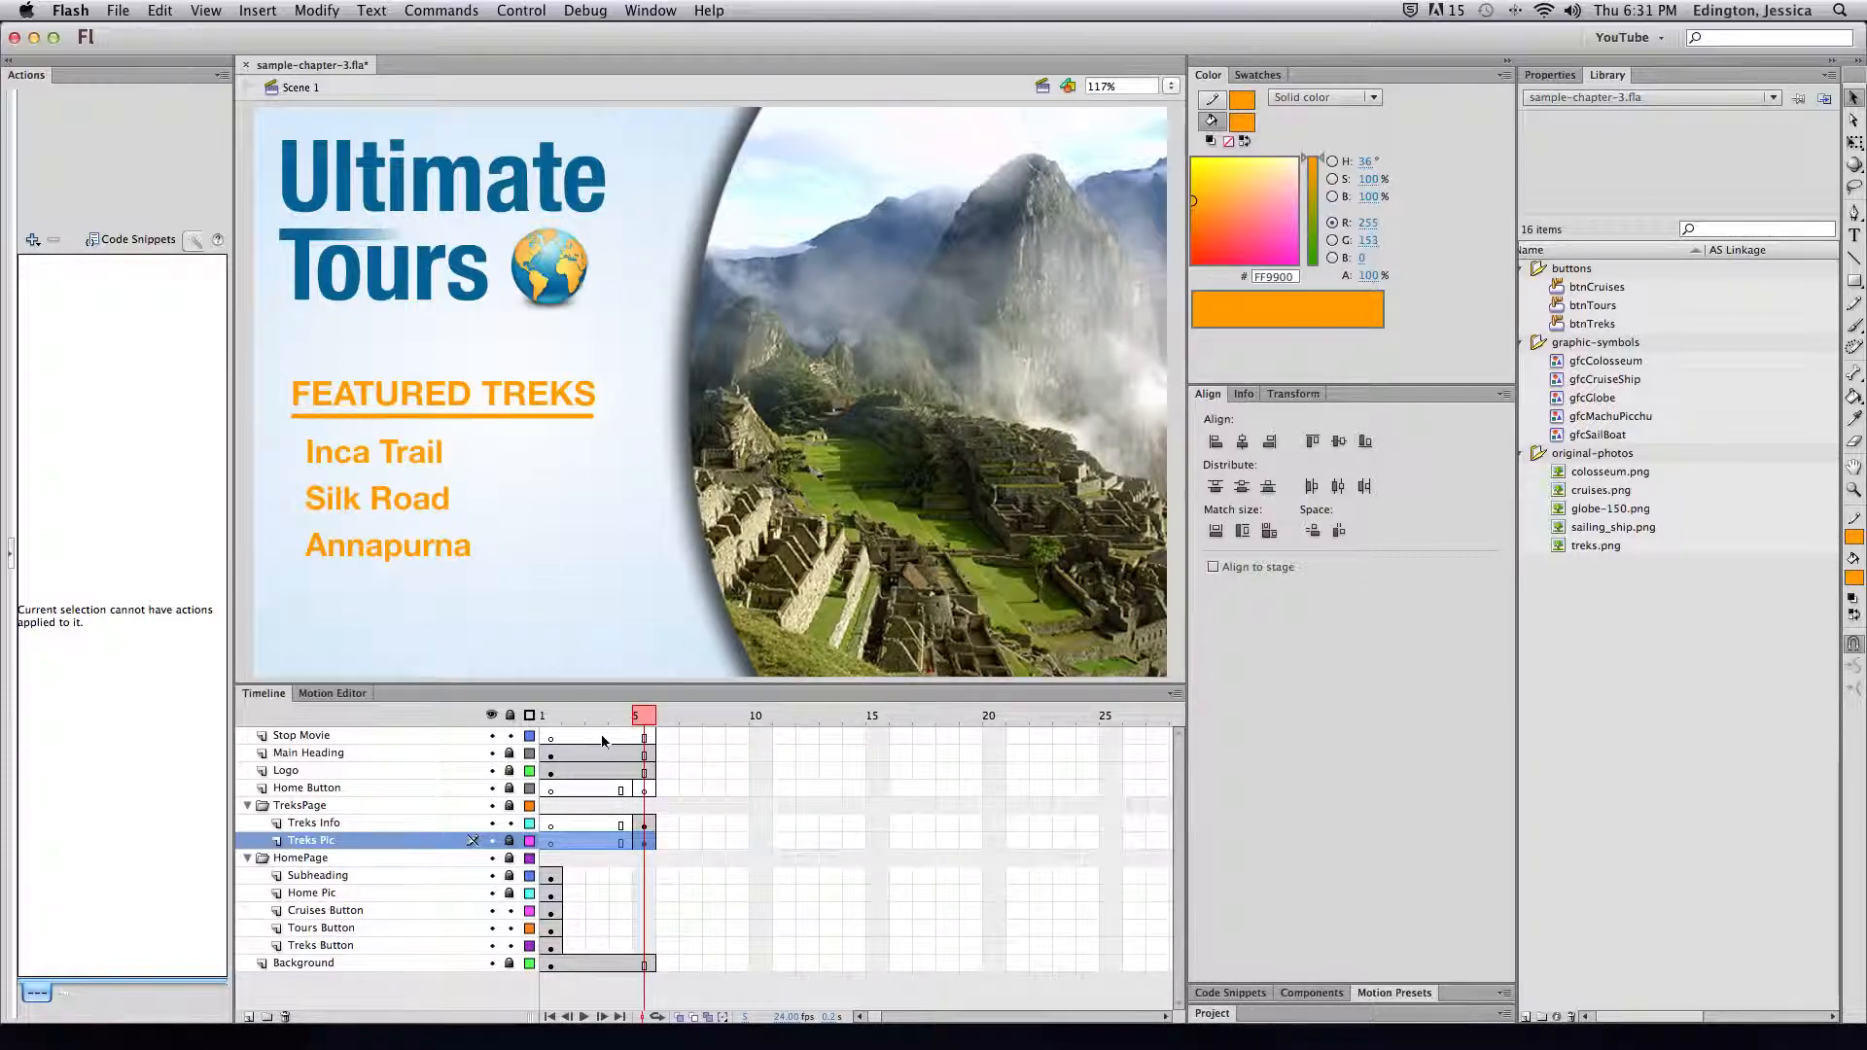
{"action": "left_click", "coordinate": [324, 739]}
{"action": "left_click", "coordinate": [321, 754]}
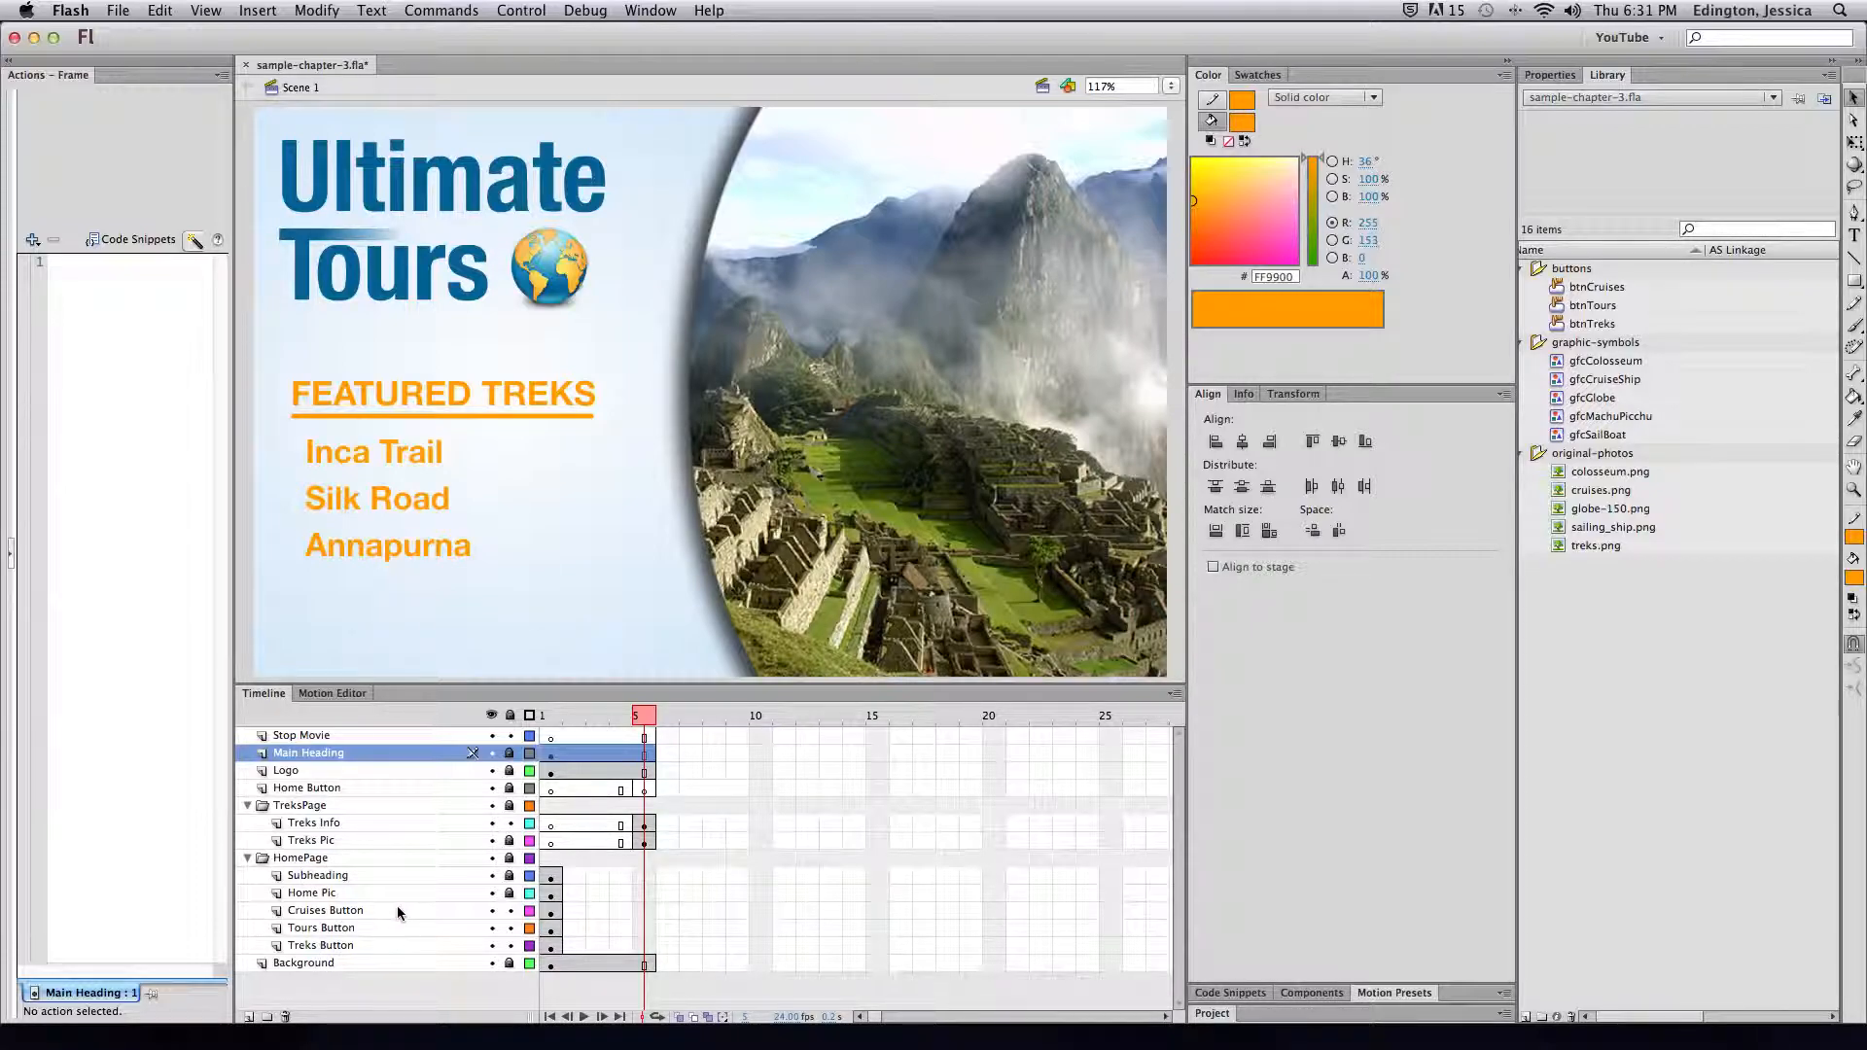
{"action": "left_click_drag", "start_coordinate": [643, 717], "coordinate": [543, 721]}
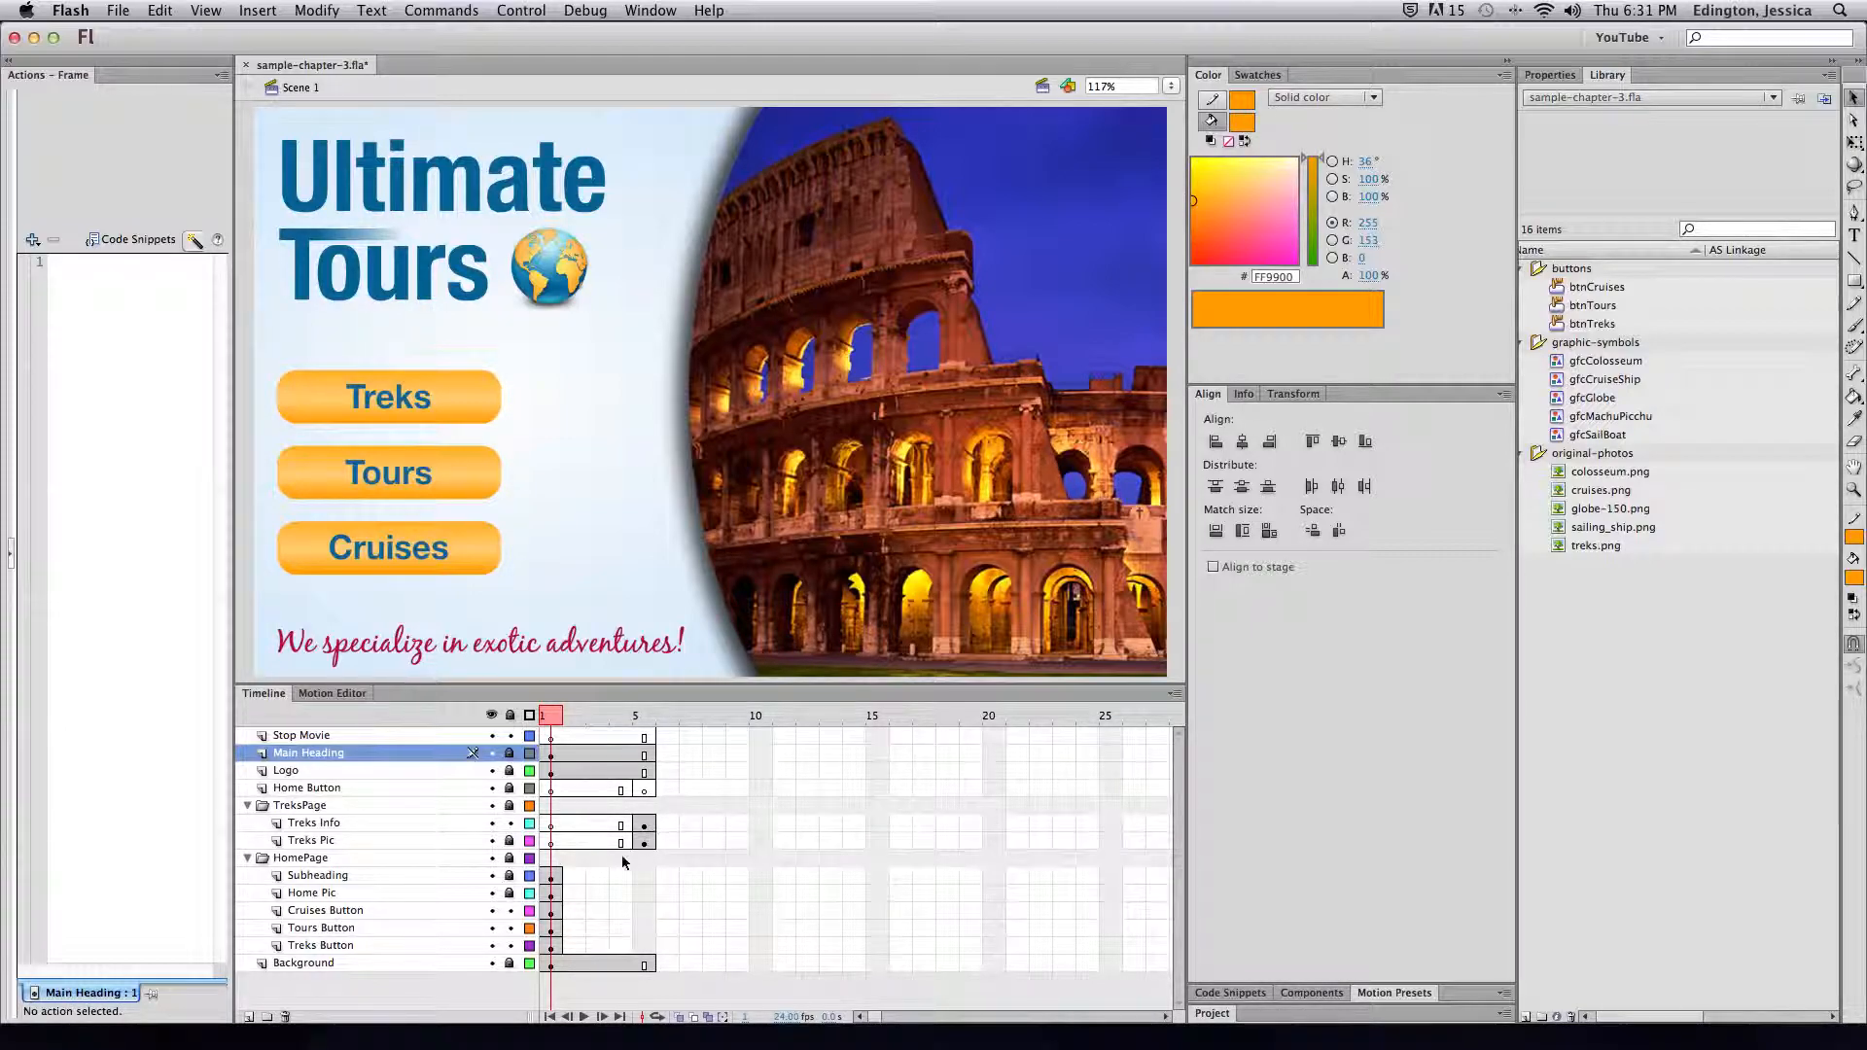
{"action": "left_click", "coordinate": [443, 405]}
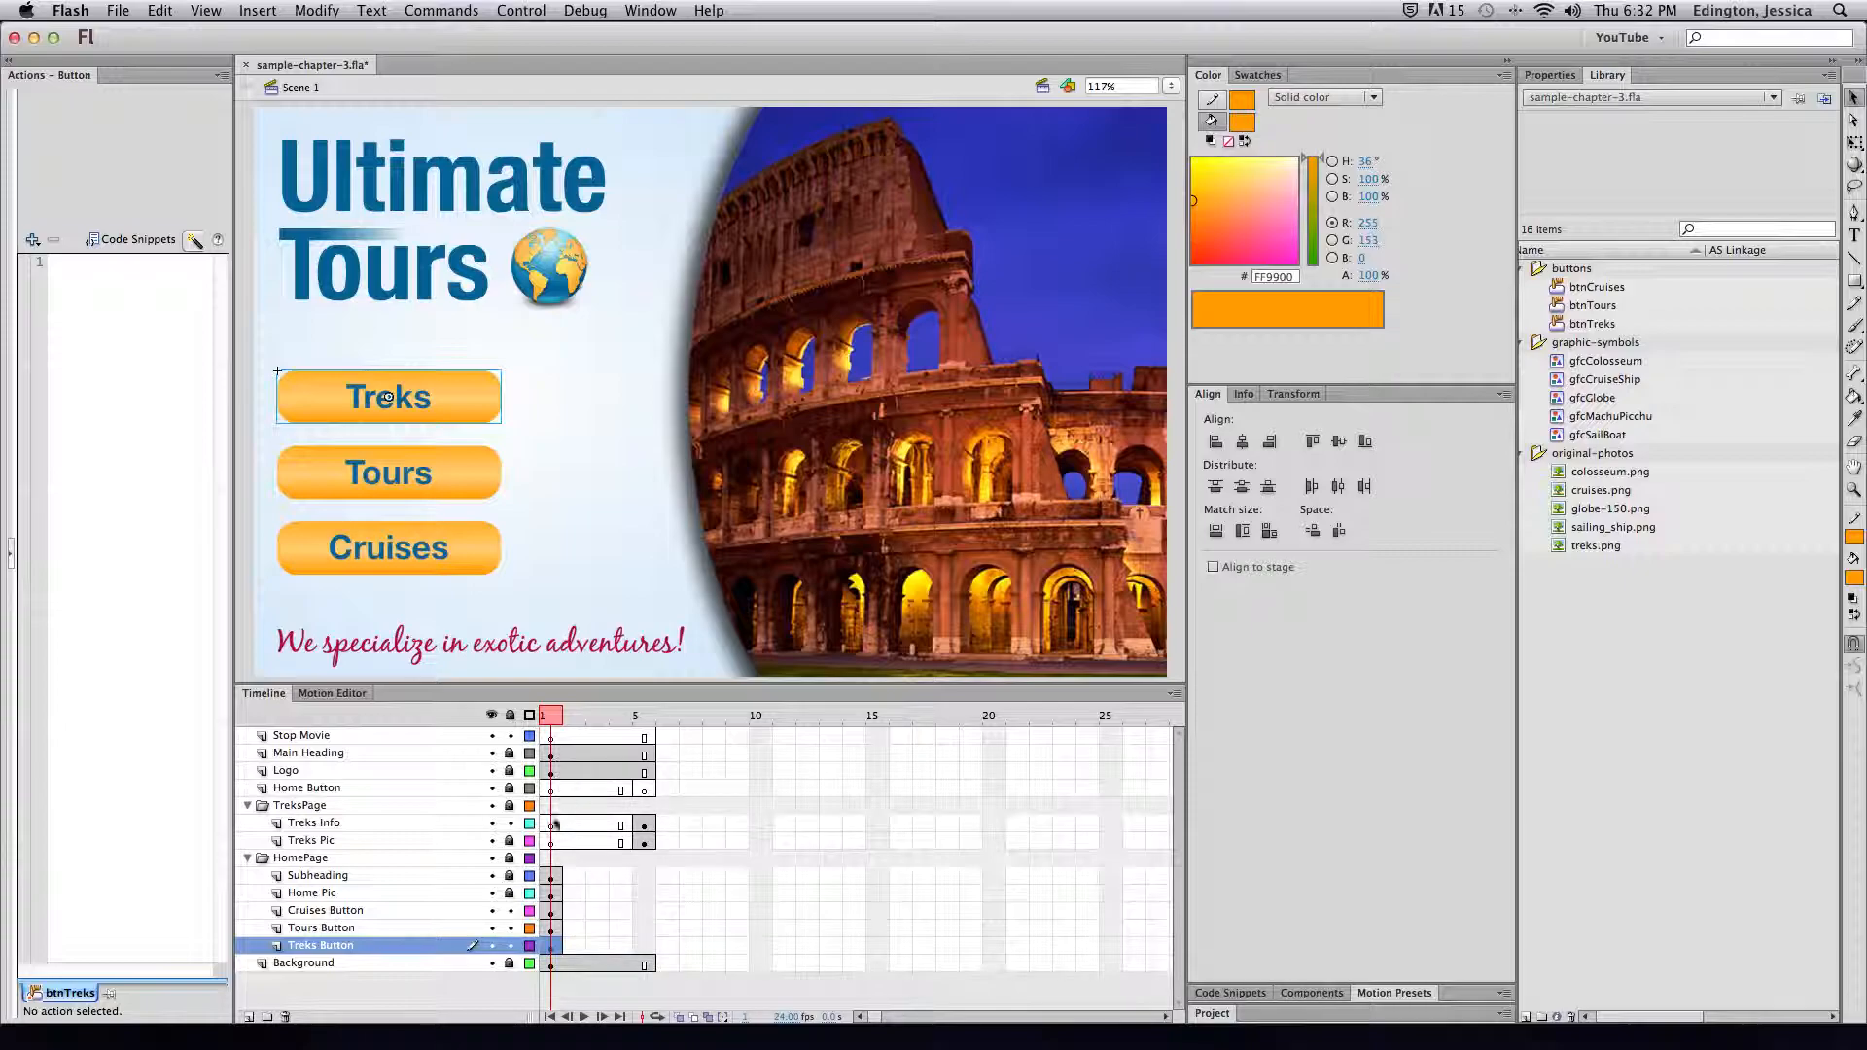
{"action": "left_click", "coordinate": [557, 878]}
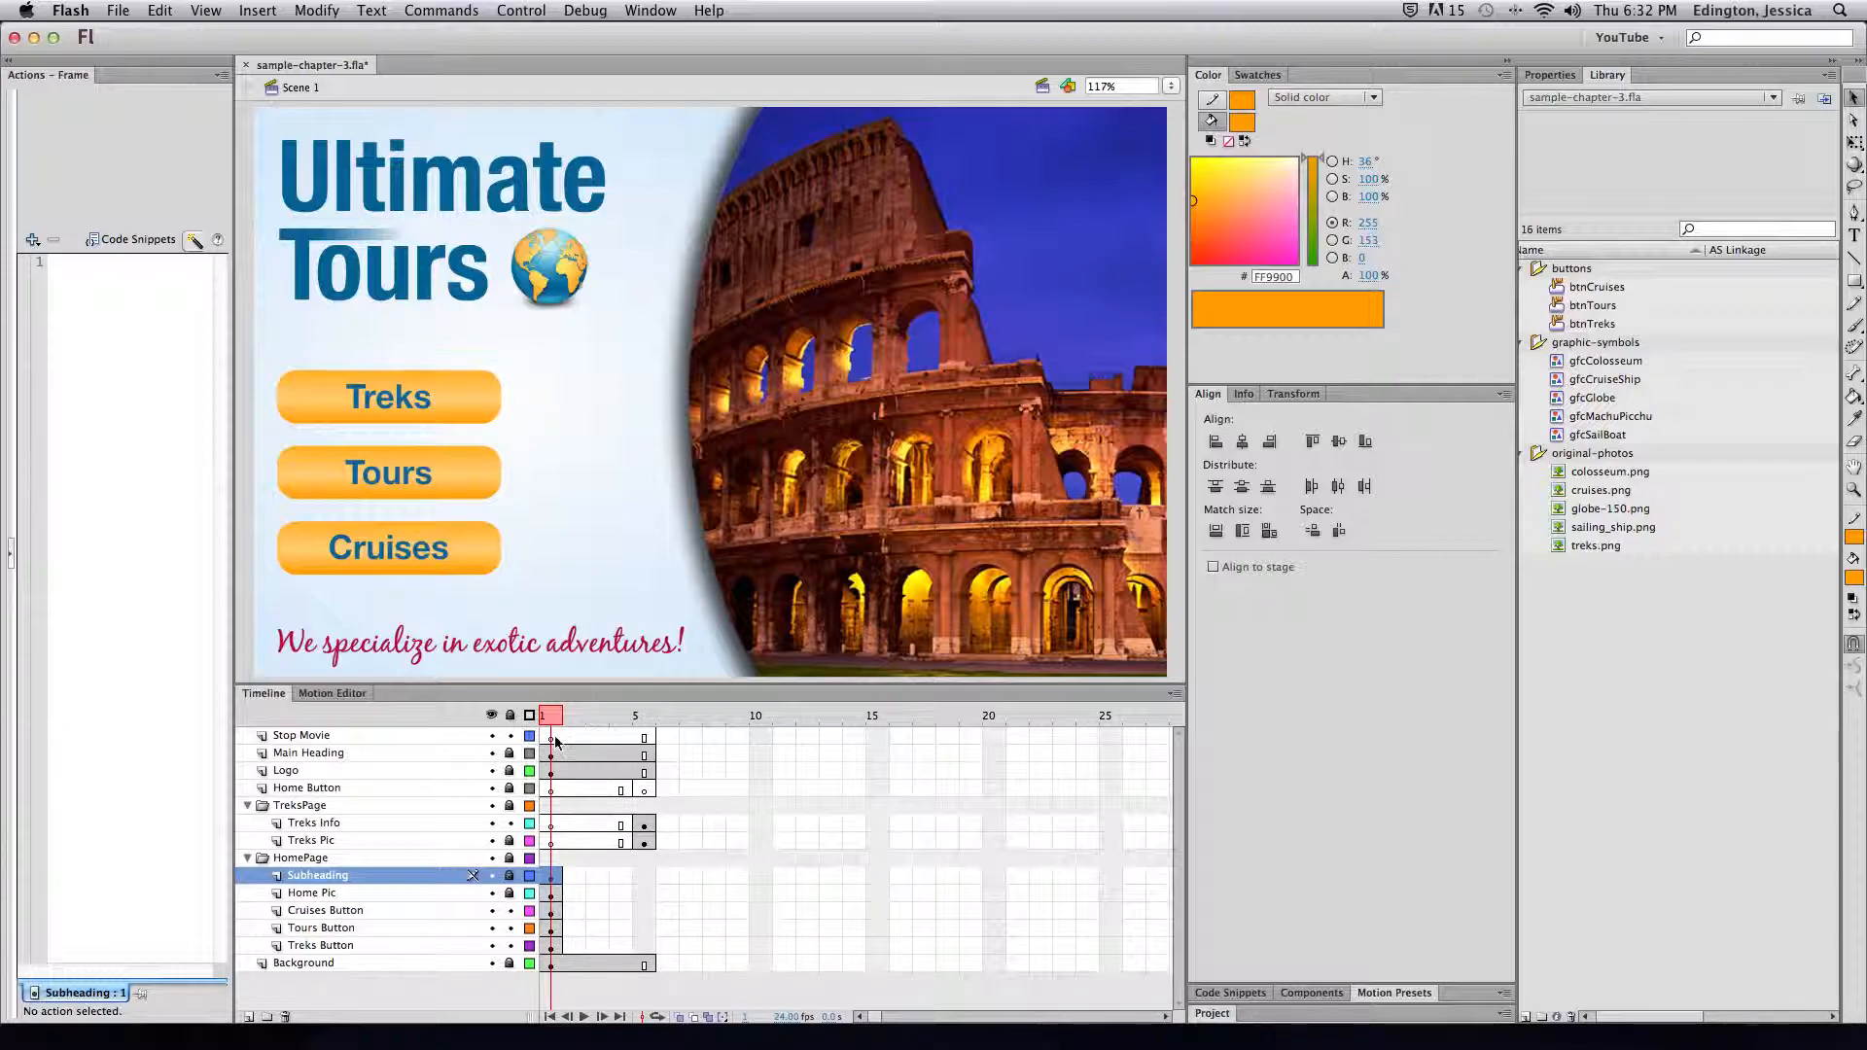
After previewing frame 5 and returning to frame 1, widen the Actions panel and open the btnTreks symbol
{"action": "left_click_drag", "start_coordinate": [560, 718], "coordinate": [644, 718]}
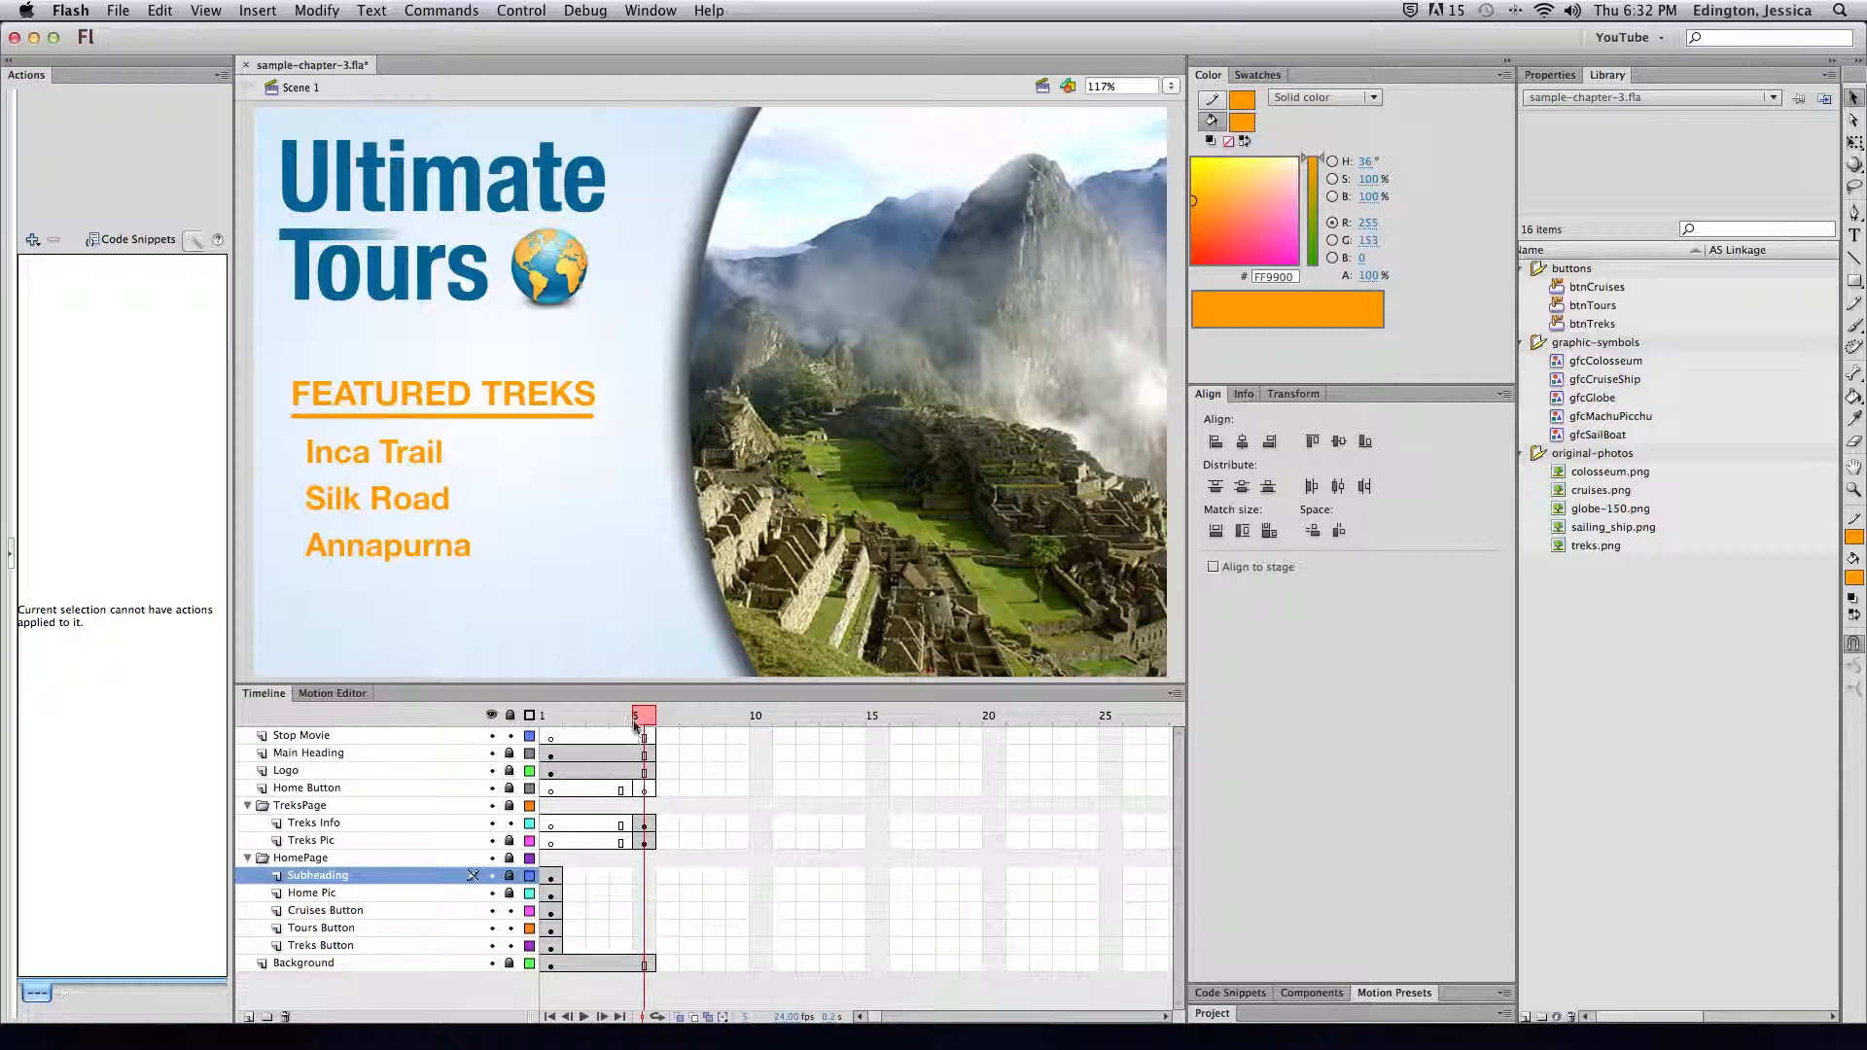
{"action": "left_click_drag", "start_coordinate": [637, 717], "coordinate": [545, 717]}
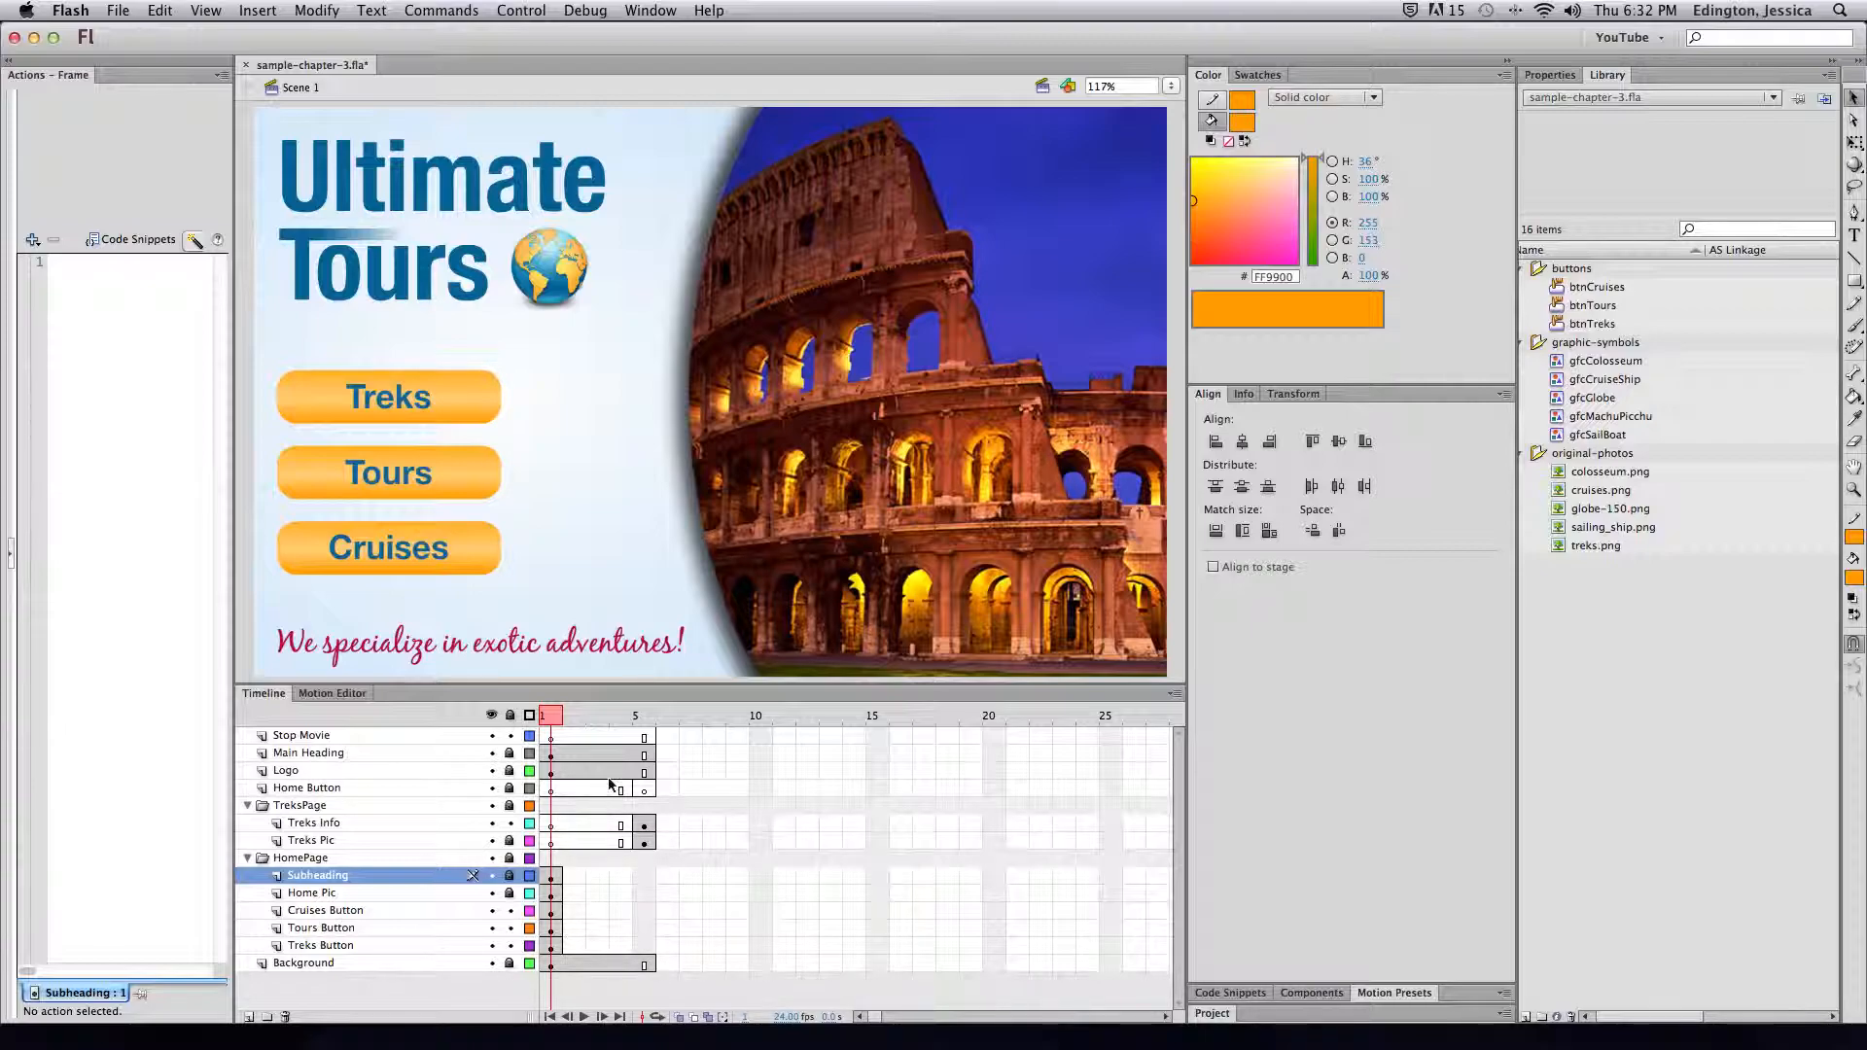
{"action": "mouse_move", "coordinate": [556, 719]}
{"action": "left_mouse_down"}
{"action": "mouse_move", "coordinate": [645, 718]}
{"action": "mouse_move", "coordinate": [547, 719]}
{"action": "left_mouse_up"}
{"action": "left_click_drag", "start_coordinate": [234, 442], "coordinate": [361, 439]}
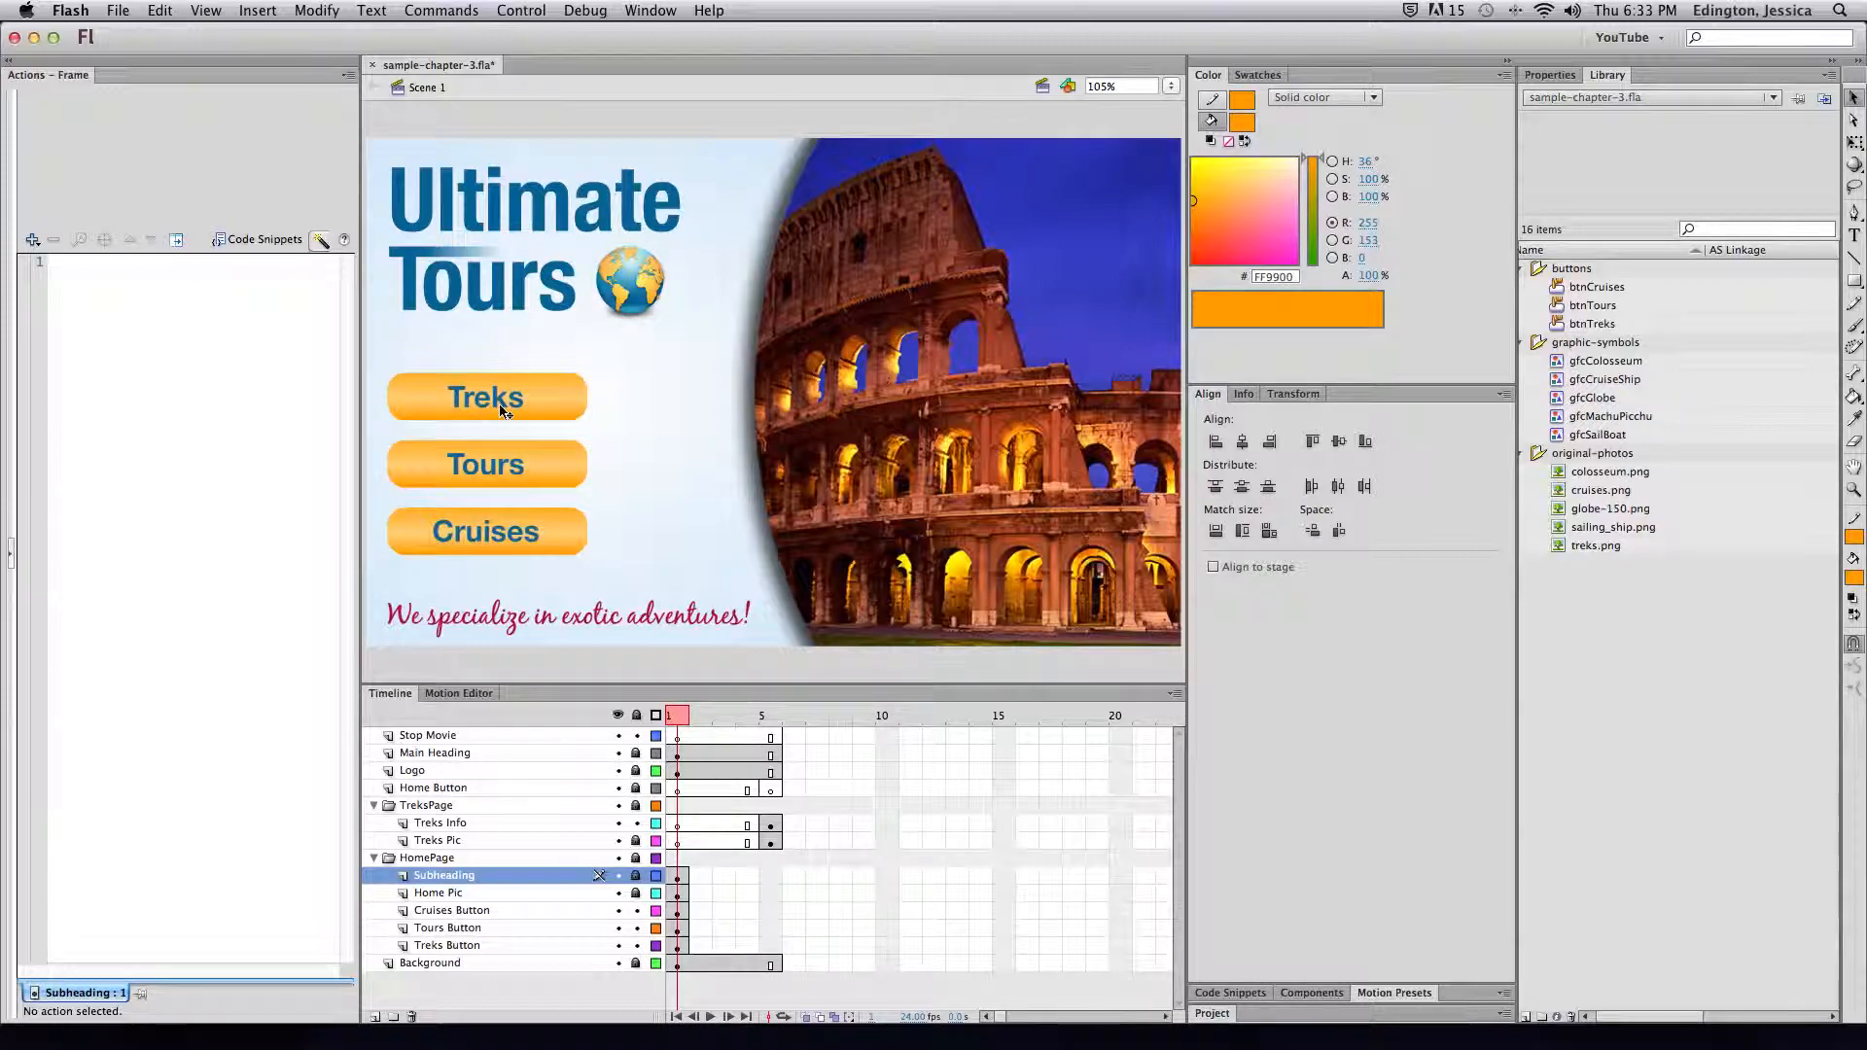
{"action": "double_click", "coordinate": [554, 403]}
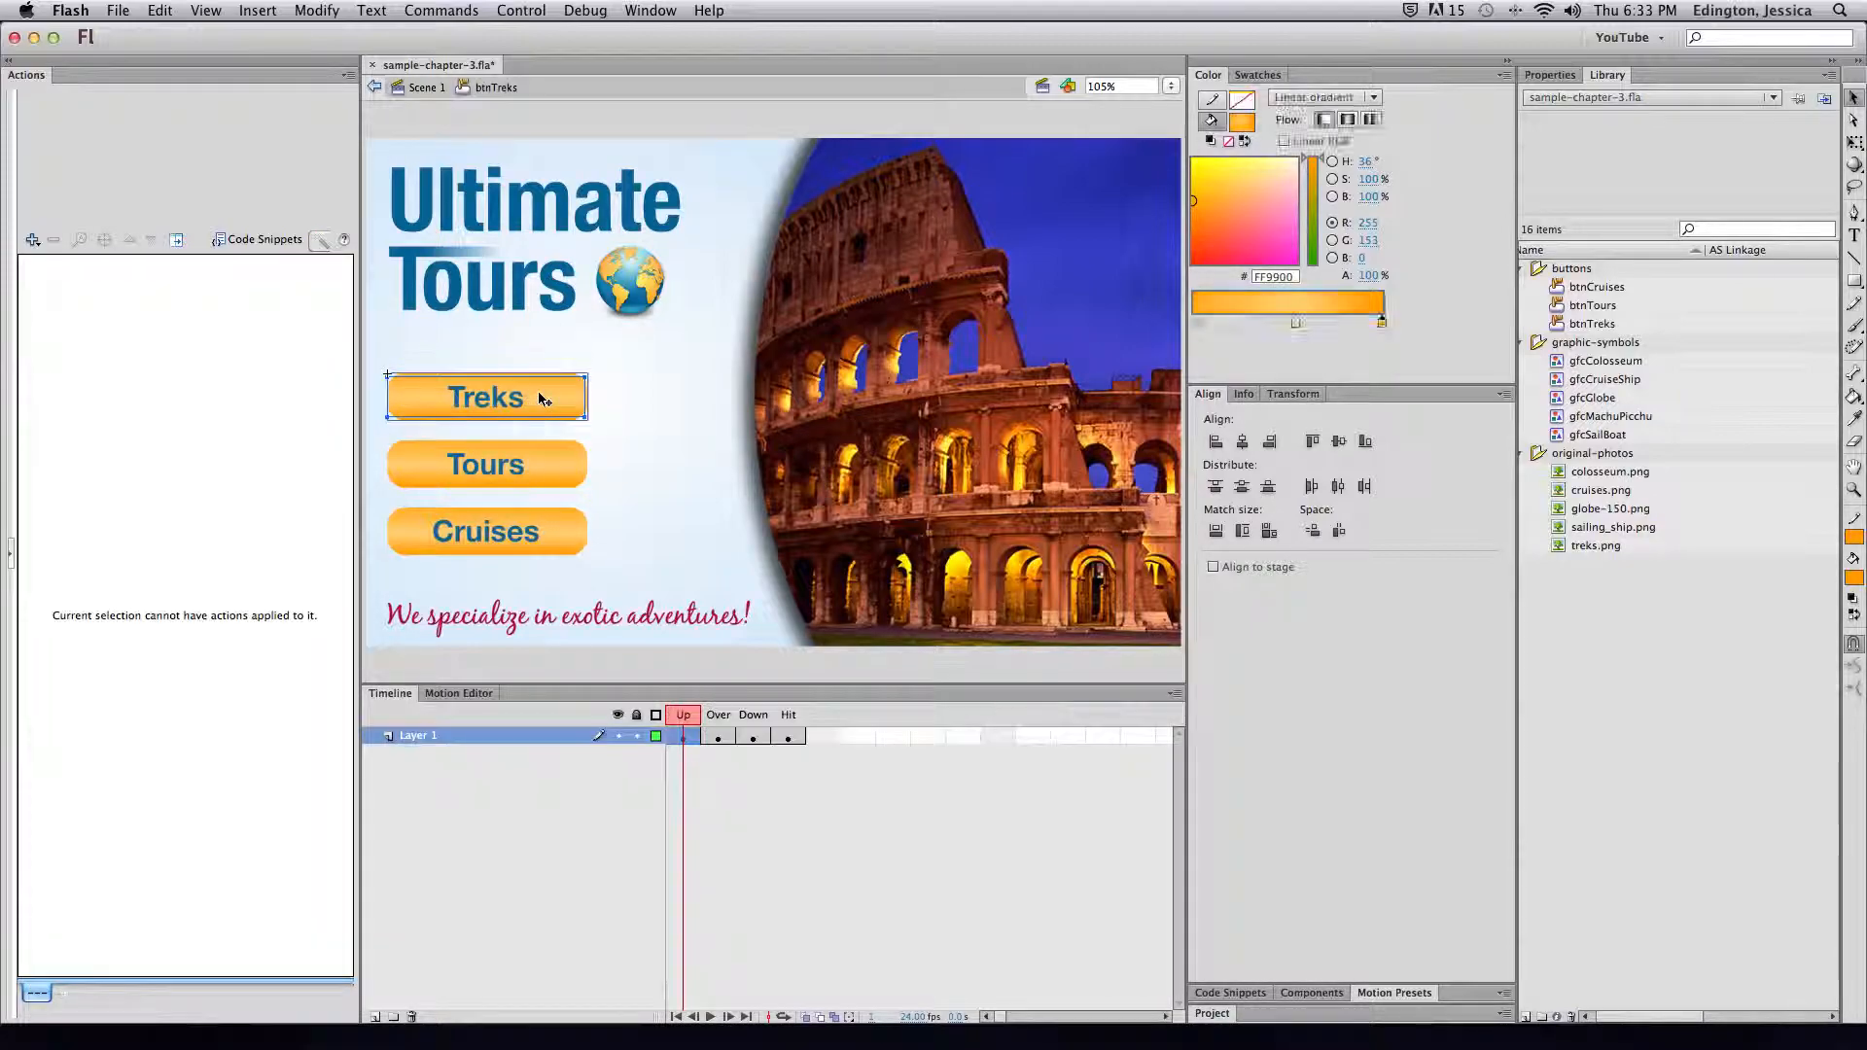
Review the Treks button's Up, Over, Down and Hit states
{"action": "left_click", "coordinate": [687, 737]}
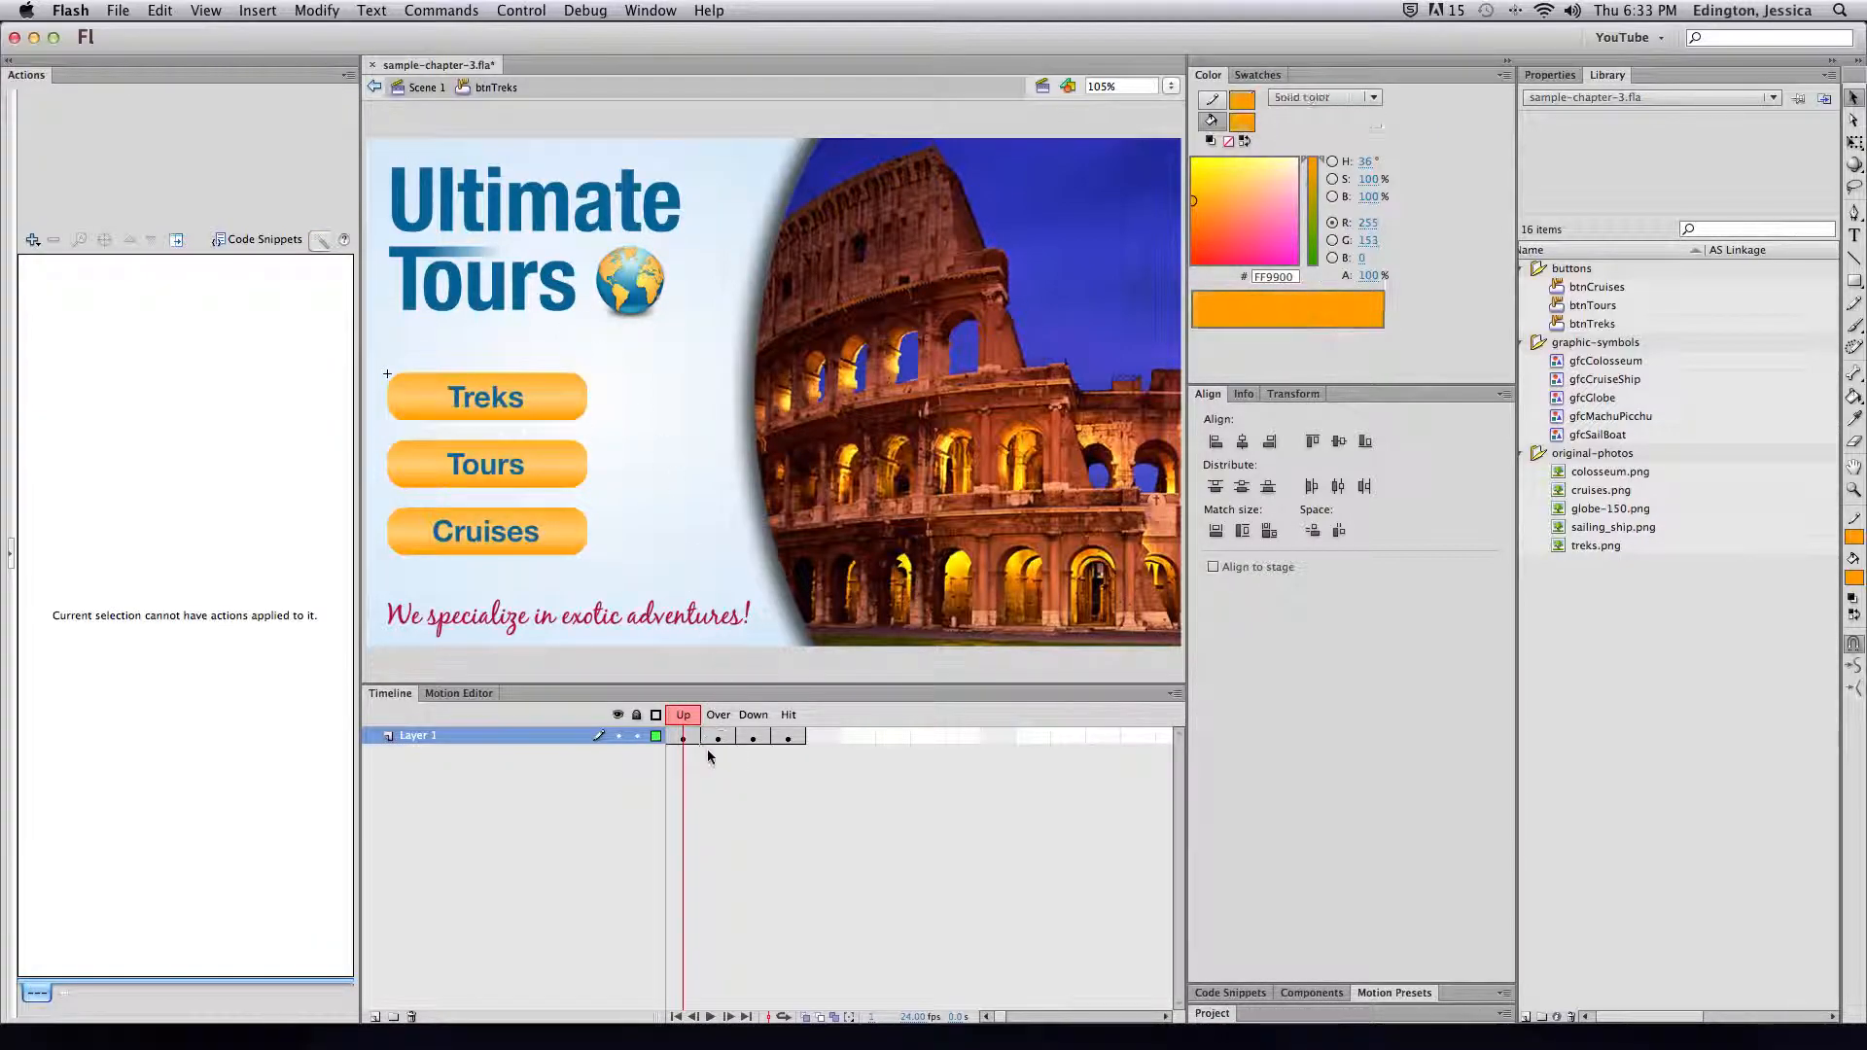
{"action": "left_click", "coordinate": [718, 737]}
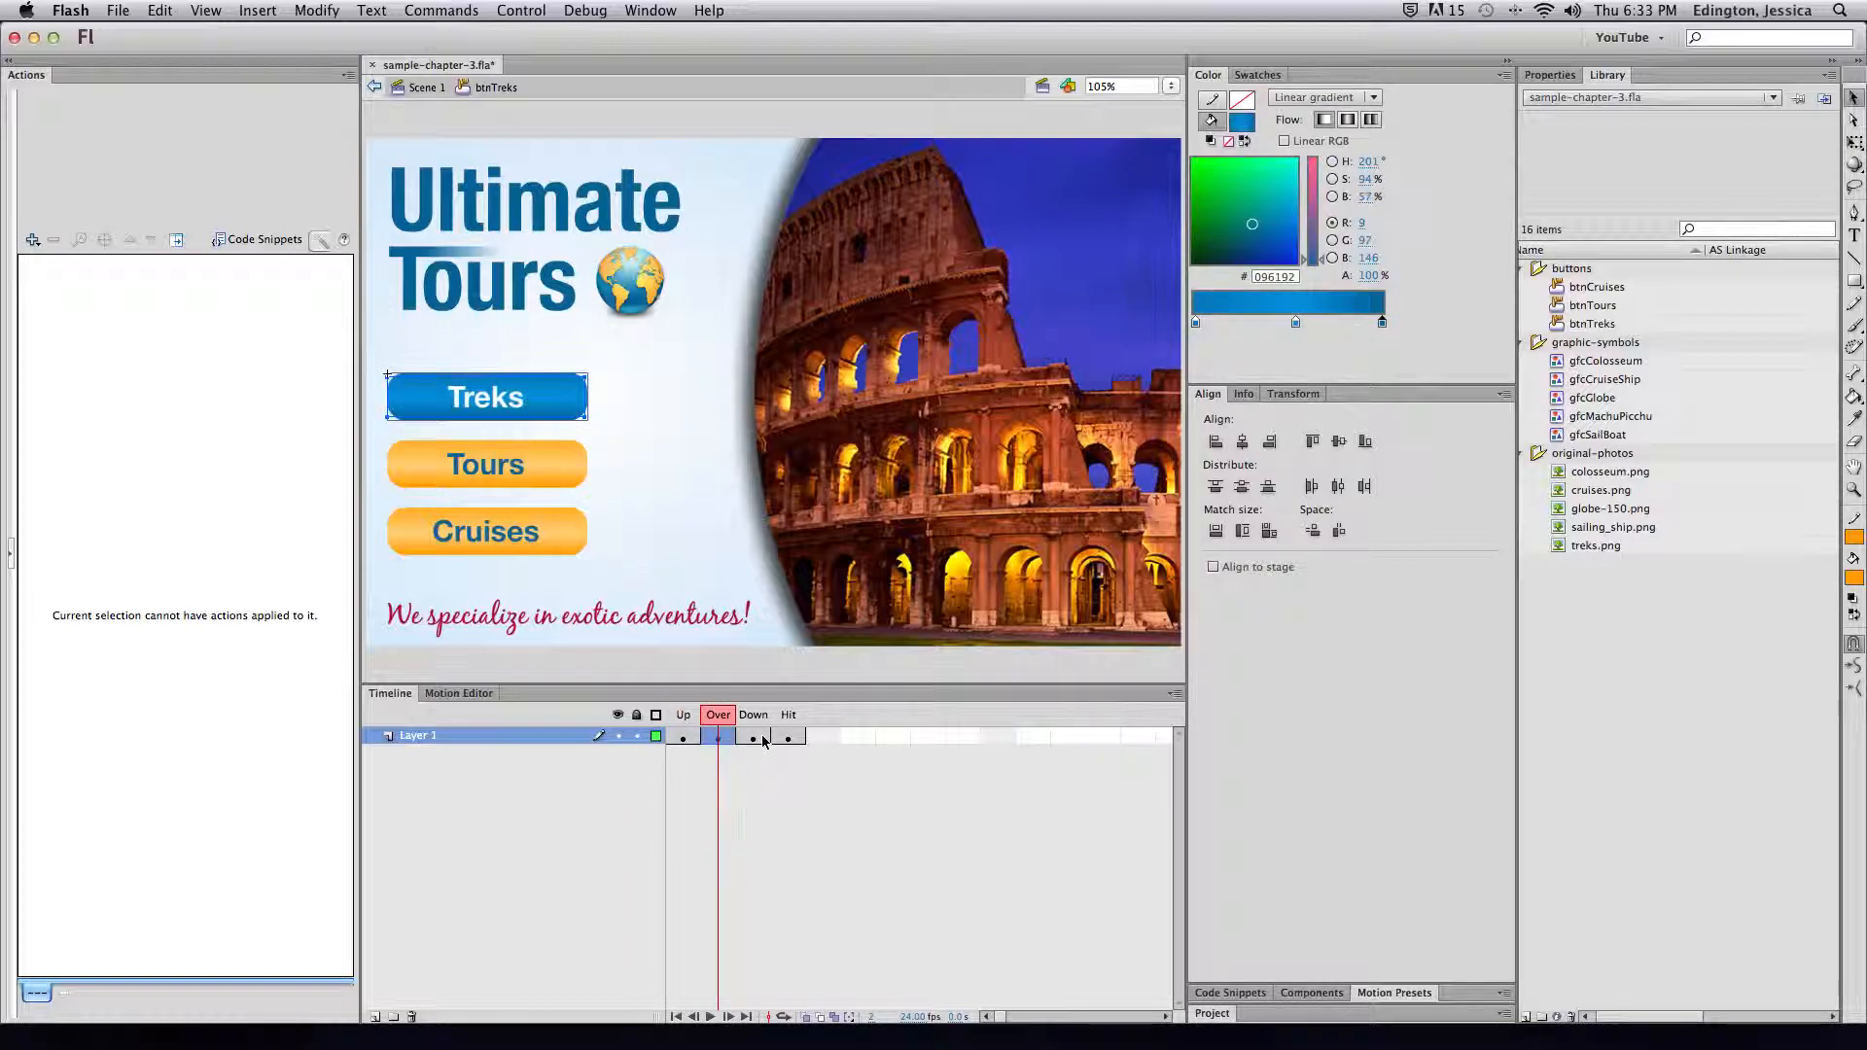
{"action": "left_click", "coordinate": [755, 738]}
{"action": "left_click", "coordinate": [787, 739]}
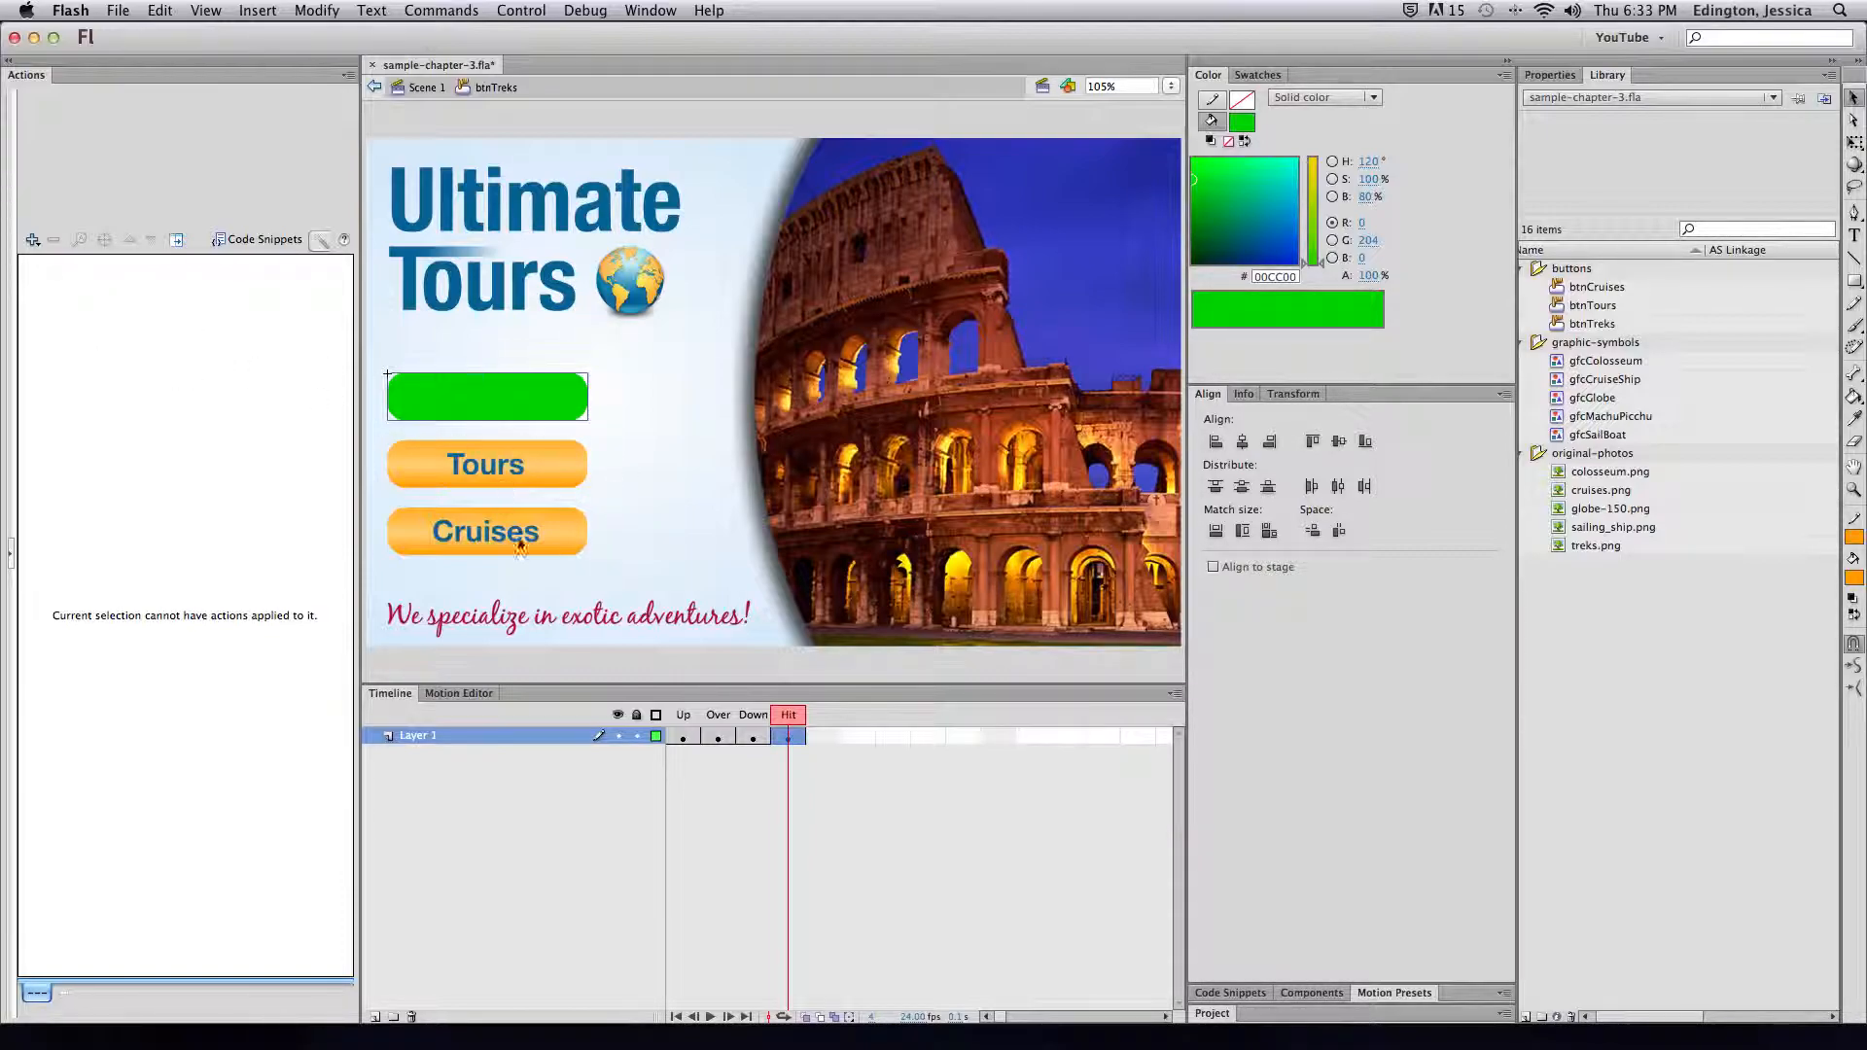
{"action": "left_click", "coordinate": [683, 736]}
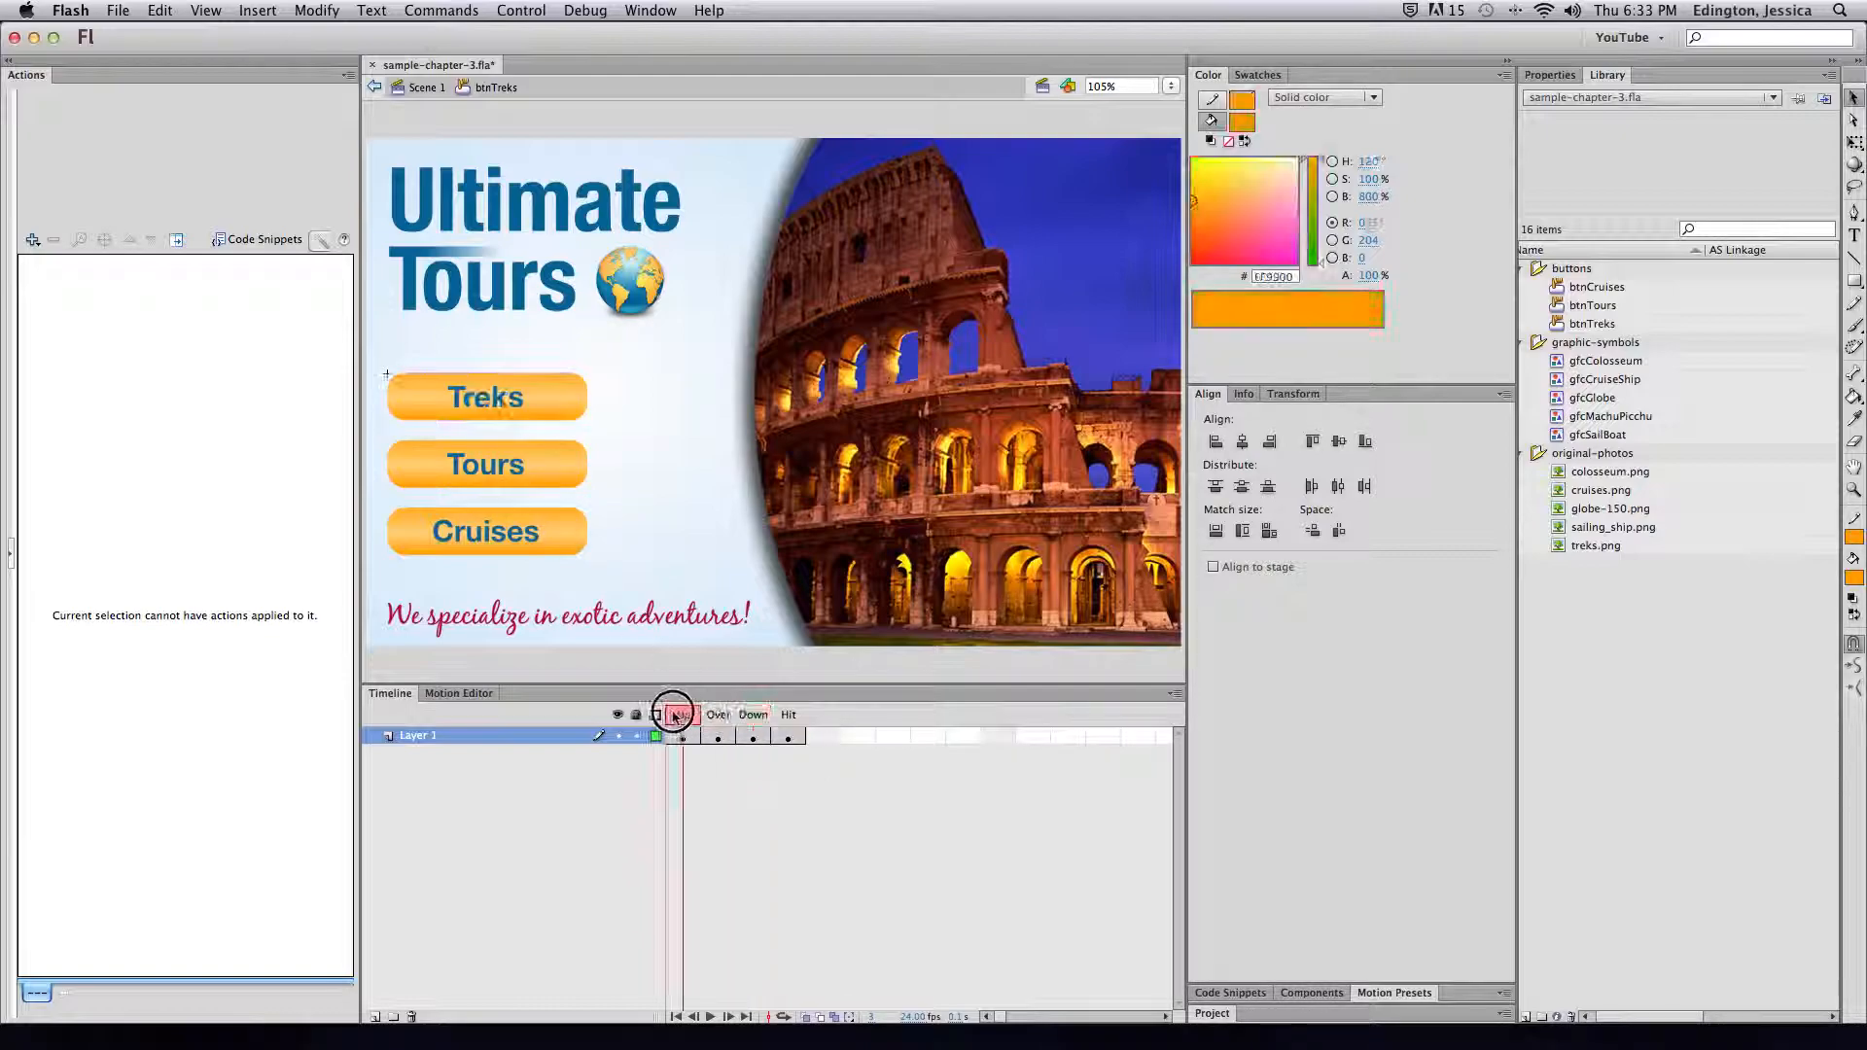
Remove the Over, Down and Hit frames so only the Up state remains, then add an Over keyframe
{"action": "left_click", "coordinate": [733, 737]}
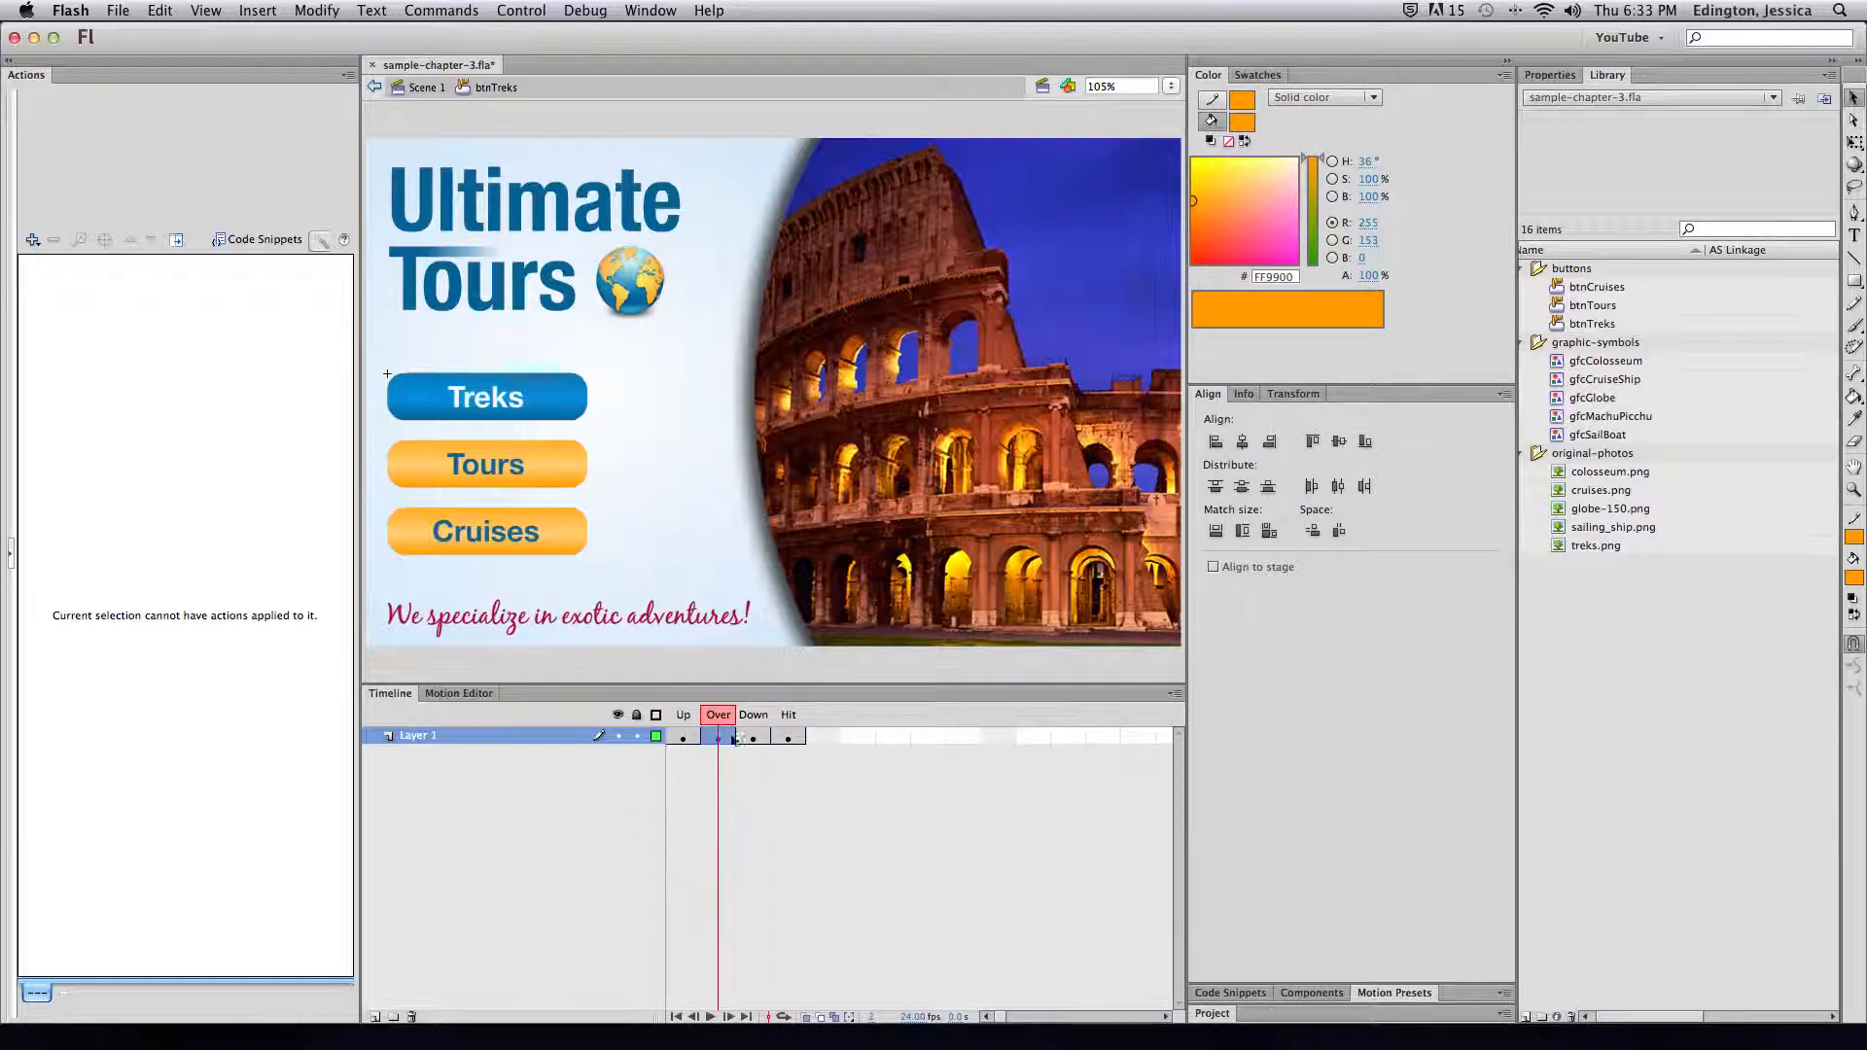
{"action": "left_click", "coordinate": [789, 738]}
{"action": "right_click", "coordinate": [793, 741]}
{"action": "left_click", "coordinate": [863, 640]}
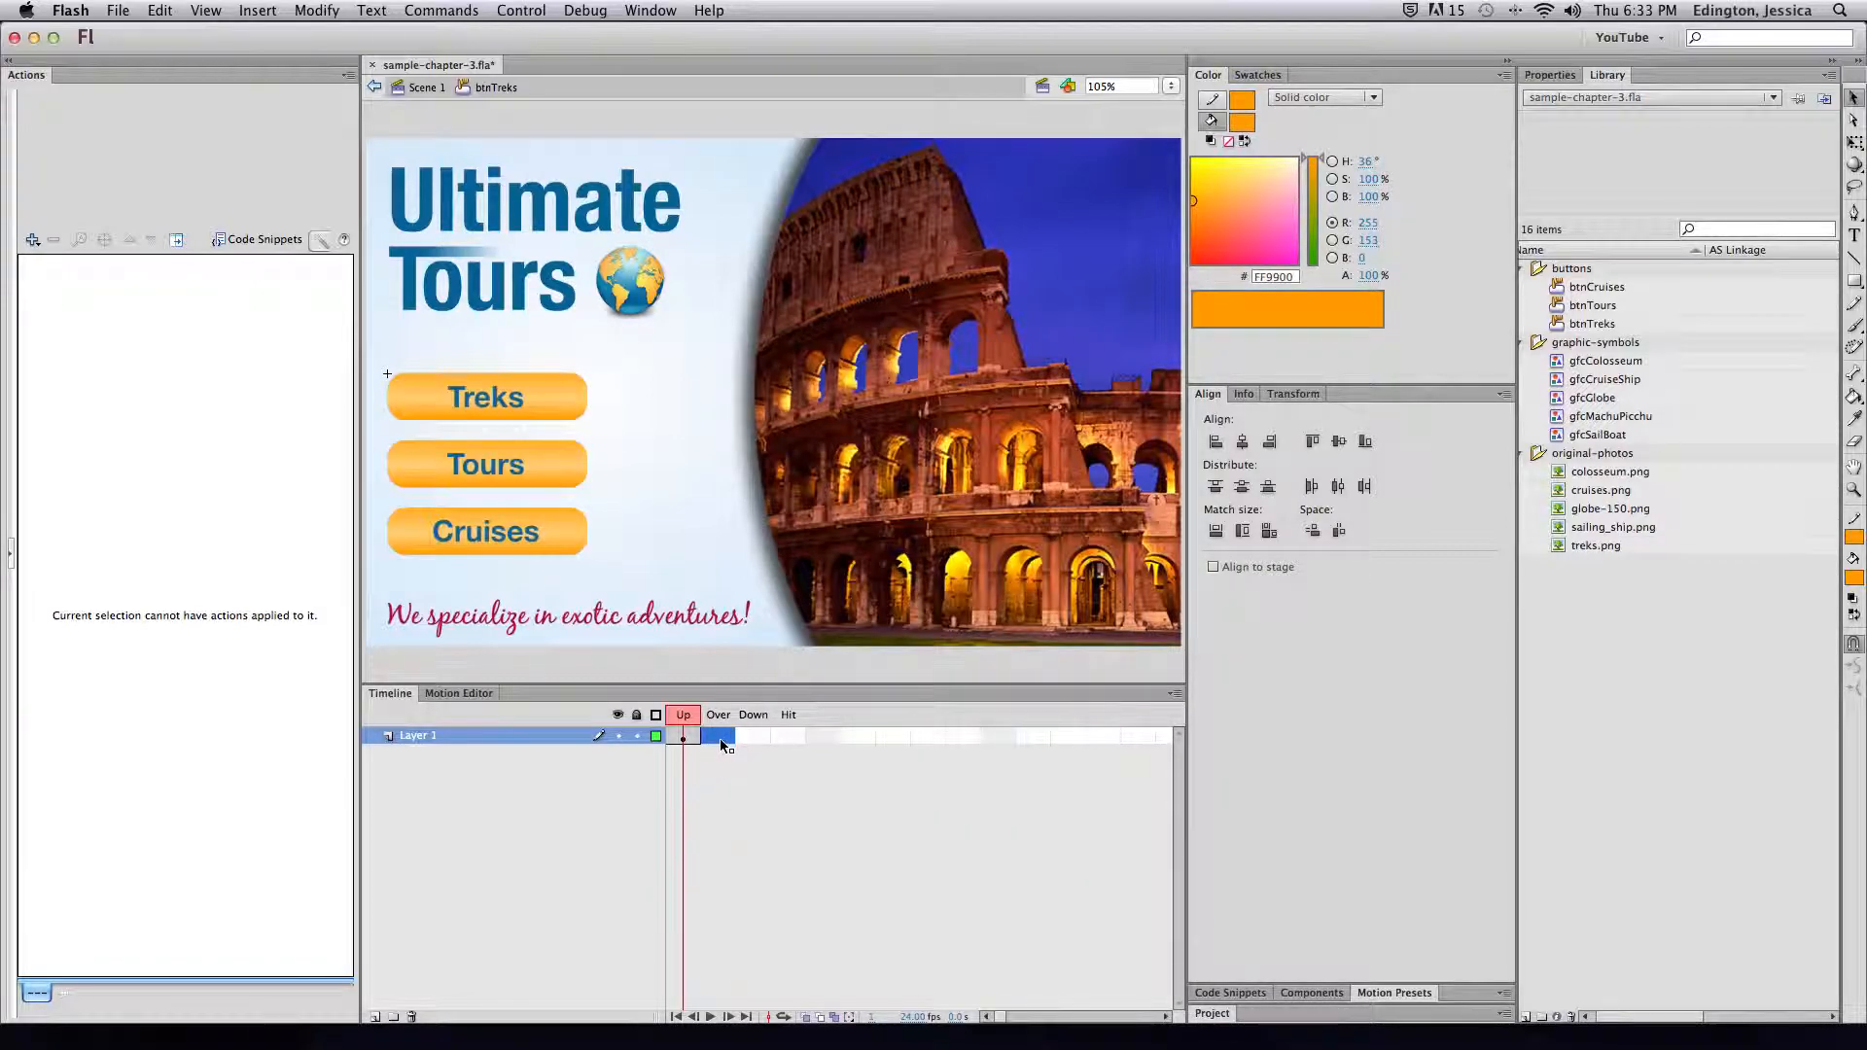
{"action": "key", "text": "F6"}
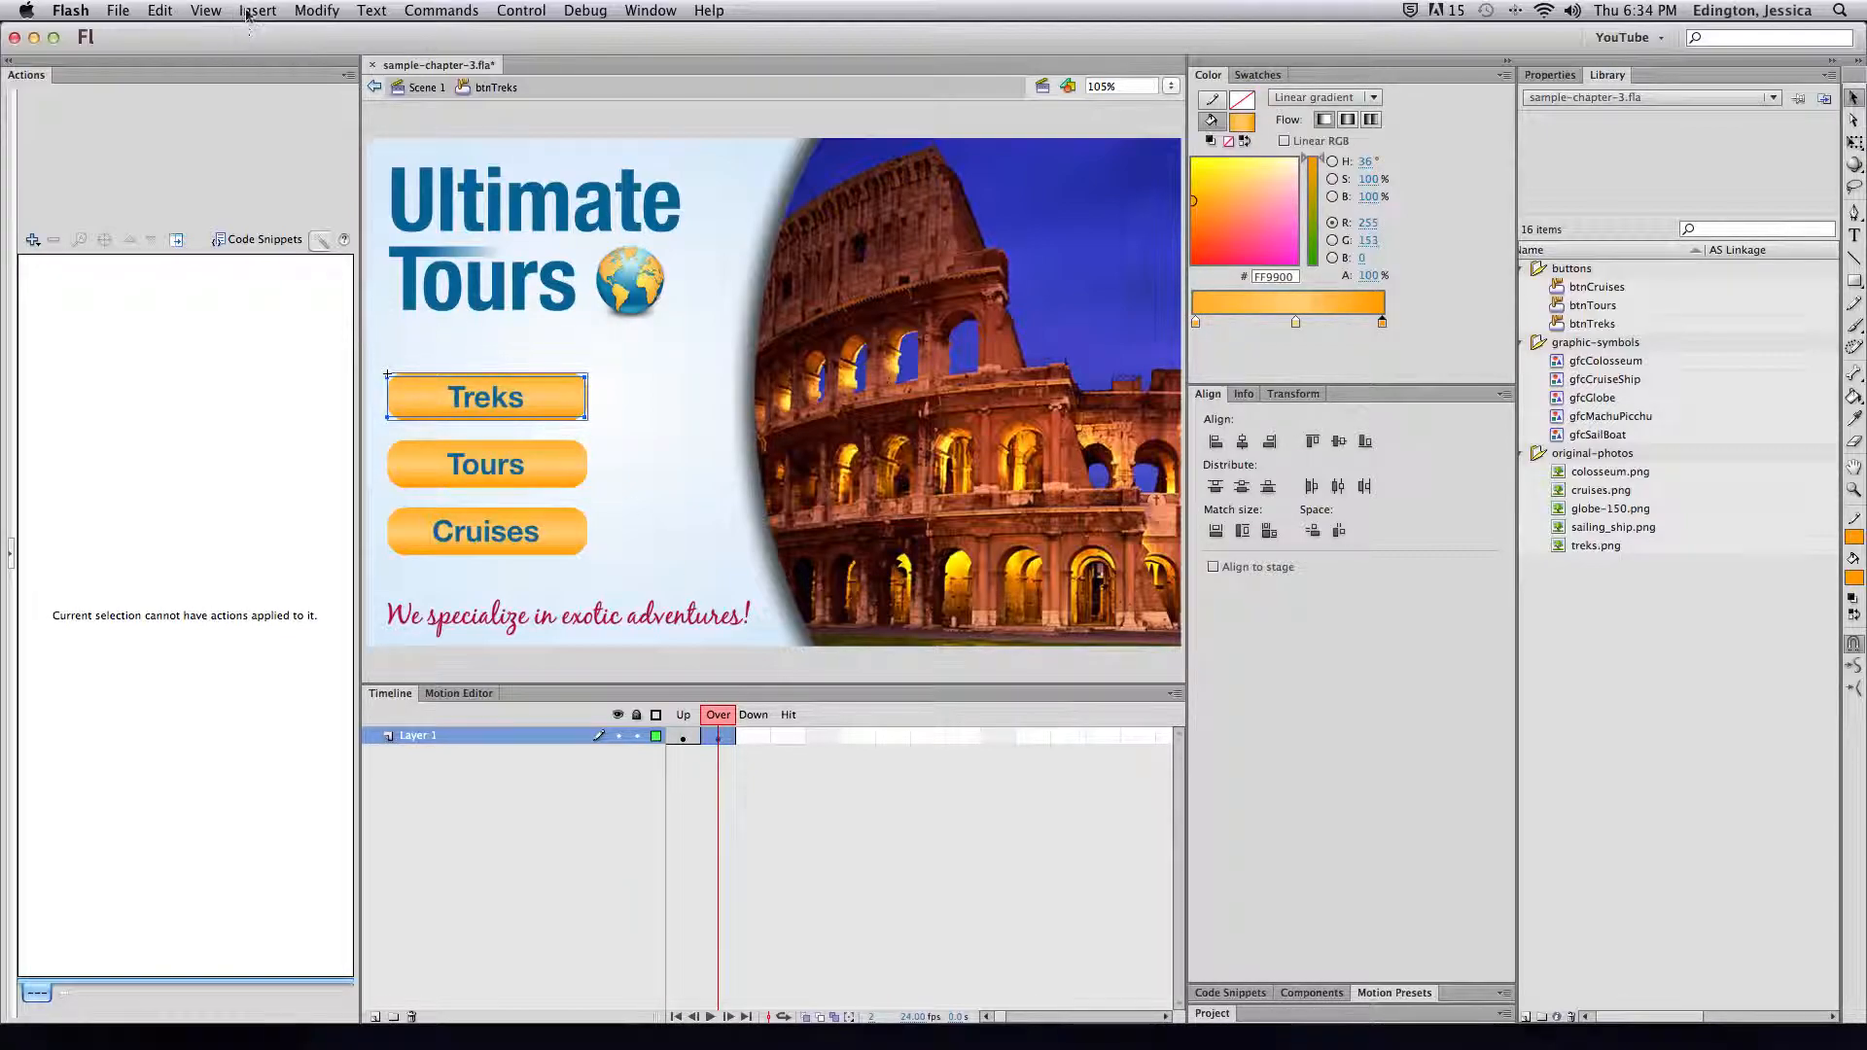
Insert a keyframe in the Over state of btnTreks
{"action": "left_click", "coordinate": [251, 11]}
{"action": "mouse_move", "coordinate": [321, 130]}
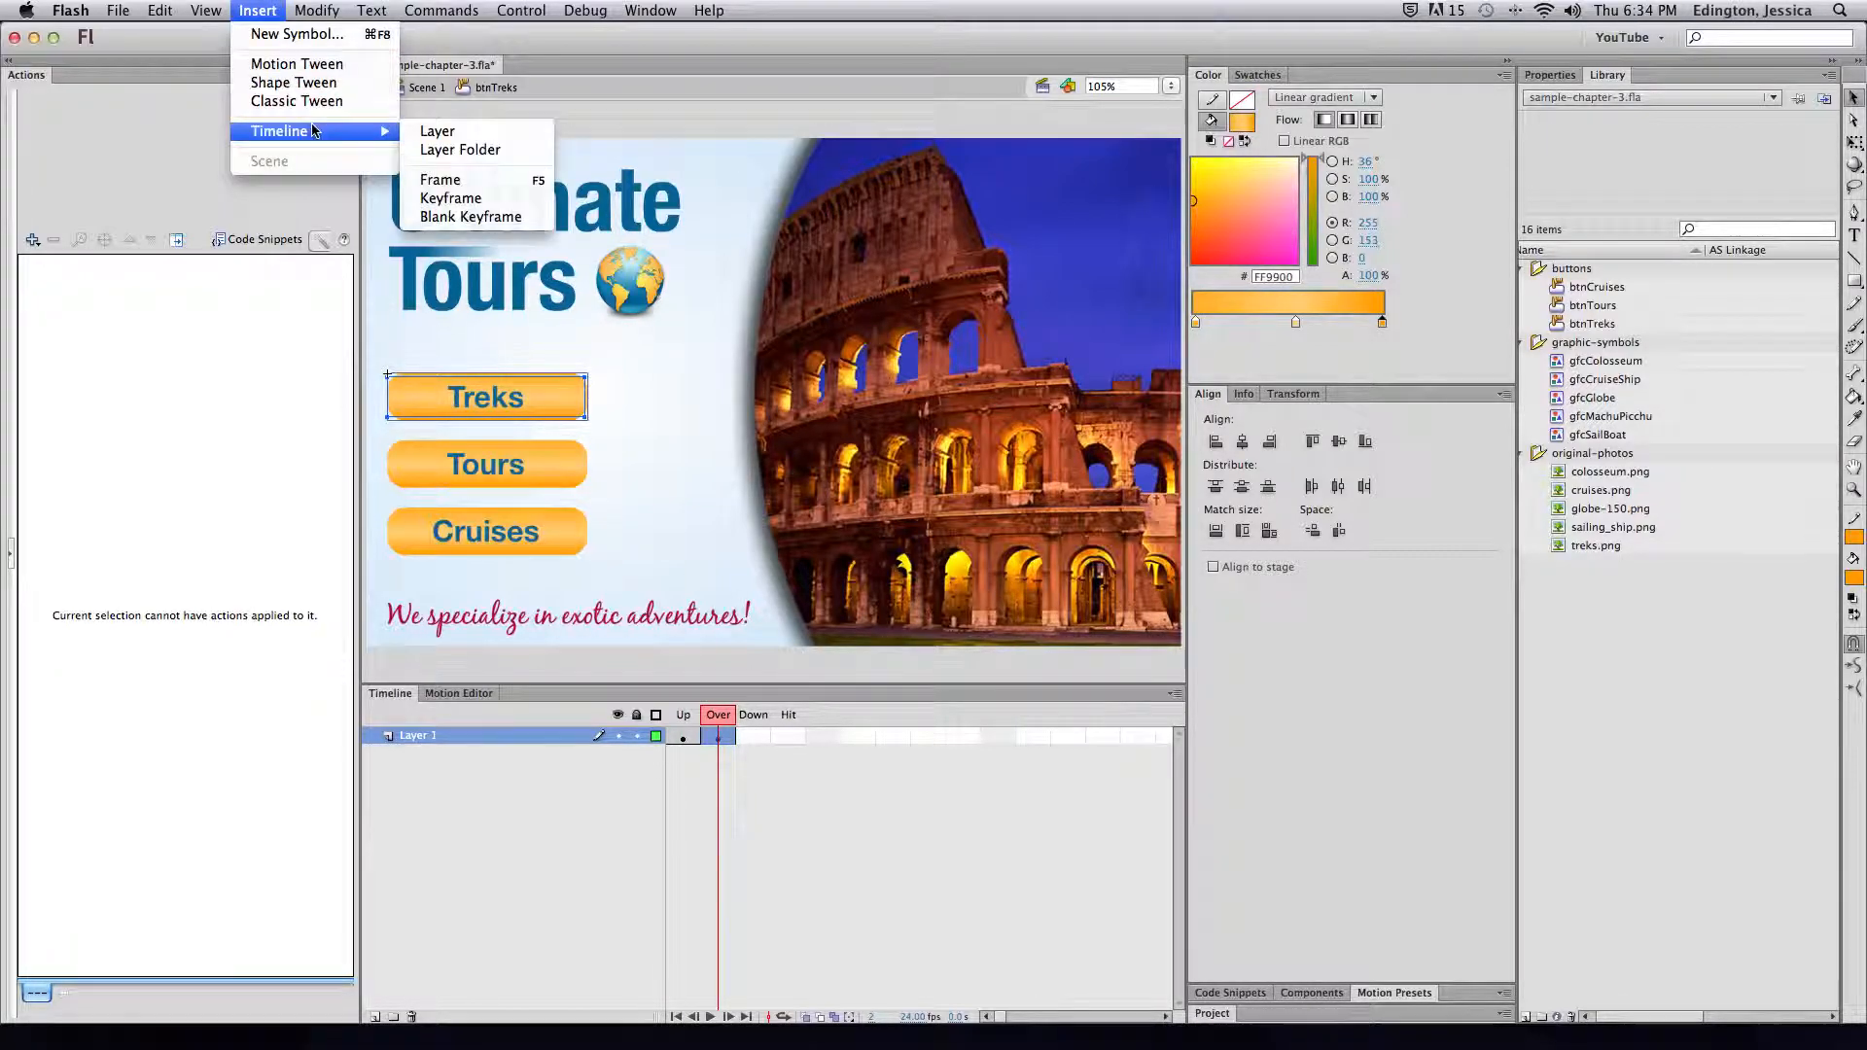
{"action": "left_click", "coordinate": [476, 199]}
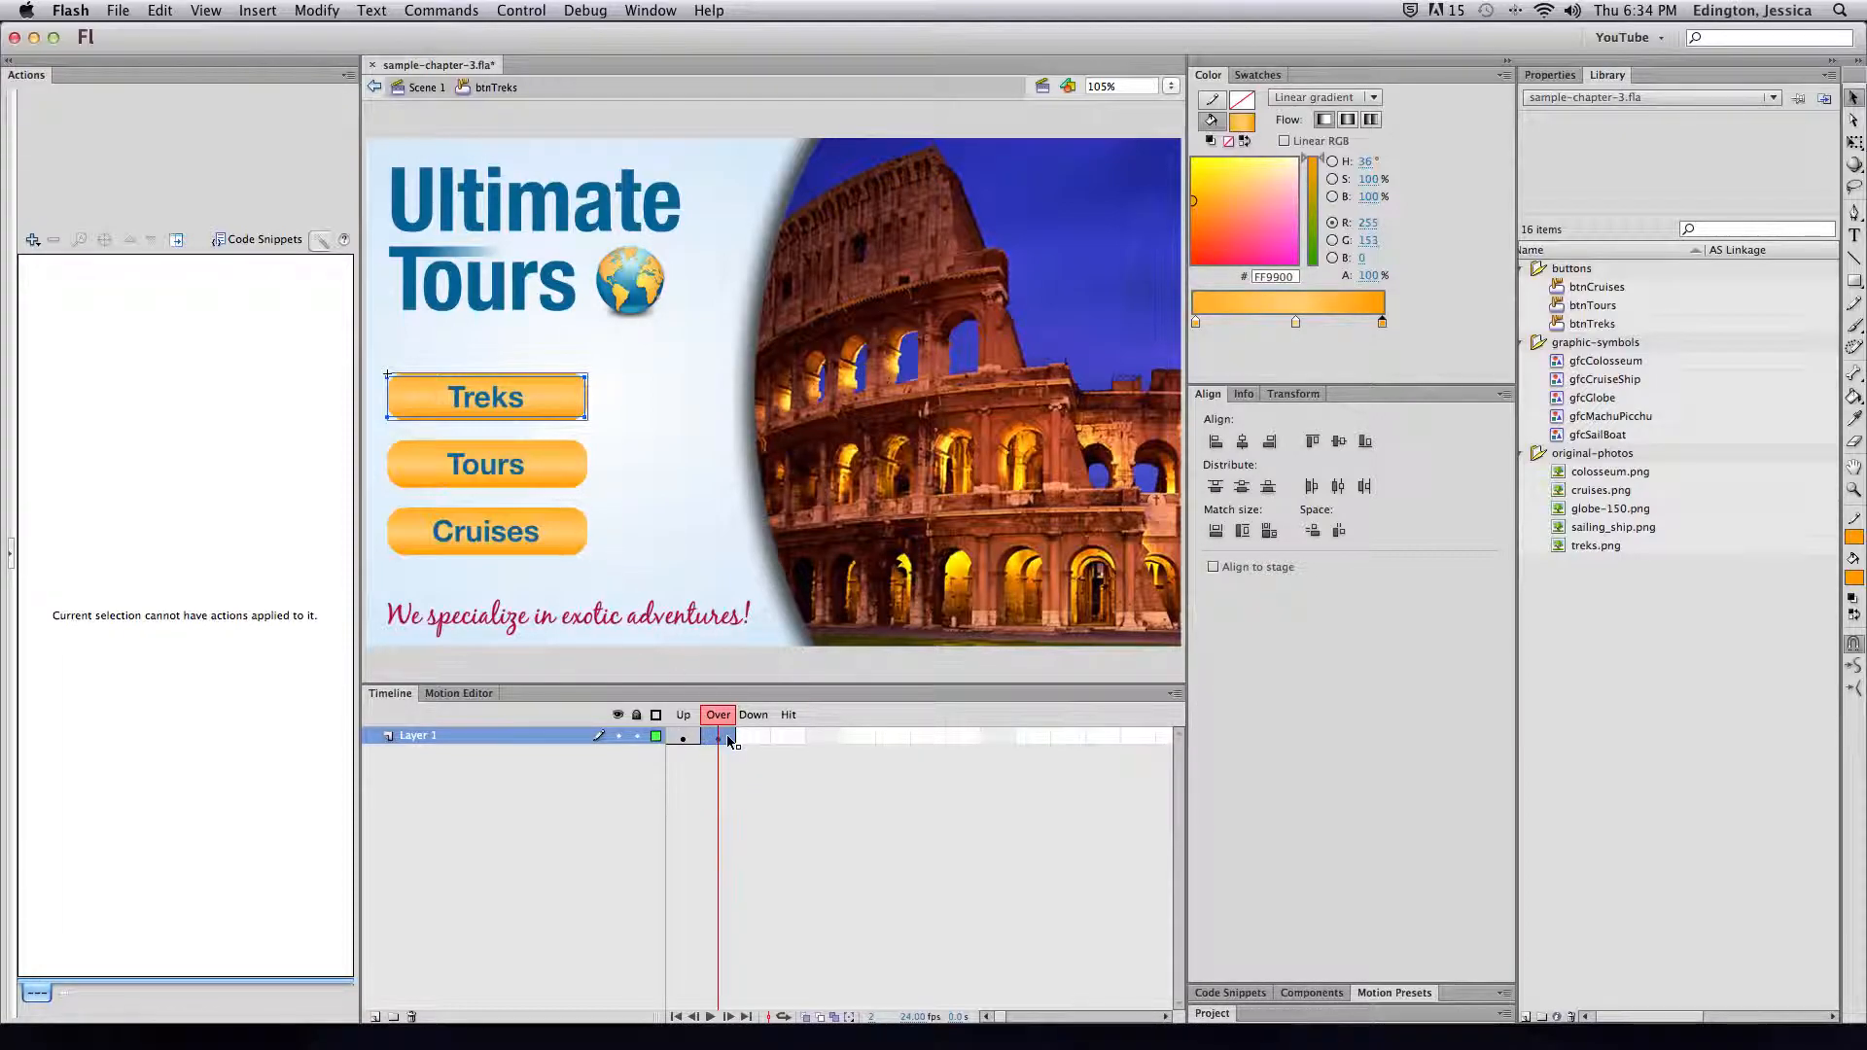
{"action": "left_click", "coordinate": [718, 719]}
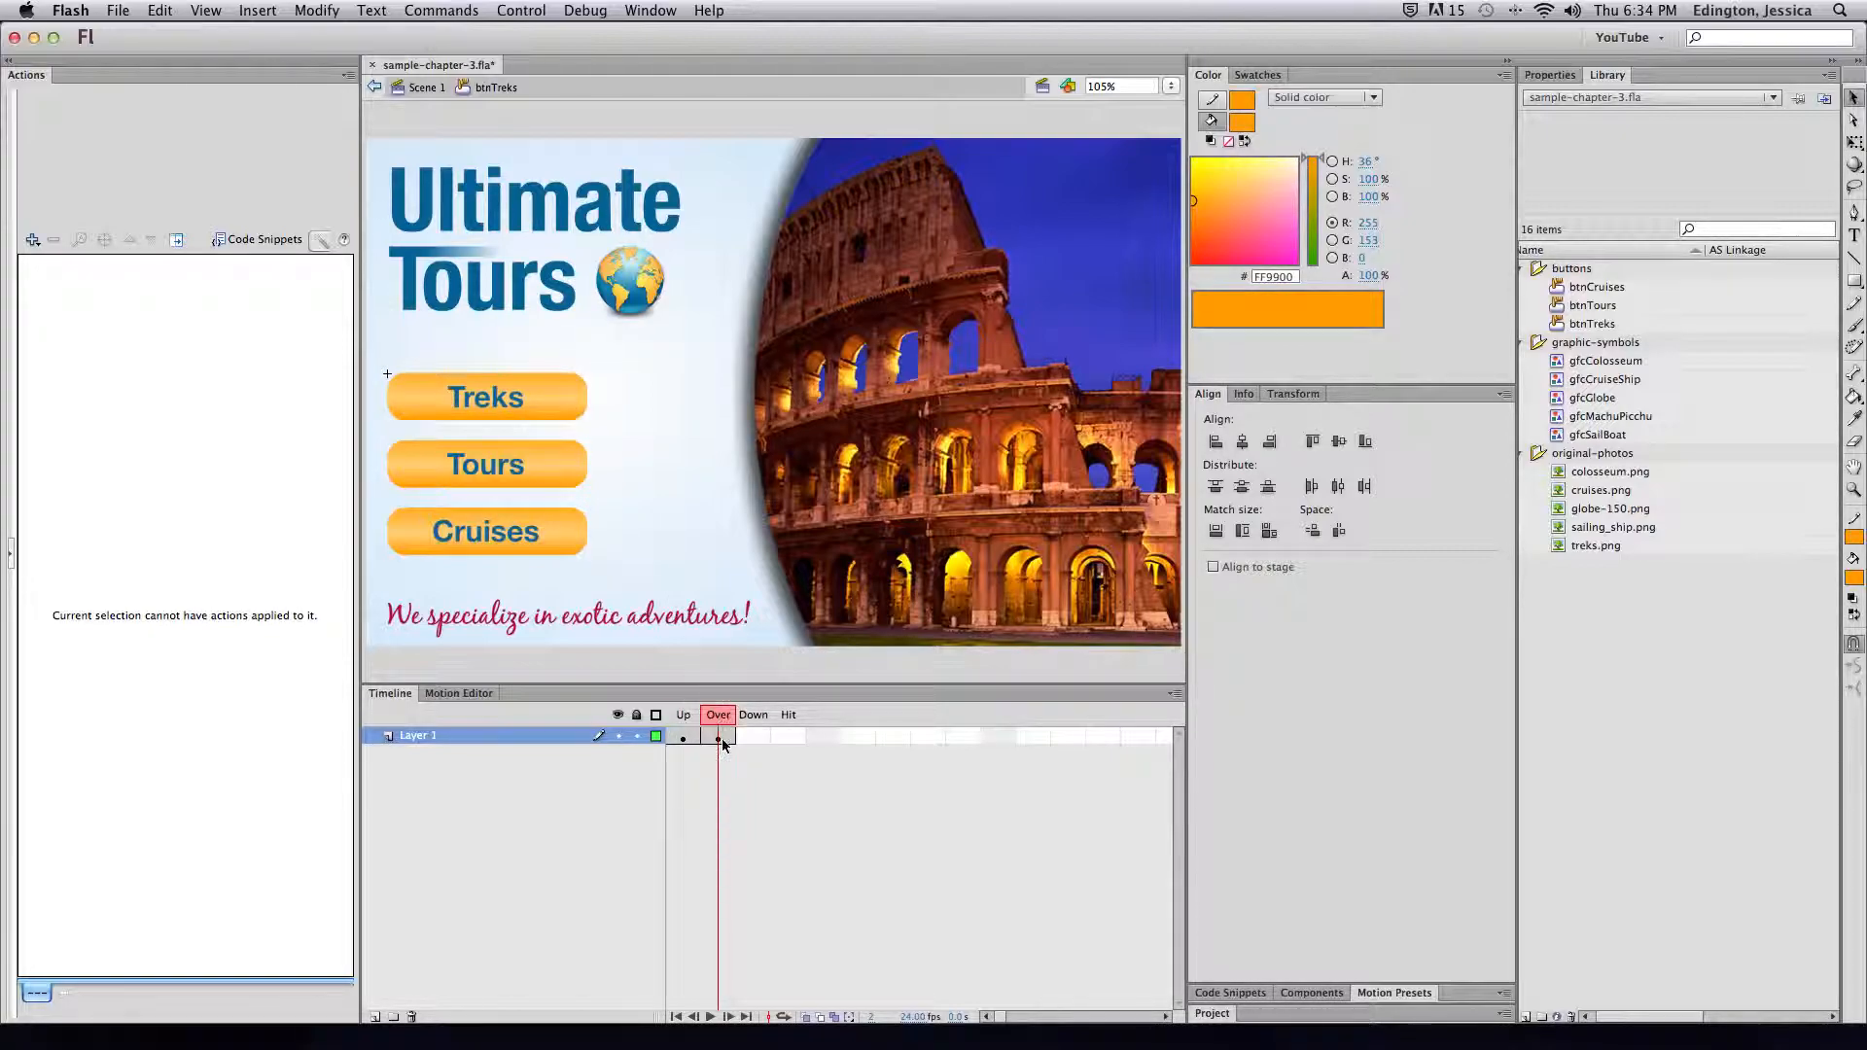
{"action": "key", "text": "F6"}
Recolour the Over-state button gradient with a red left stop and a pink right stop
{"action": "left_click", "coordinate": [623, 409]}
{"action": "left_click", "coordinate": [580, 406]}
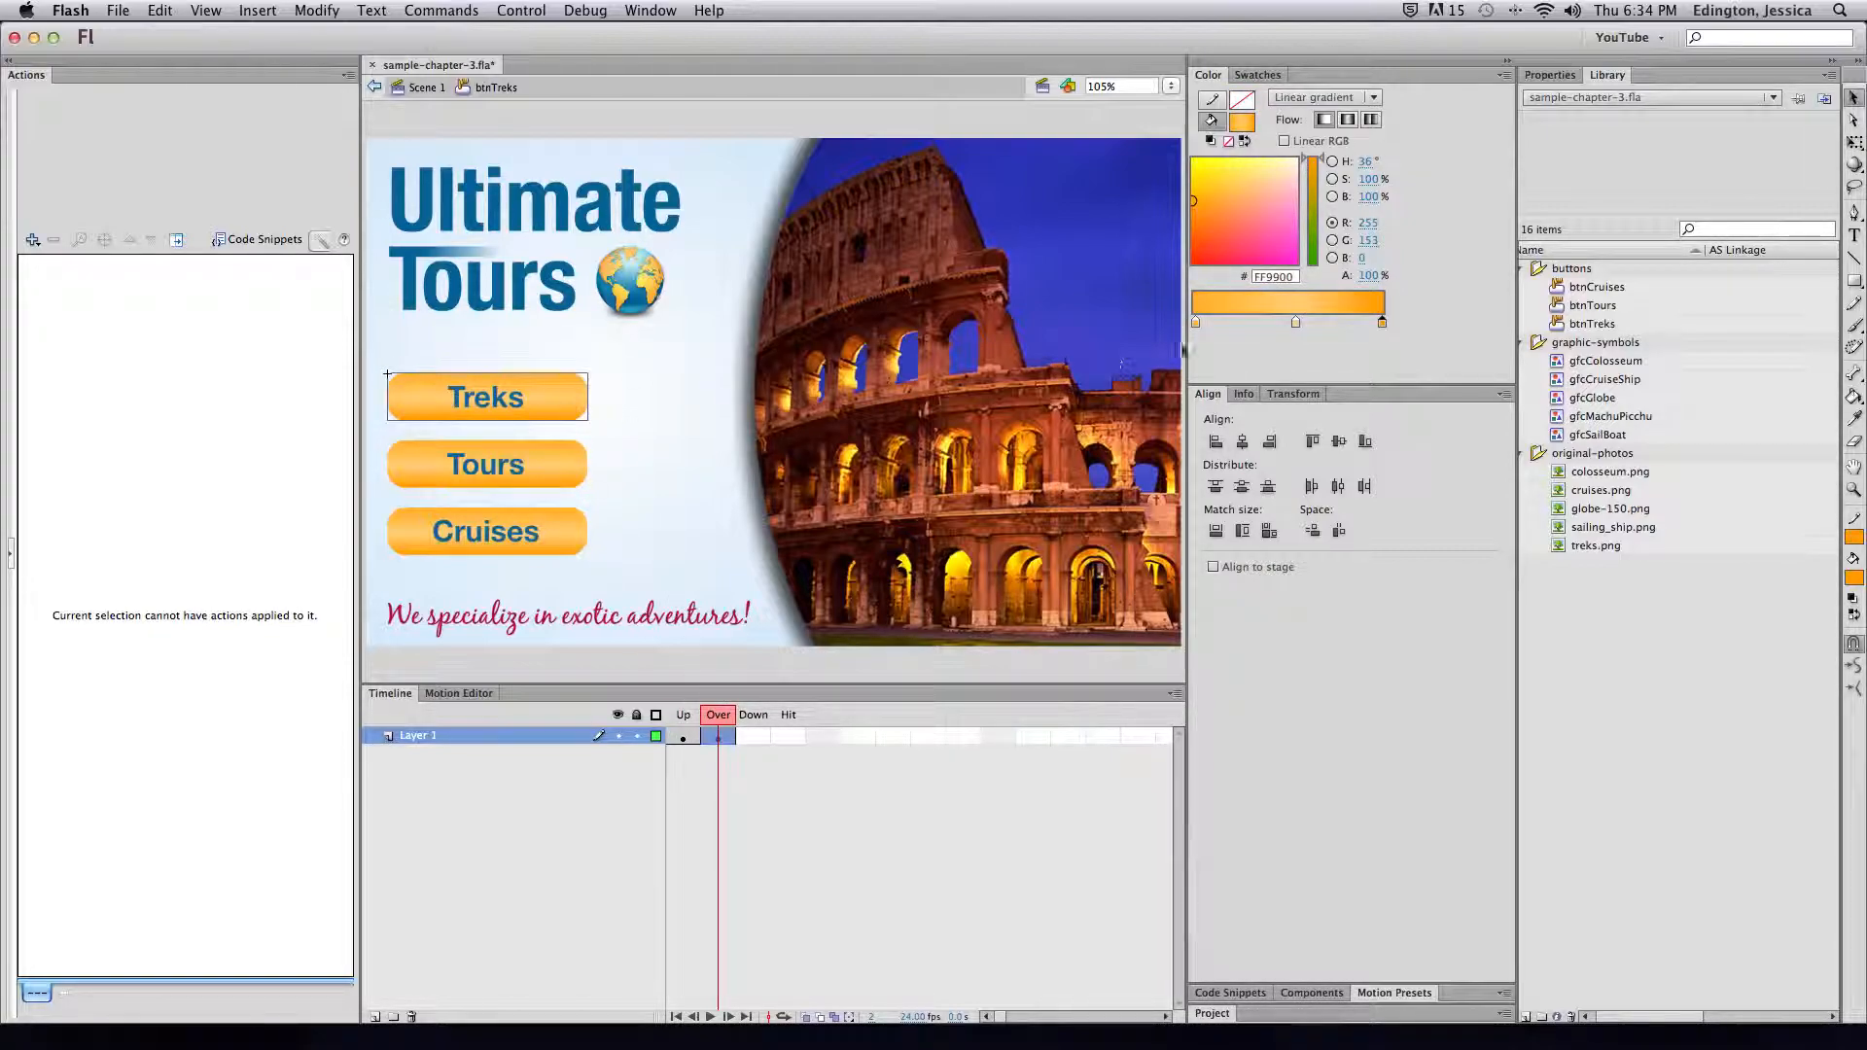
{"action": "left_click", "coordinate": [1195, 322]}
{"action": "left_click_drag", "start_coordinate": [1272, 210], "coordinate": [1209, 263]}
{"action": "left_click", "coordinate": [1294, 321]}
{"action": "left_click", "coordinate": [1381, 322]}
{"action": "left_click_drag", "start_coordinate": [1284, 191], "coordinate": [1277, 199]}
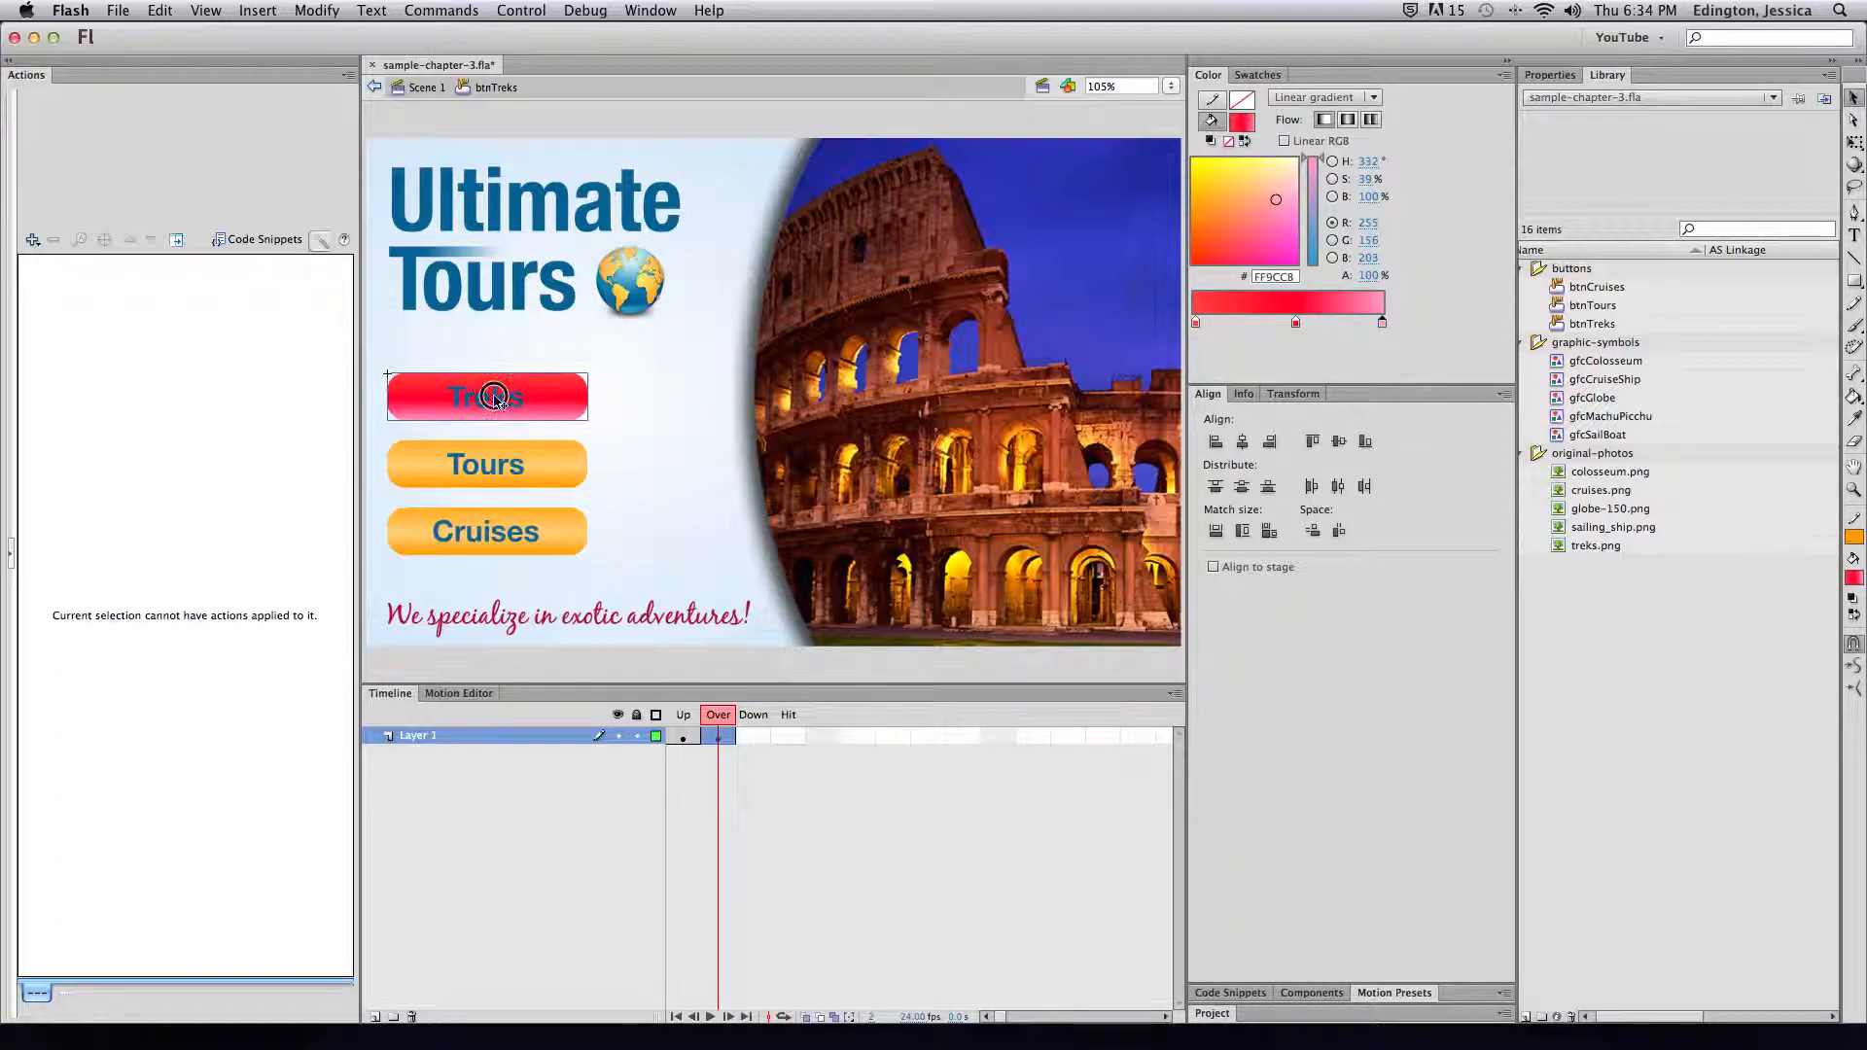
Make the Treks label text white in the Over state
{"action": "left_click", "coordinate": [494, 393]}
{"action": "left_click", "coordinate": [1550, 75]}
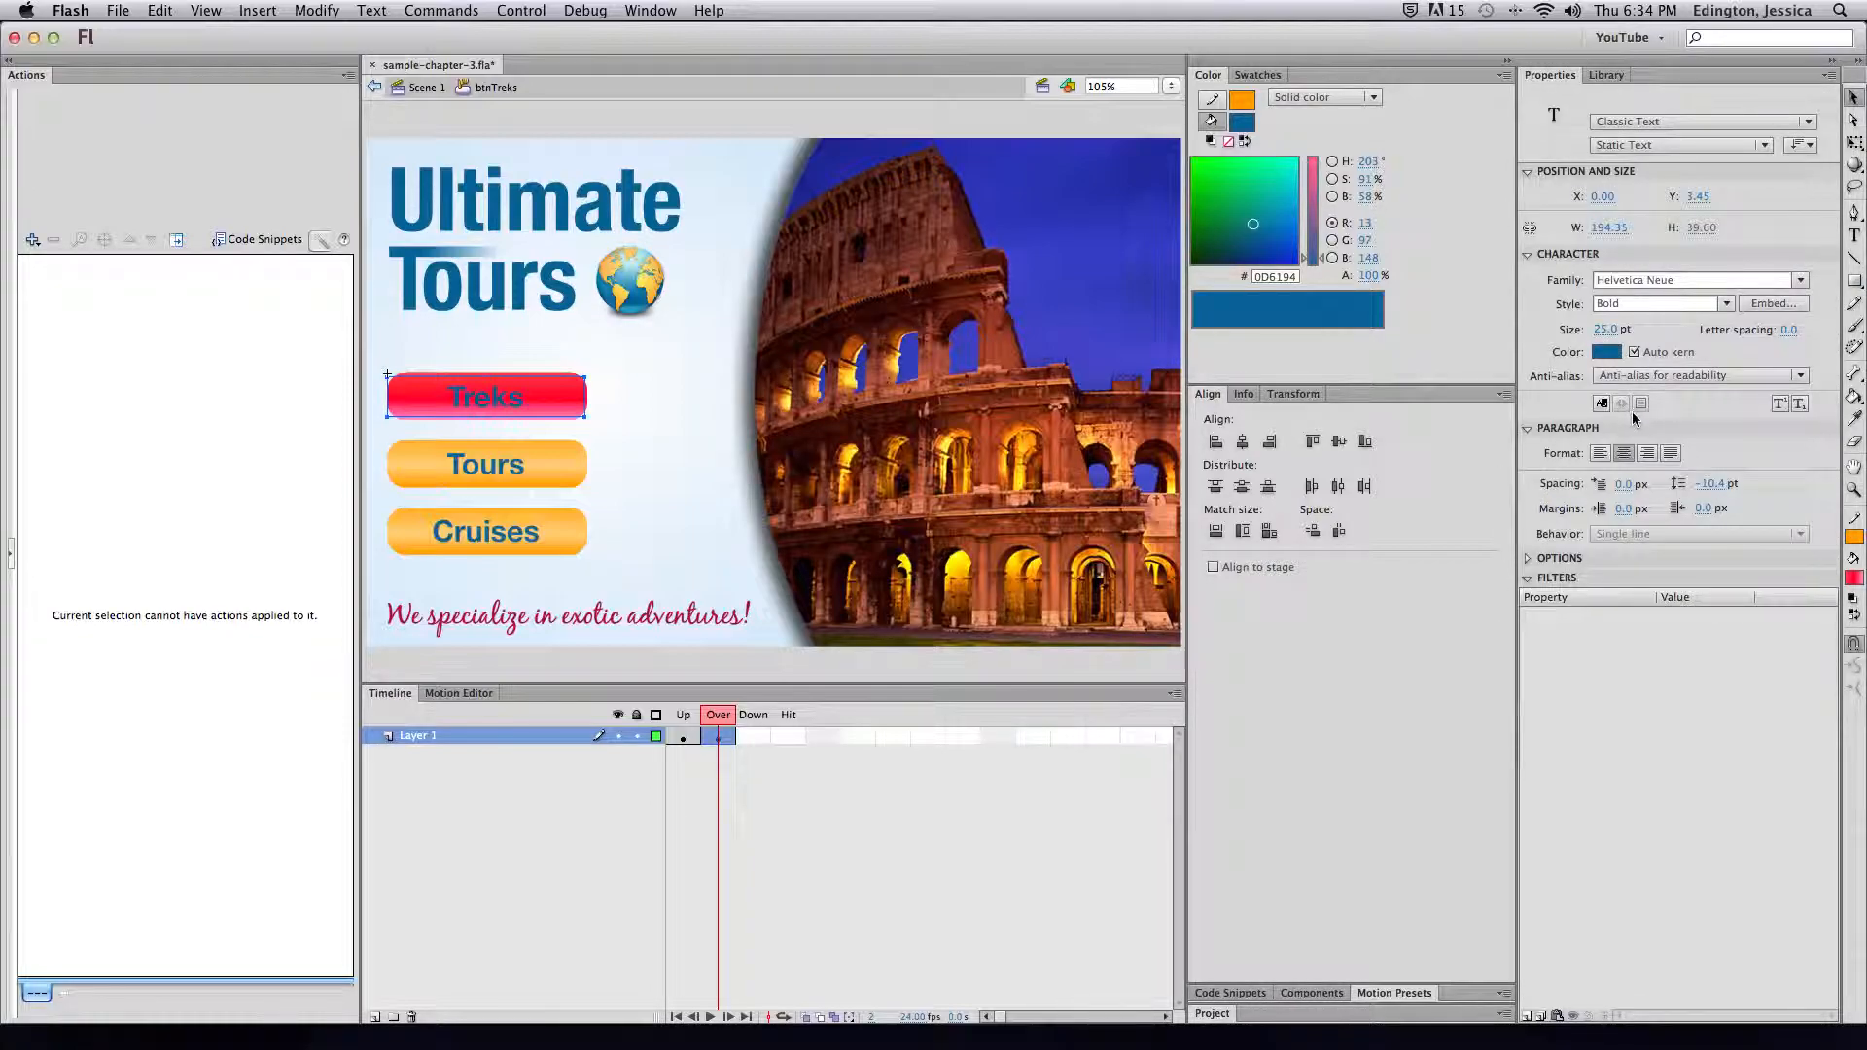
{"action": "left_click", "coordinate": [1606, 352]}
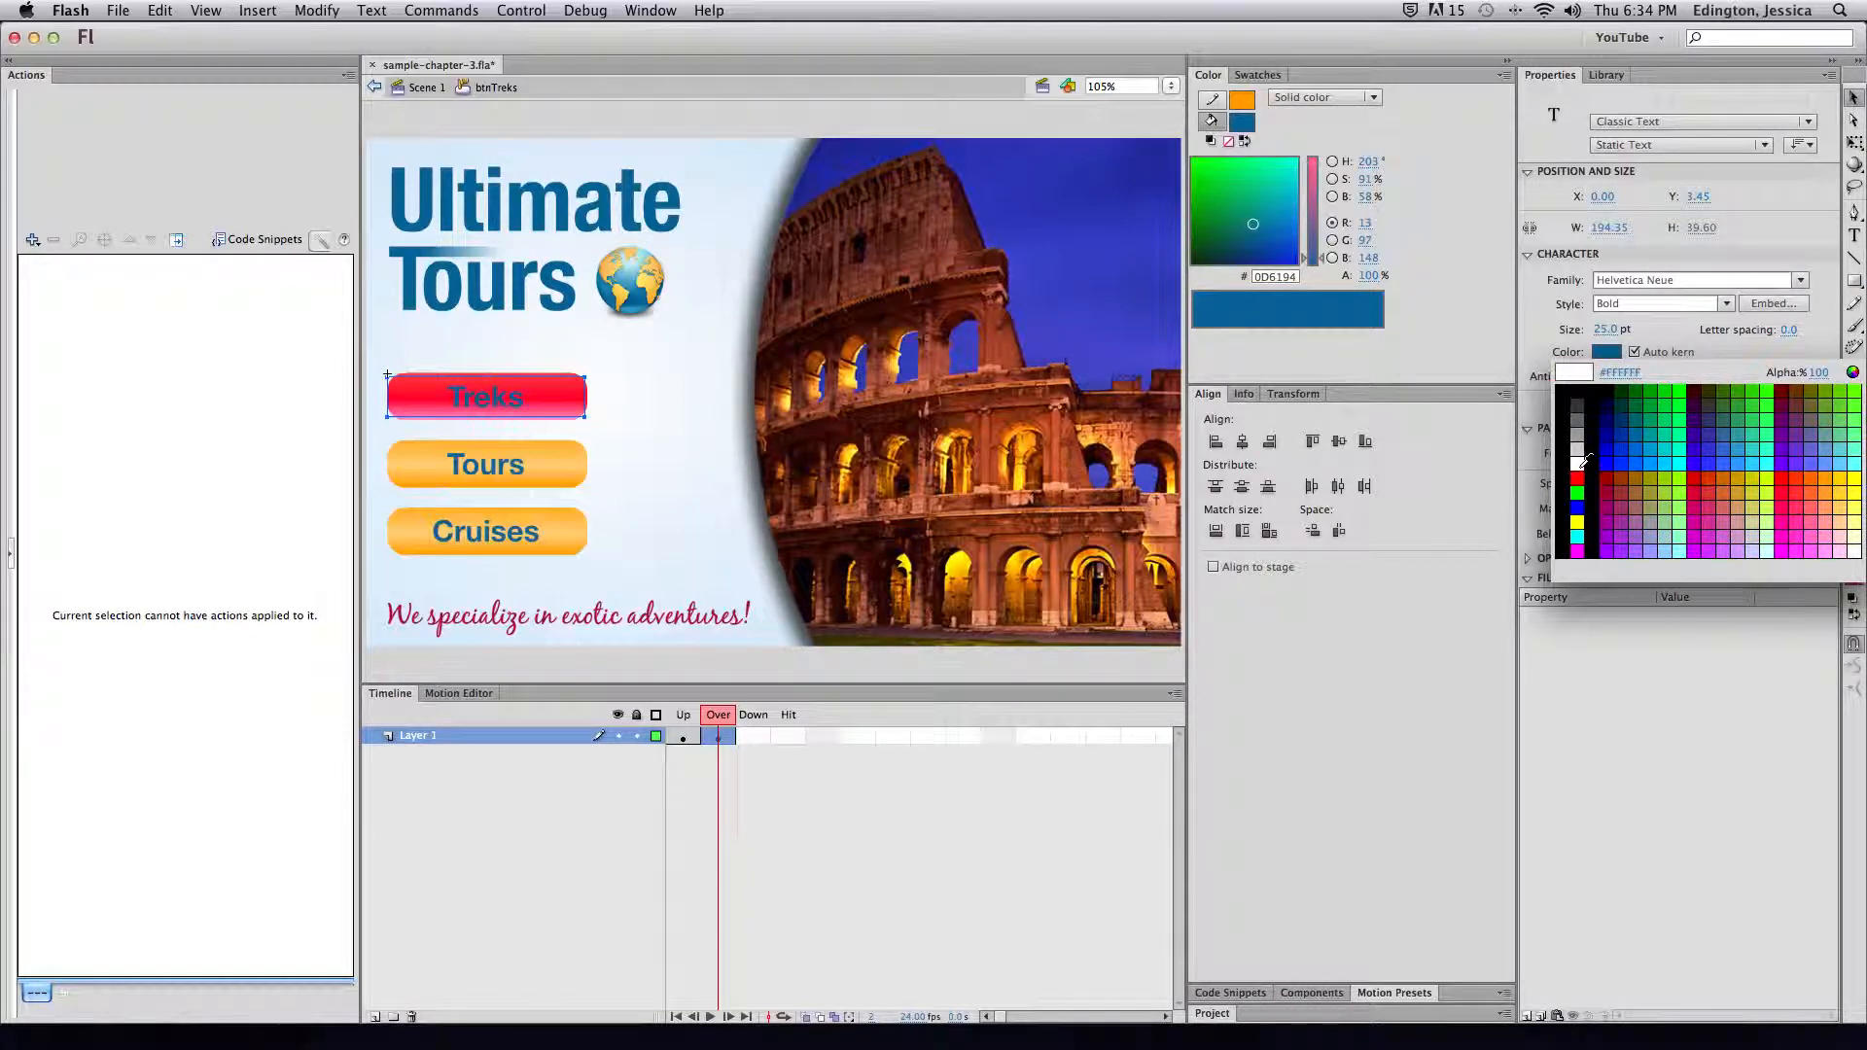
{"action": "left_click", "coordinate": [1577, 464]}
{"action": "left_click", "coordinate": [755, 738]}
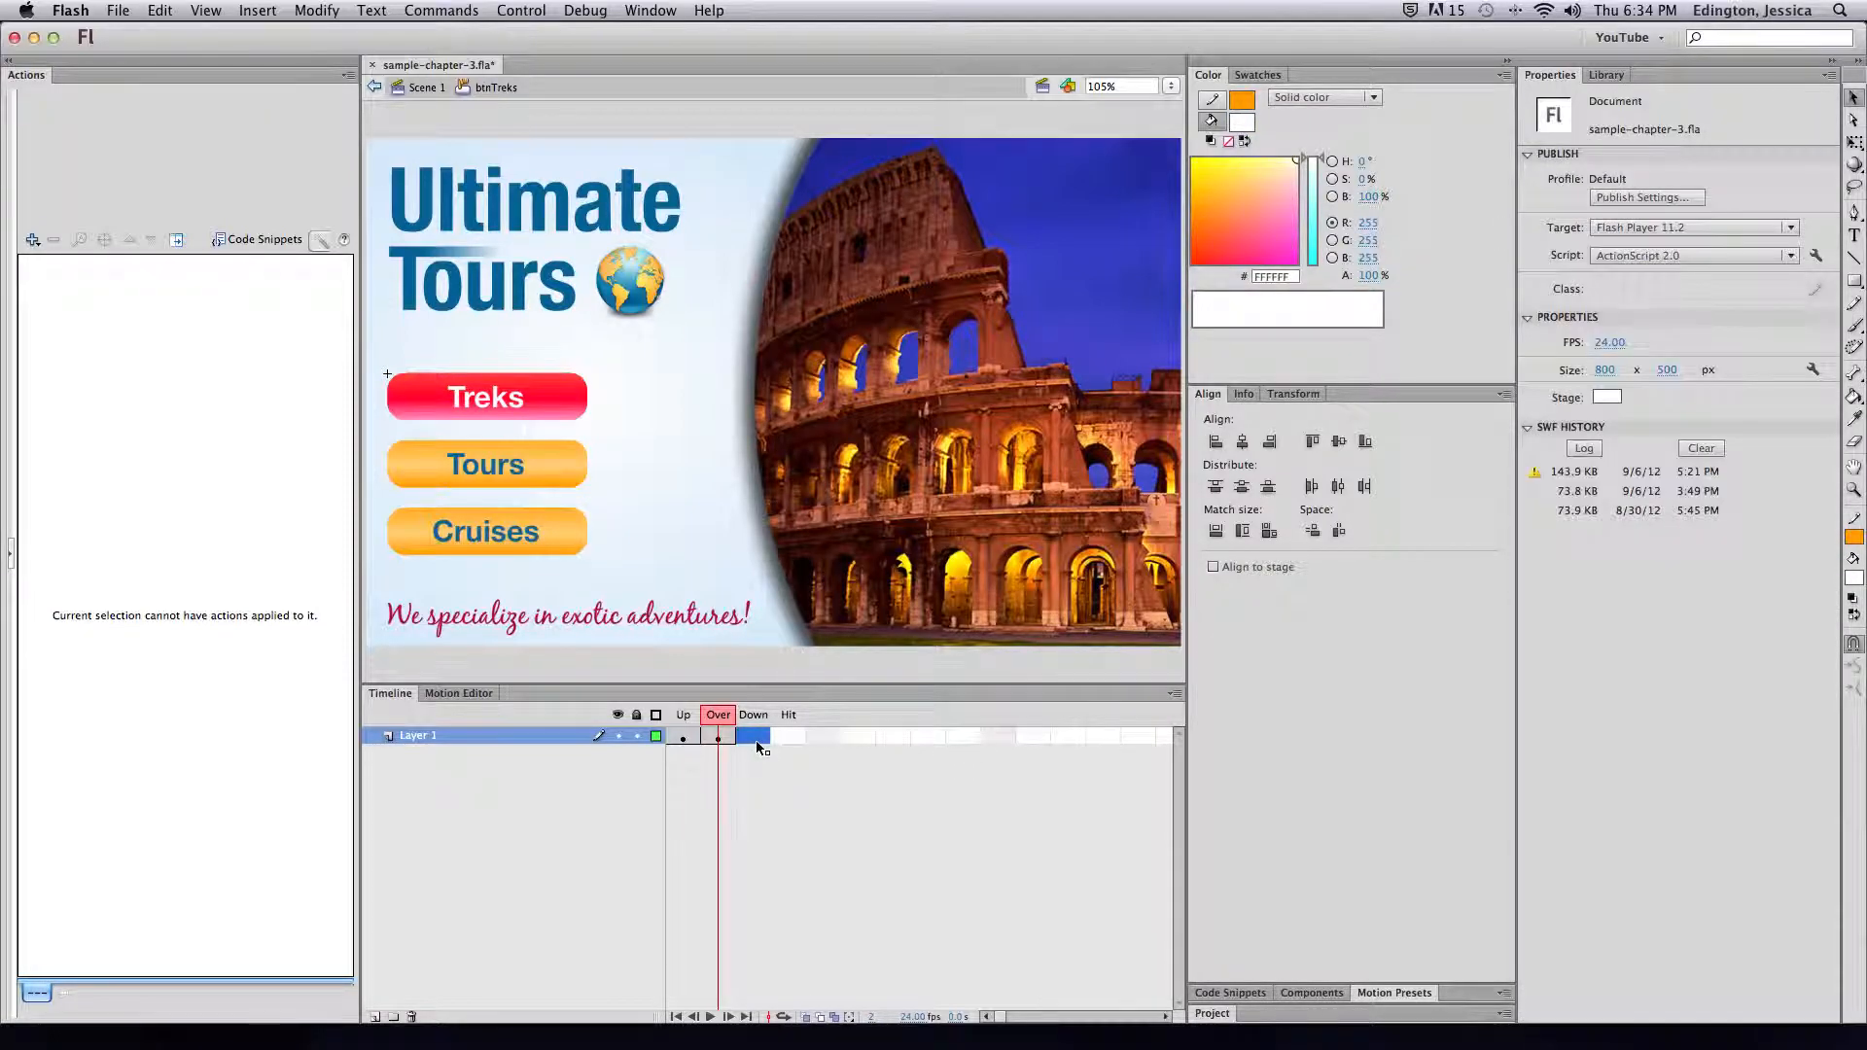
Add a Down-state keyframe and recolour each gradient stop of the button to dark navy-blue tones
{"action": "key", "text": "F6"}
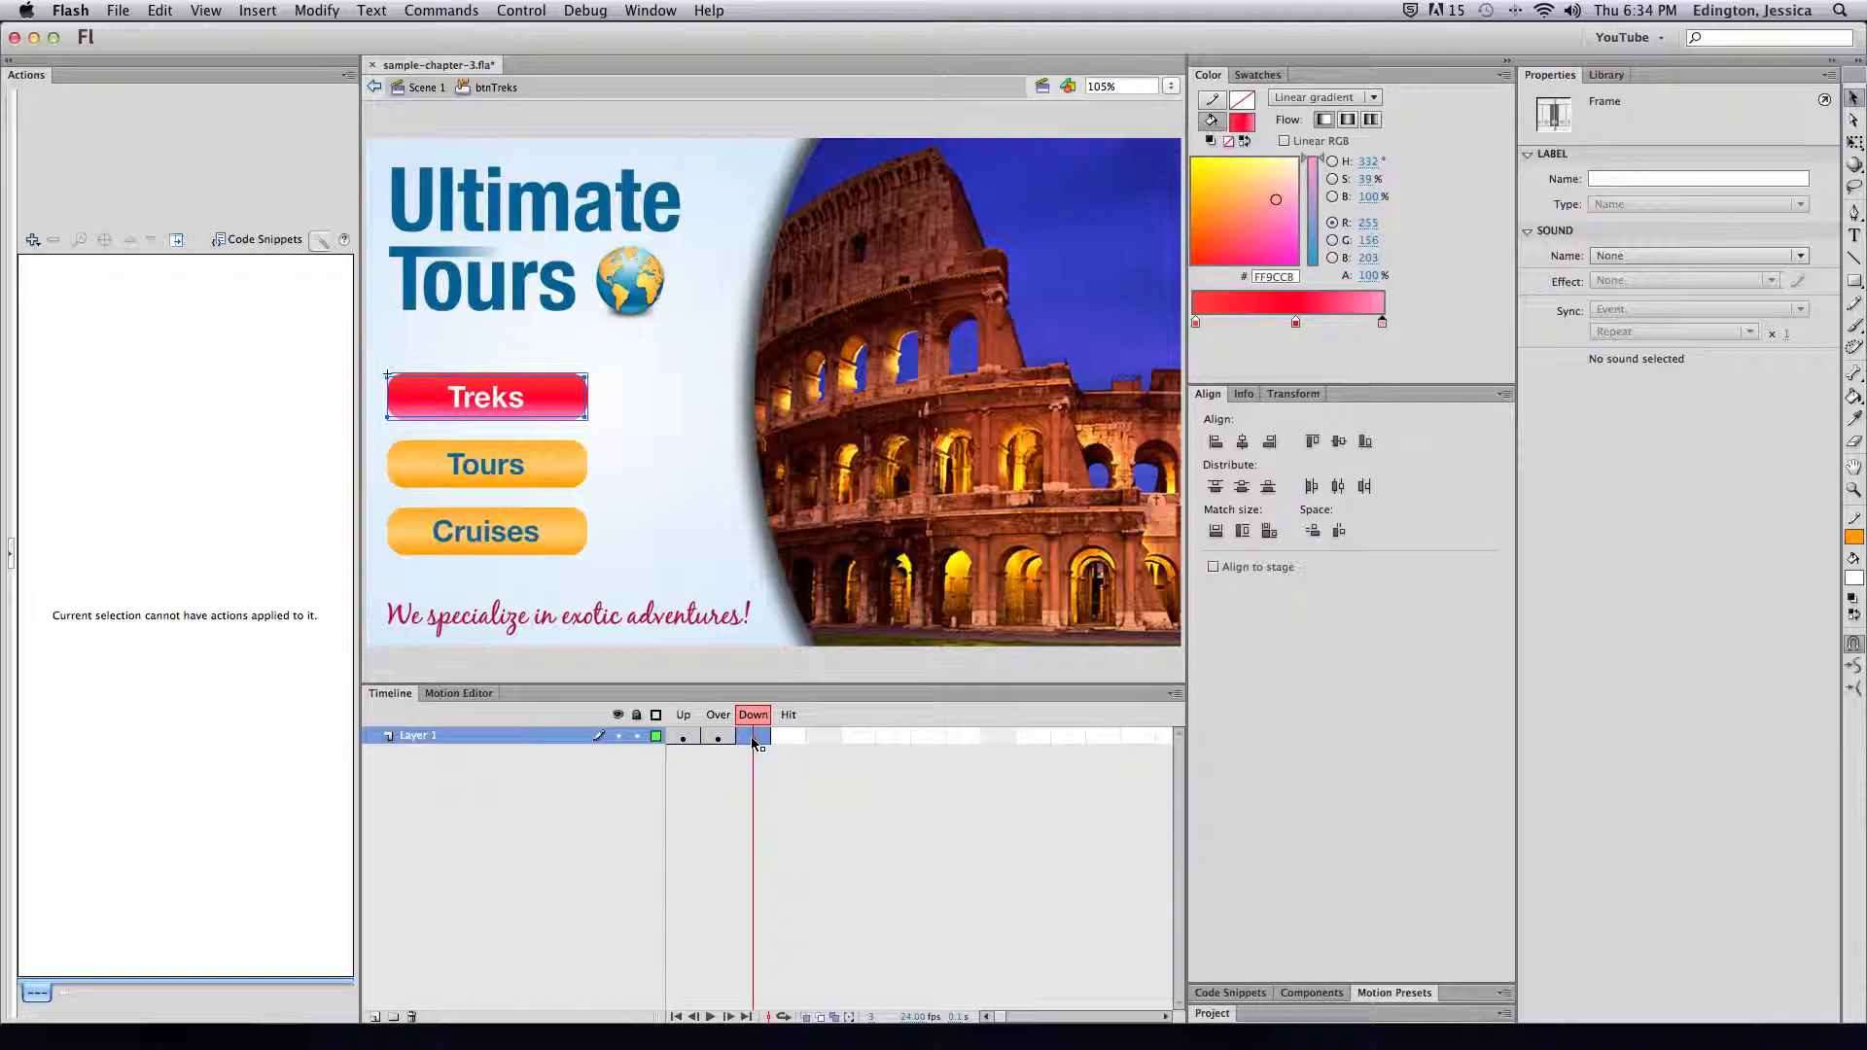
{"action": "left_click", "coordinate": [595, 381]}
{"action": "left_click", "coordinate": [581, 394]}
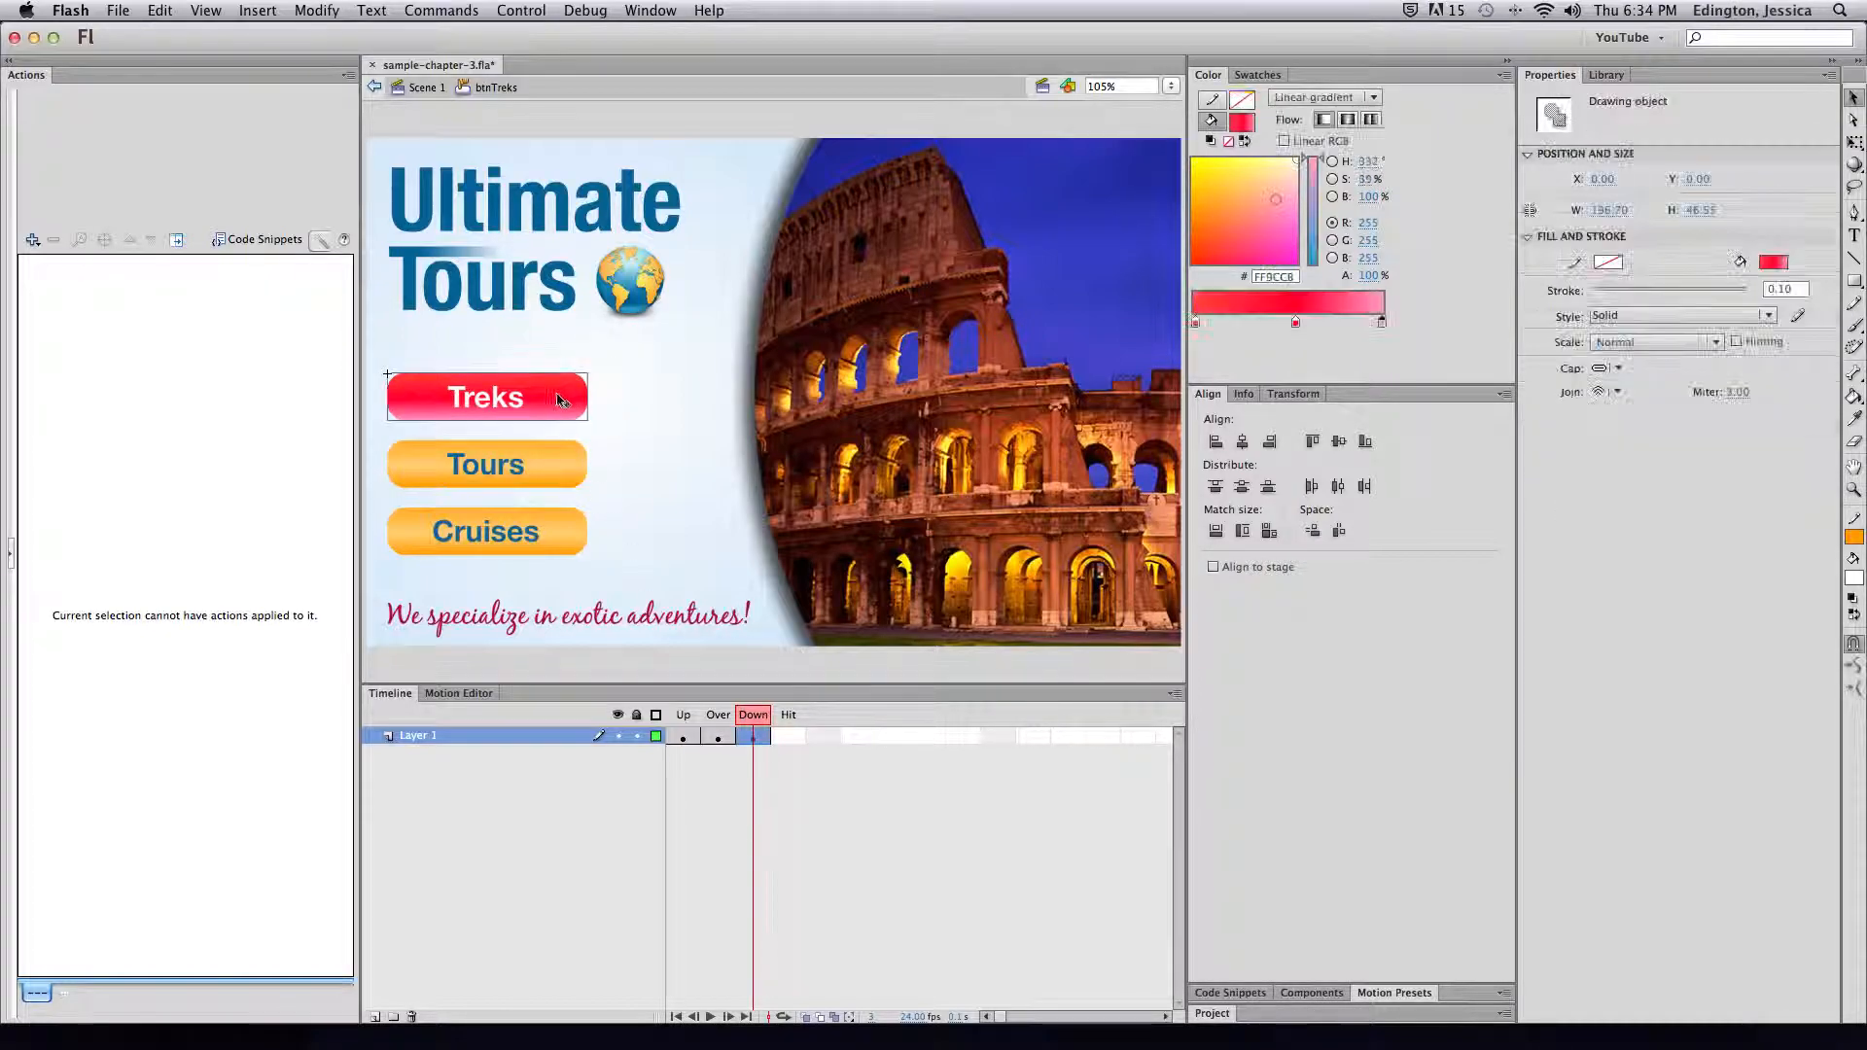
{"action": "left_click", "coordinate": [1312, 236]}
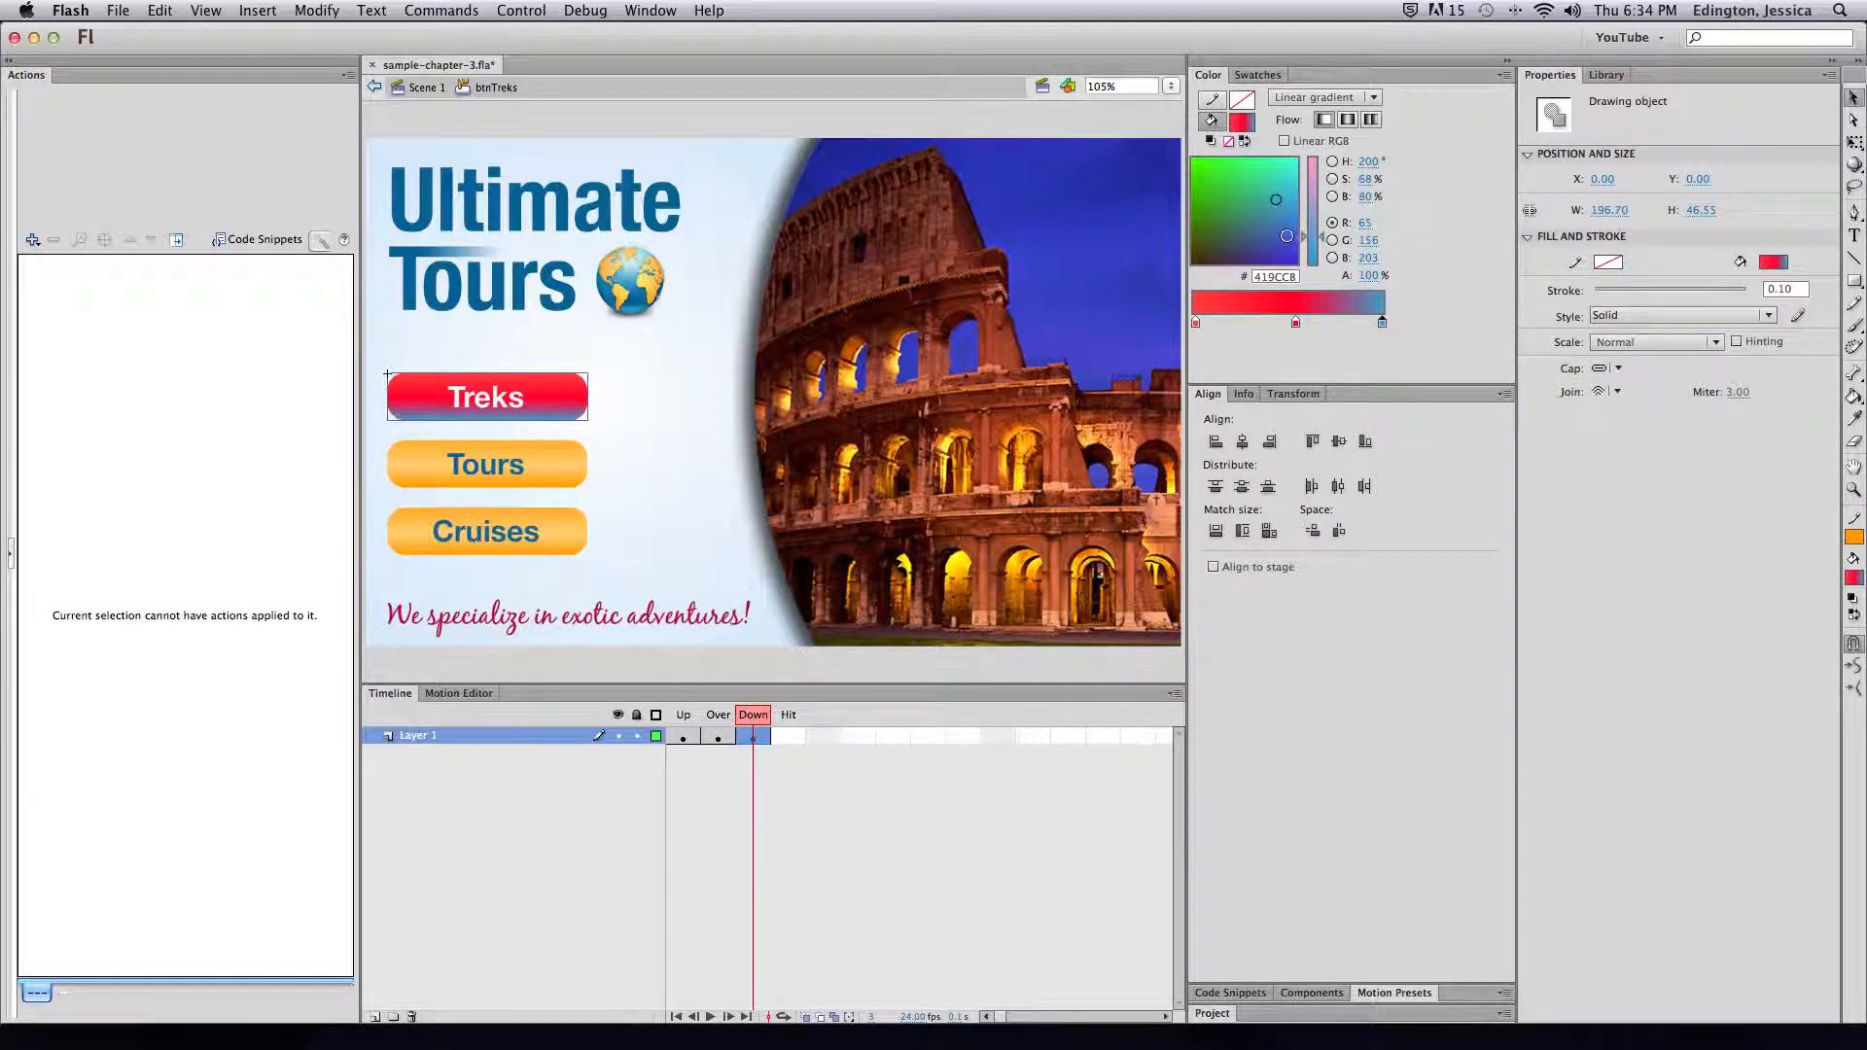
{"action": "left_click", "coordinate": [1295, 322]}
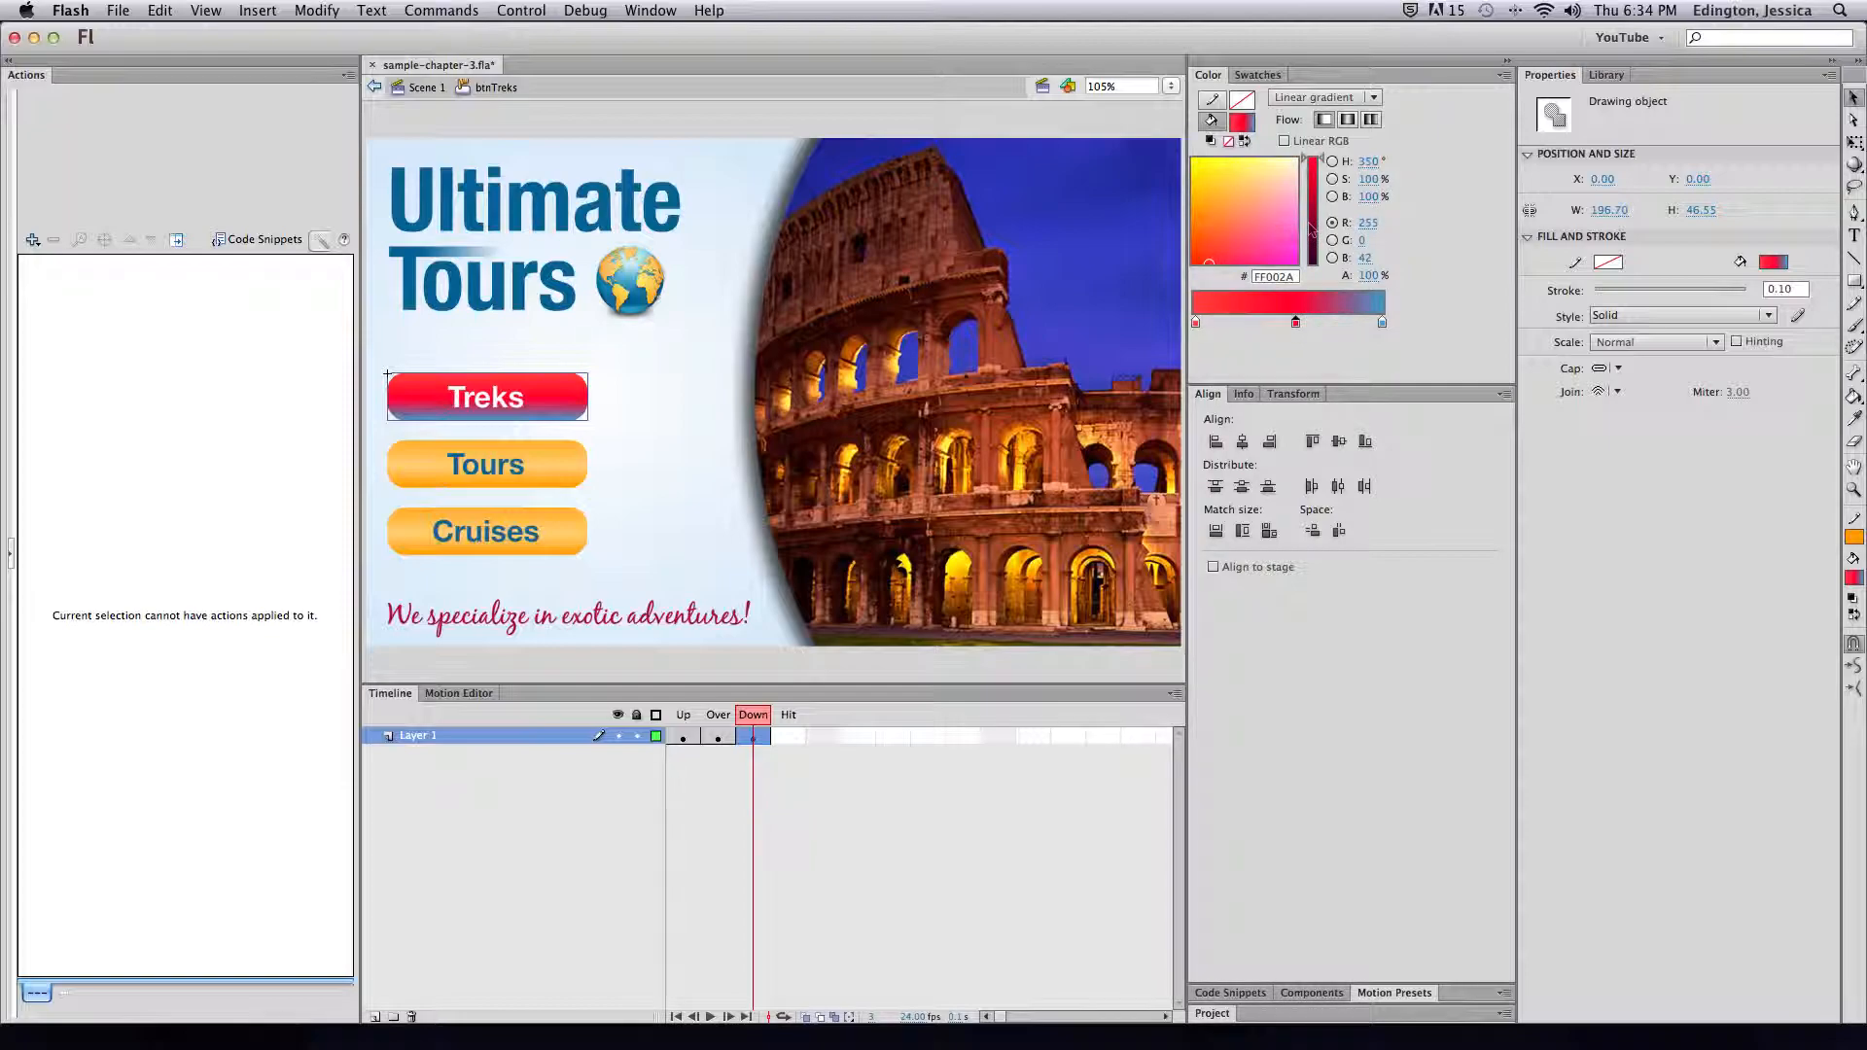
{"action": "left_click", "coordinate": [1311, 237]}
{"action": "left_click", "coordinate": [1247, 229]}
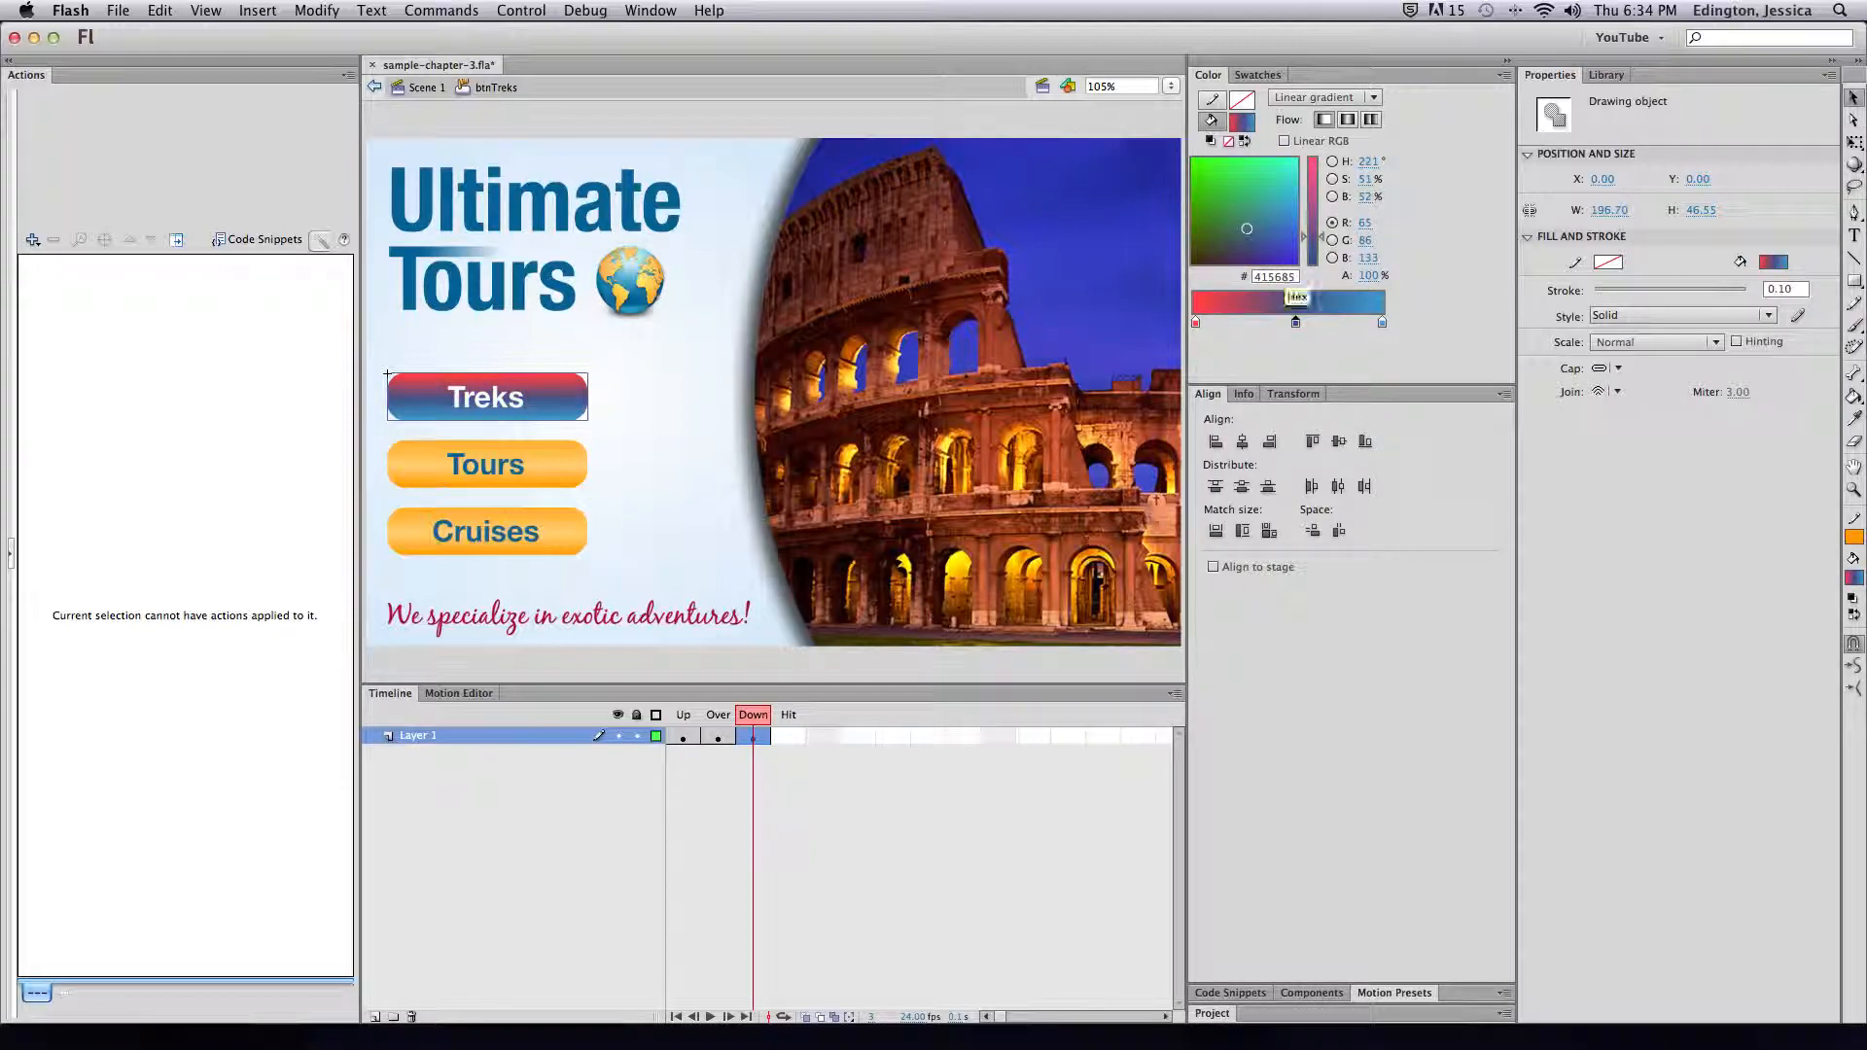
{"action": "left_click", "coordinate": [1196, 322]}
{"action": "left_click", "coordinate": [1302, 245]}
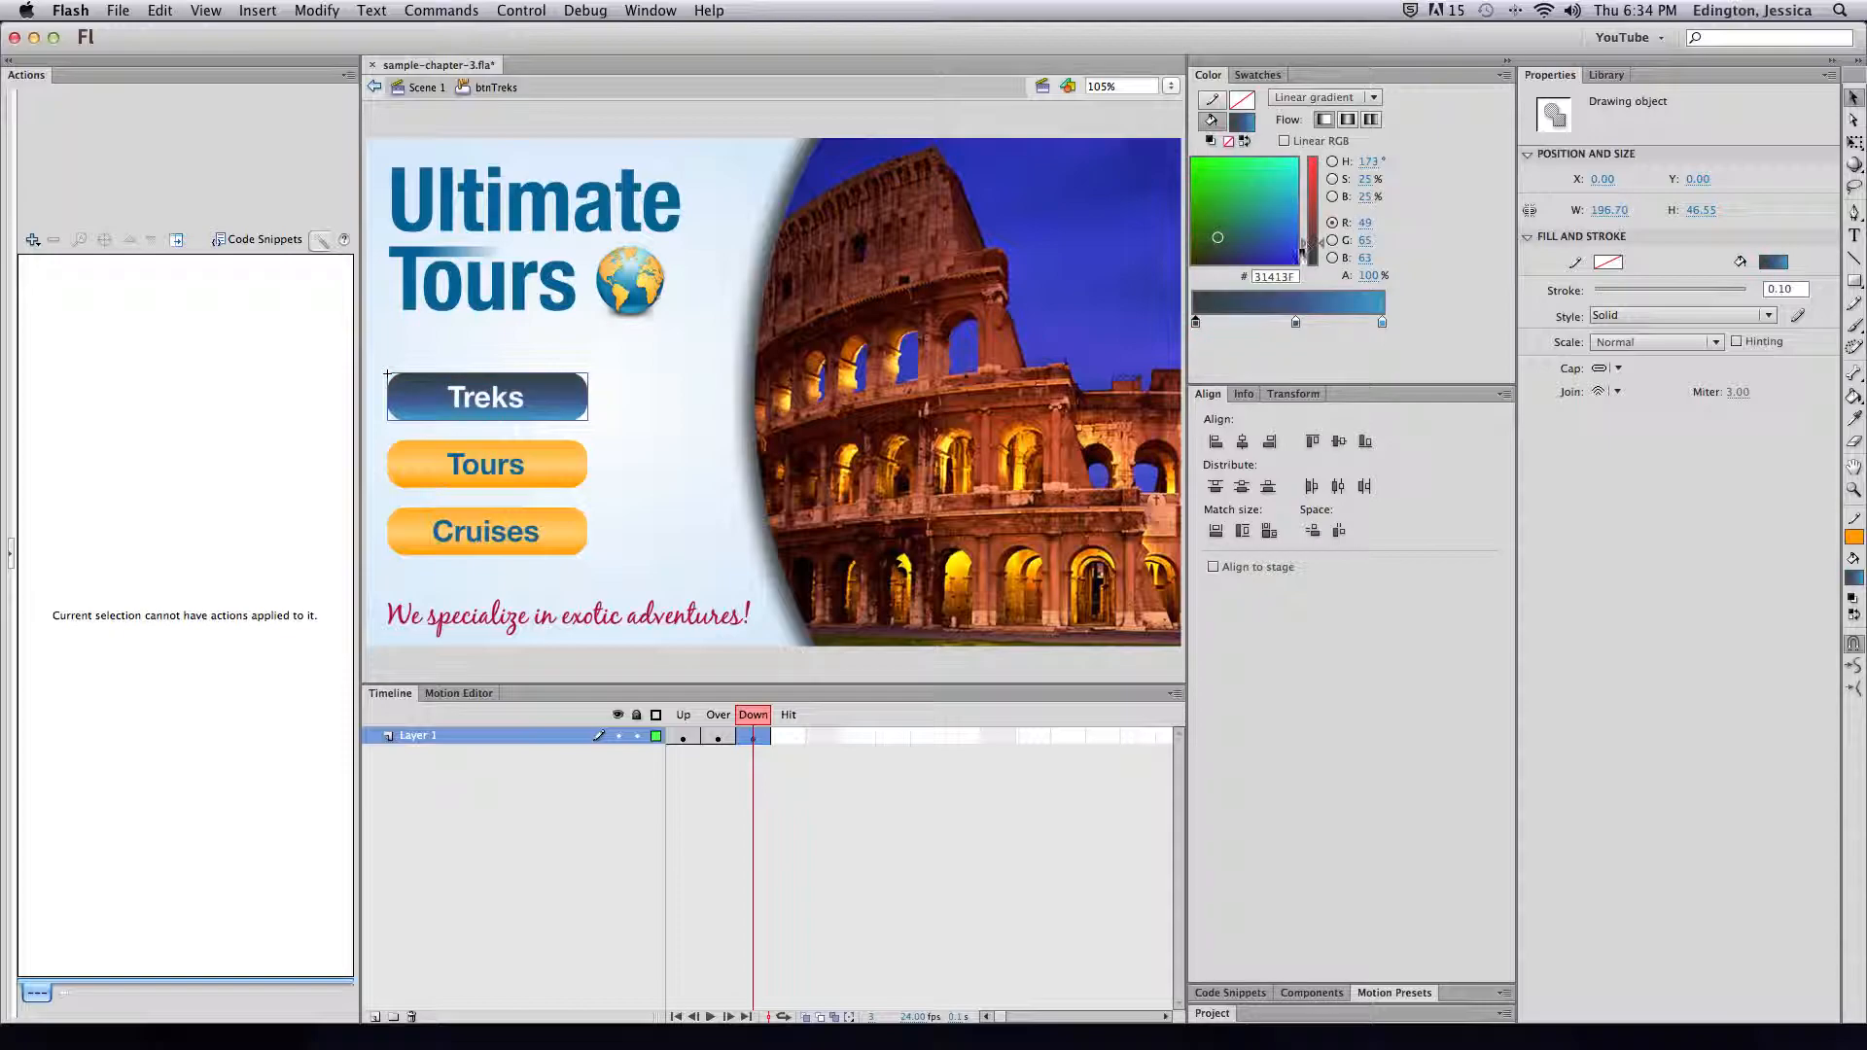
{"action": "left_click_drag", "start_coordinate": [1233, 262], "coordinate": [1193, 263]}
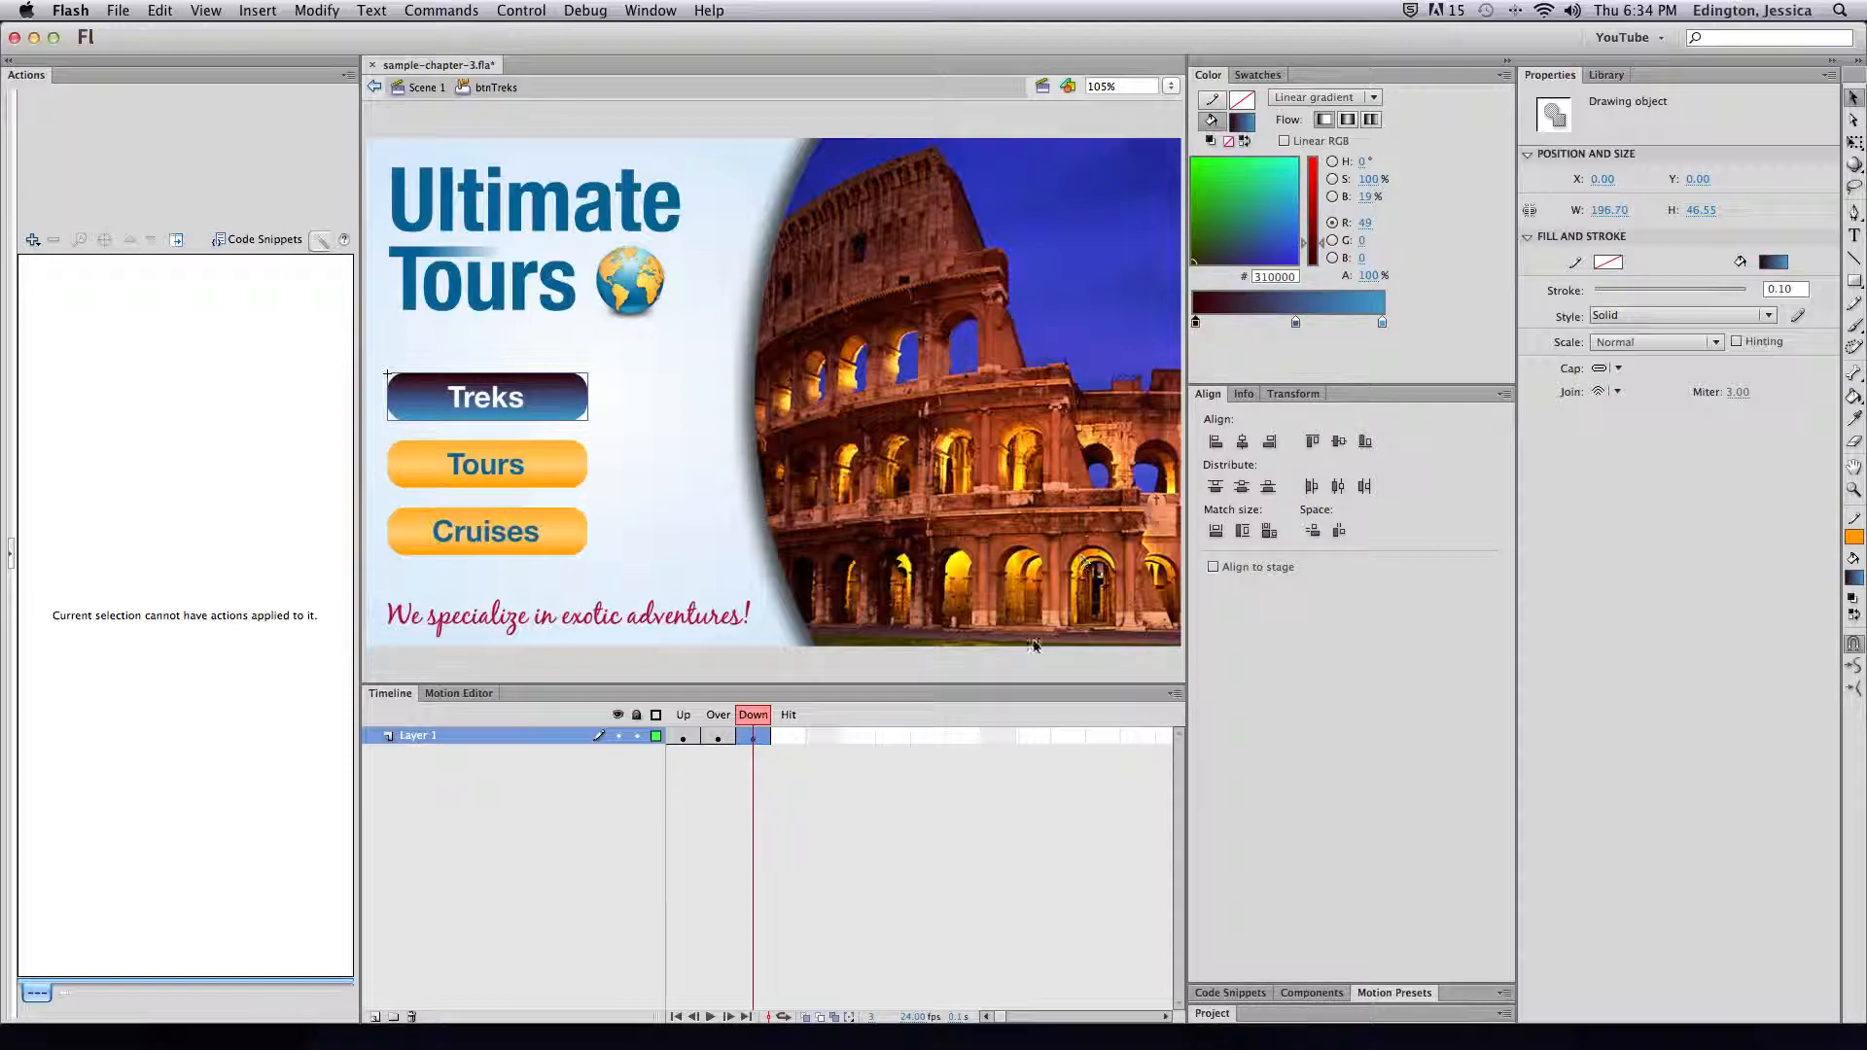
Add a Hit keyframe, delete its Treks text, fill the shape solid green #00FF00, and return to Scene 1
{"action": "left_click", "coordinate": [787, 736]}
{"action": "key", "text": "F6"}
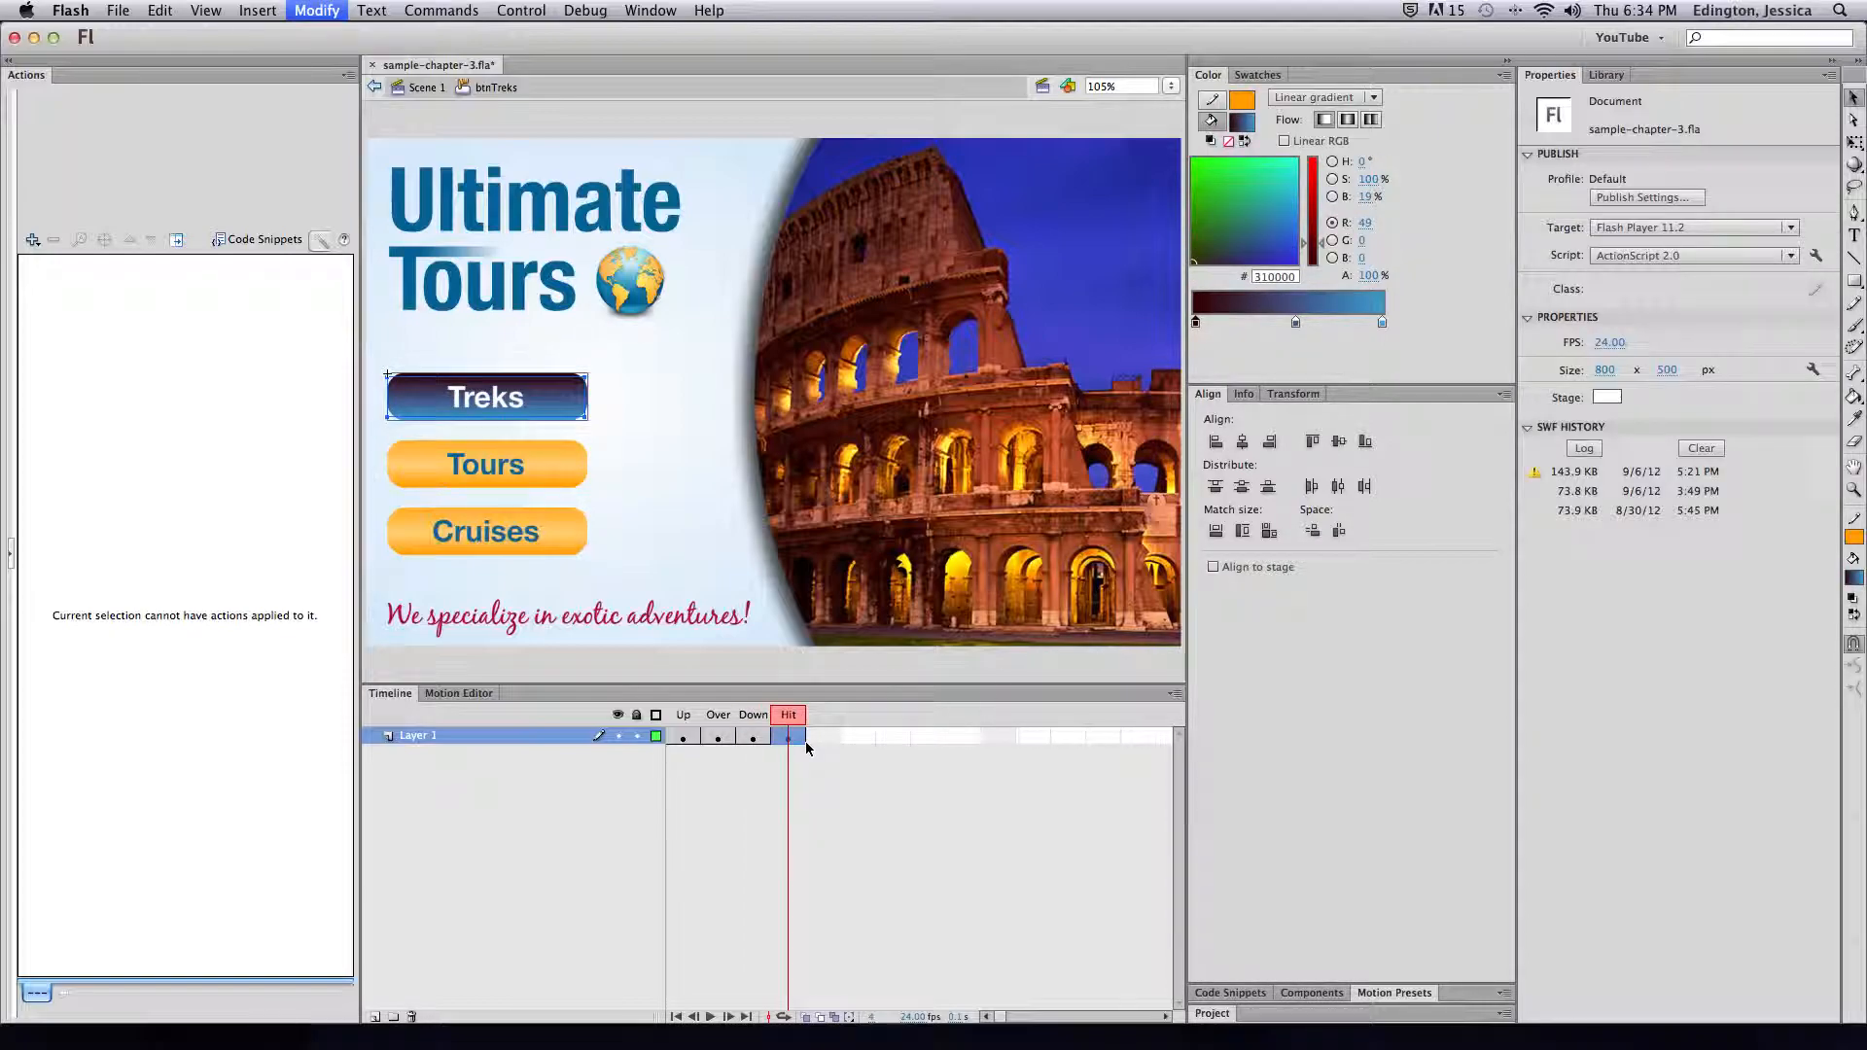
{"action": "left_click", "coordinate": [486, 396]}
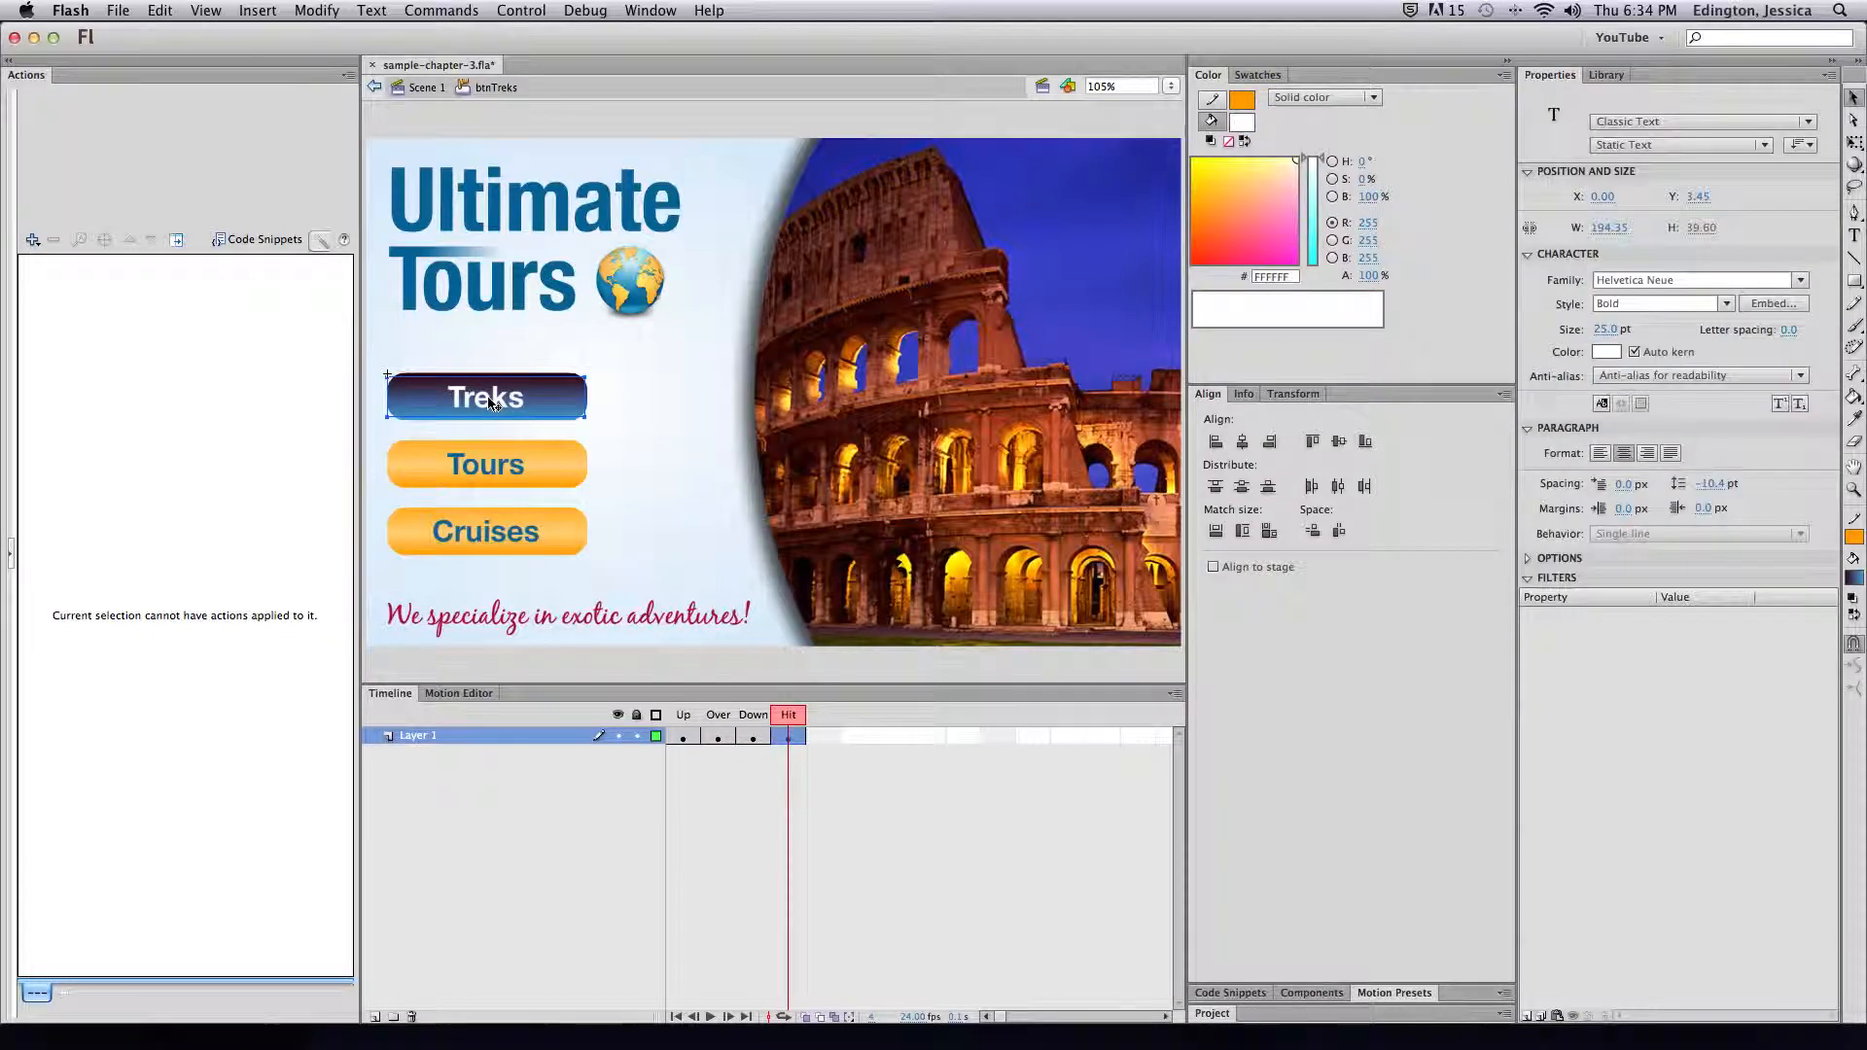
{"action": "key", "text": "Delete"}
{"action": "left_click", "coordinate": [491, 404]}
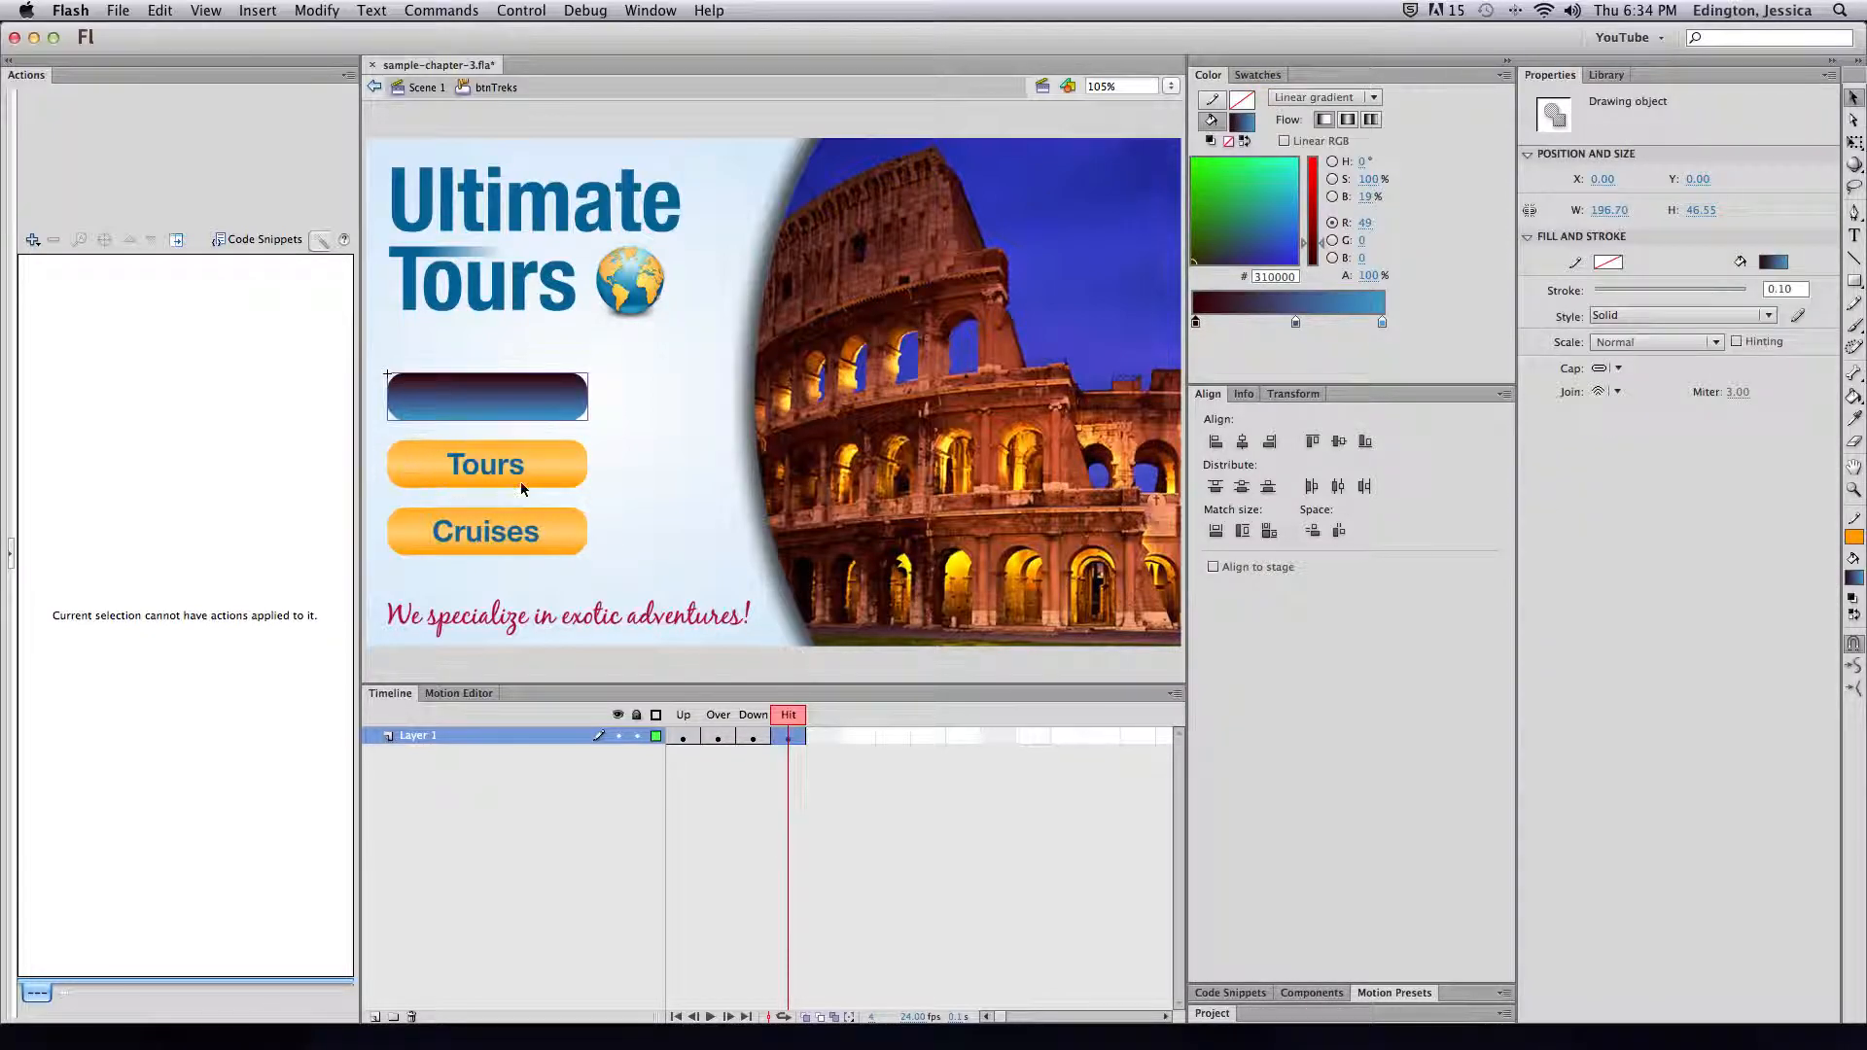
{"action": "left_click", "coordinate": [1242, 121]}
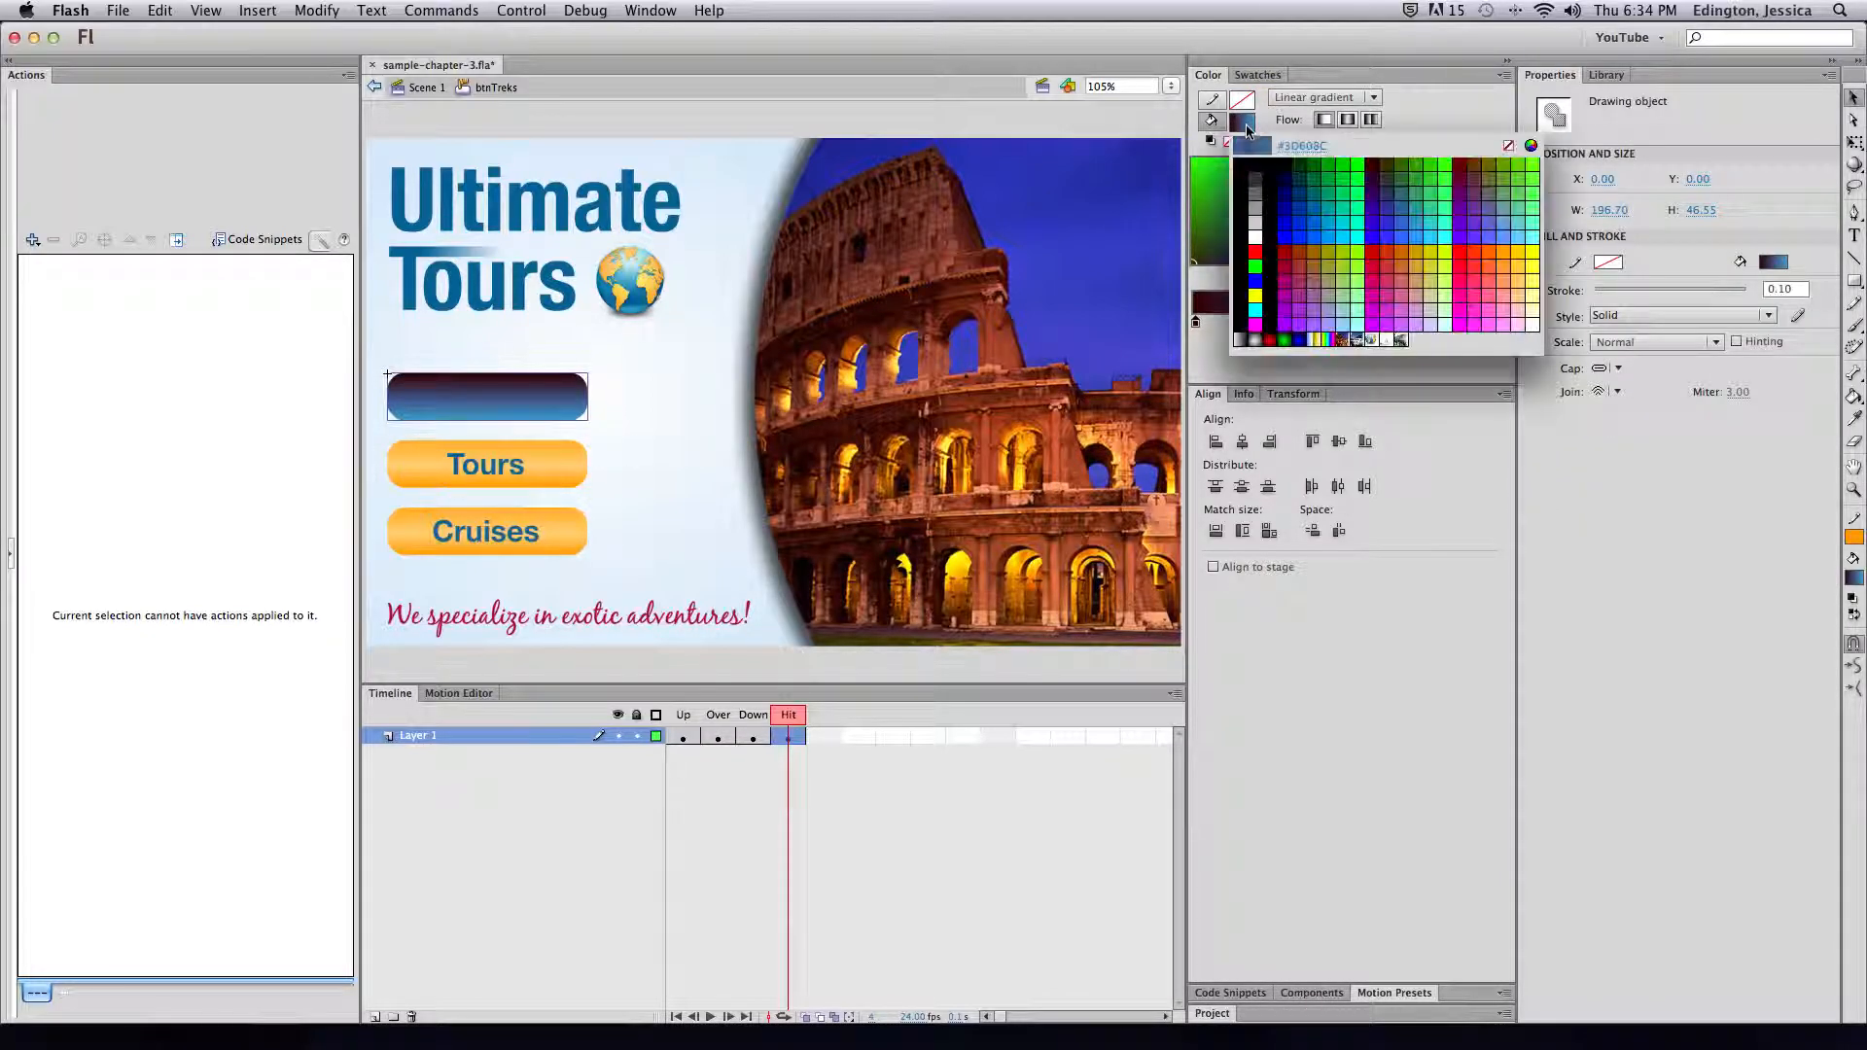
{"action": "left_click", "coordinate": [1210, 259]}
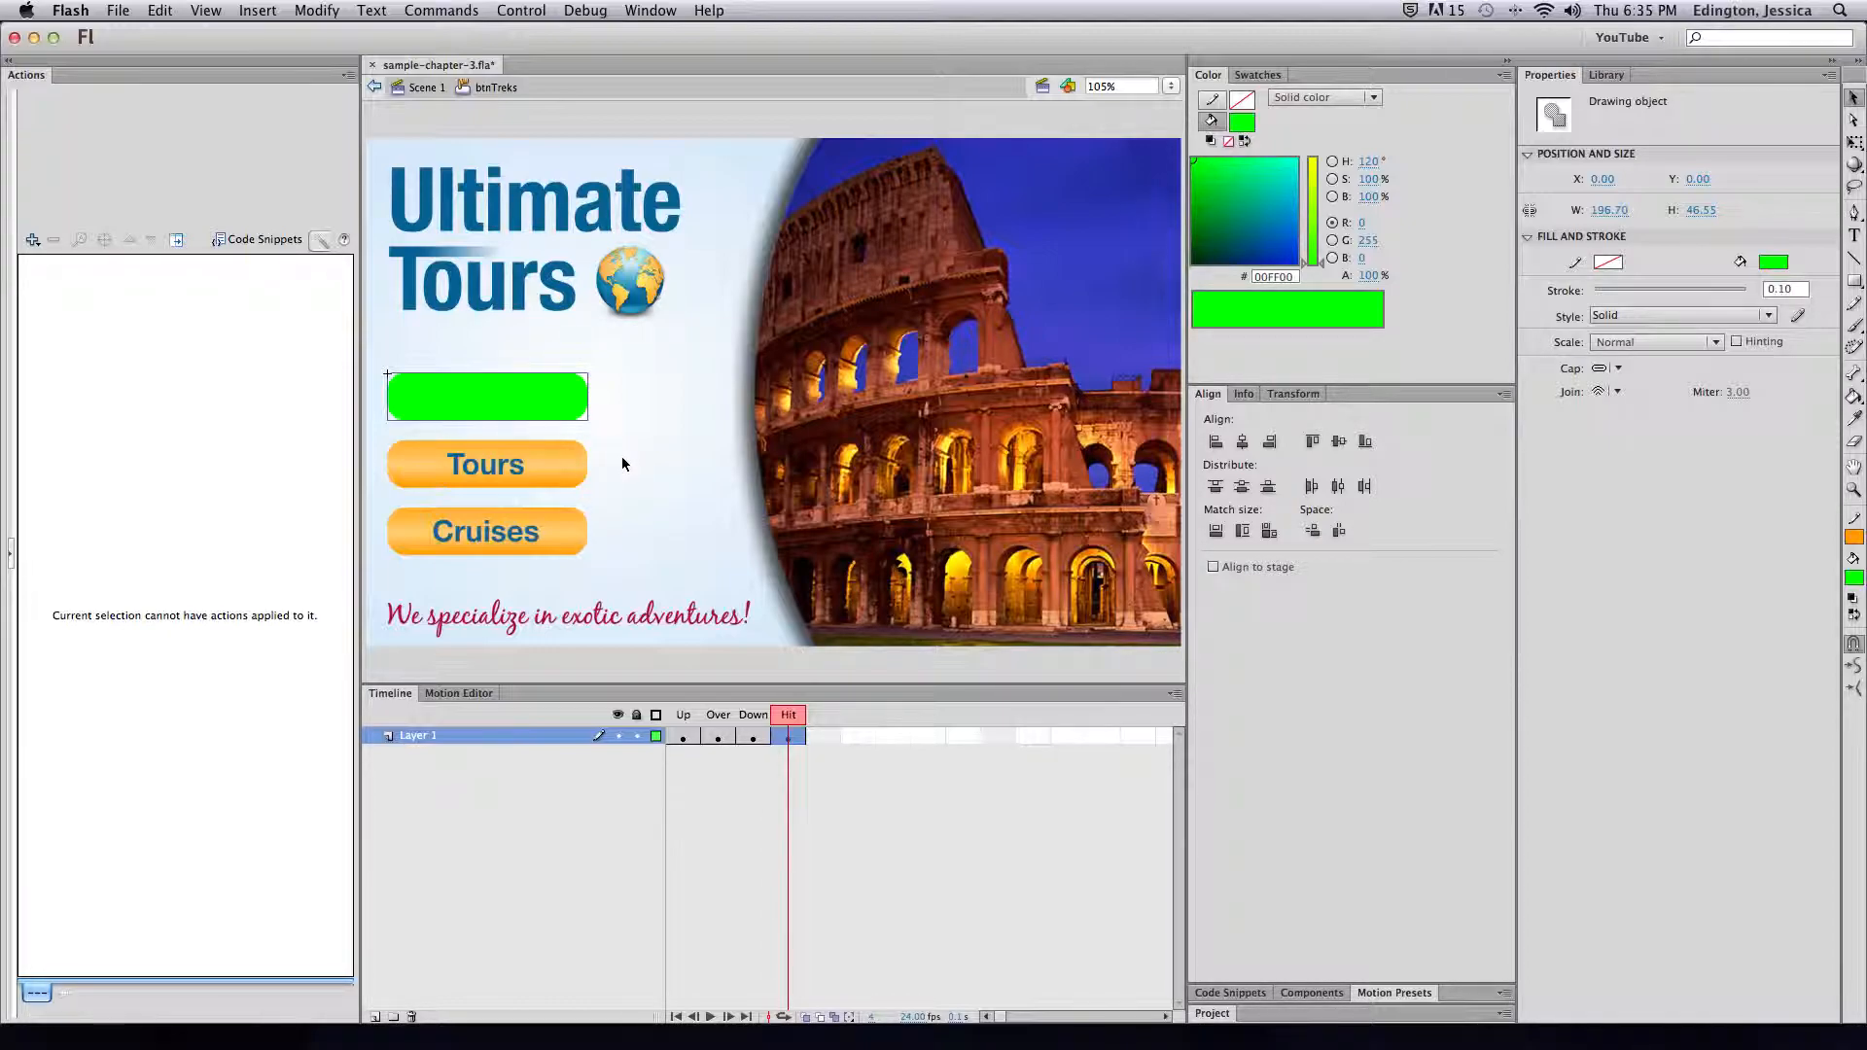
{"action": "left_click", "coordinate": [423, 87]}
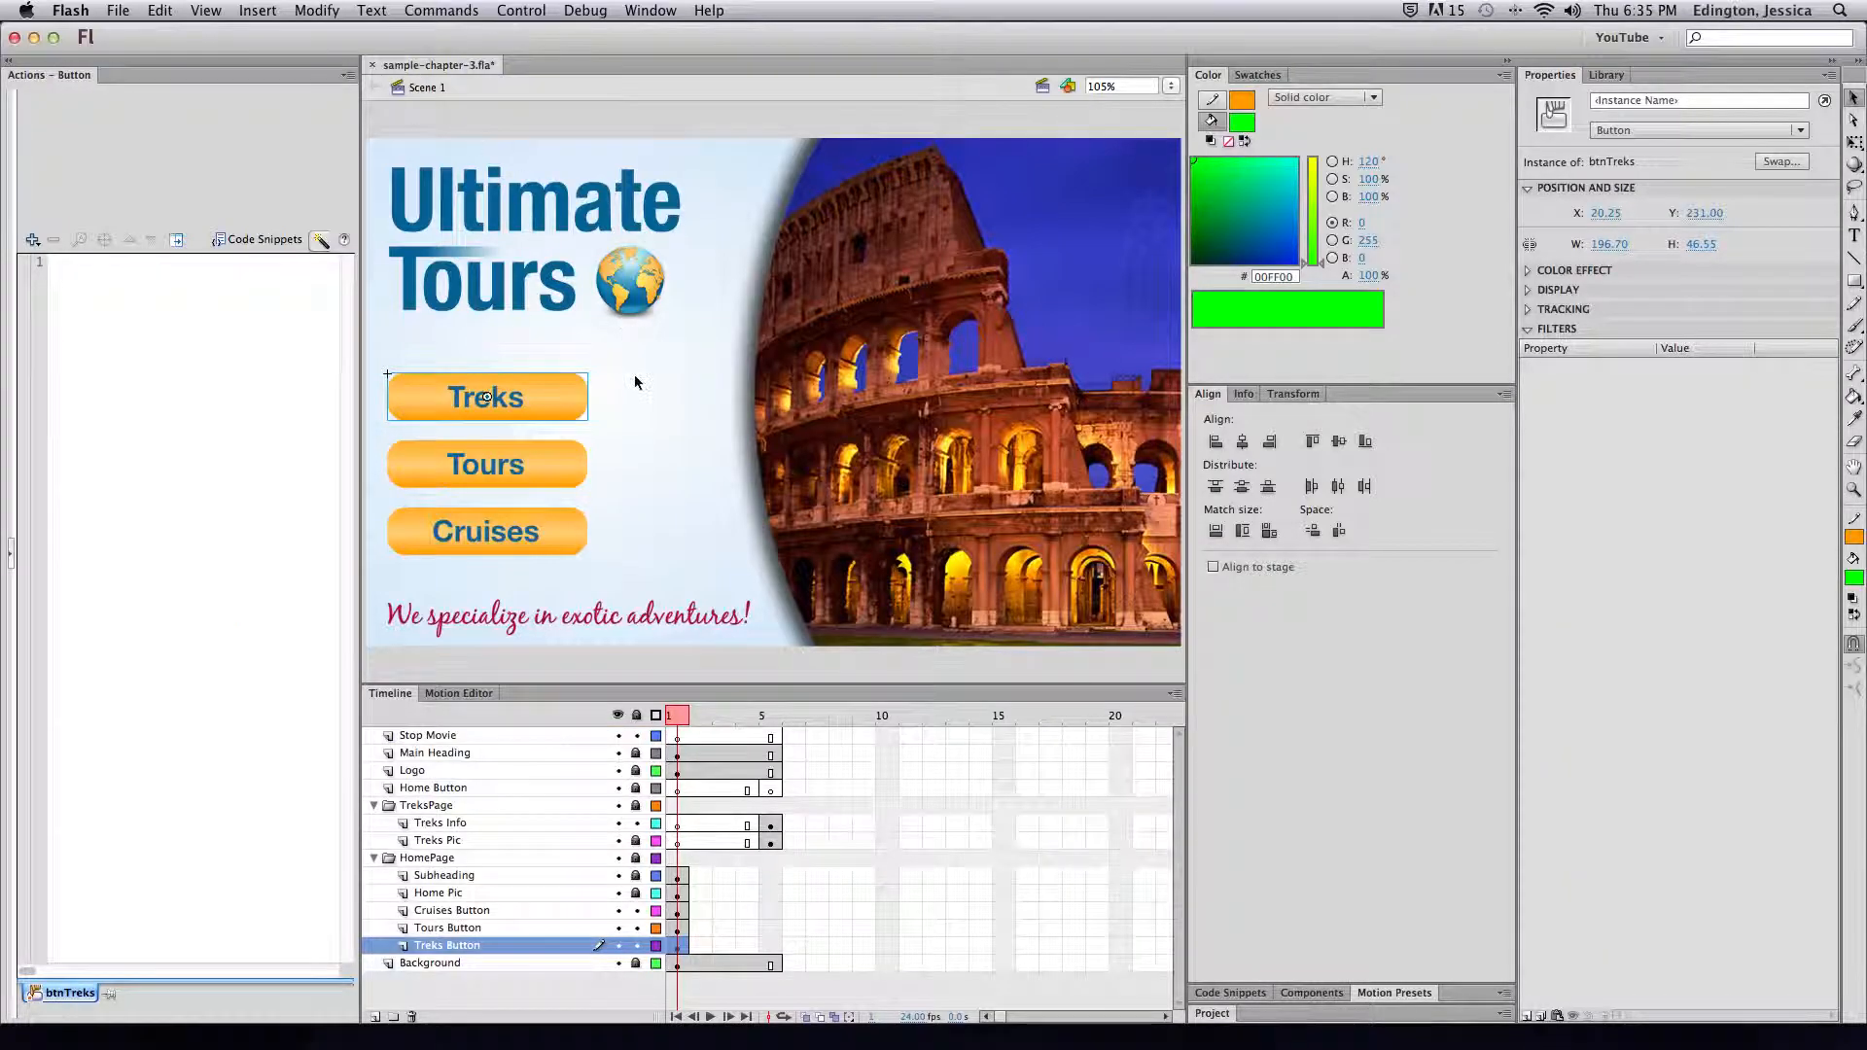
Step through btnTreks's Up, Over, Down and green Hit states, then go back to Scene 1's frame 5
{"action": "key", "text": "super+z"}
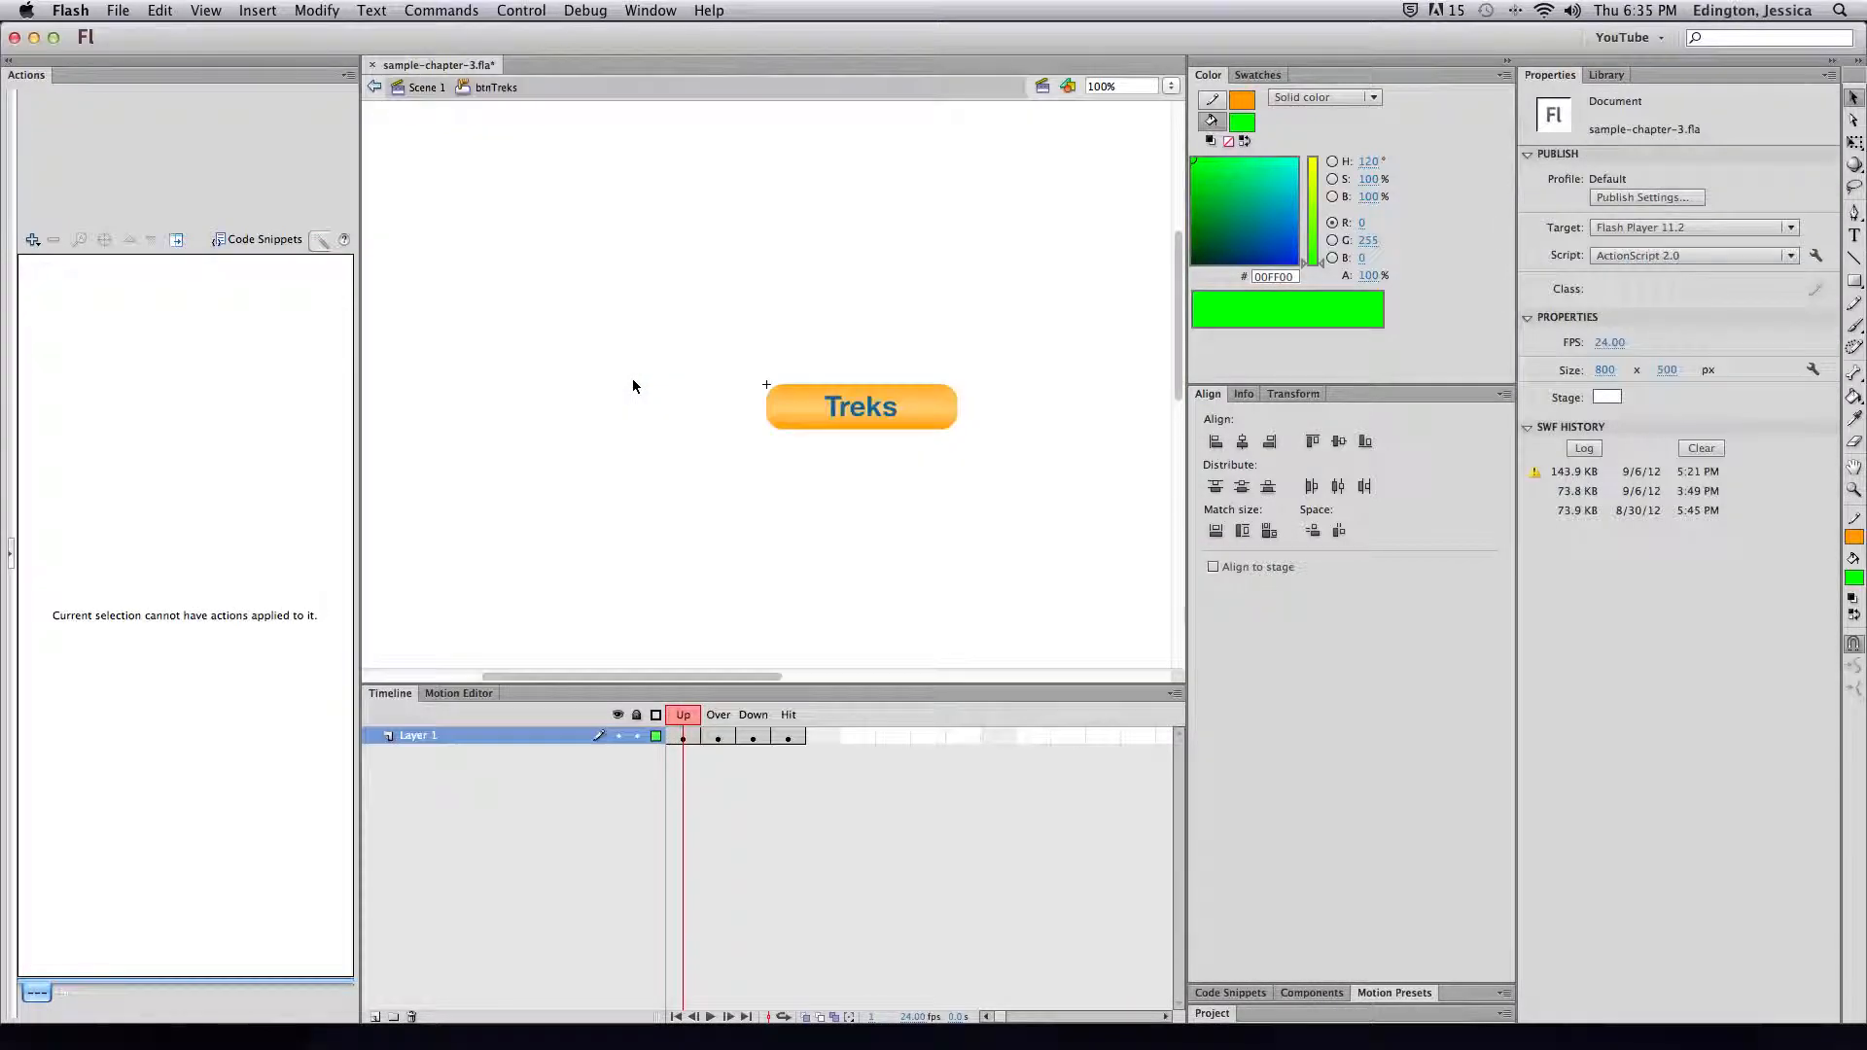
{"action": "key", "text": "super+z"}
{"action": "key", "text": "super+z"}
{"action": "key", "text": "super+z"}
{"action": "key", "text": "super+z"}
{"action": "key", "text": "super+z"}
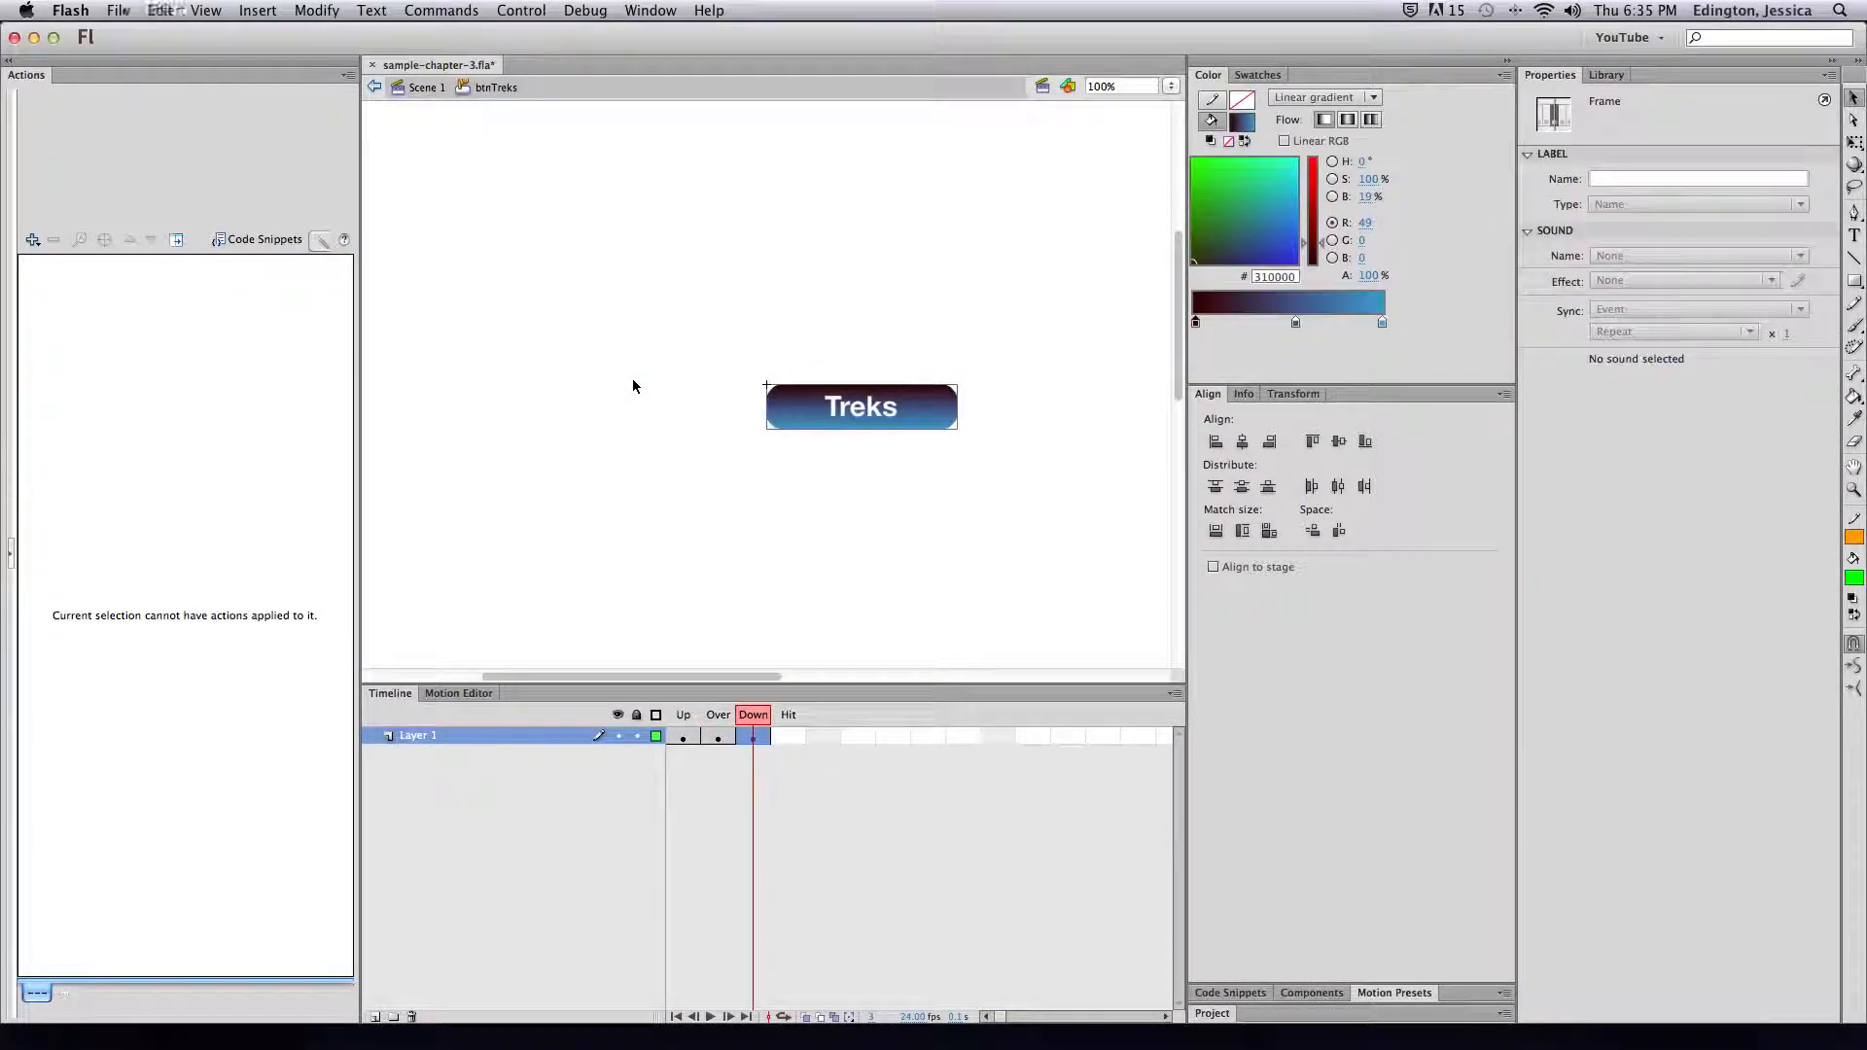
{"action": "key", "text": "super+z"}
{"action": "key", "text": "super+z"}
{"action": "key", "text": "super+z"}
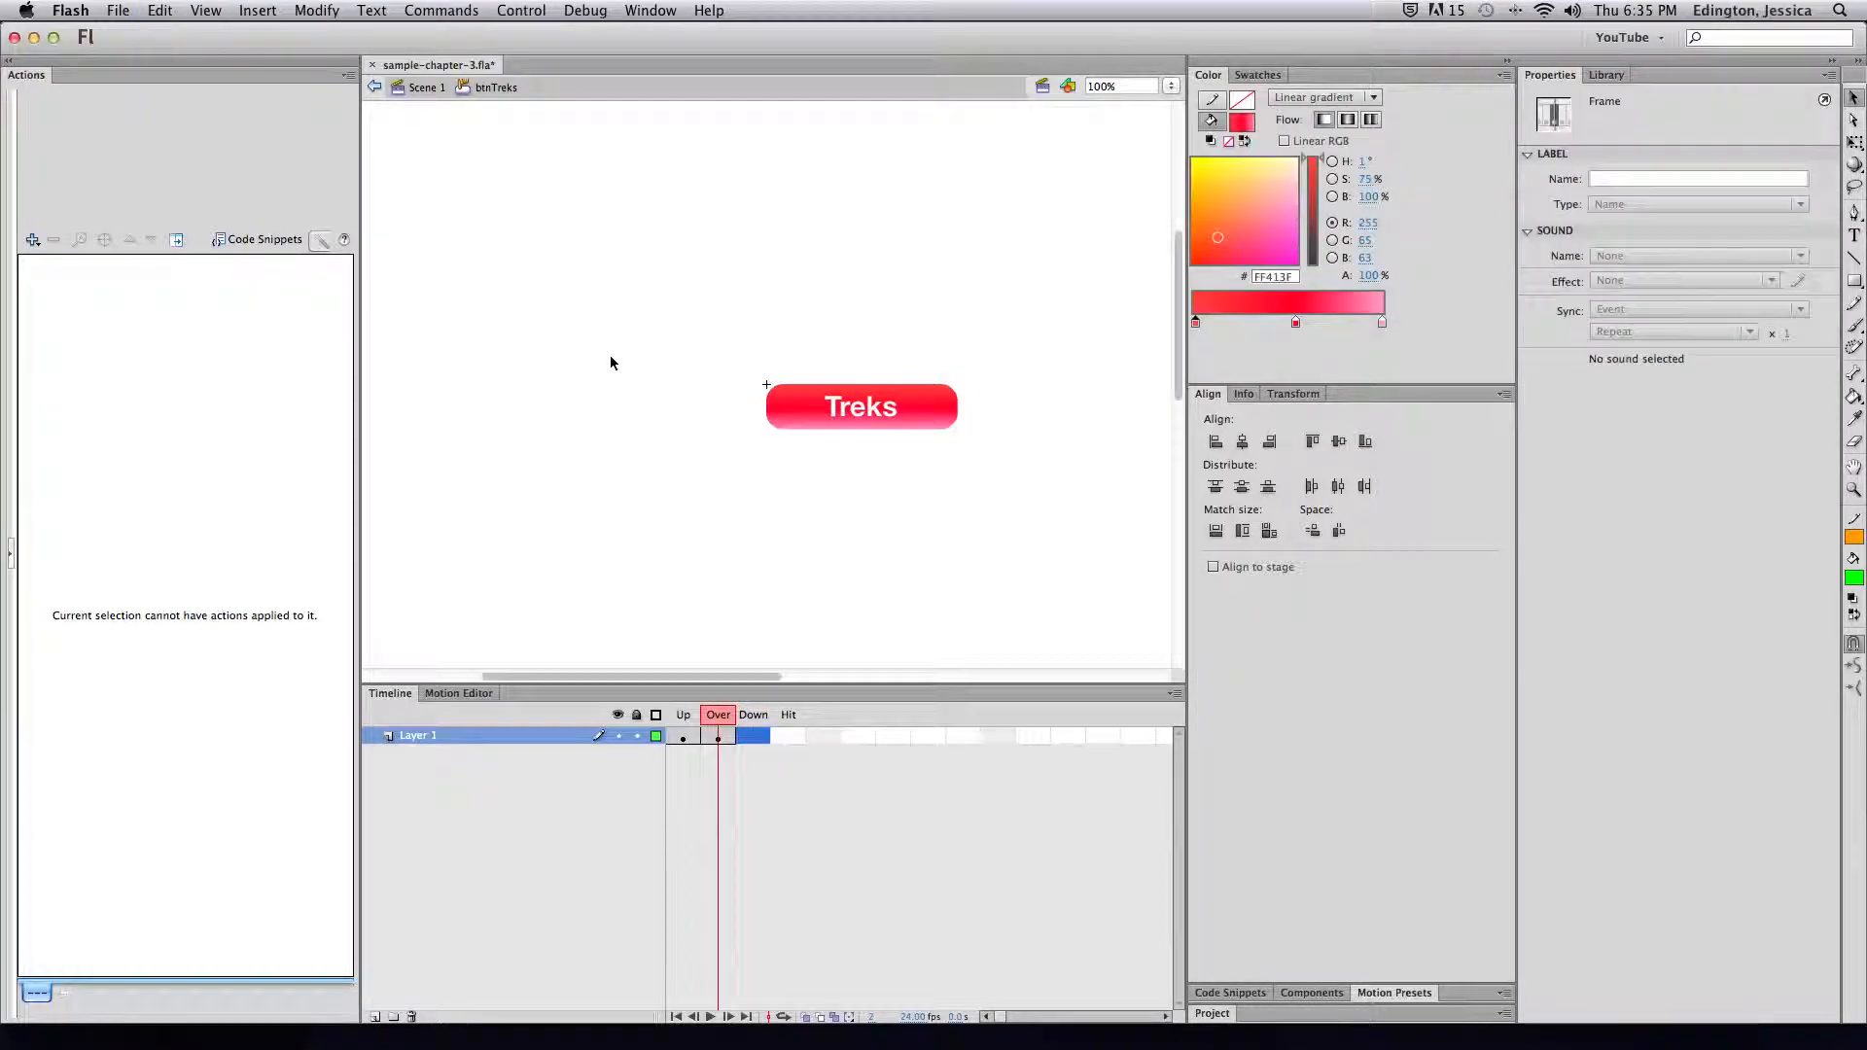
{"action": "key", "text": "super+z"}
{"action": "key", "text": "super+z"}
{"action": "key", "text": "super+z"}
{"action": "key", "text": "super+z"}
{"action": "key", "text": "super+z"}
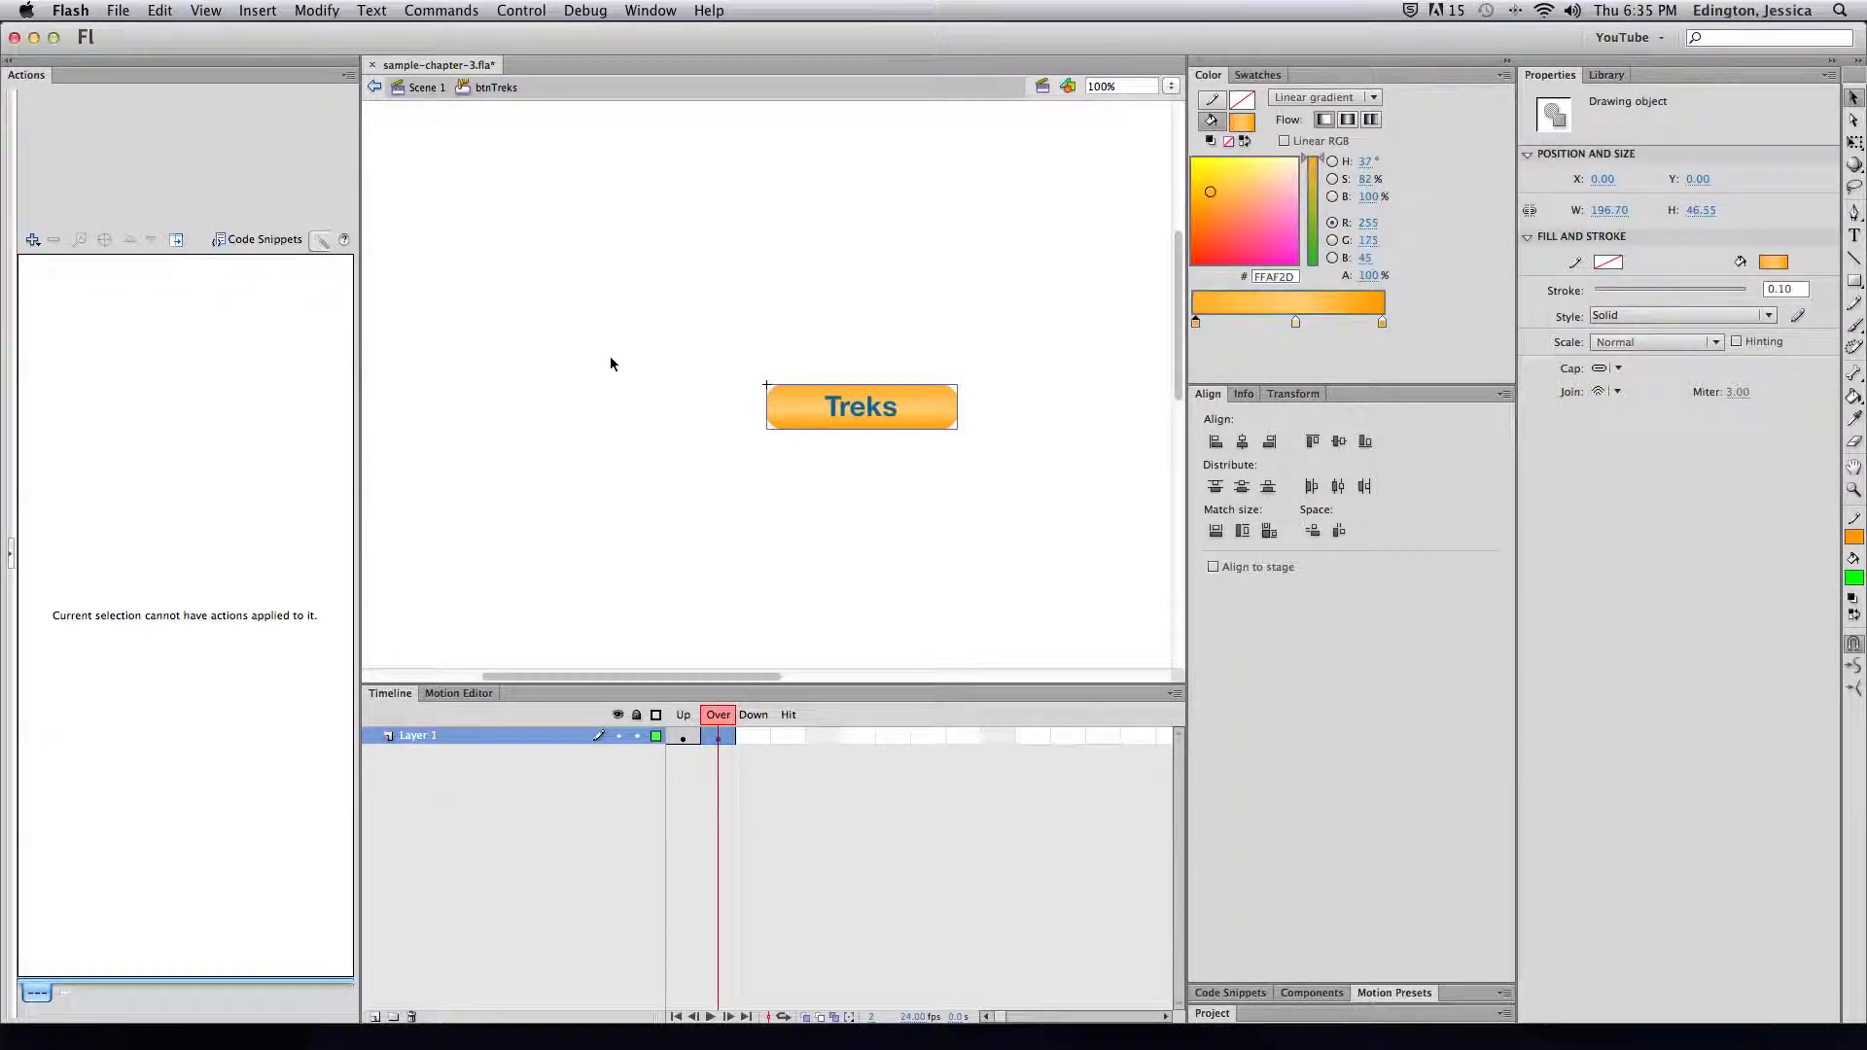
{"action": "key", "text": "super+z"}
{"action": "key", "text": "super+z"}
{"action": "key", "text": "super+z"}
{"action": "key", "text": "super+z"}
{"action": "key", "text": "super+z"}
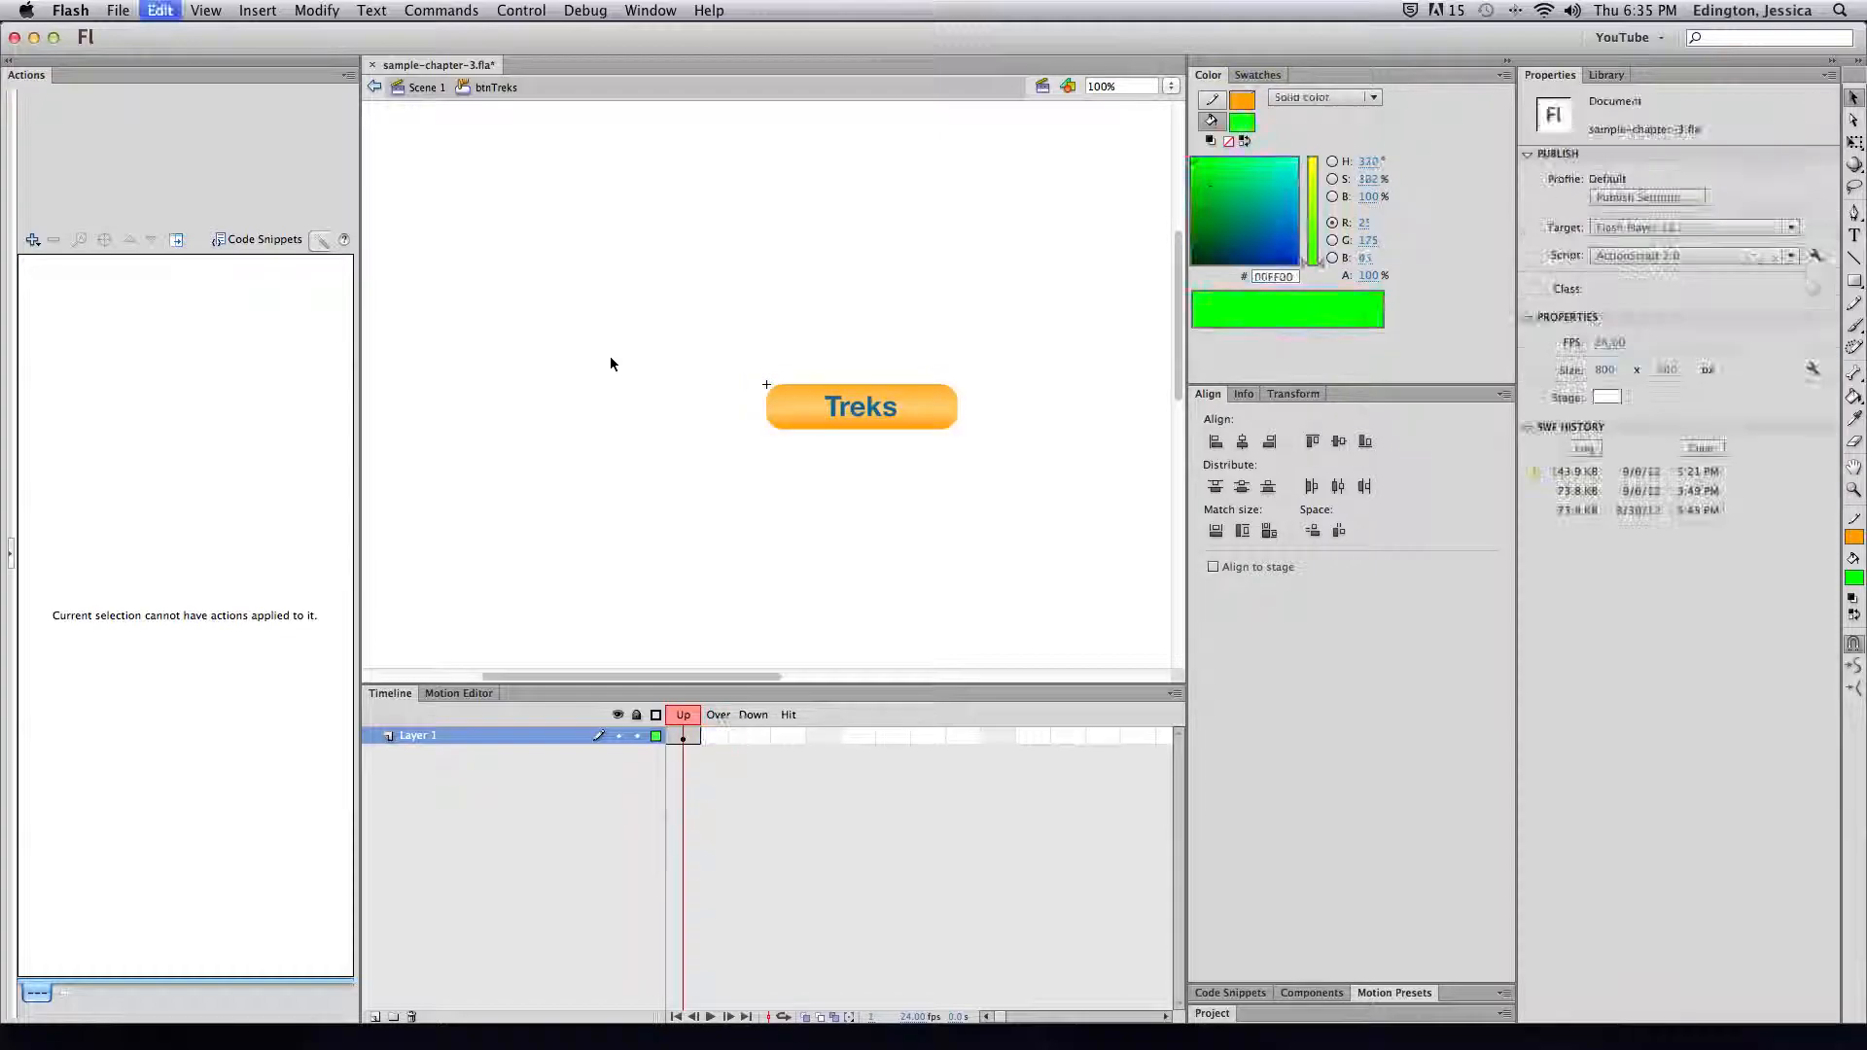
{"action": "key", "text": "super+z"}
{"action": "key", "text": "super+z"}
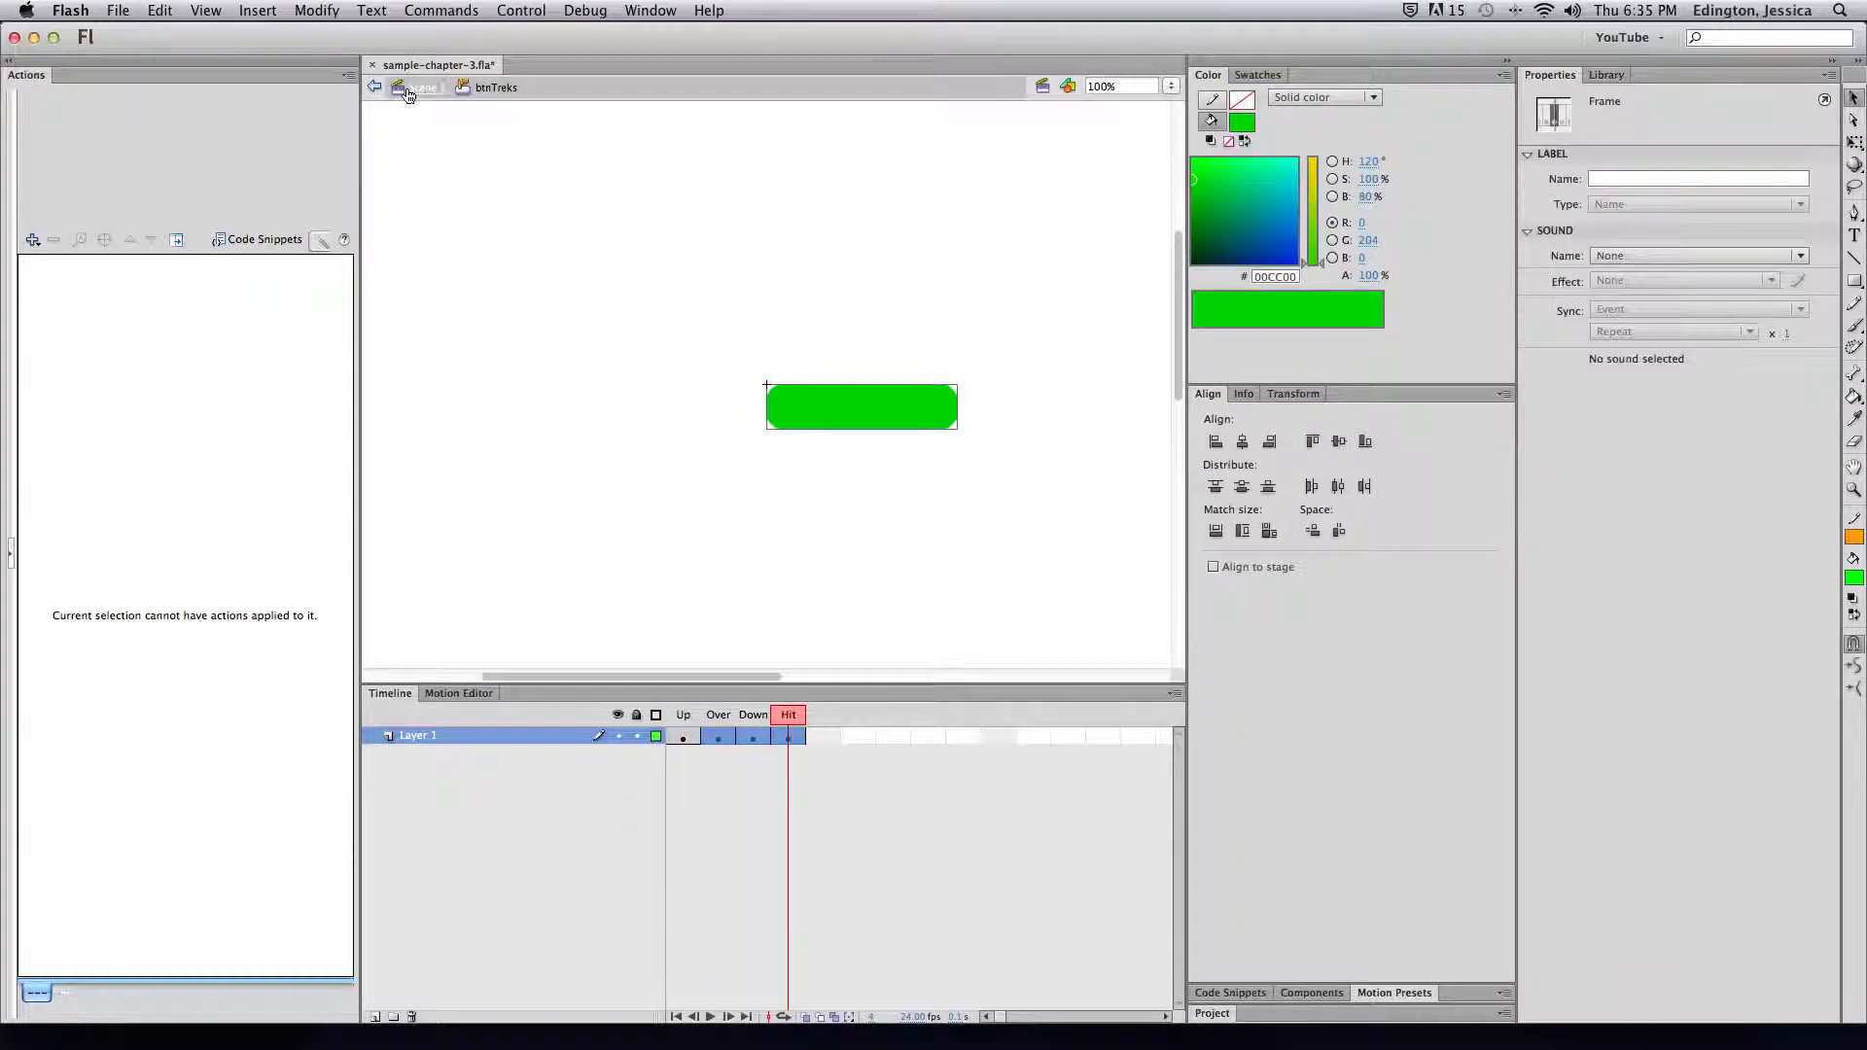
{"action": "left_click", "coordinate": [425, 86]}
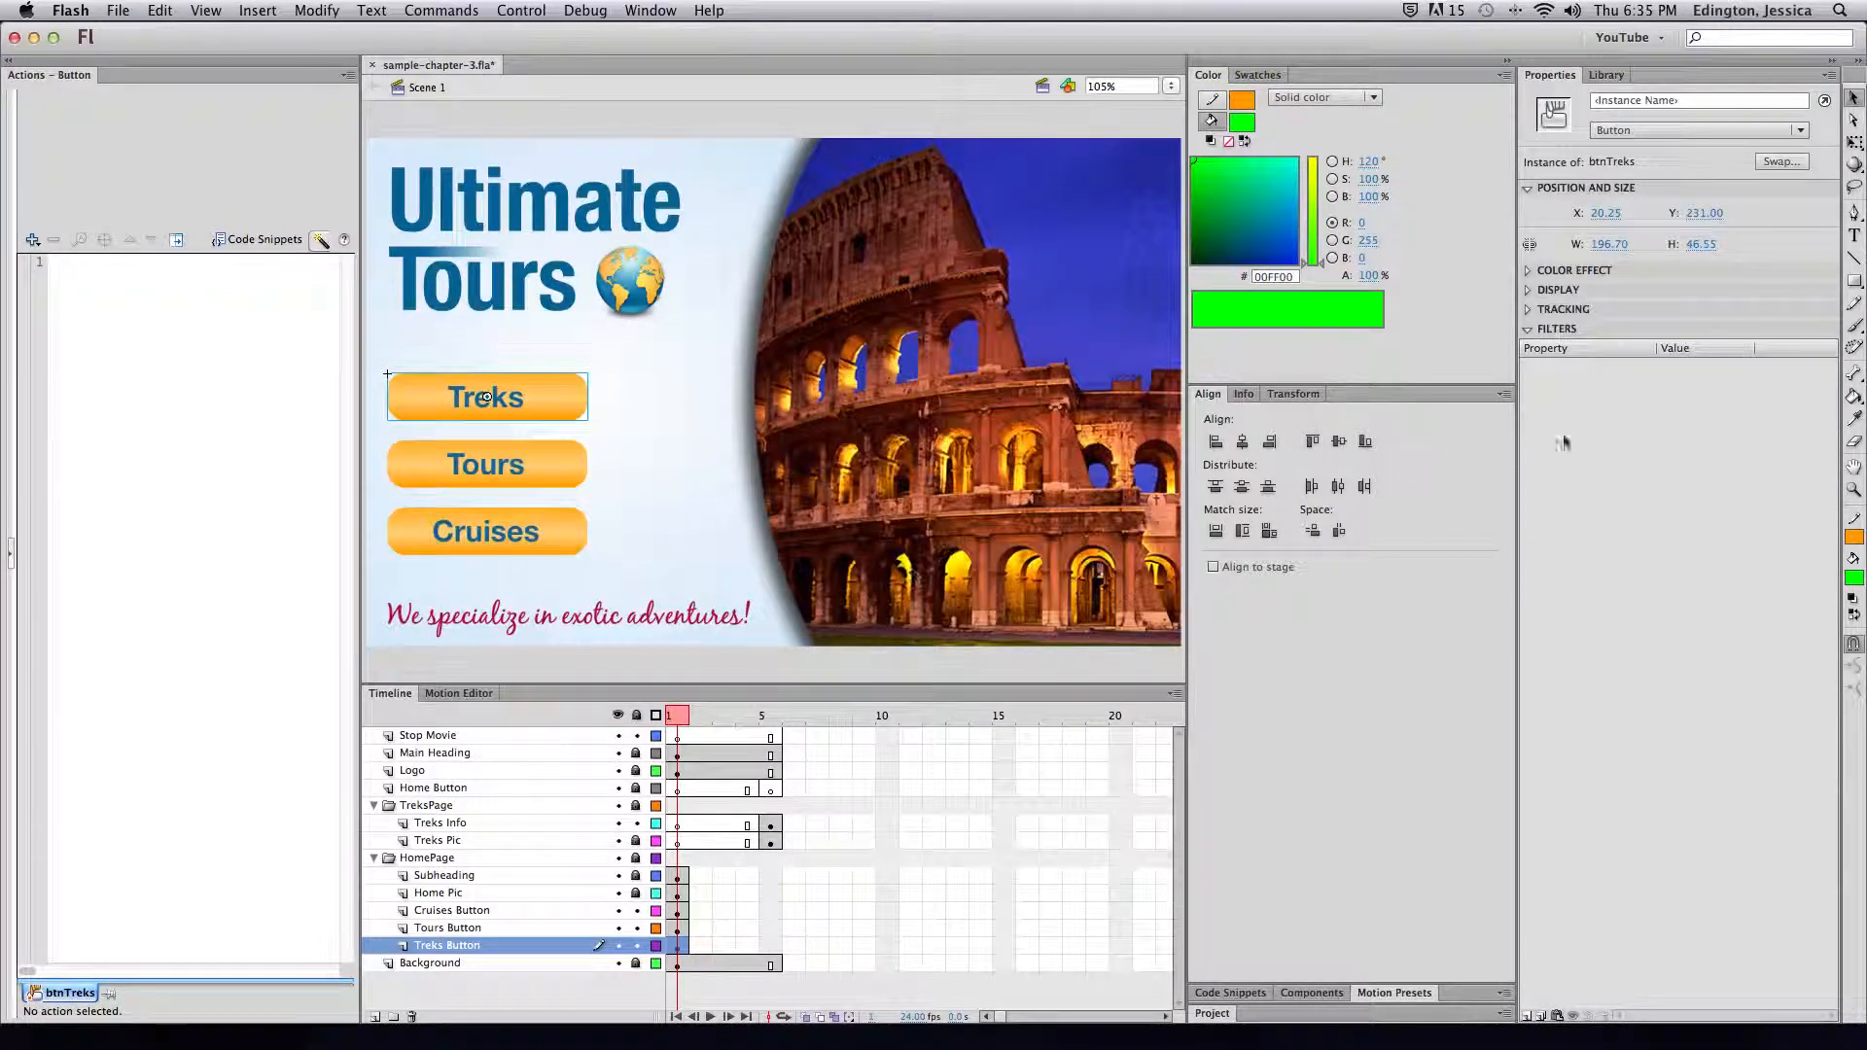
{"action": "left_click", "coordinate": [770, 790]}
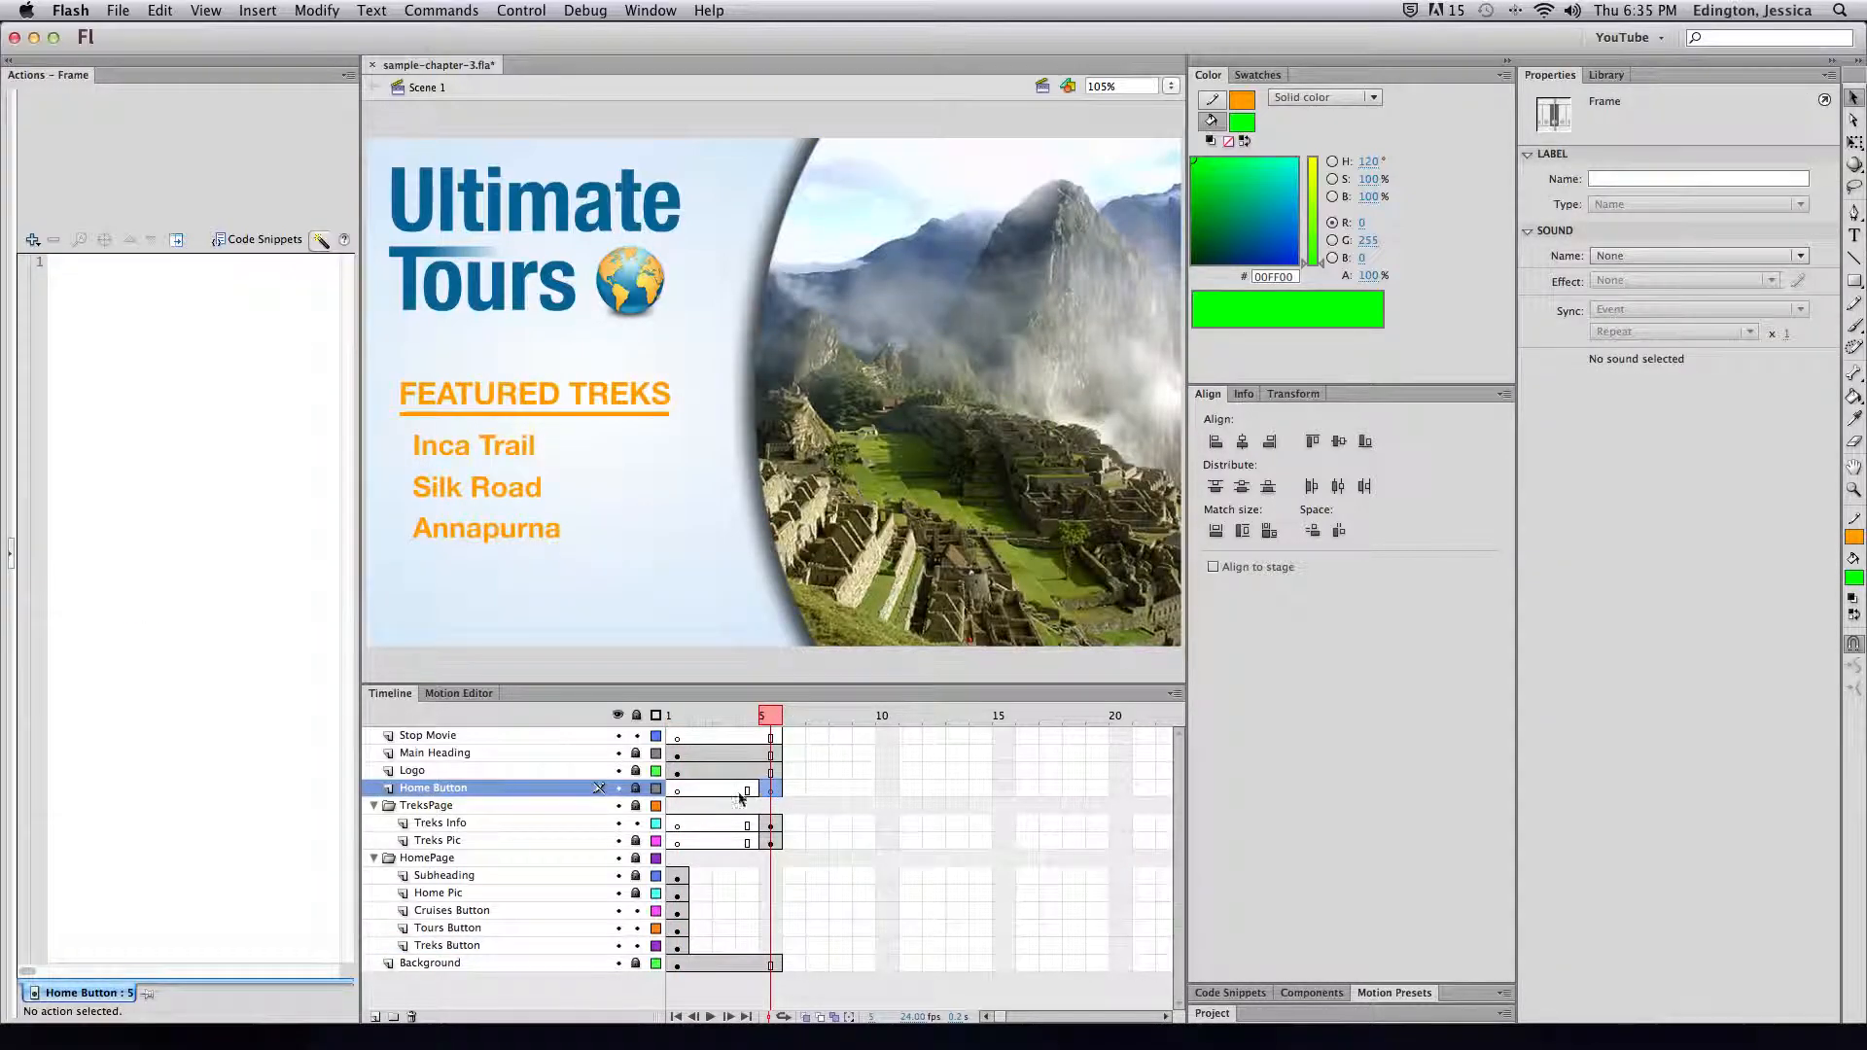
Insert a blank keyframe at frame 5 of the Home Button layer and show the Library
{"action": "left_click", "coordinate": [719, 789]}
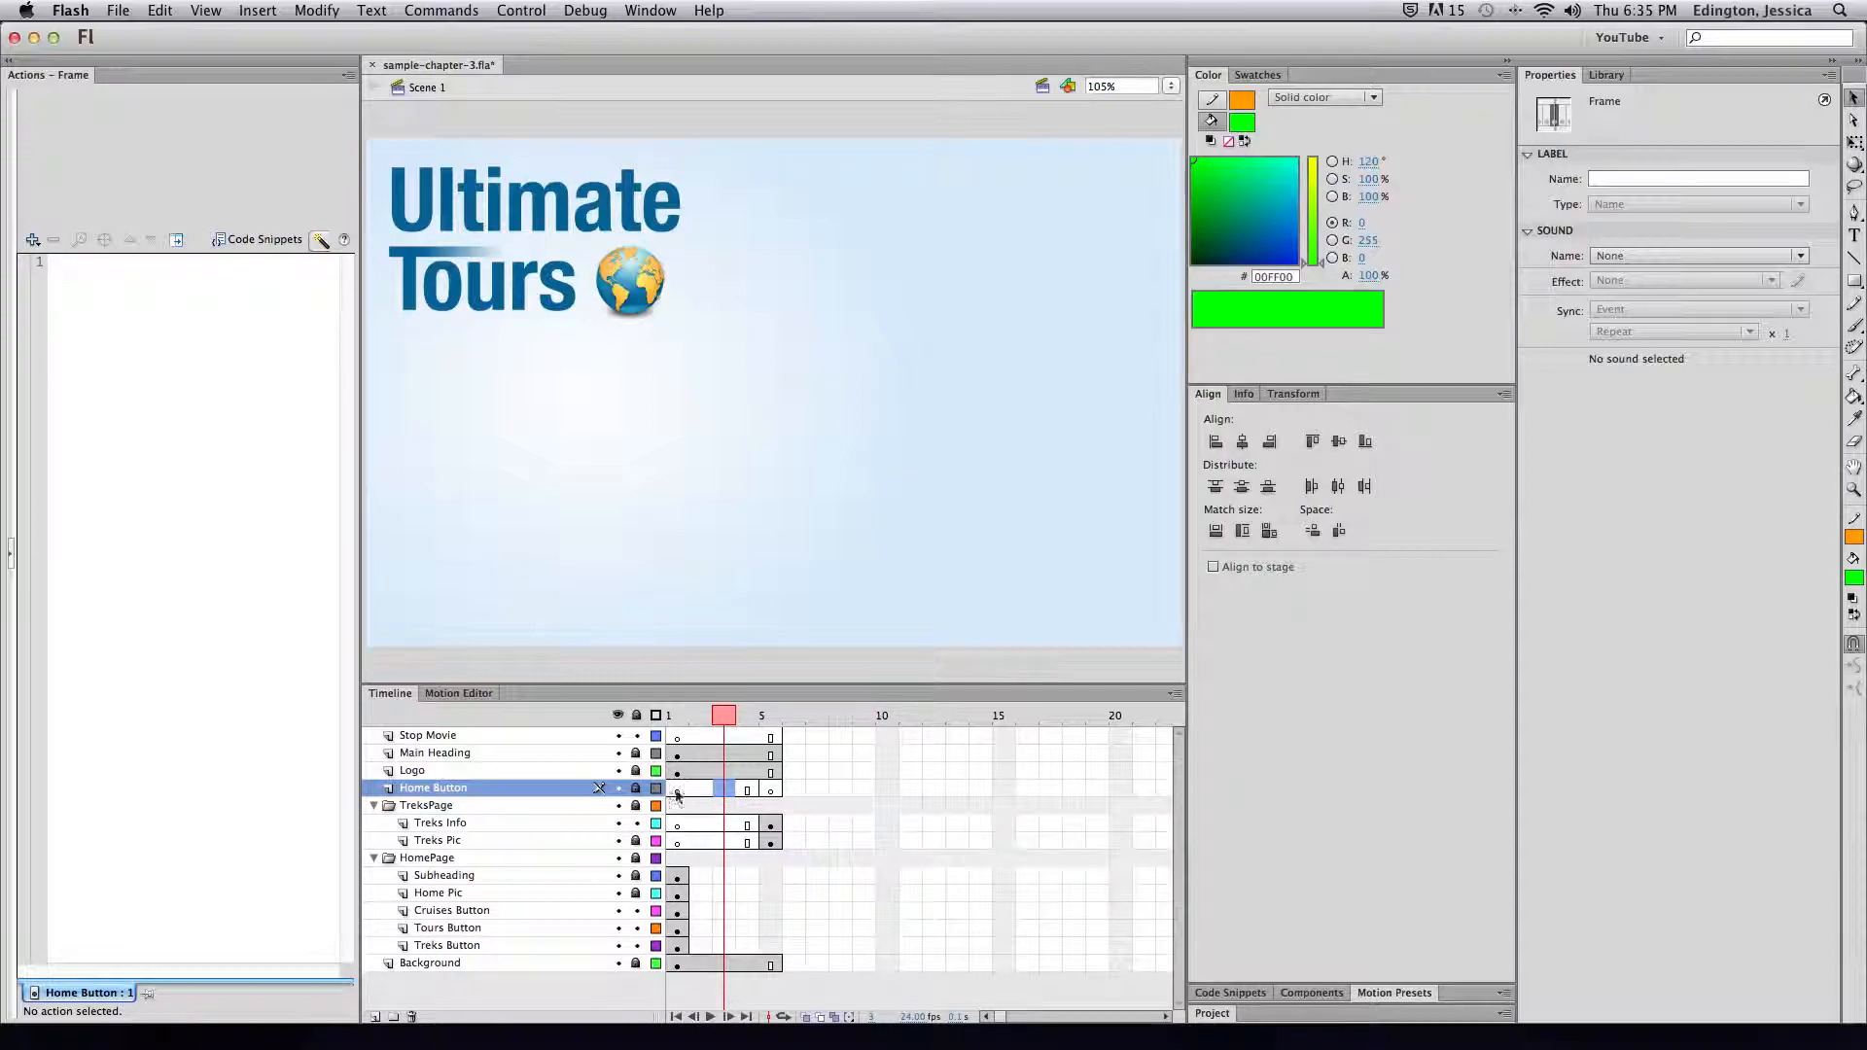
{"action": "left_click", "coordinate": [777, 794]}
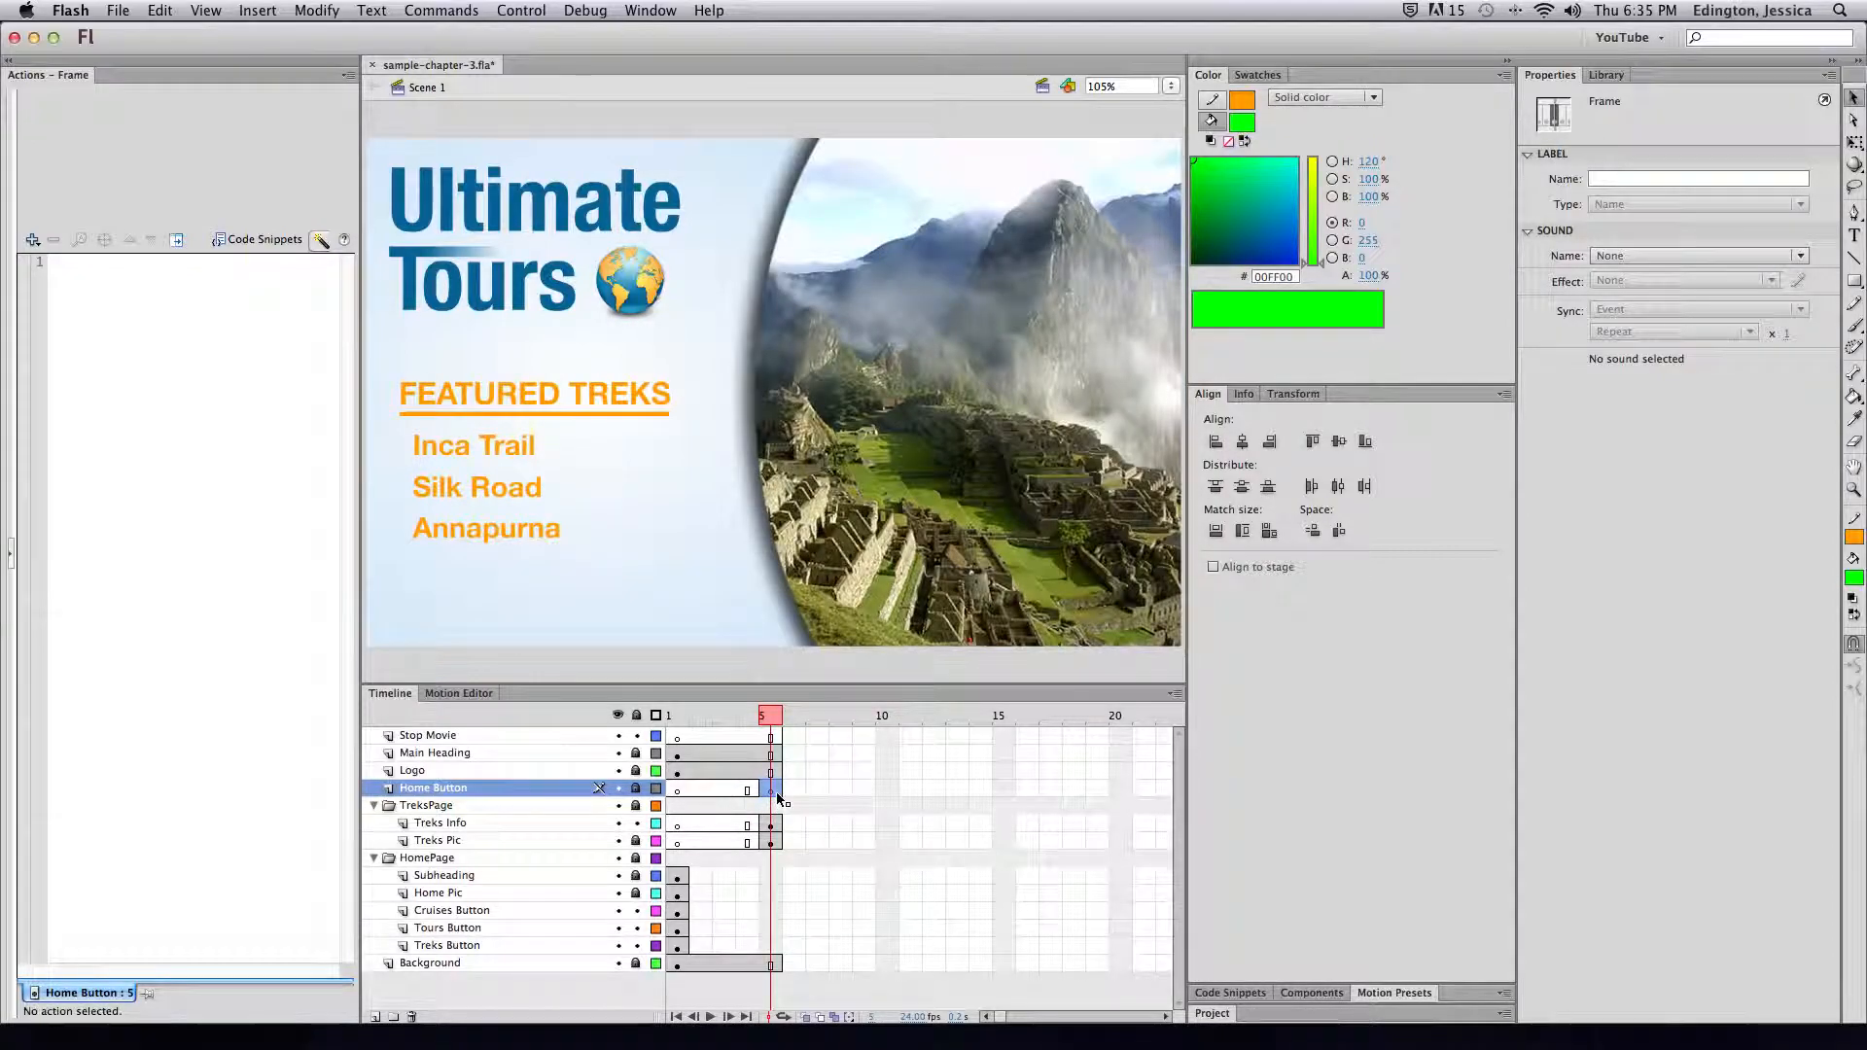
{"action": "left_click", "coordinate": [254, 12]}
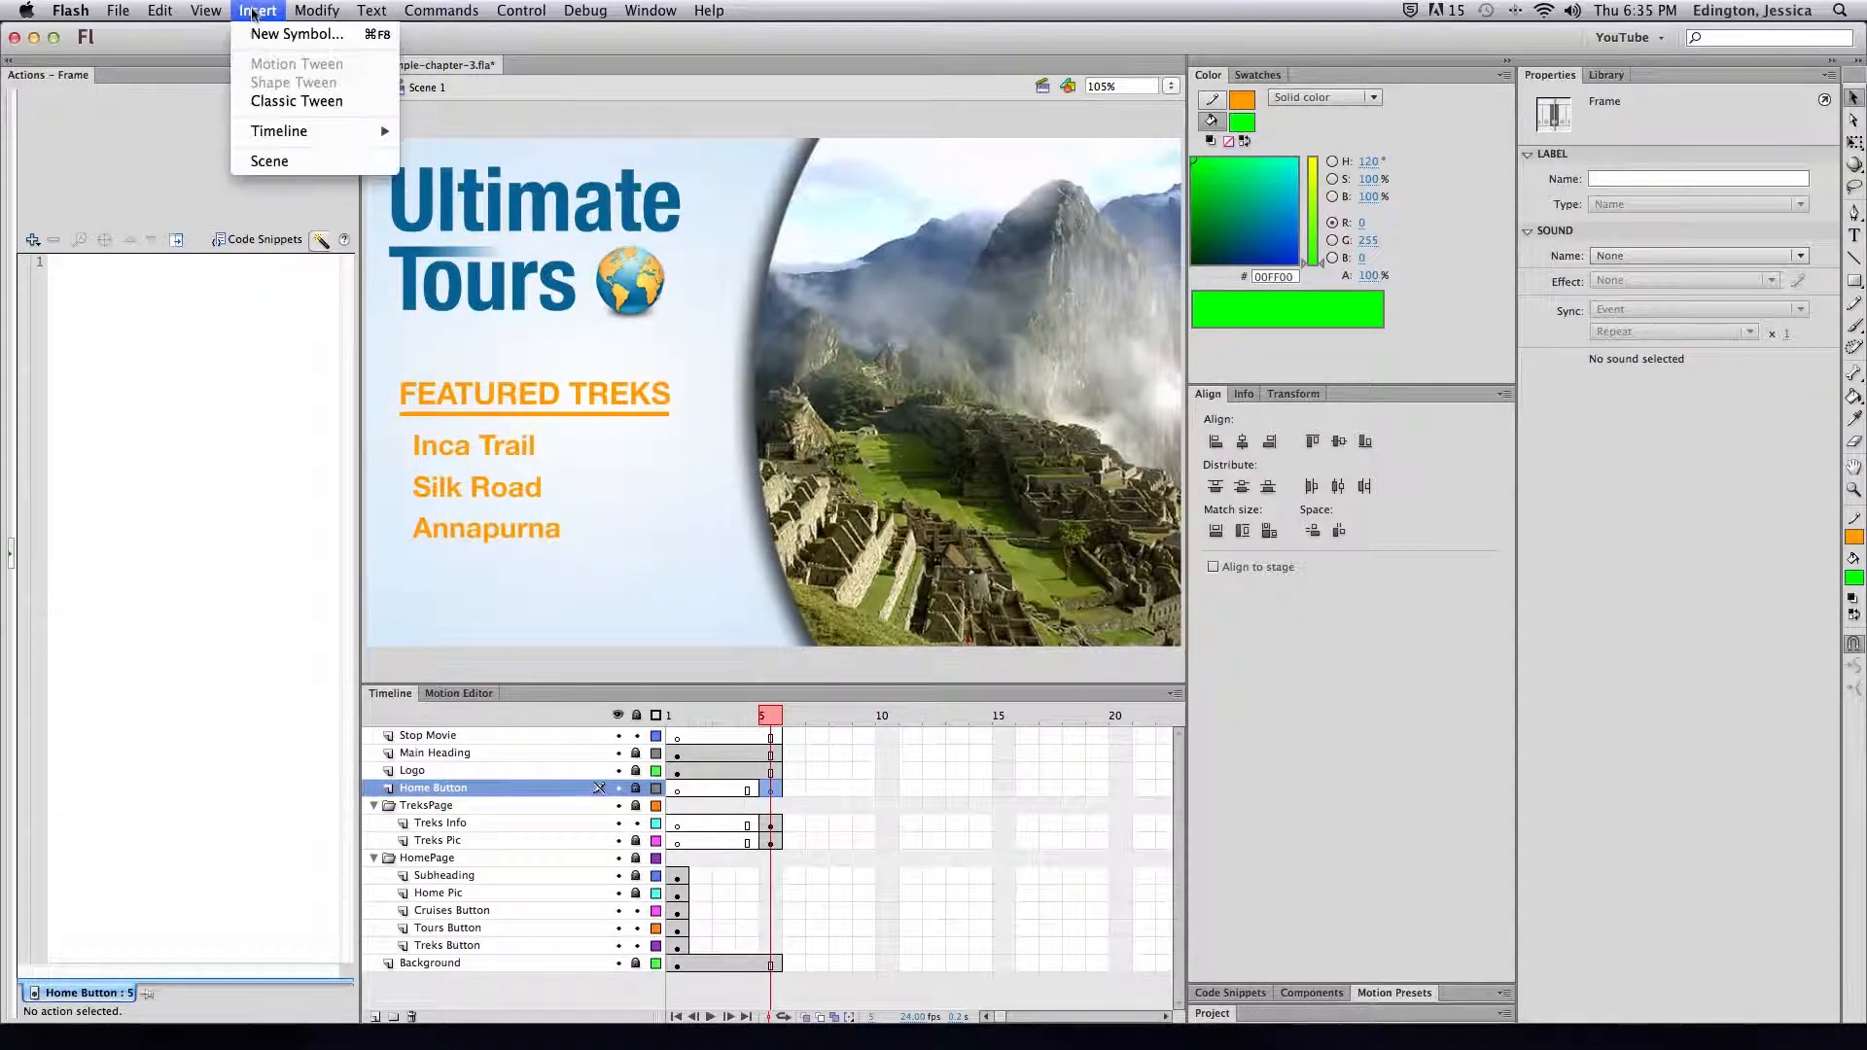
{"action": "mouse_move", "coordinate": [321, 131]}
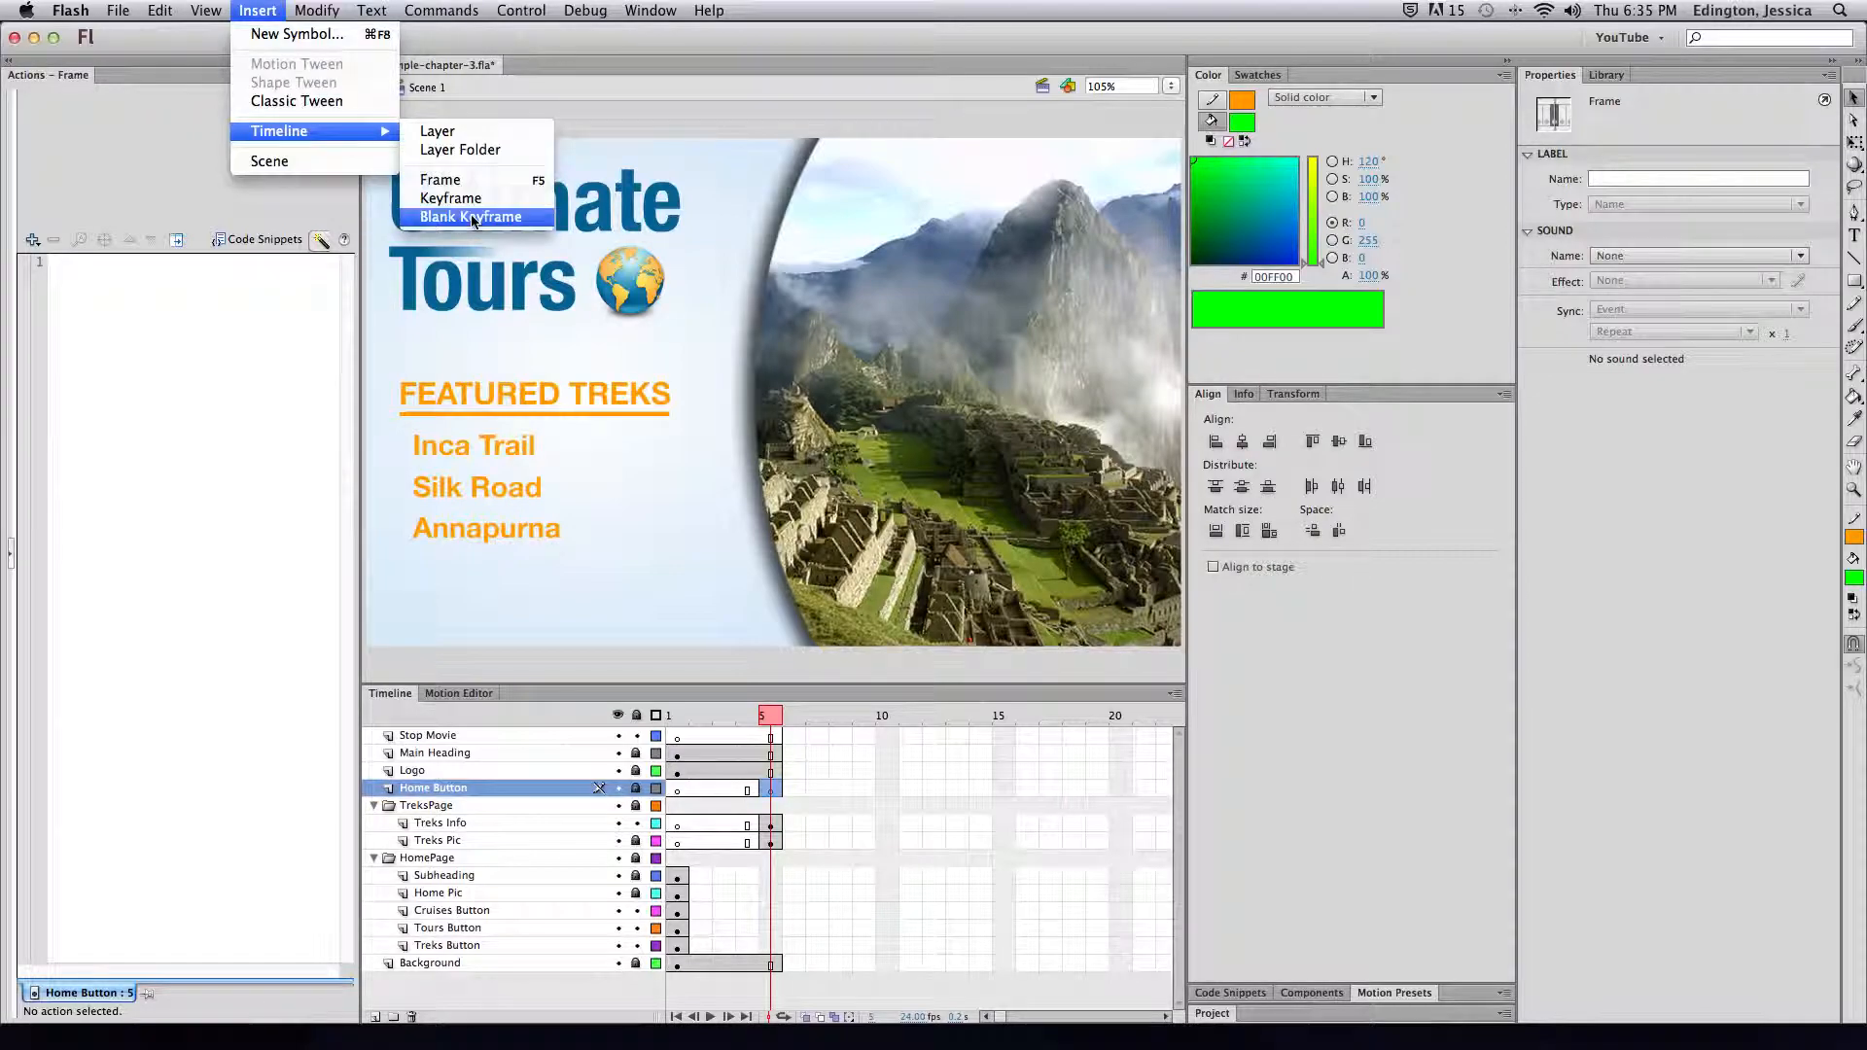
{"action": "left_click", "coordinate": [259, 11]}
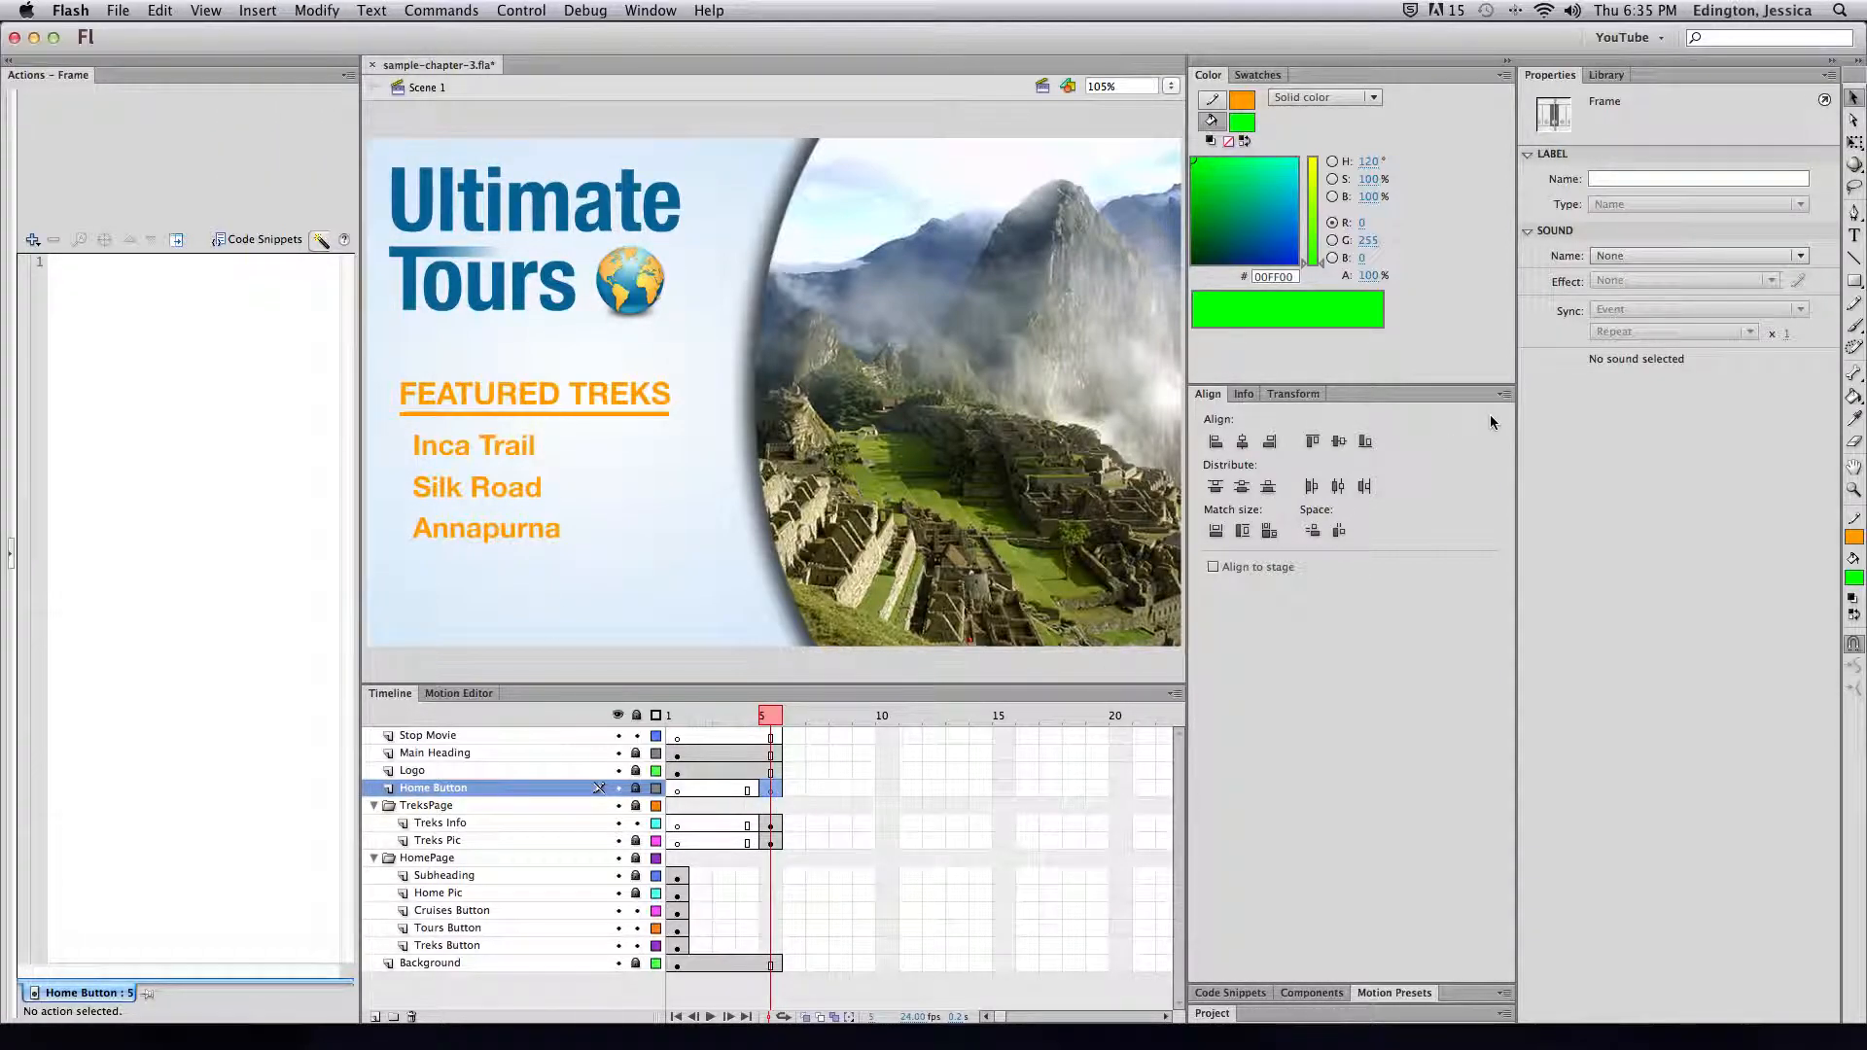
{"action": "left_click", "coordinate": [1605, 75]}
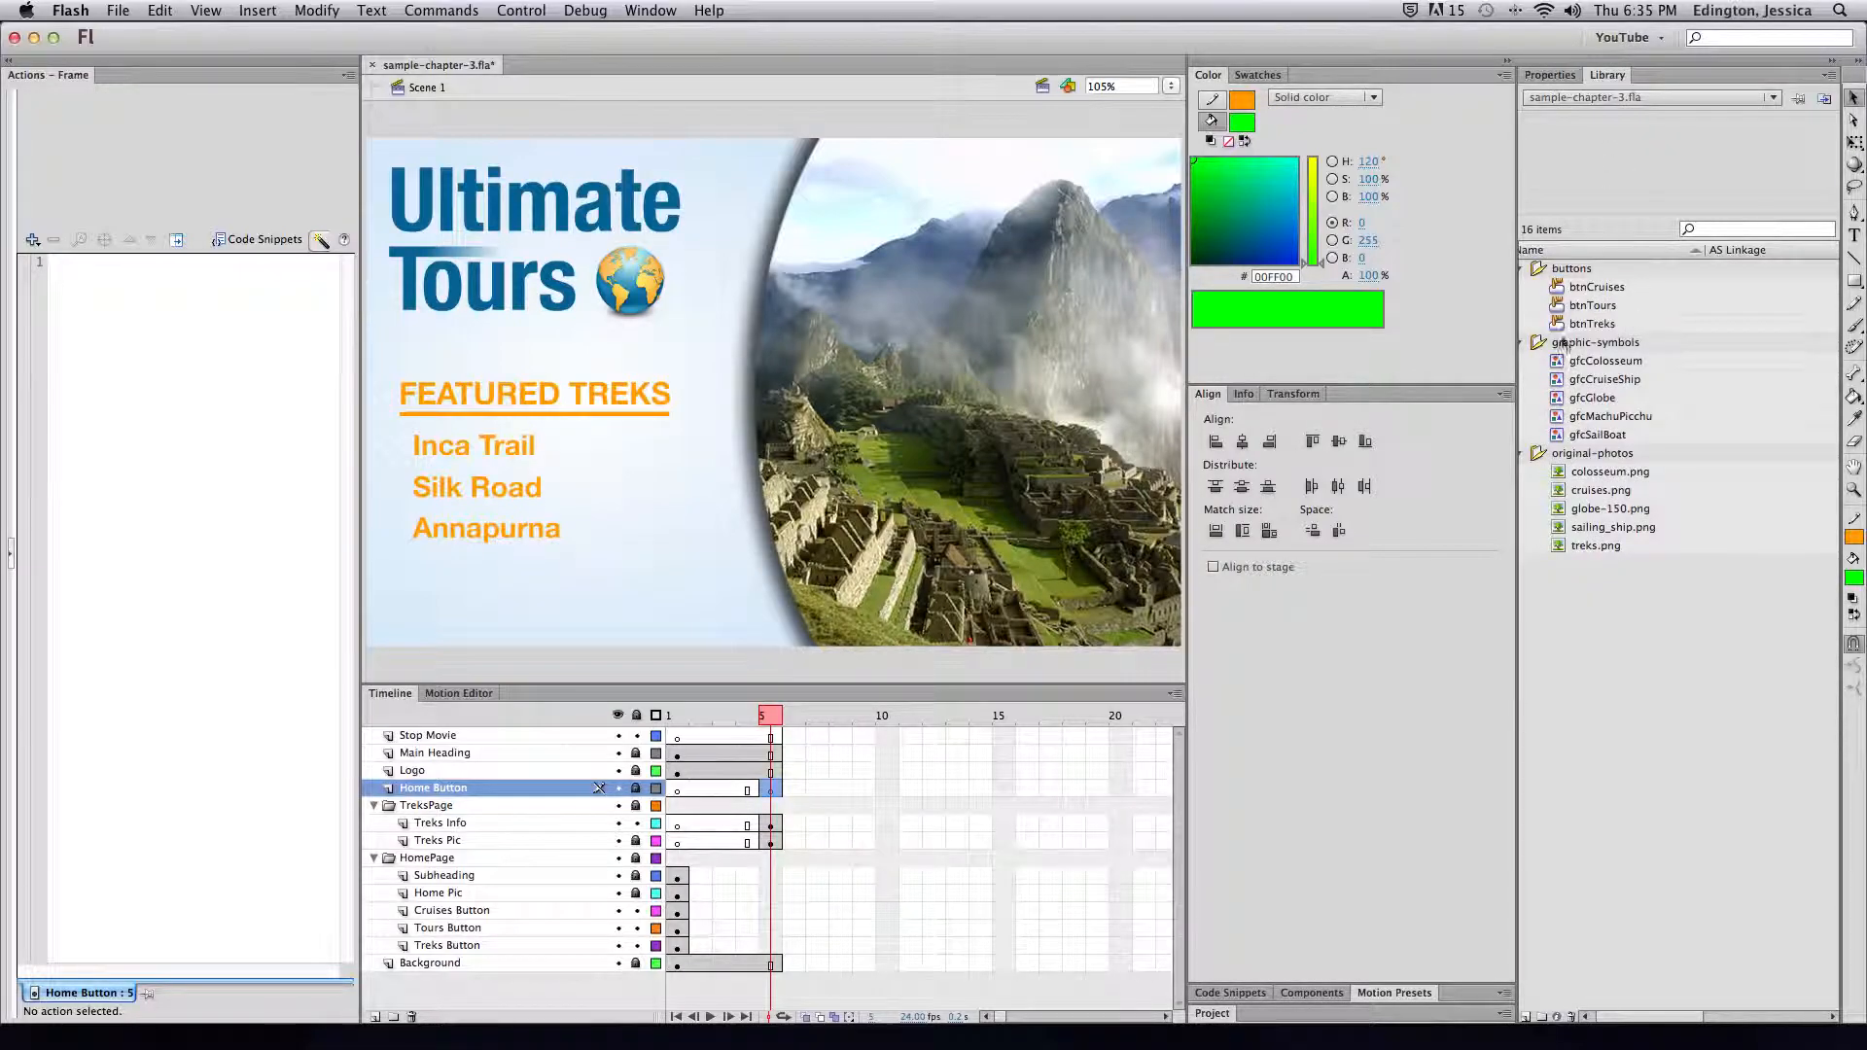
Duplicate the btnTreks library symbol as btnHome
{"action": "left_click", "coordinate": [1591, 323]}
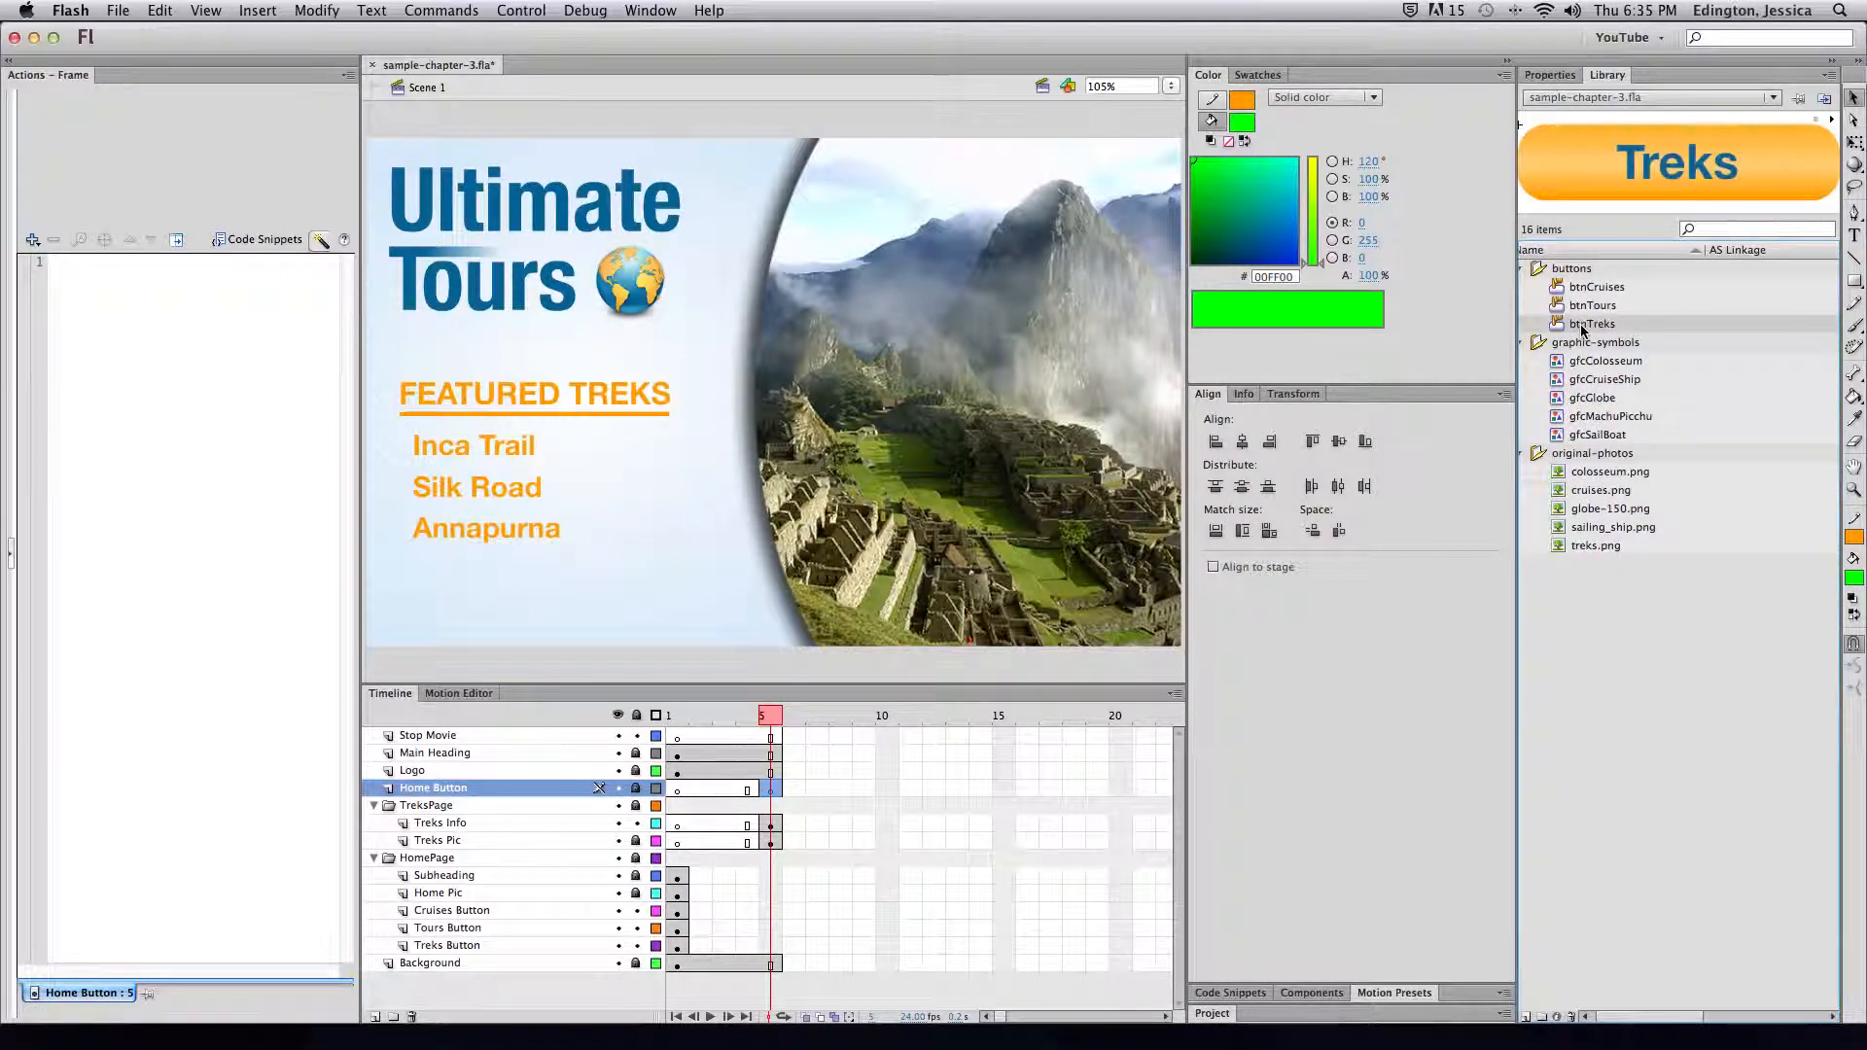
{"action": "right_click", "coordinate": [1585, 325]}
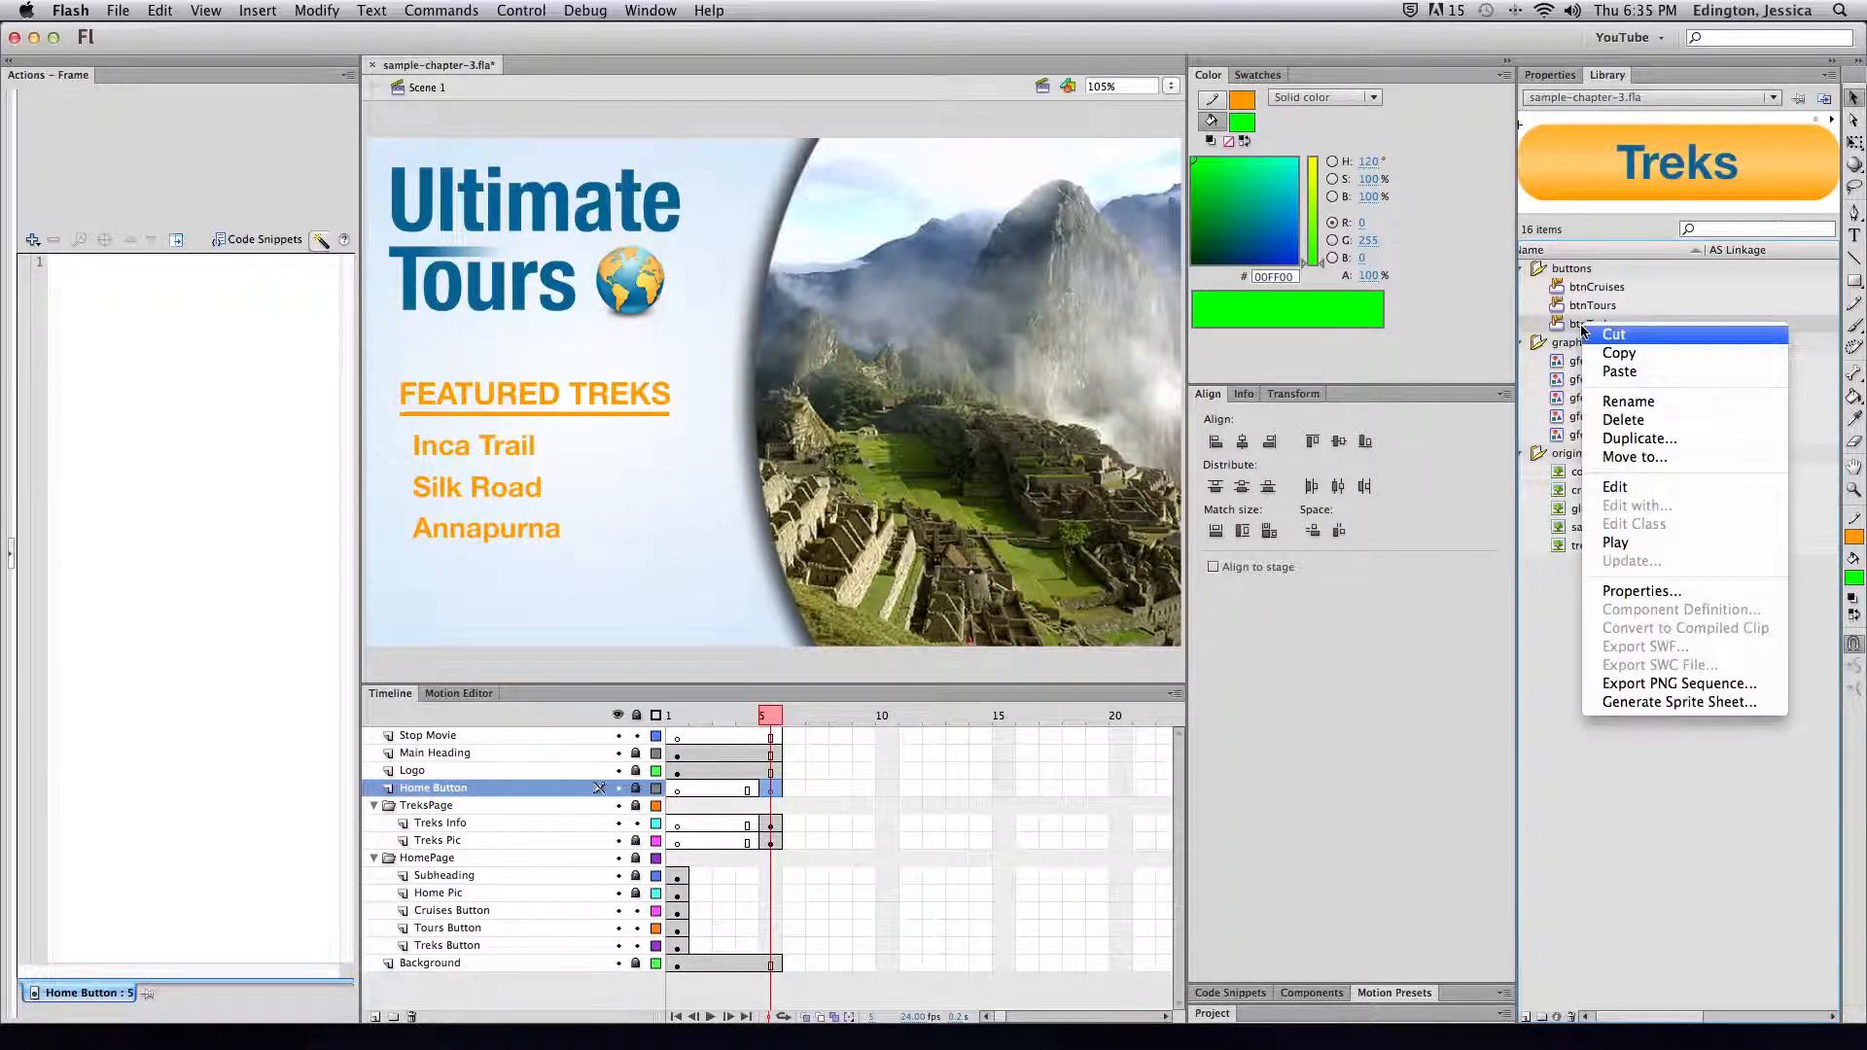
{"action": "left_click", "coordinate": [1622, 440]}
{"action": "type", "text": "btnHome"}
{"action": "left_click", "coordinate": [1018, 240]}
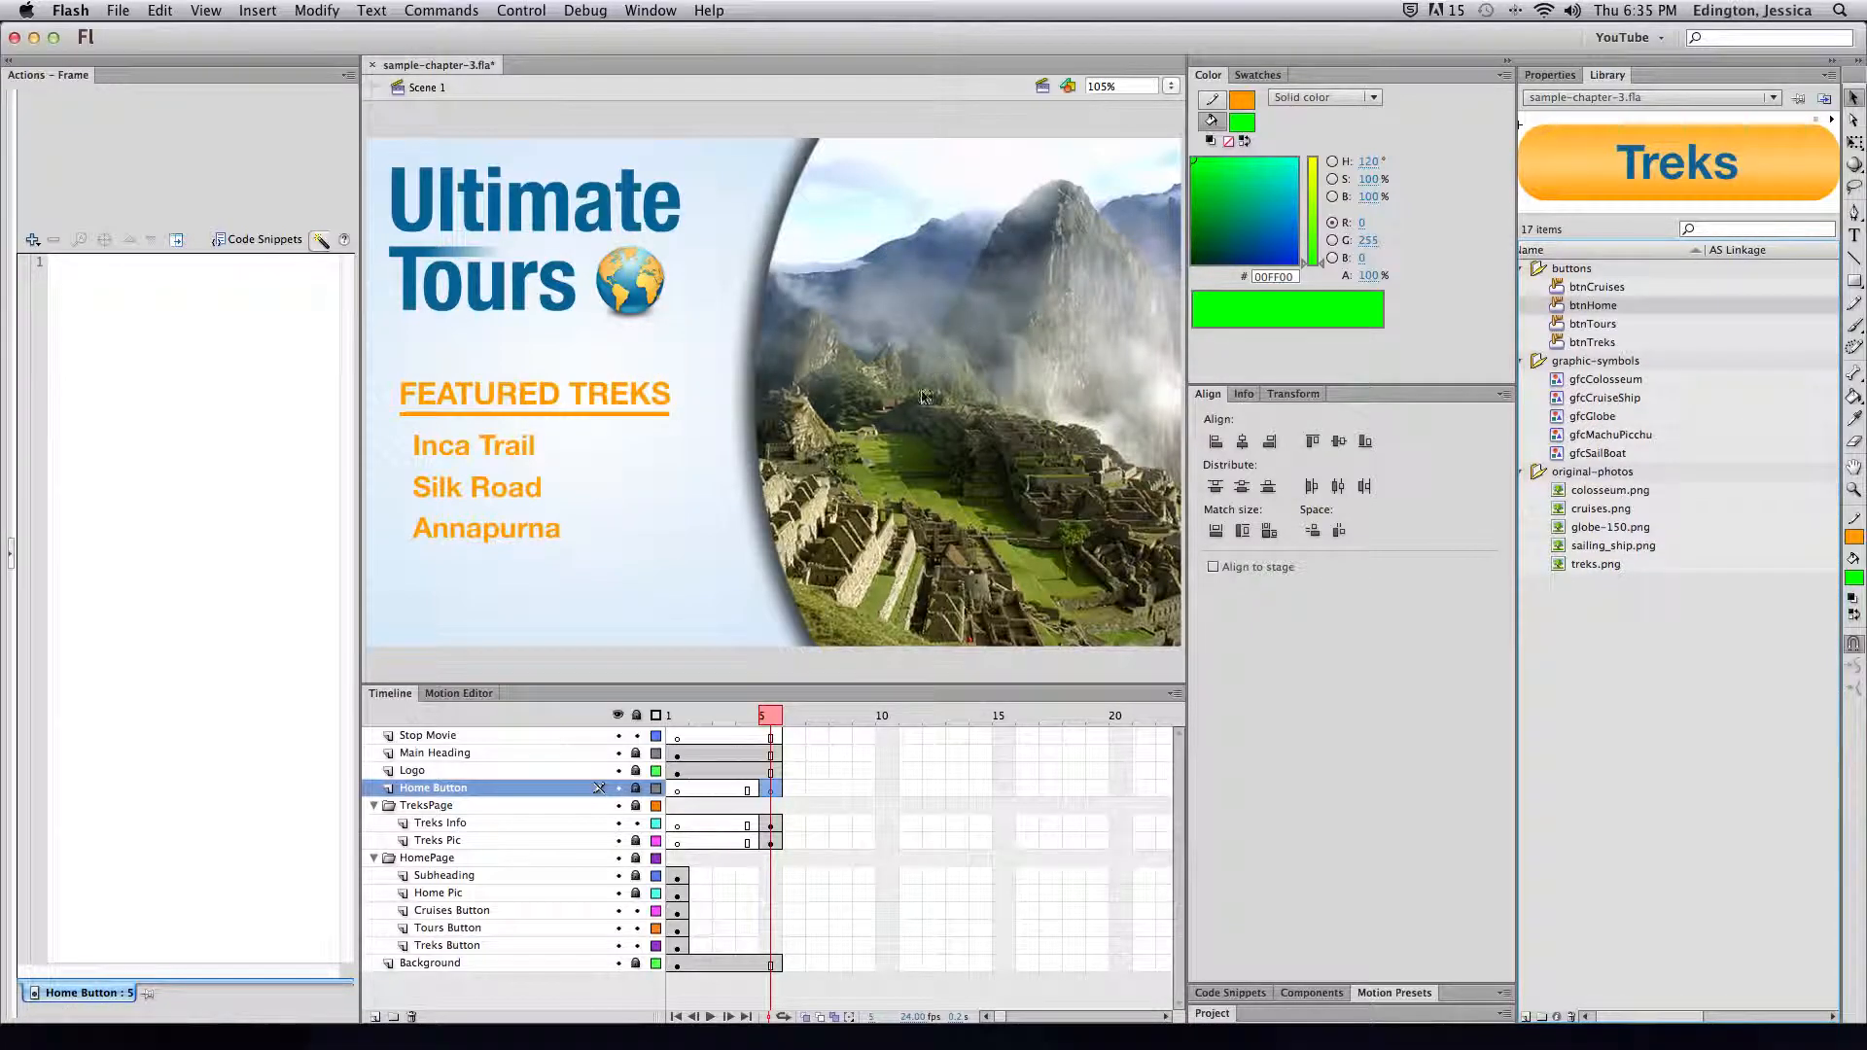
Unlock the Home Button layer and place btnHome on the Treks page below Annapurna
{"action": "left_click_drag", "start_coordinate": [1559, 308], "coordinate": [454, 601]}
{"action": "left_click", "coordinate": [636, 787]}
{"action": "mouse_move", "coordinate": [1565, 305]}
{"action": "left_mouse_down"}
{"action": "mouse_move", "coordinate": [878, 426]}
{"action": "mouse_move", "coordinate": [421, 596]}
{"action": "mouse_move", "coordinate": [525, 602]}
{"action": "left_mouse_up"}
{"action": "left_click", "coordinate": [770, 788]}
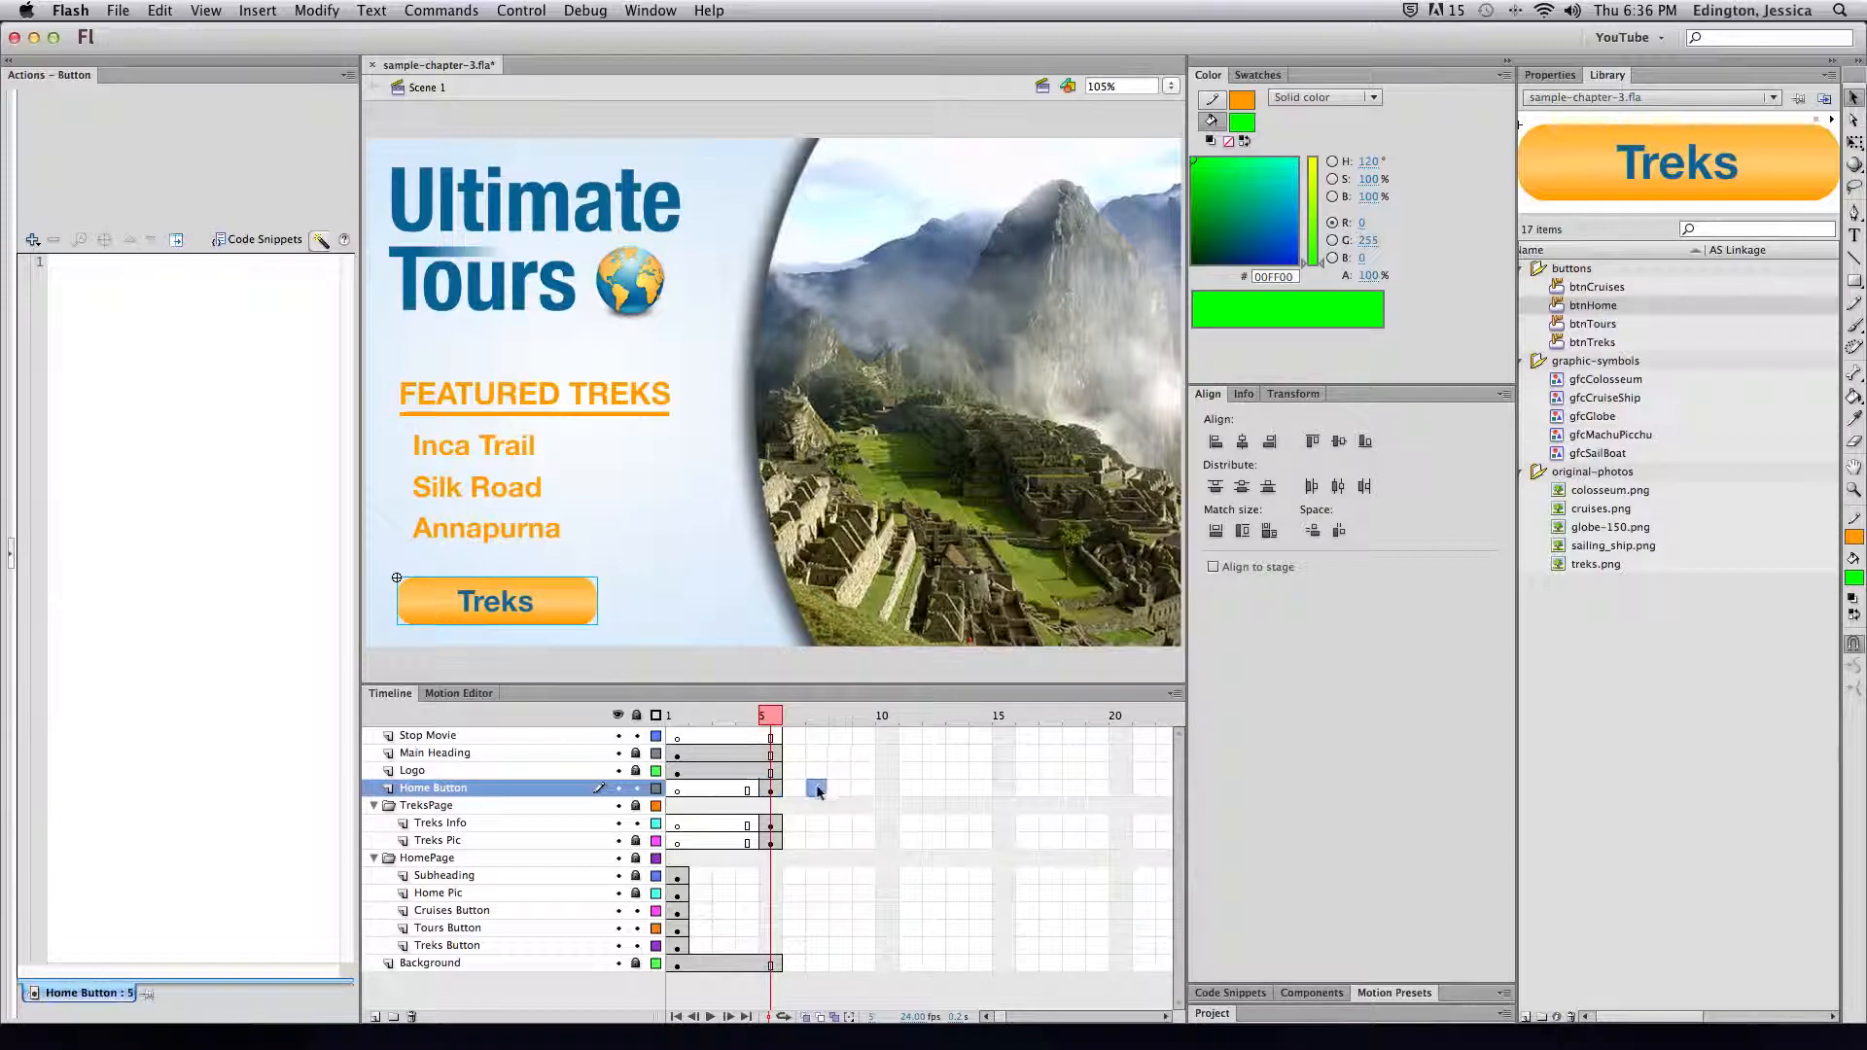
{"action": "double_click", "coordinate": [559, 607]}
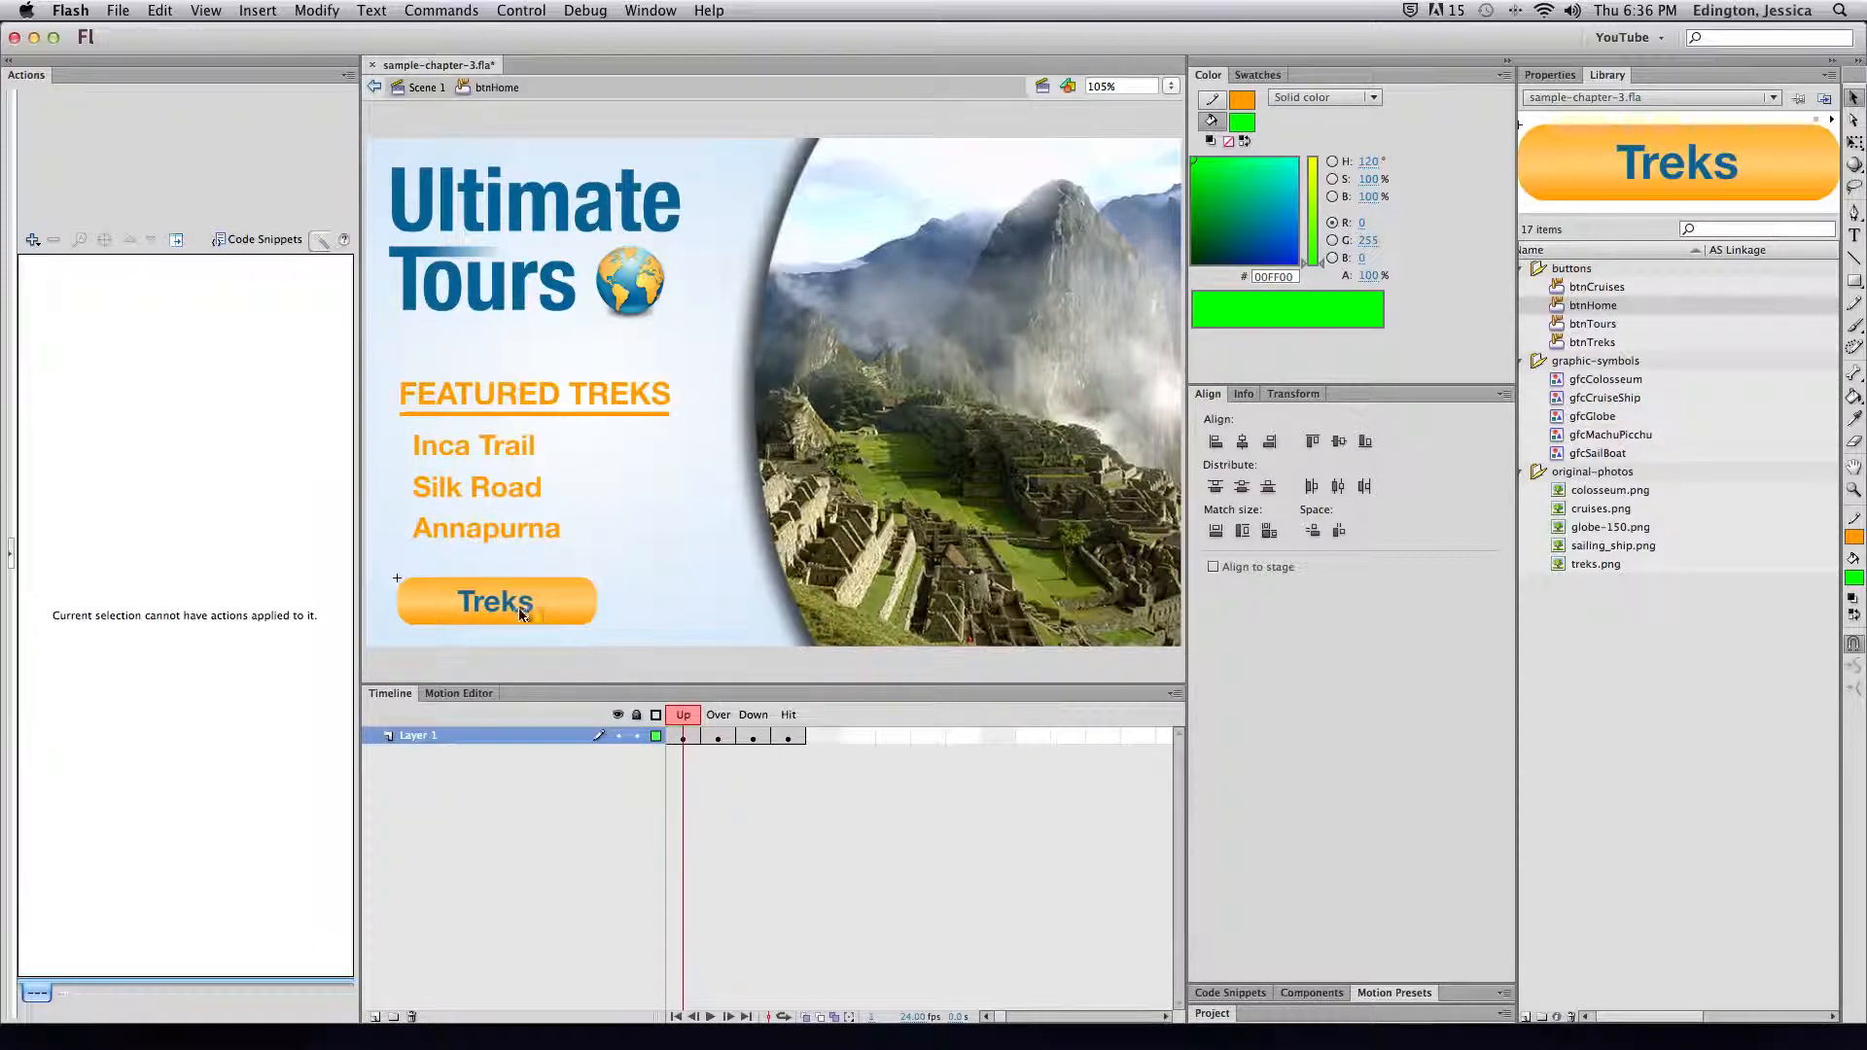
Change the button label from Treks to Home in the Up, Over and Down states
{"action": "left_click", "coordinate": [523, 613]}
{"action": "double_click", "coordinate": [514, 606]}
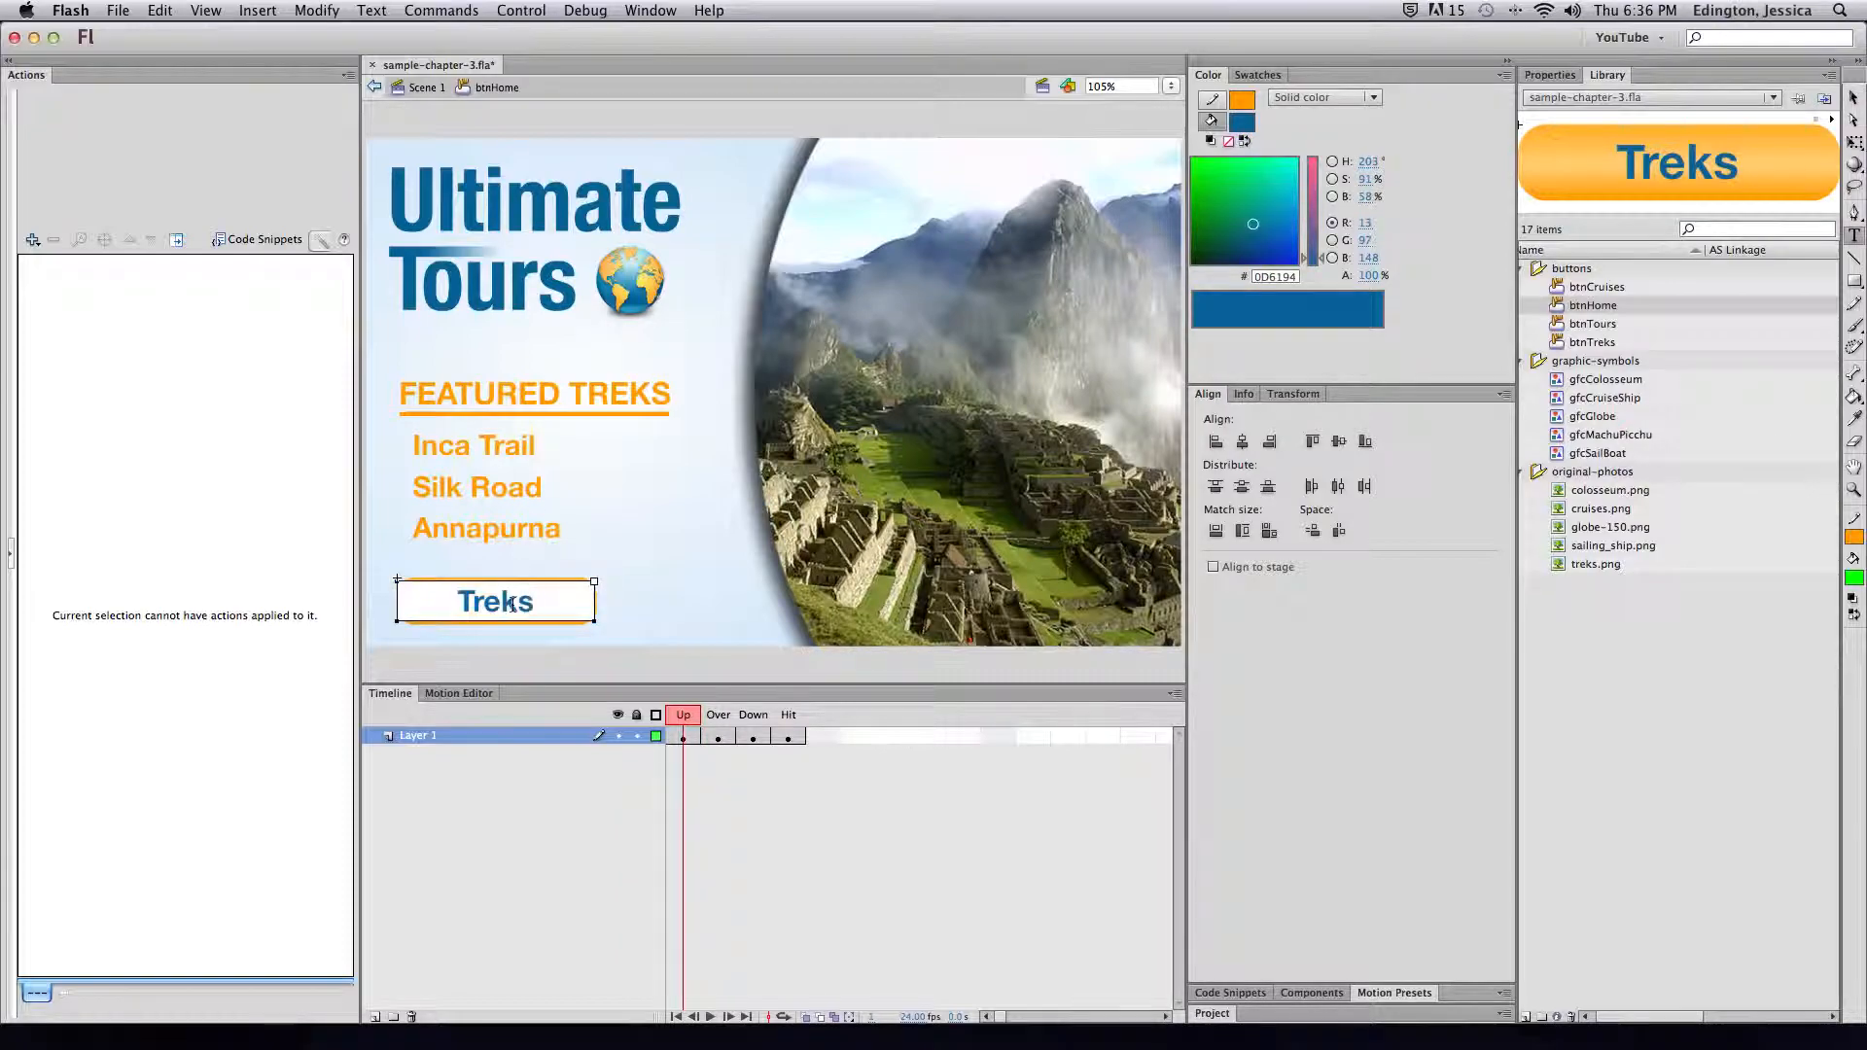
{"action": "key", "text": "BackSpace"}
{"action": "key", "text": "BackSpace"}
{"action": "key", "text": "BackSpace"}
{"action": "key", "text": "BackSpace"}
{"action": "key", "text": "BackSpace"}
{"action": "type", "text": "Home"}
{"action": "left_click", "coordinate": [718, 737]}
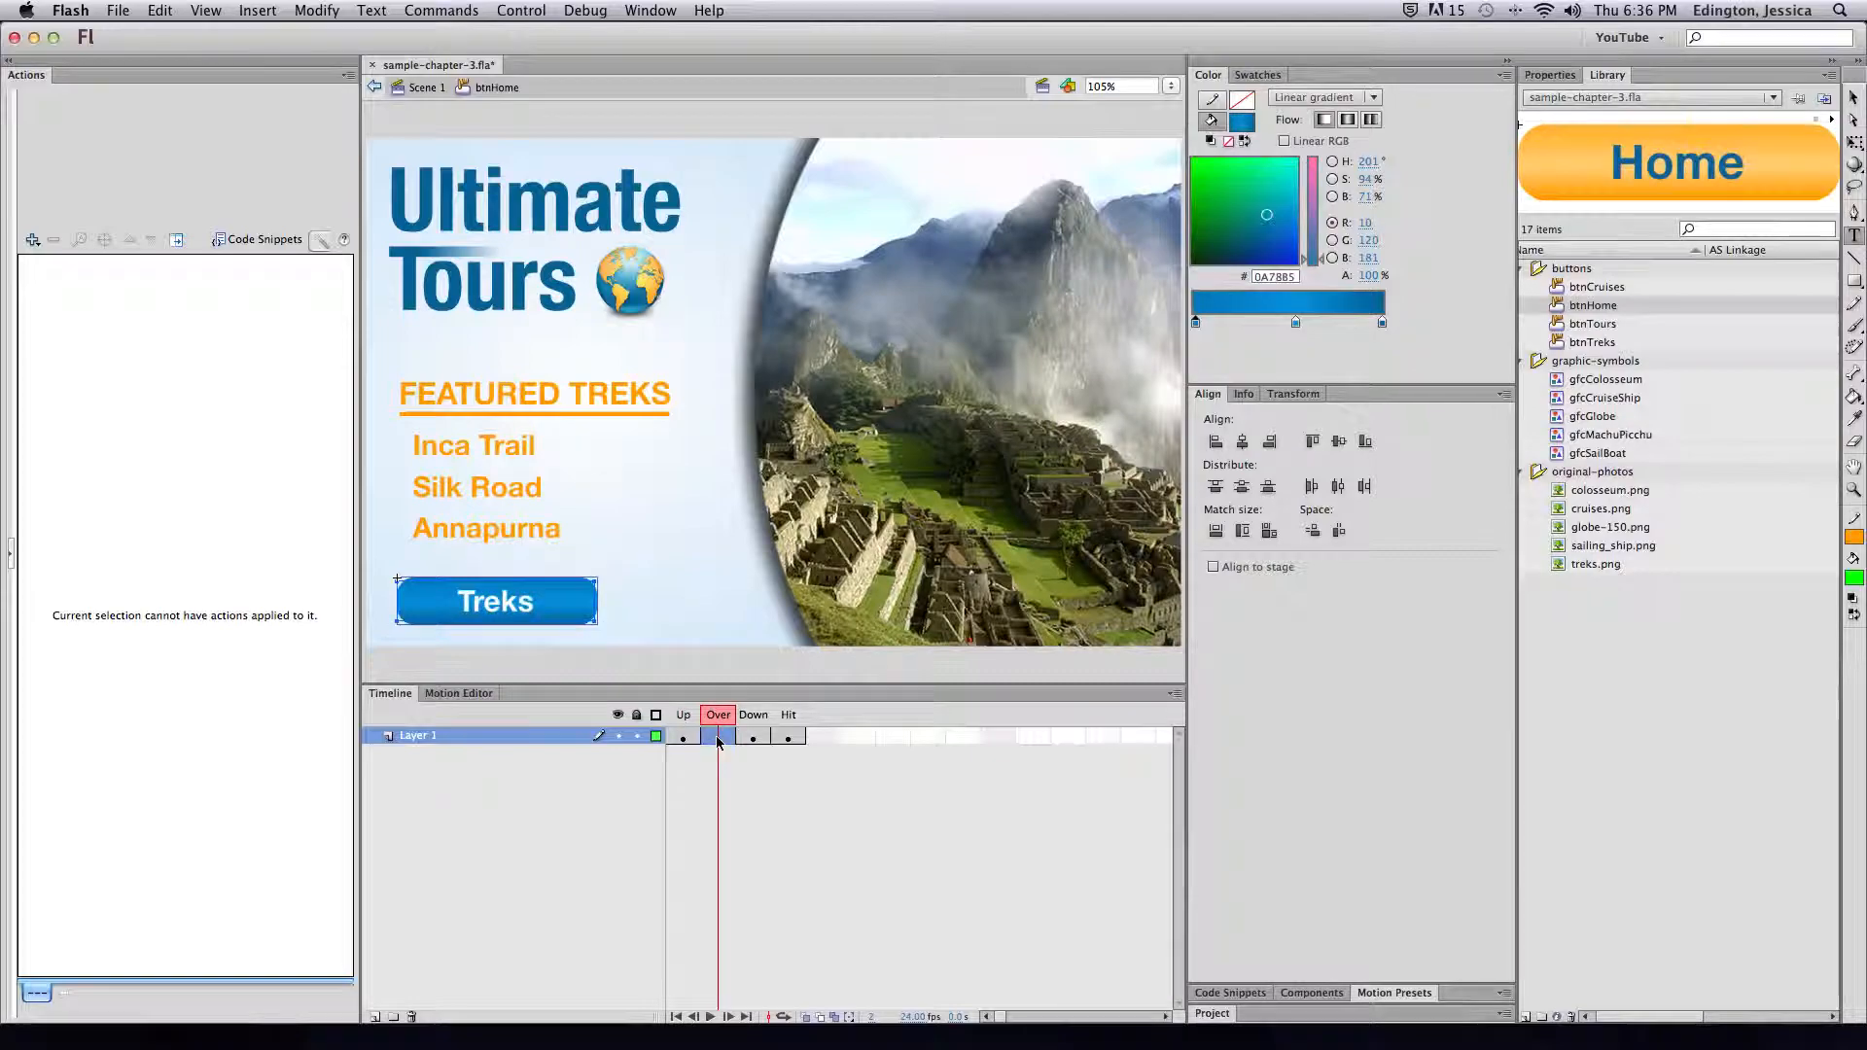
{"action": "double_click", "coordinate": [492, 603]}
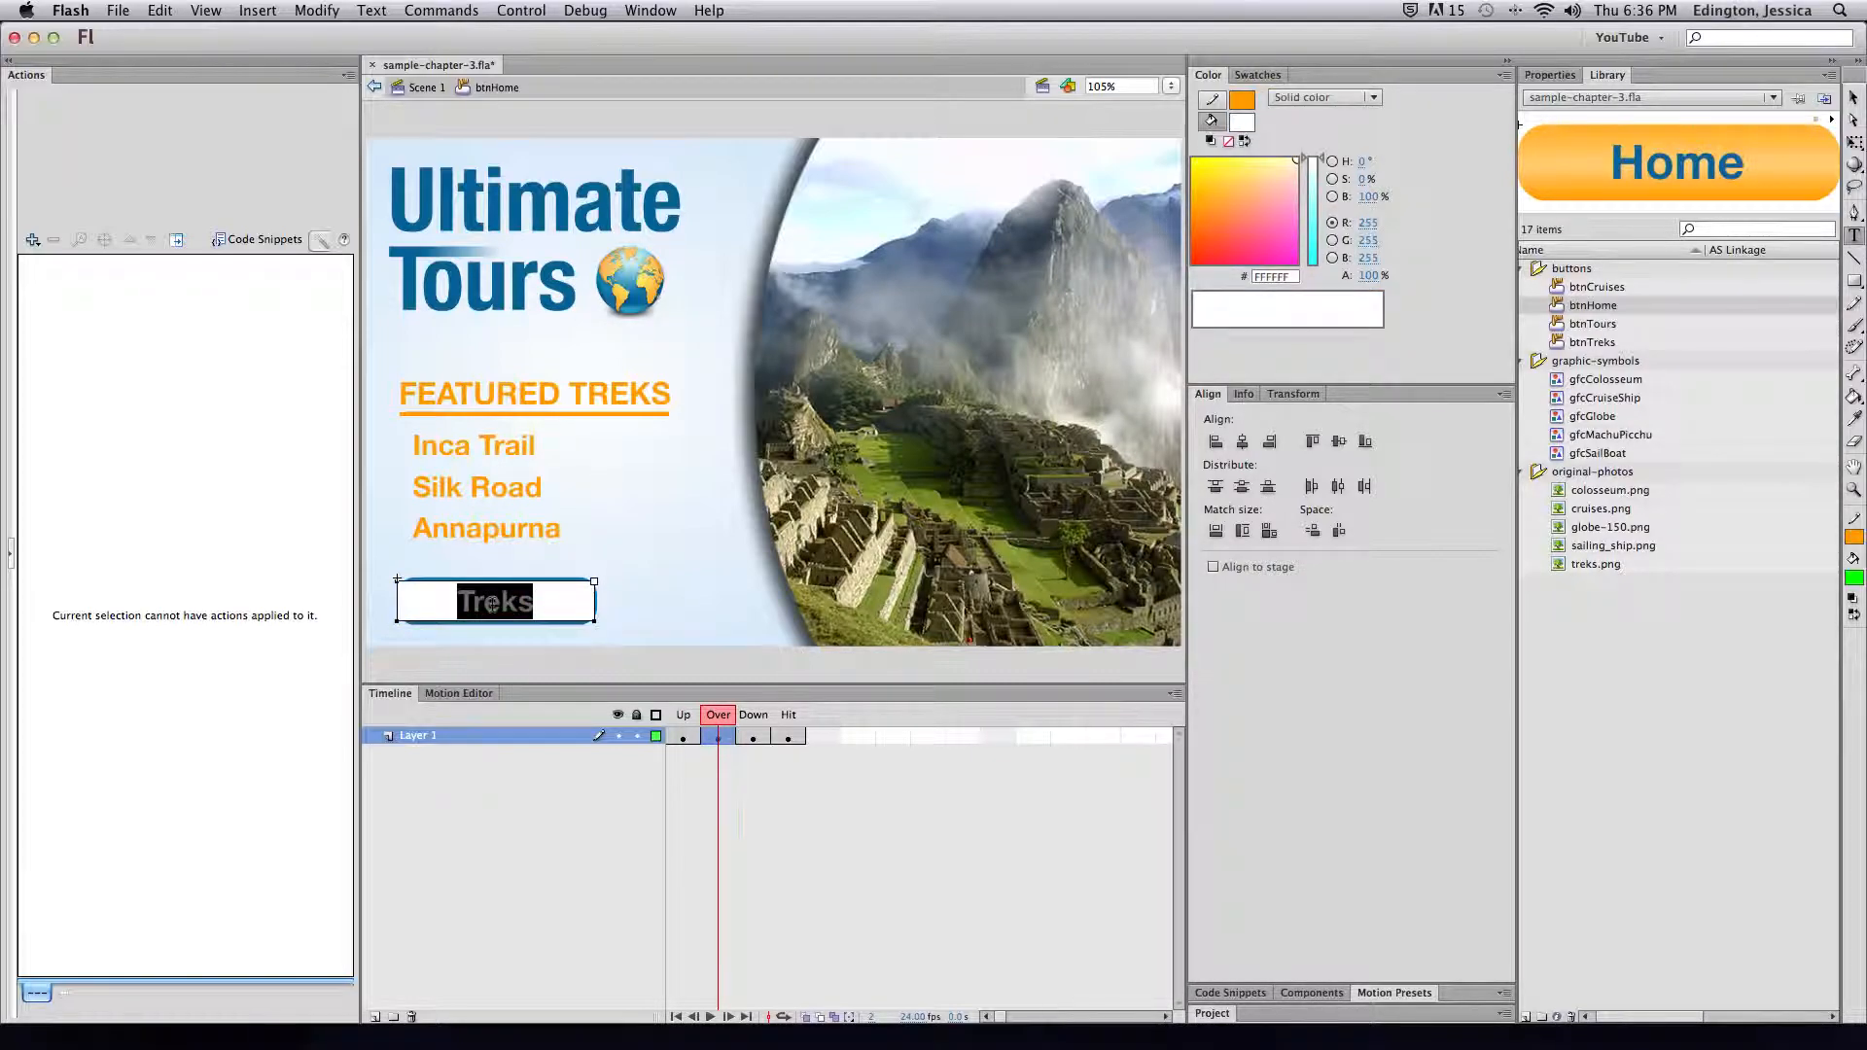
{"action": "type", "text": "Home"}
{"action": "left_click", "coordinate": [758, 738]}
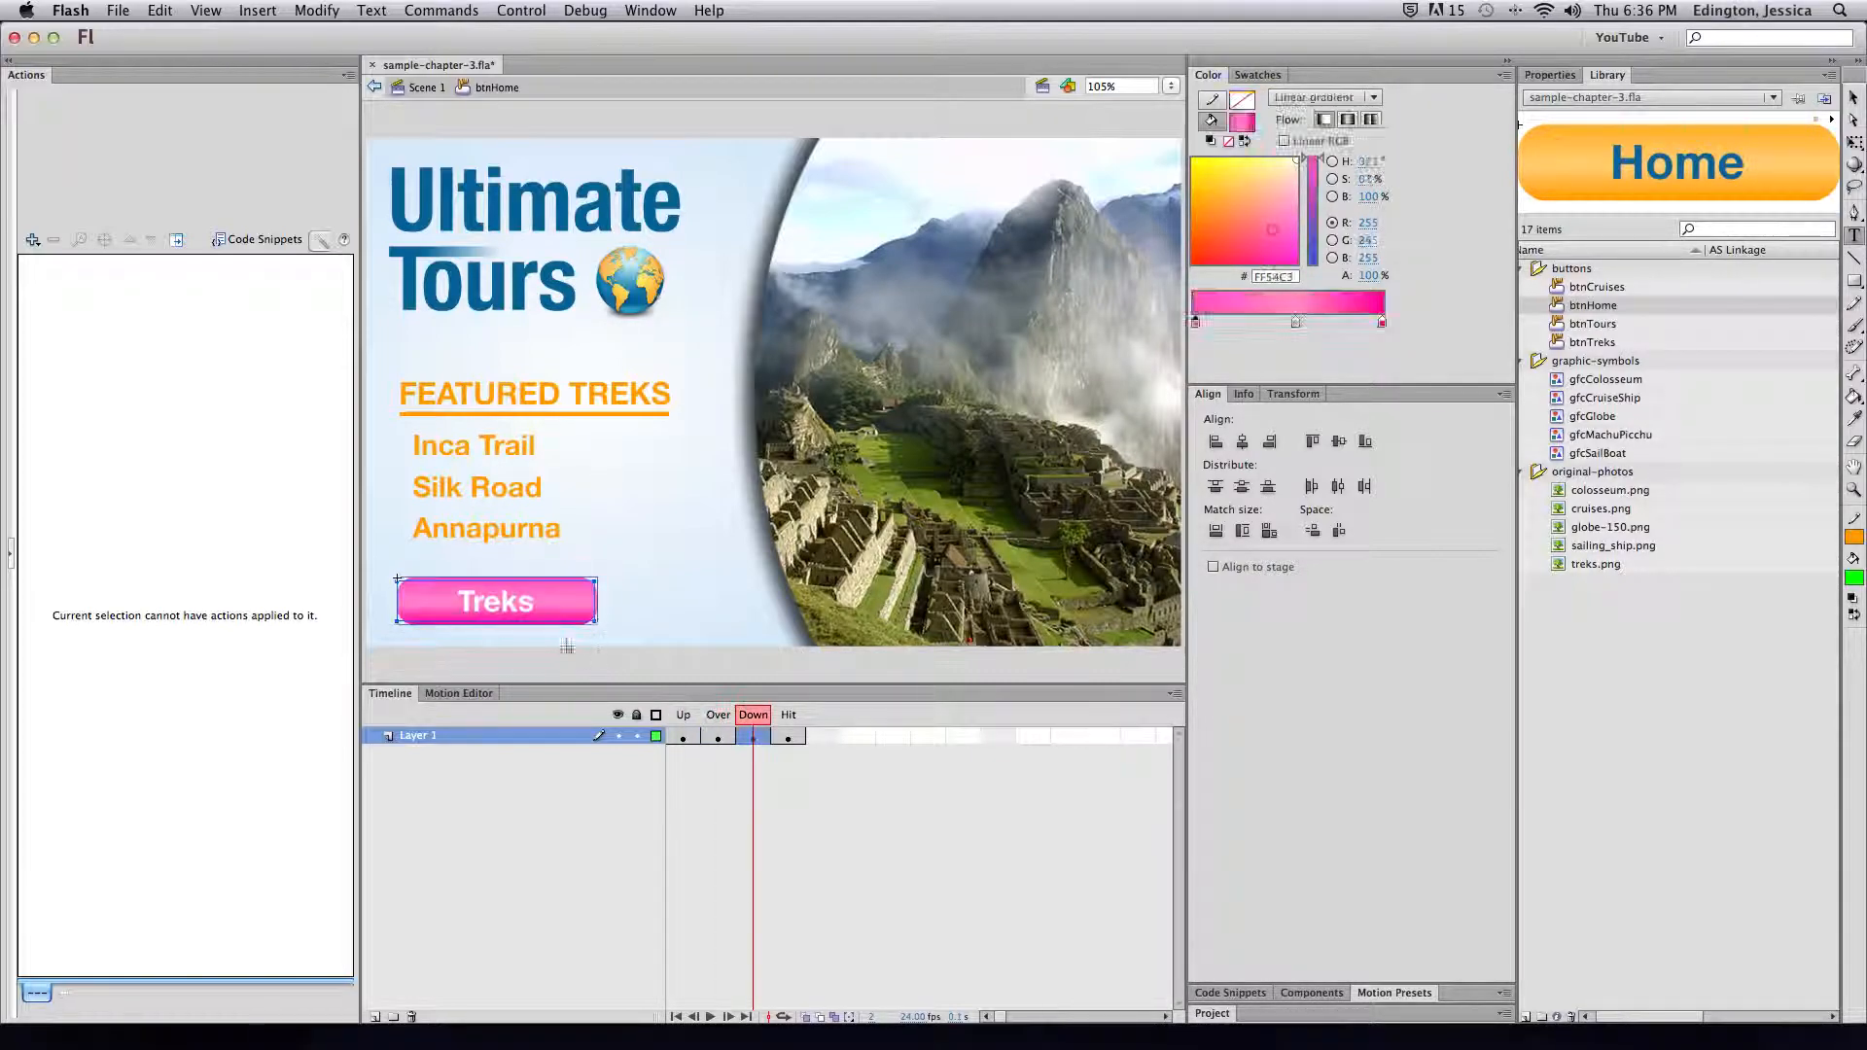
{"action": "double_click", "coordinate": [491, 600]}
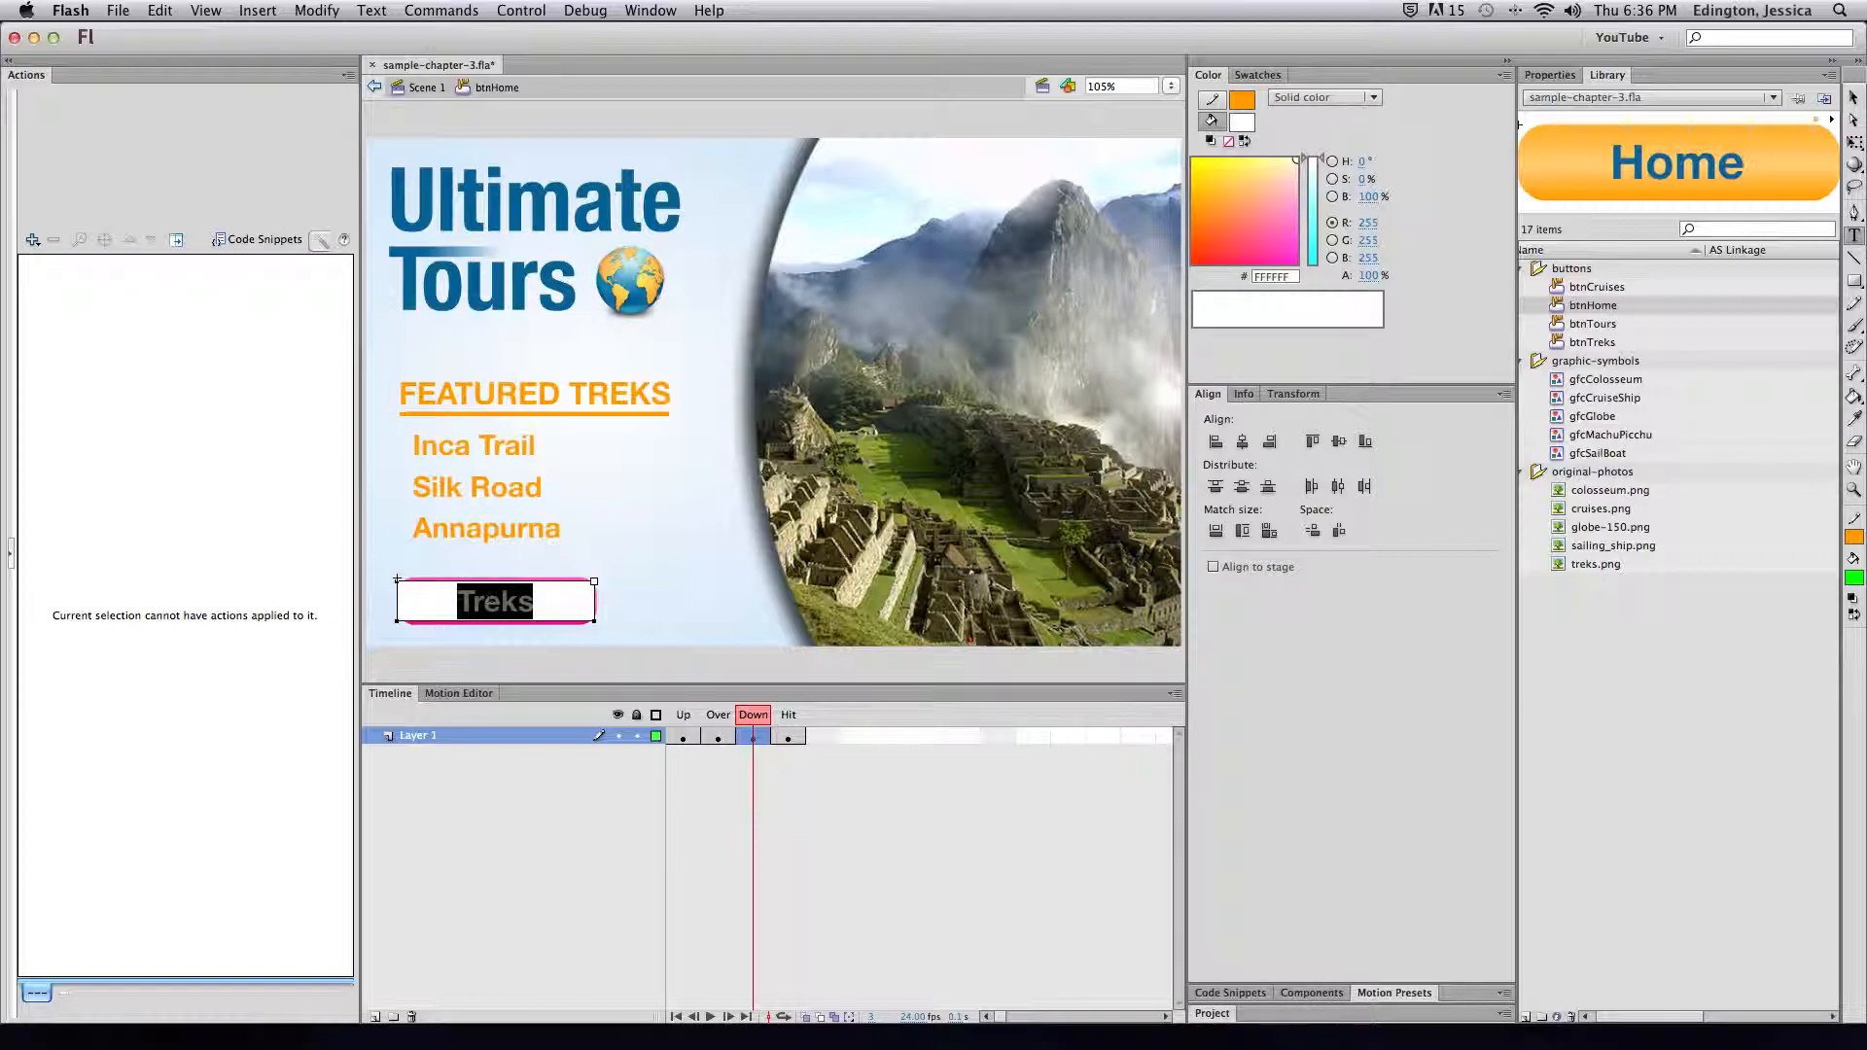
{"action": "type", "text": "Home"}
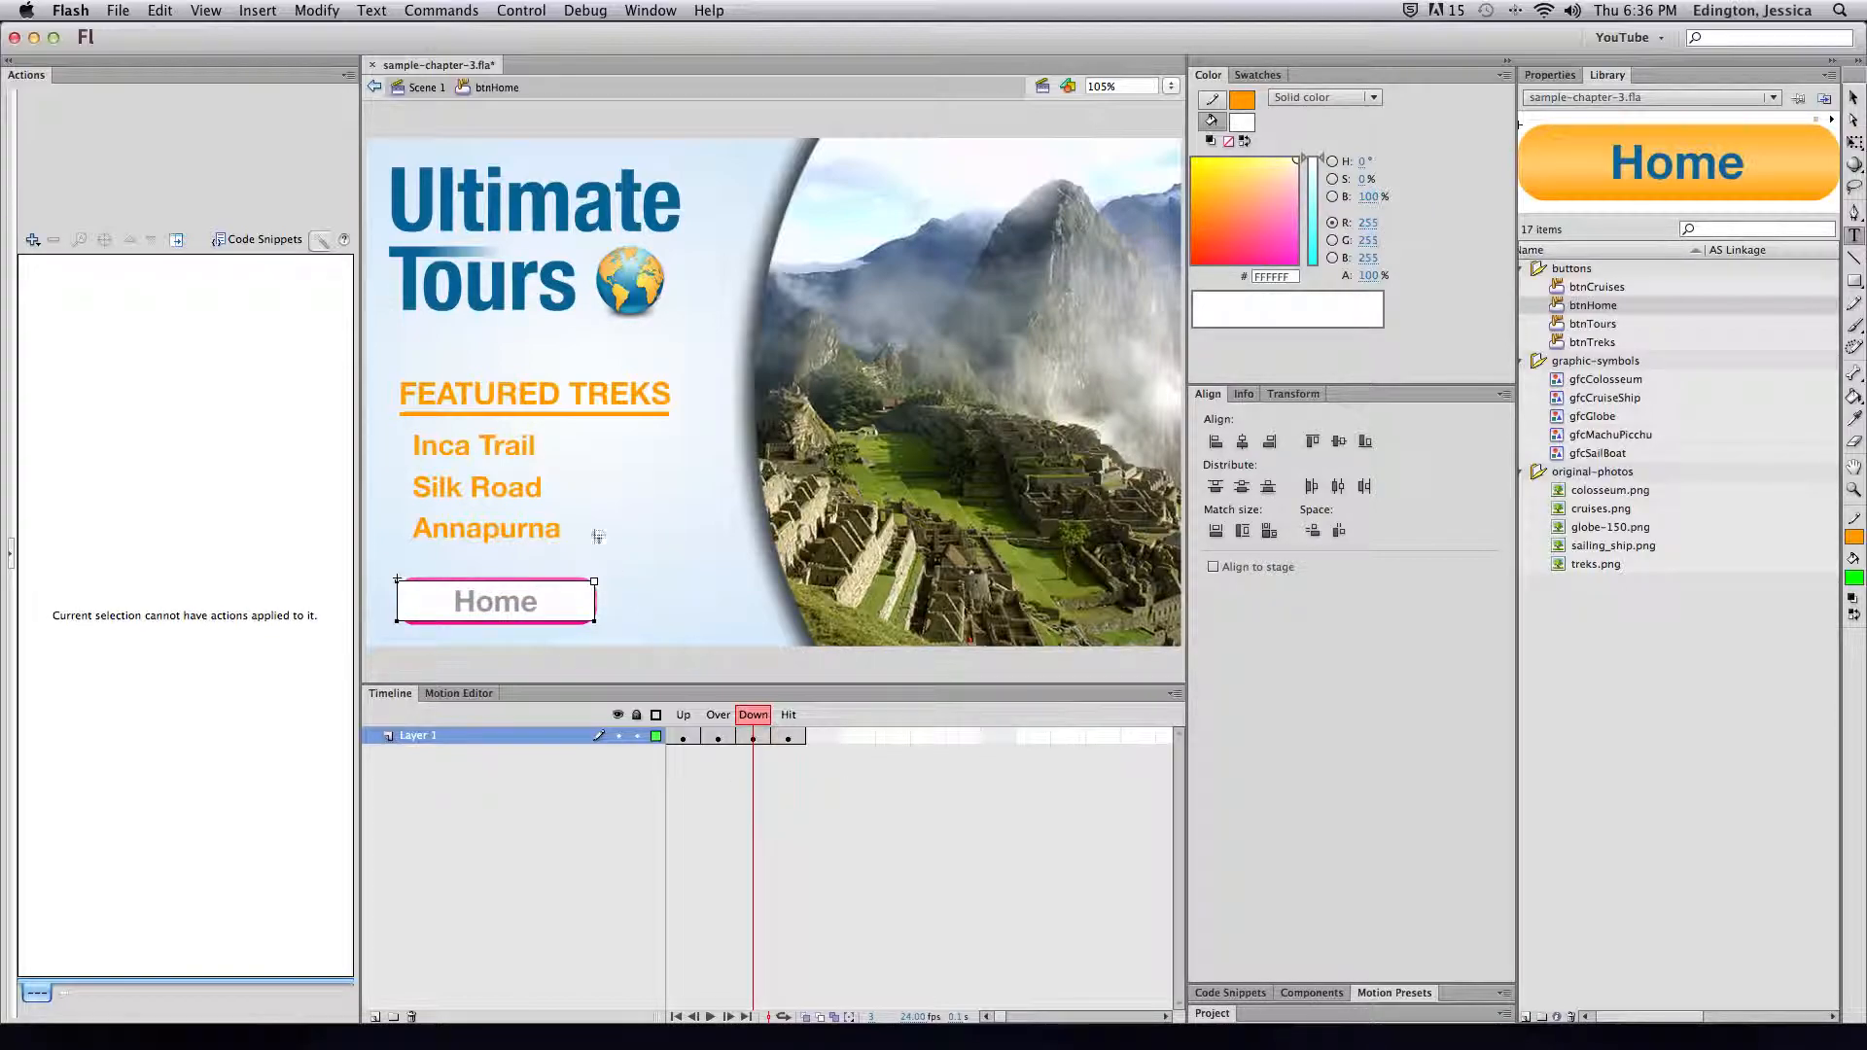
{"action": "left_click", "coordinate": [428, 88]}
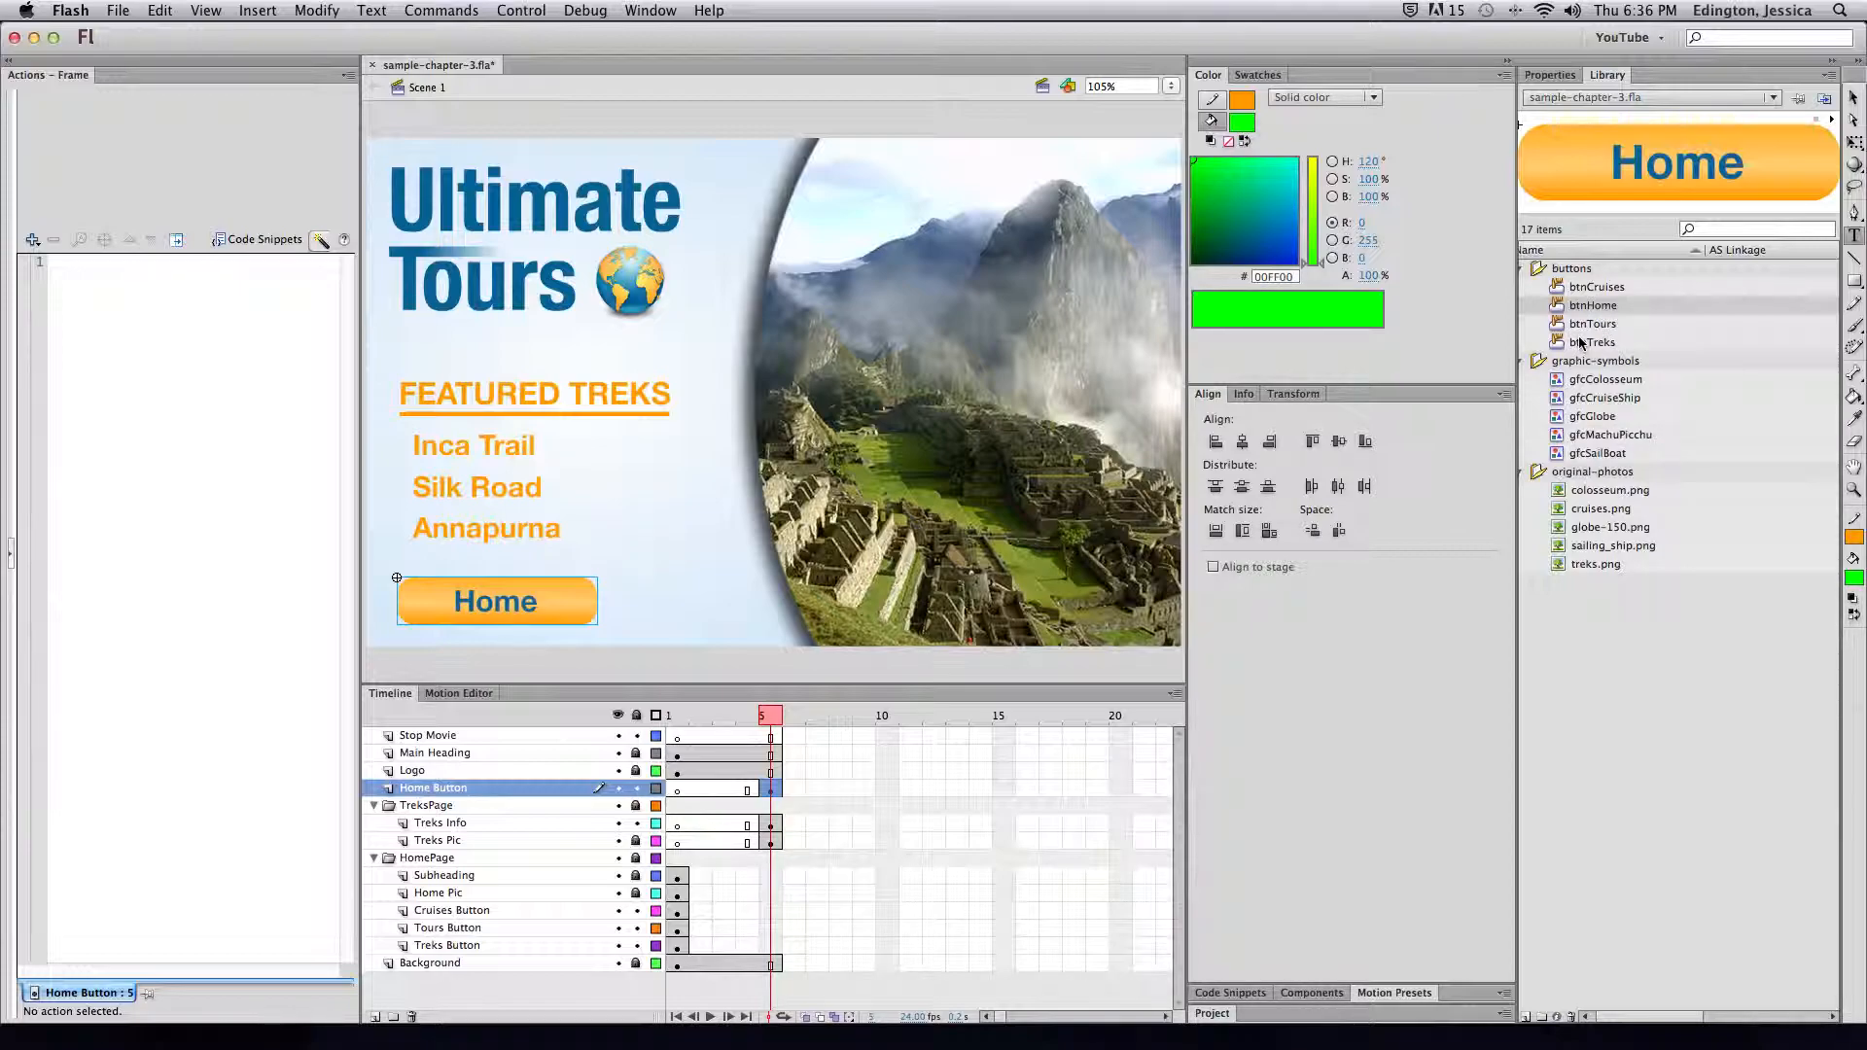
Test the movie as sample-chapter-3.swf, close the preview, and return to frame 1
{"action": "scroll", "coordinate": [1613, 313], "scroll_direction": "right", "scroll_amount": 2}
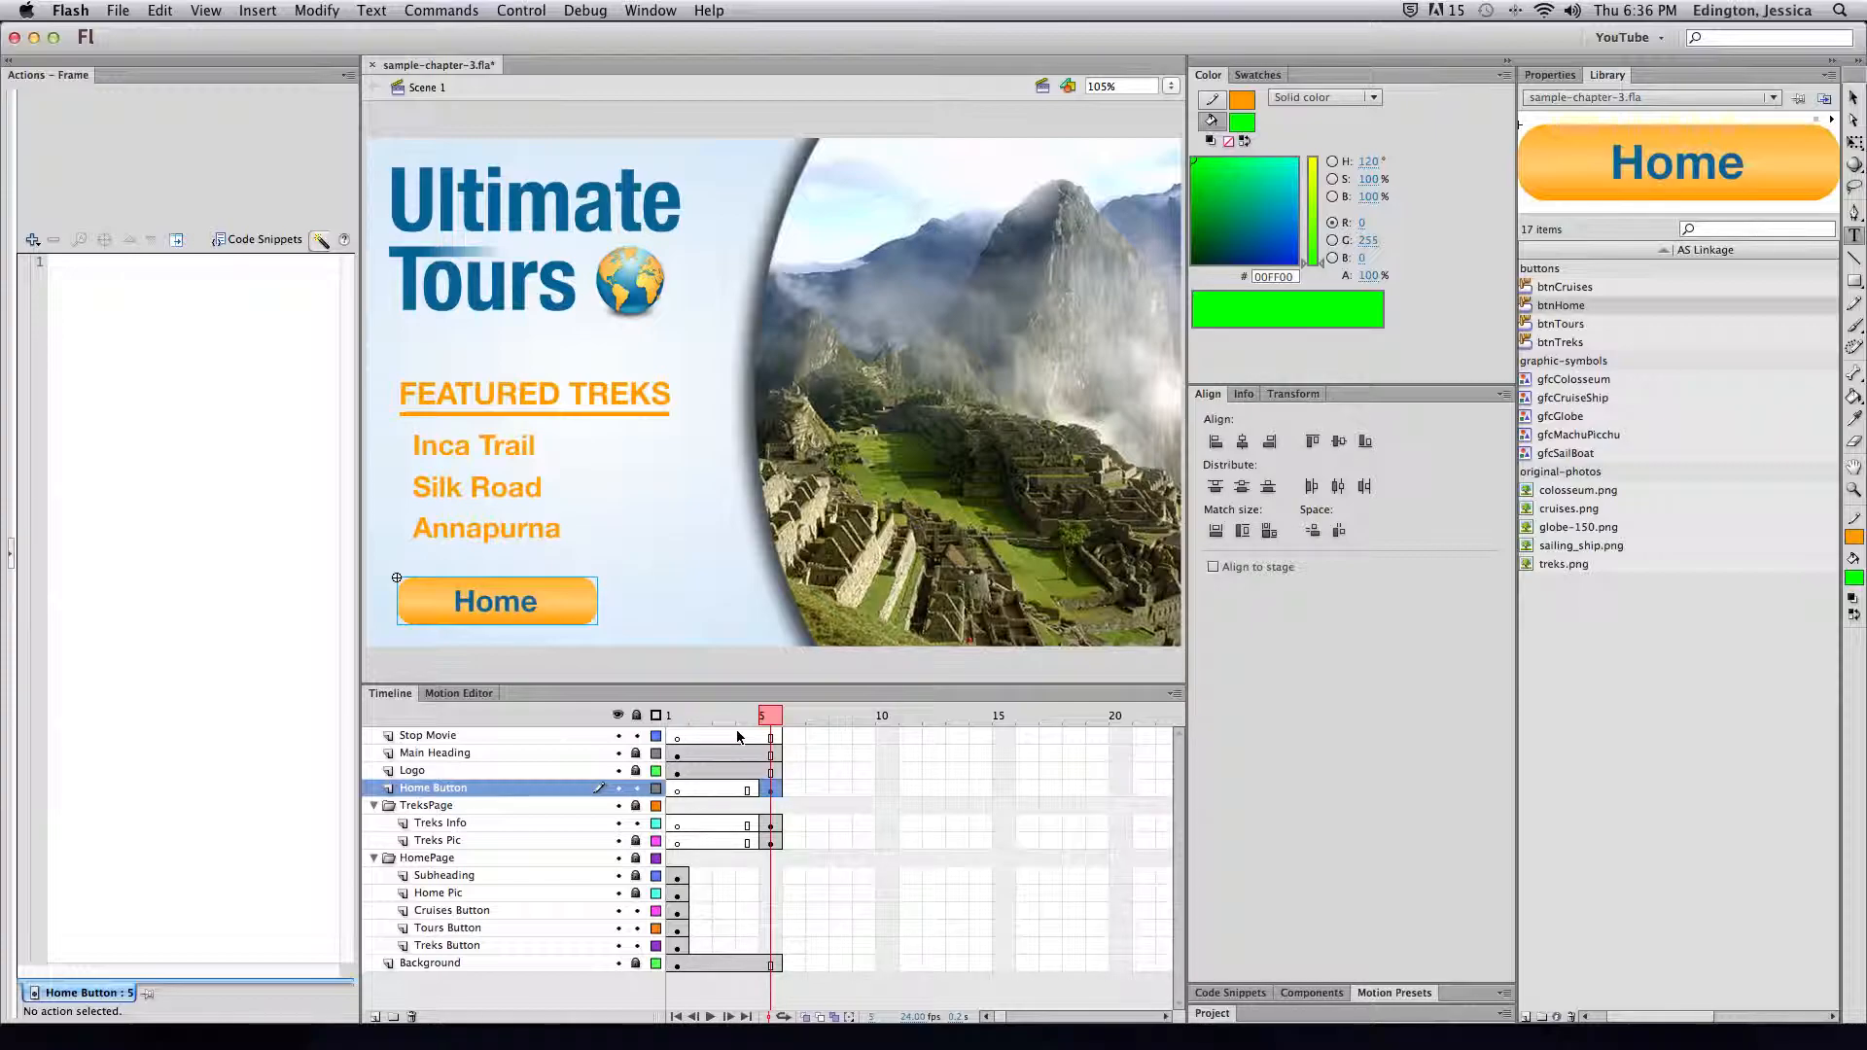
{"action": "key", "text": "super+Return"}
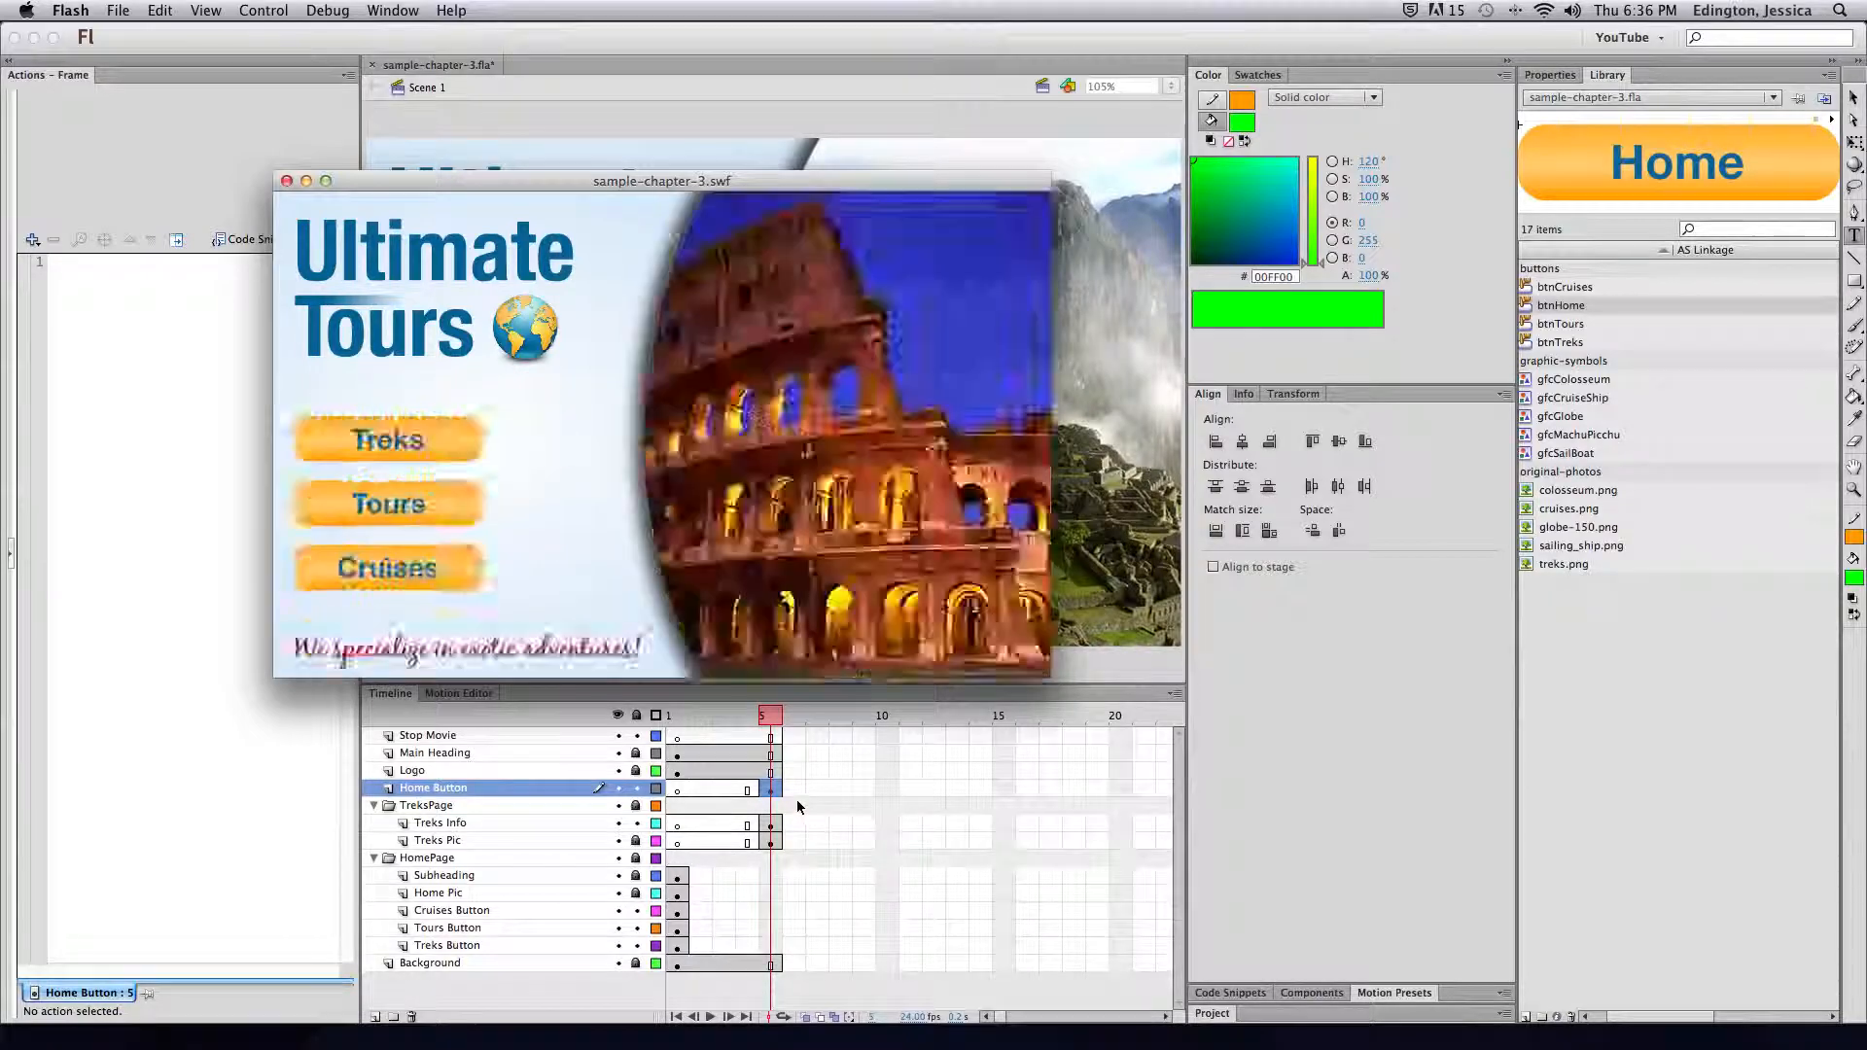
{"action": "left_click", "coordinate": [286, 181]}
{"action": "left_click", "coordinate": [678, 739]}
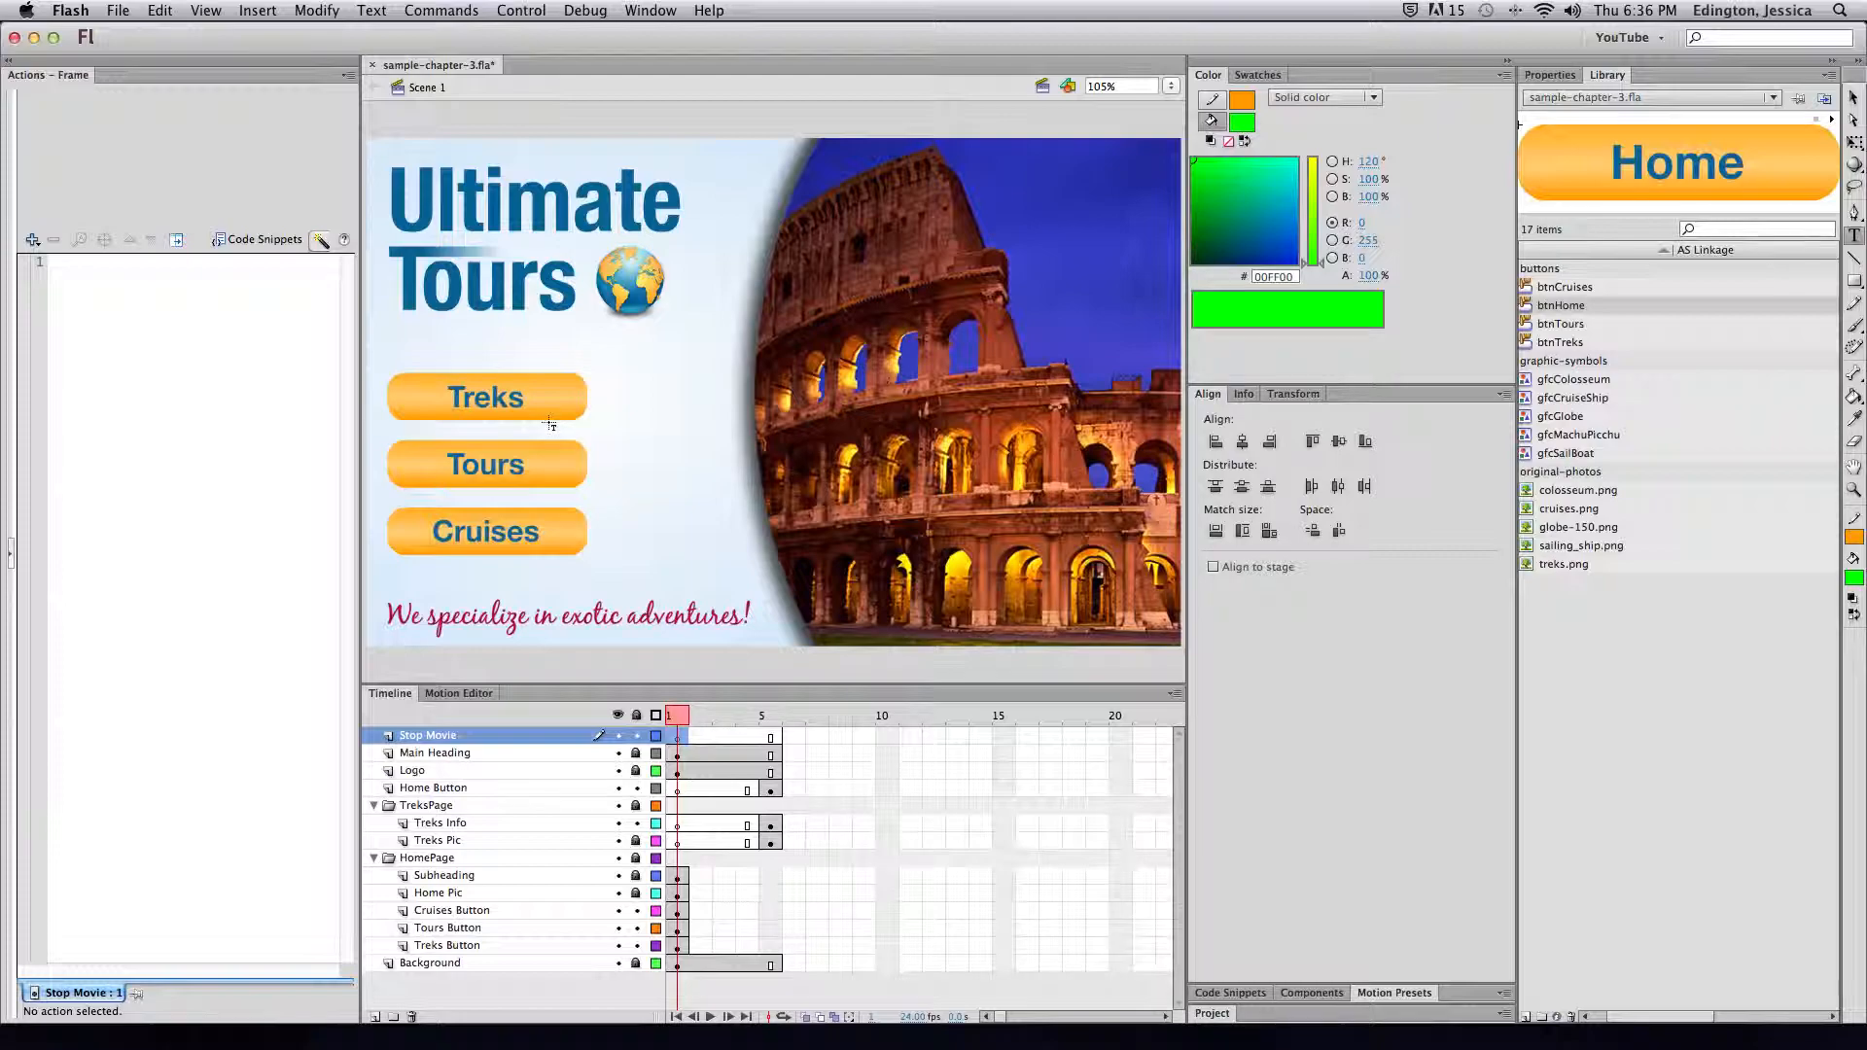
{"action": "left_click", "coordinate": [770, 739]}
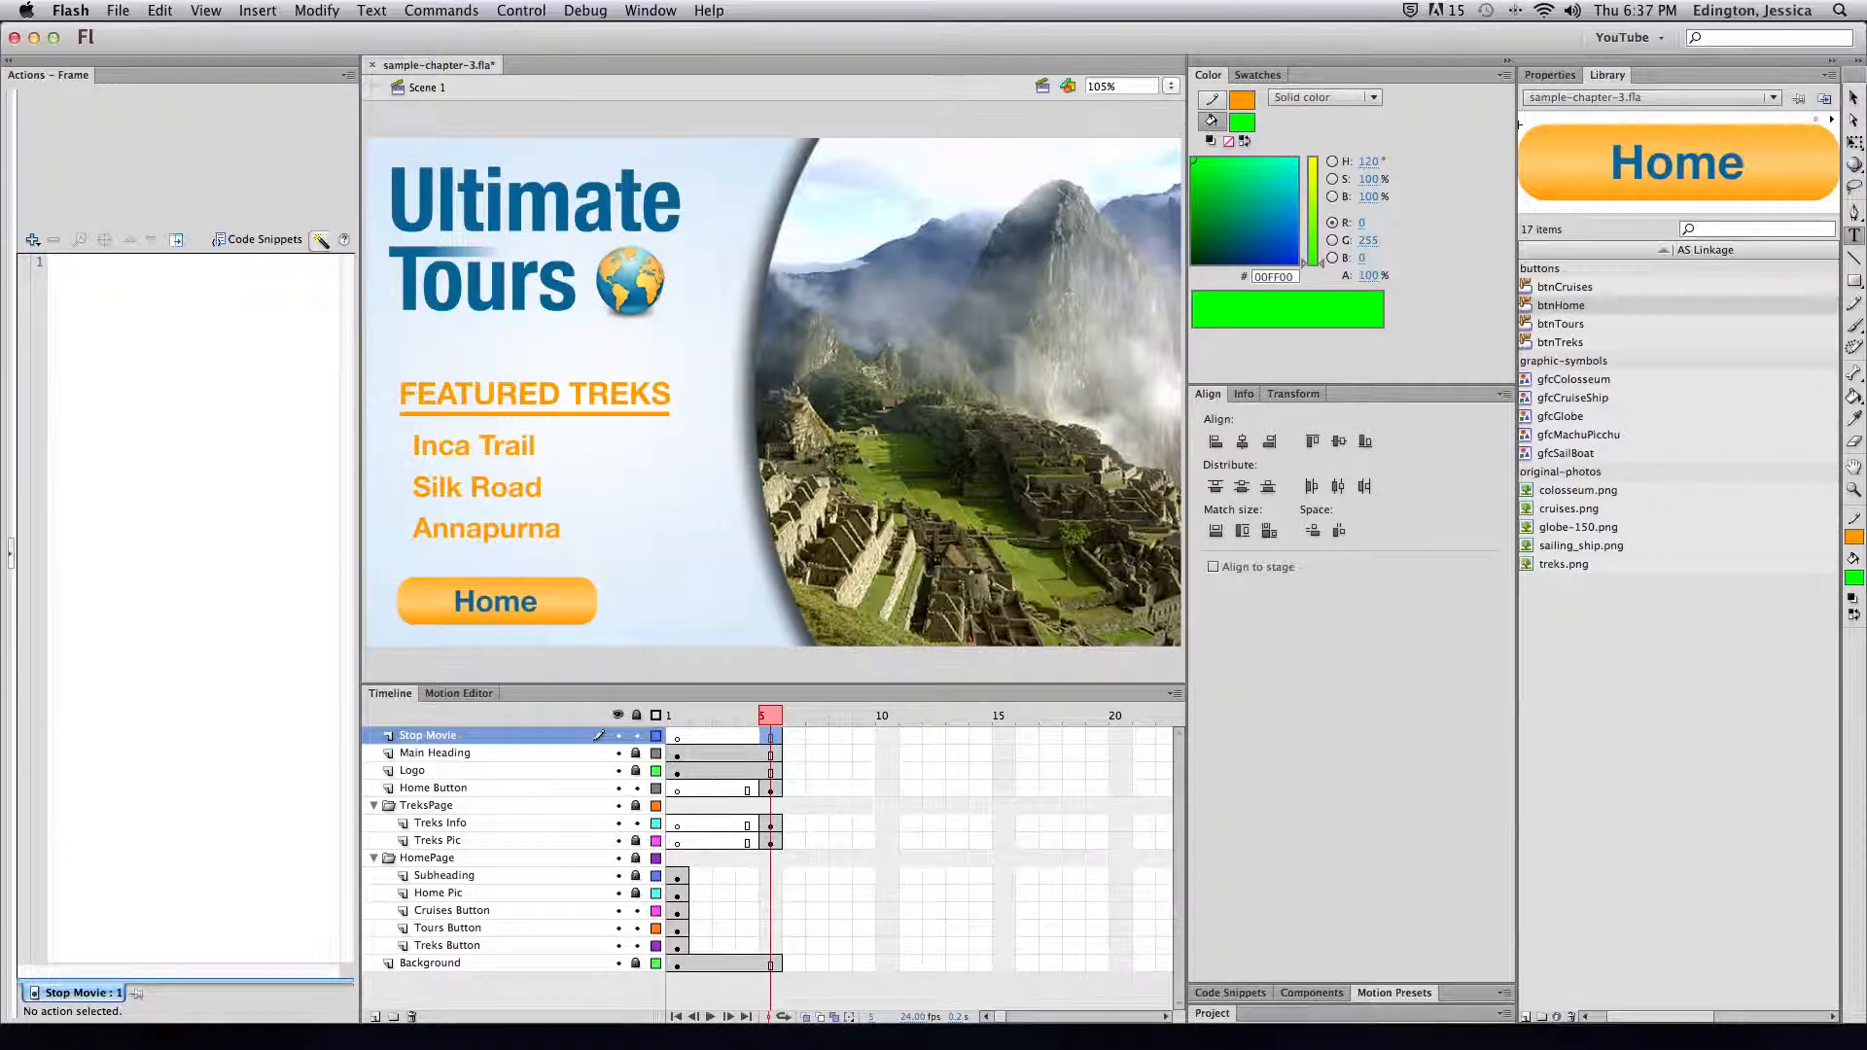
{"action": "left_click", "coordinate": [1855, 100]}
{"action": "left_click", "coordinate": [677, 739]}
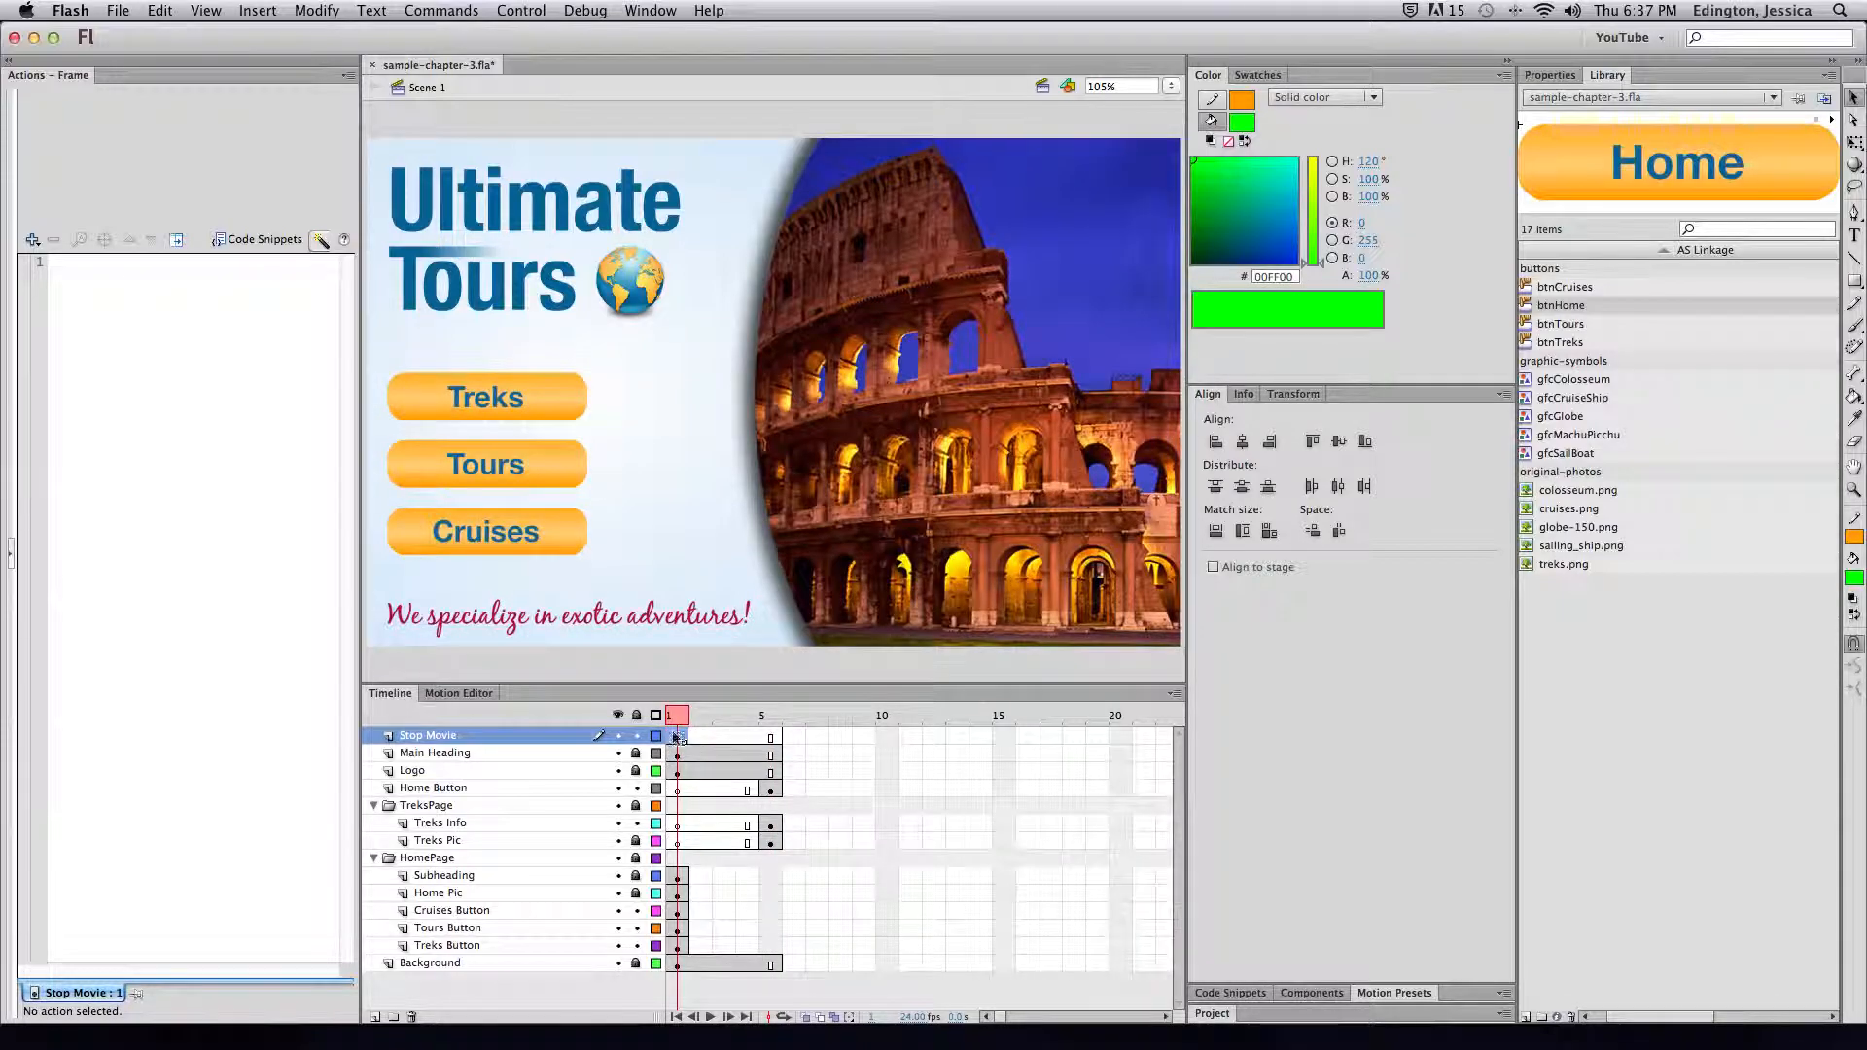
{"action": "left_click", "coordinate": [771, 742]}
{"action": "left_click", "coordinate": [681, 744]}
Add a stop action to frame 1 of the Stop Movie layer
{"action": "left_click", "coordinate": [33, 239]}
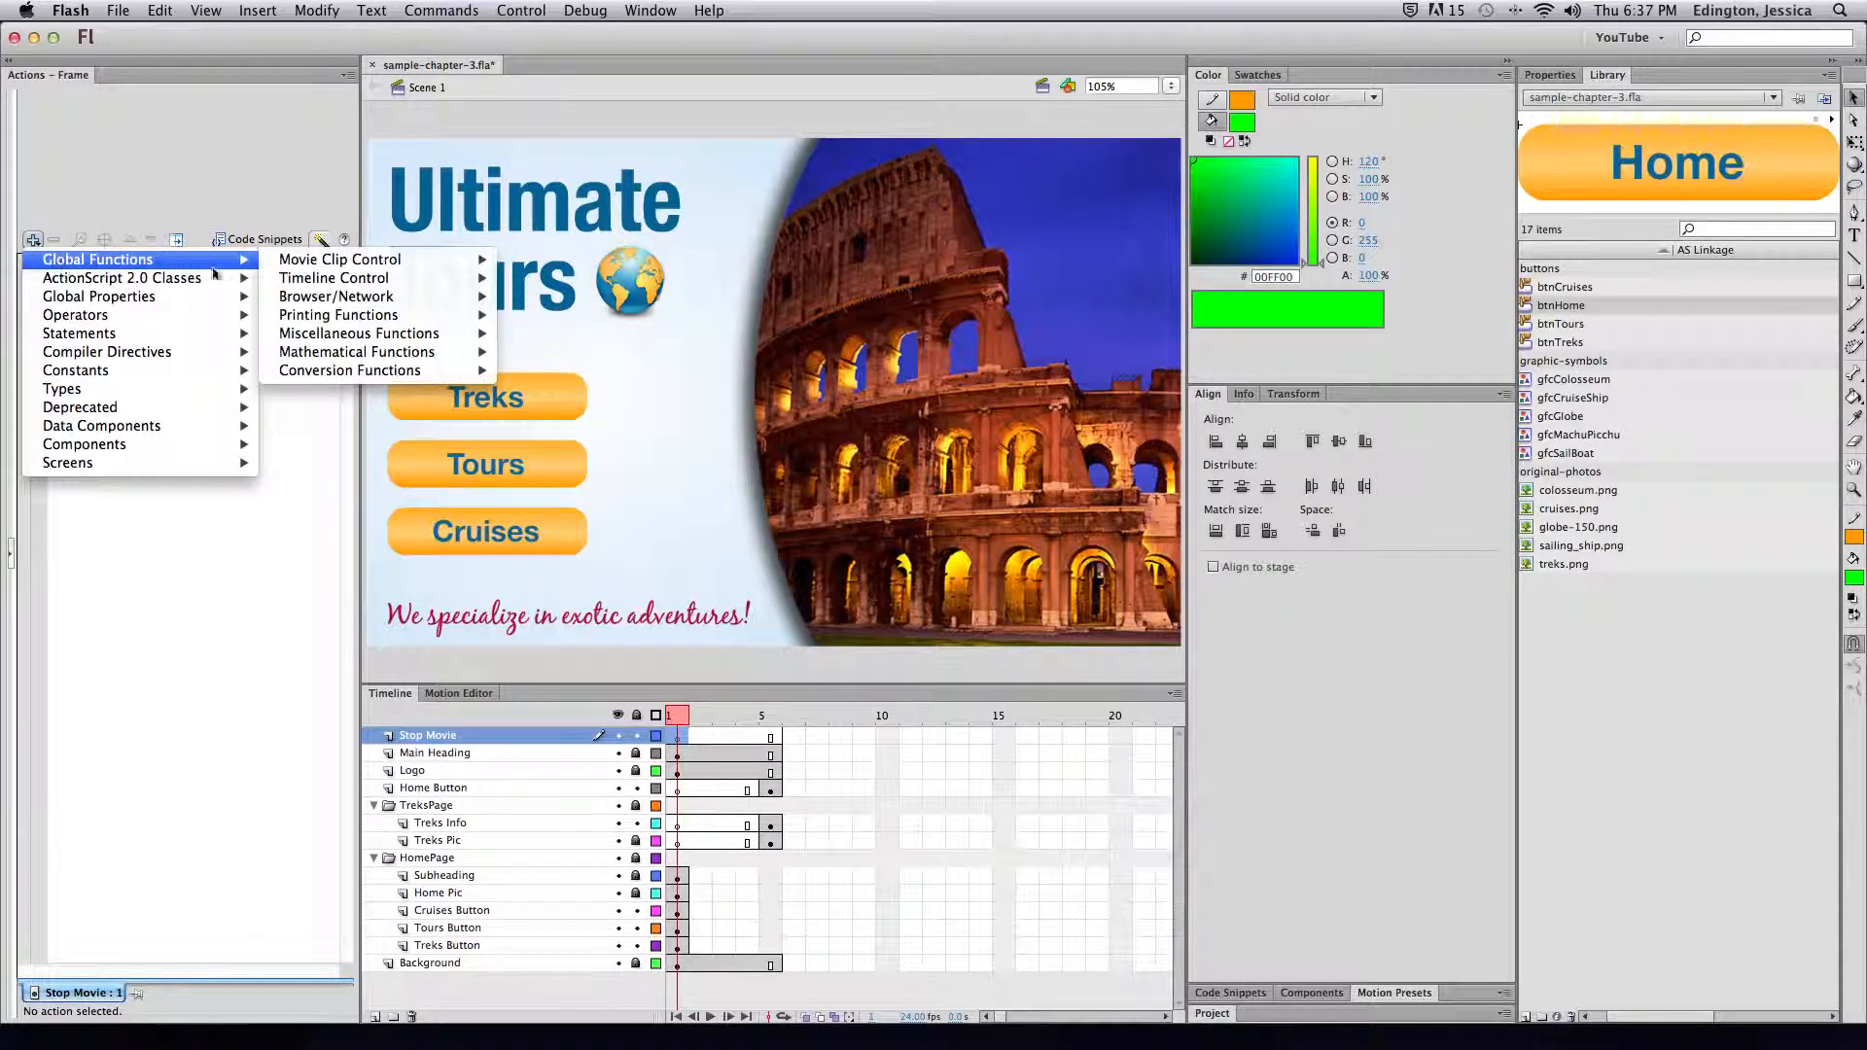
{"action": "mouse_move", "coordinate": [334, 277]}
{"action": "left_click", "coordinate": [523, 314]}
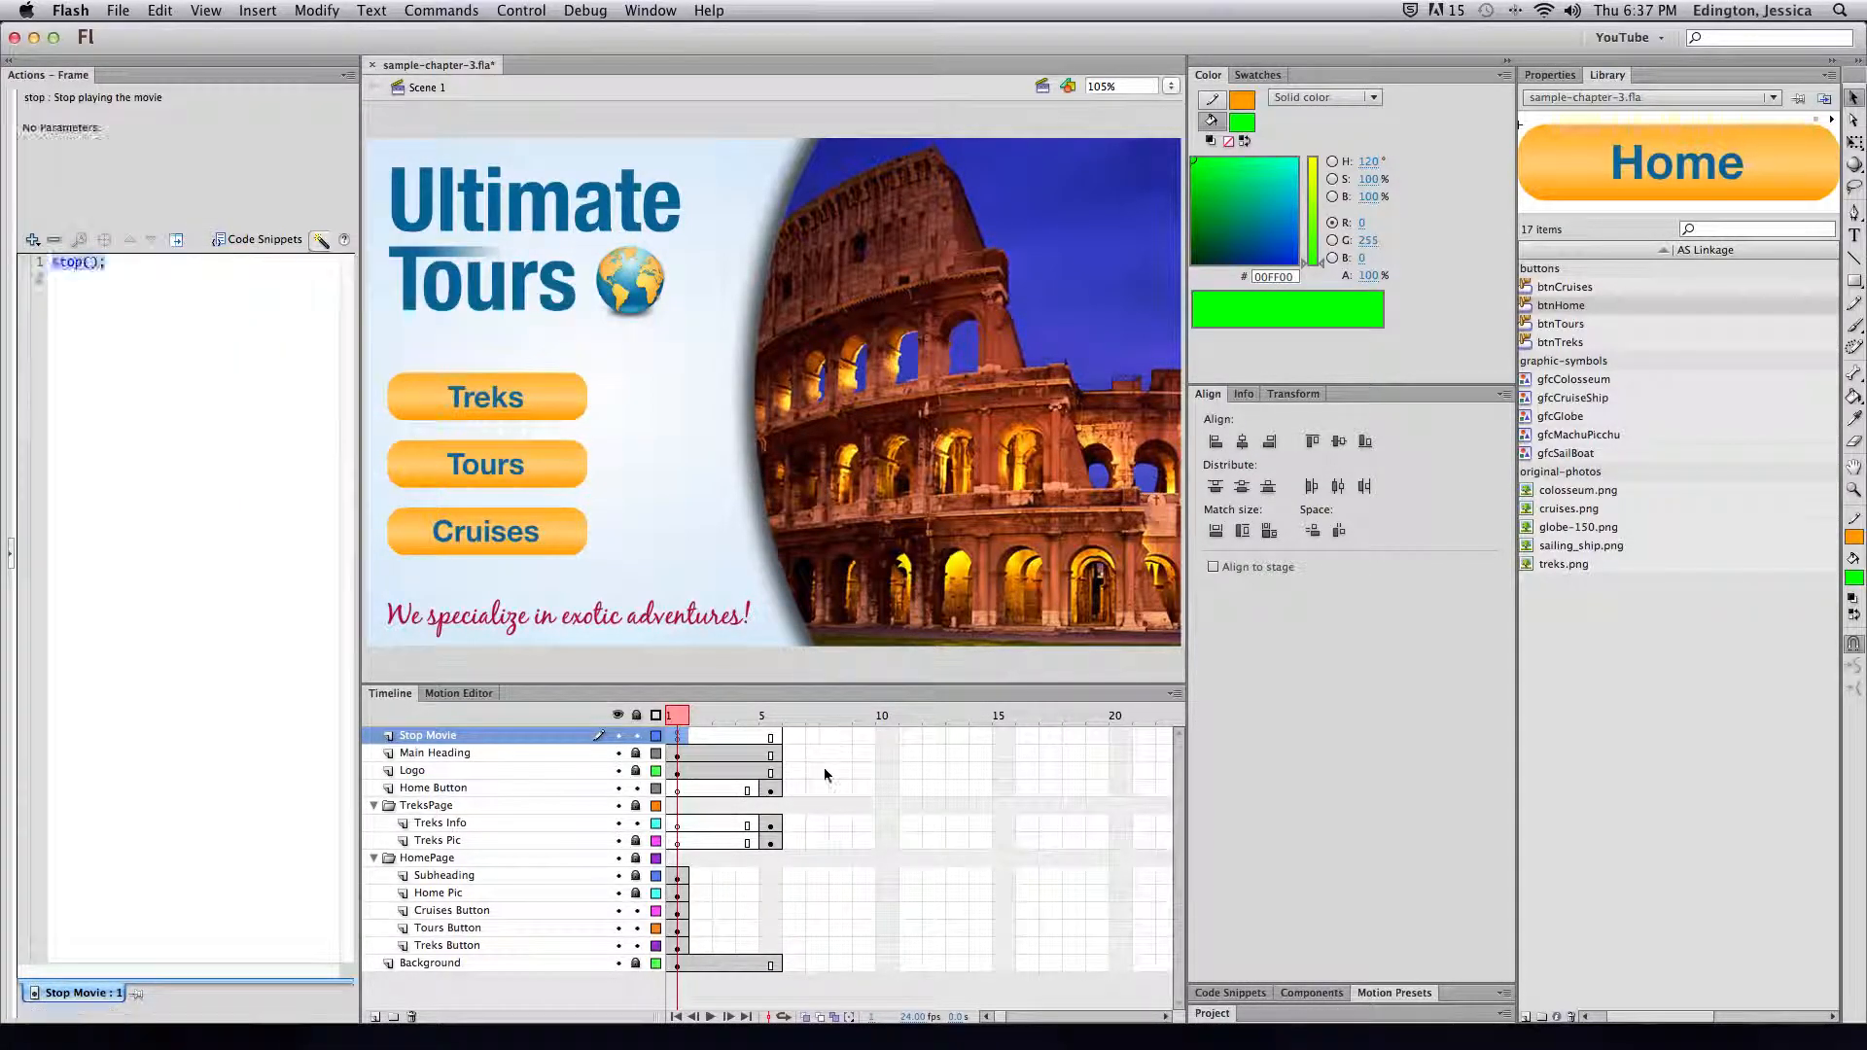
Compare frames 1 and 5 of Stop Movie, then select the Treks button on the home page
{"action": "left_click", "coordinate": [824, 770]}
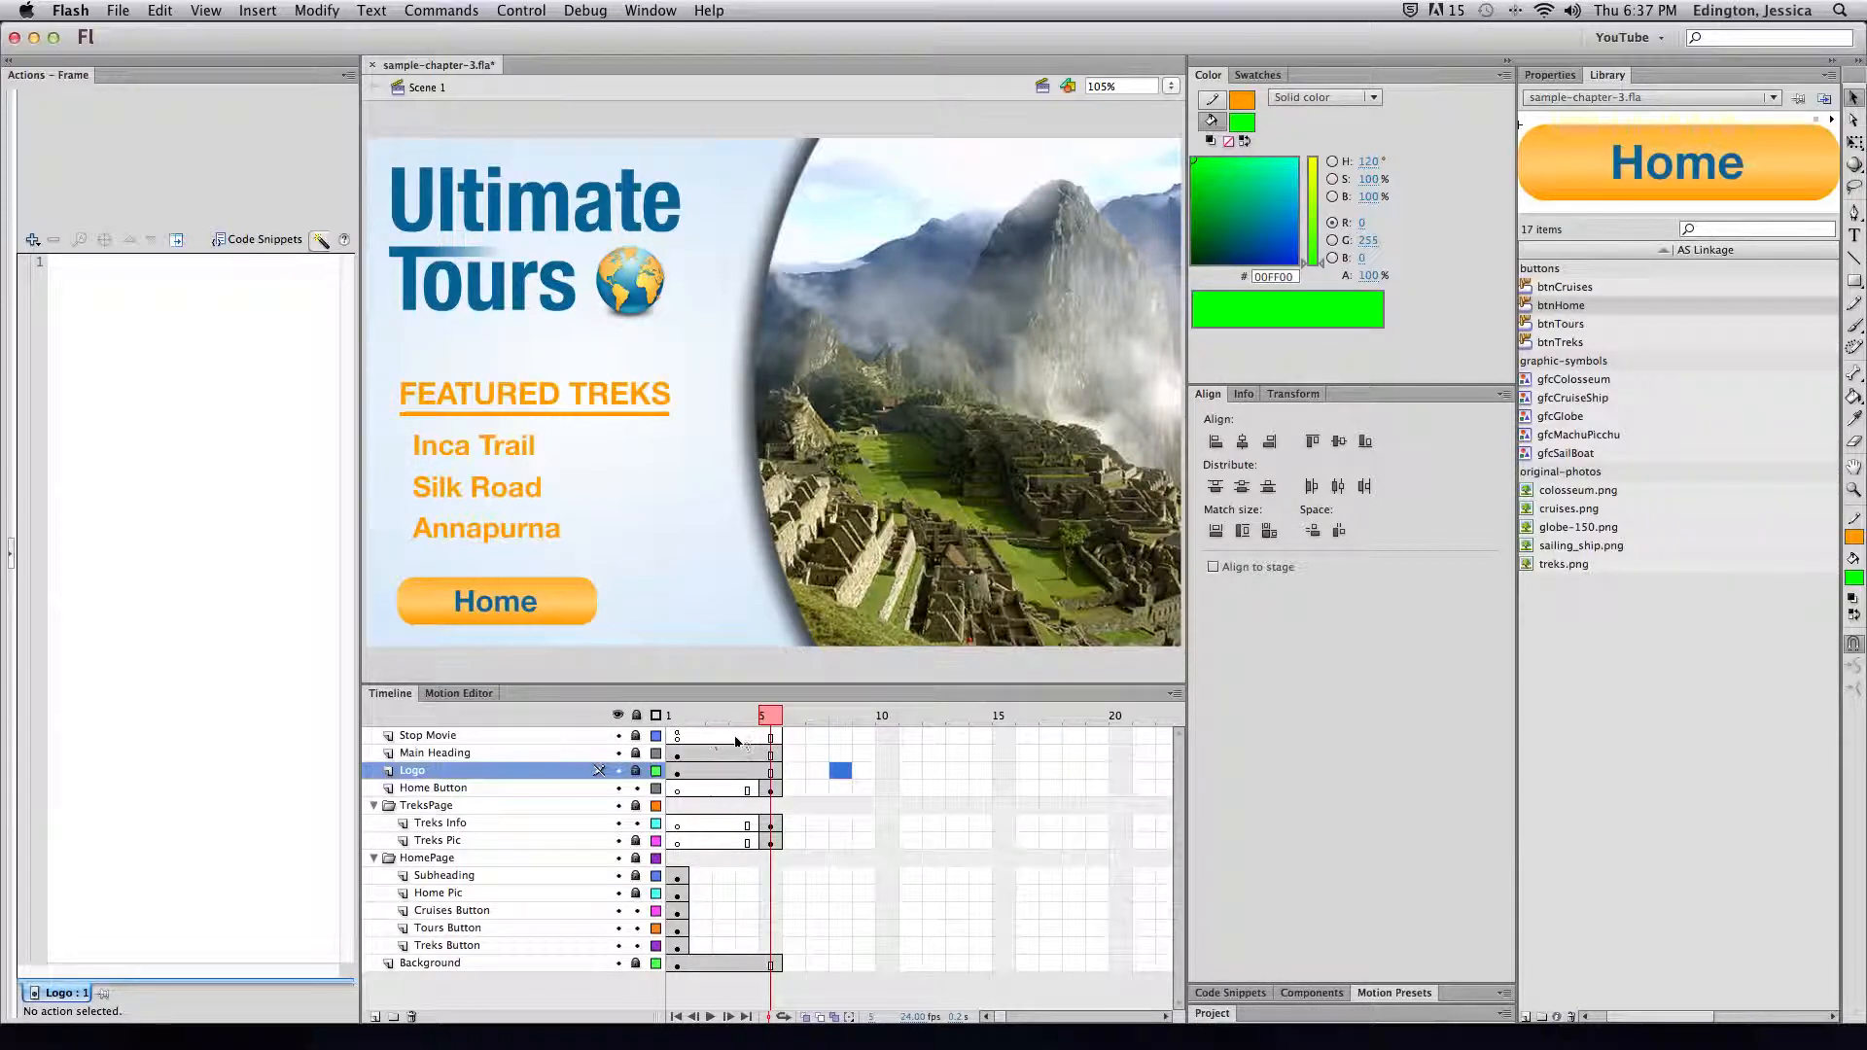
{"action": "left_click", "coordinate": [678, 739]}
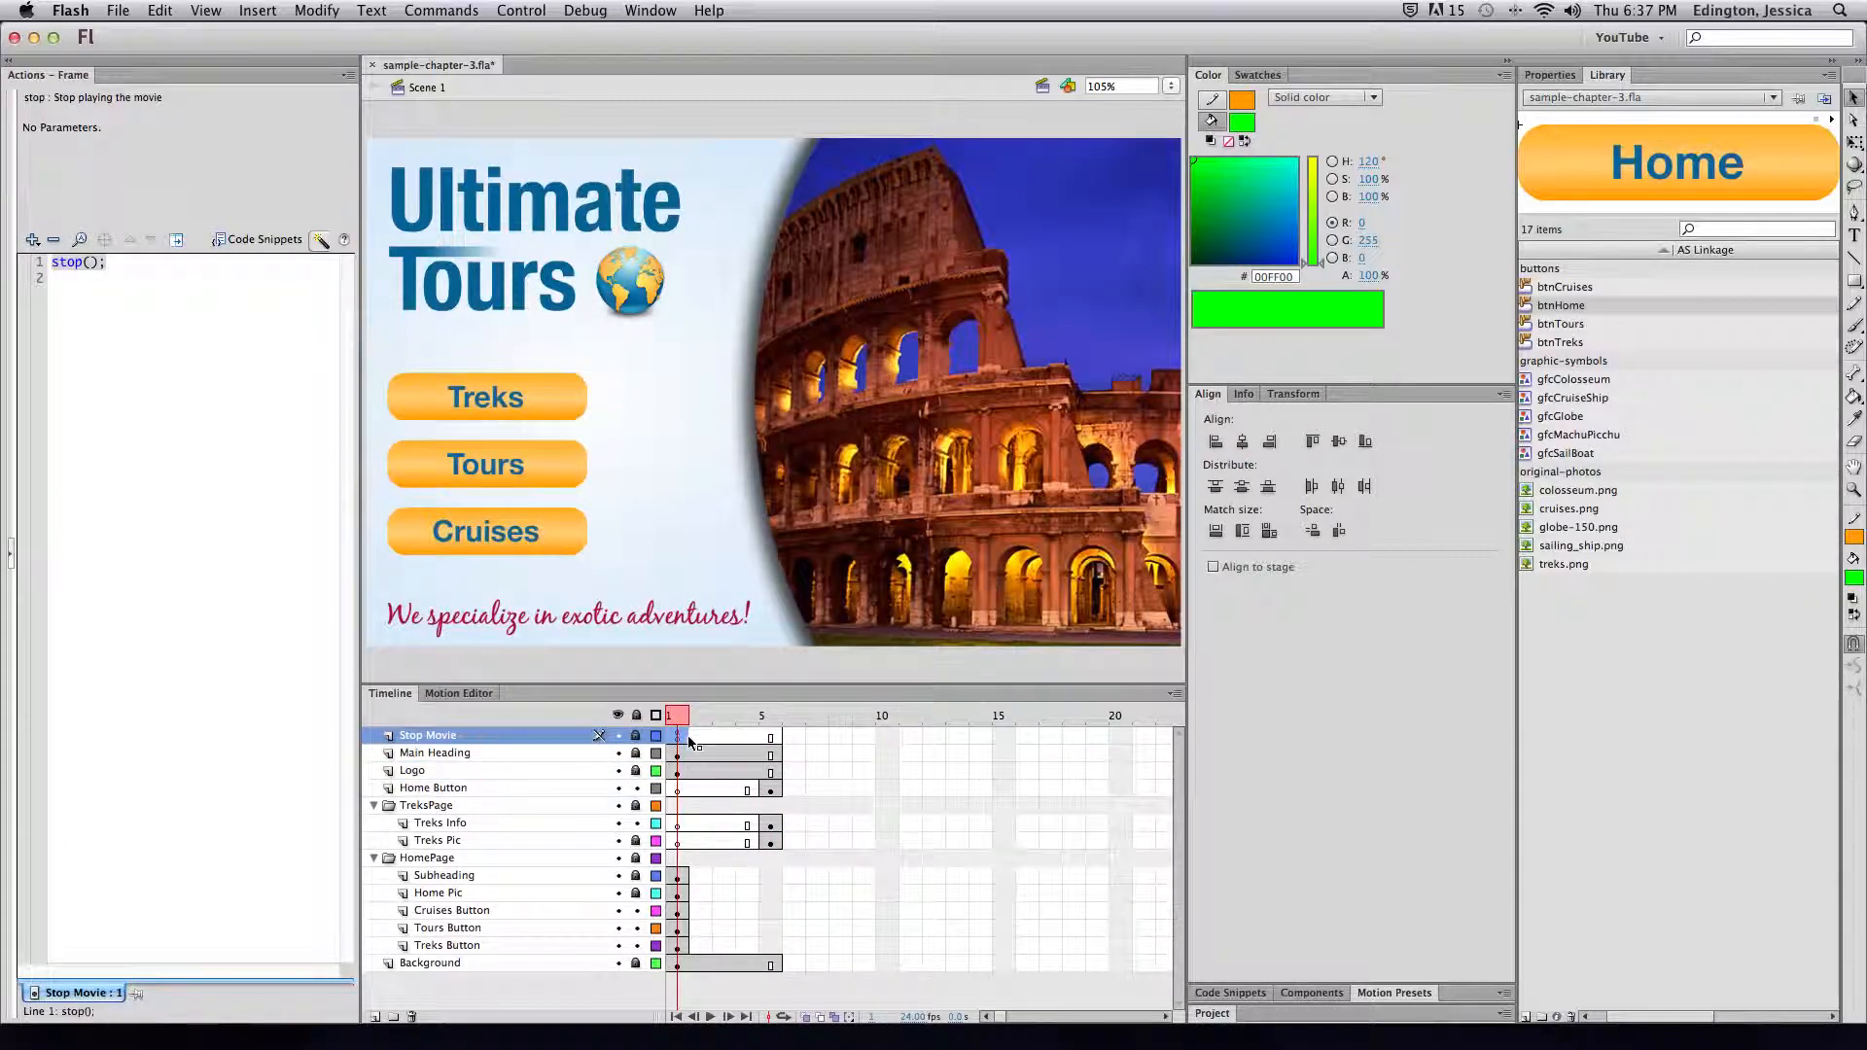
{"action": "left_click", "coordinate": [768, 755]}
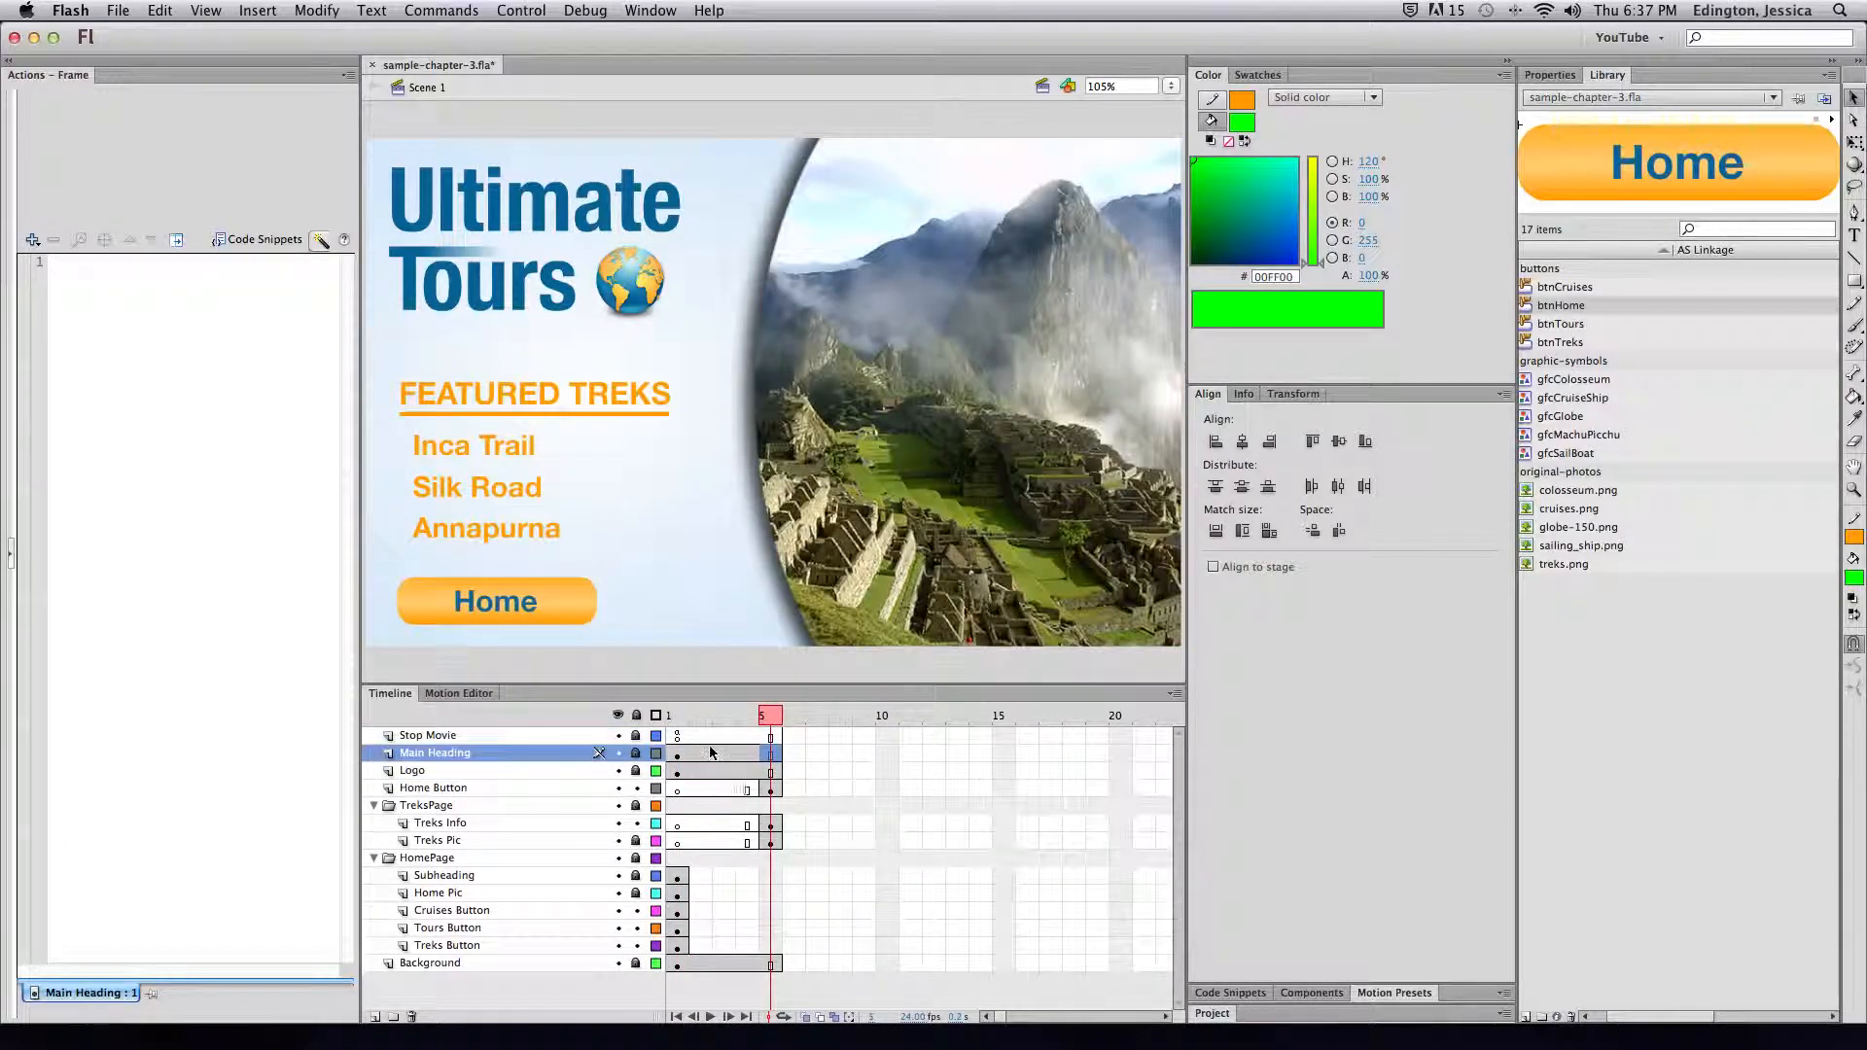
{"action": "left_click", "coordinate": [679, 739]}
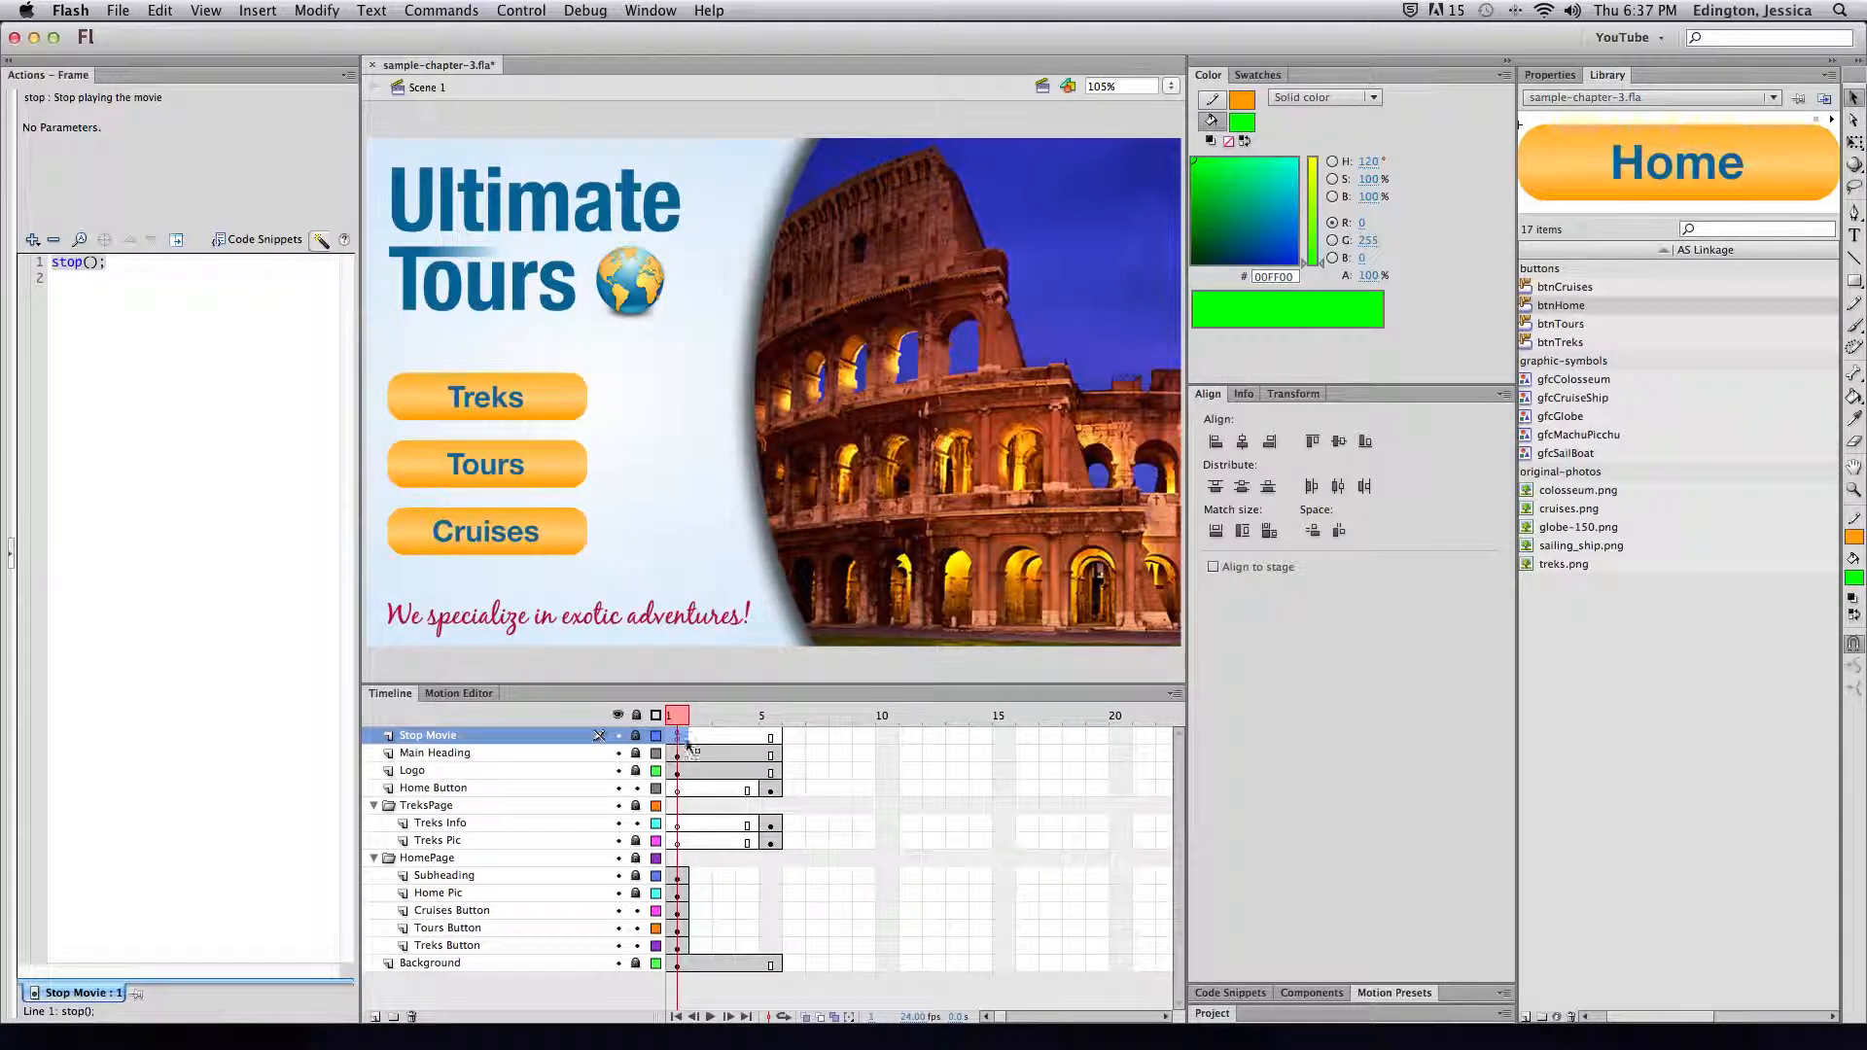
{"action": "left_click", "coordinate": [775, 741]}
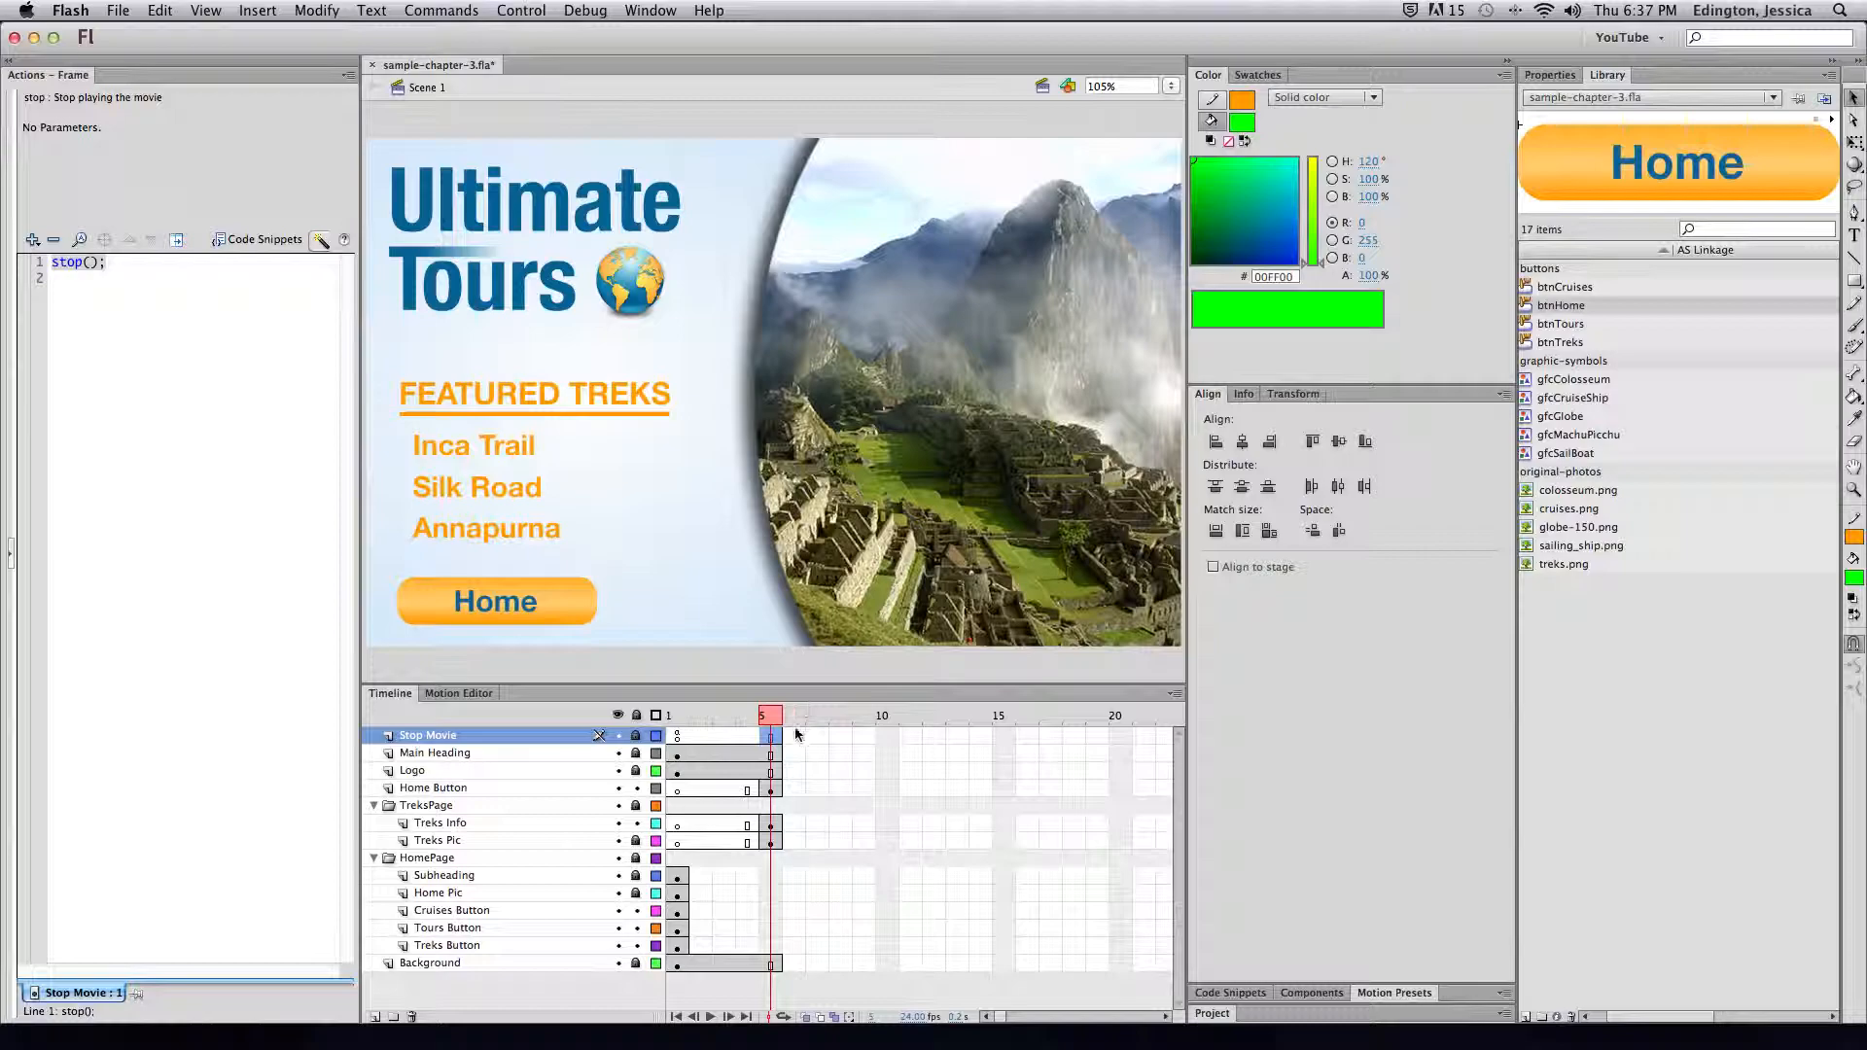
{"action": "left_click", "coordinate": [670, 735]}
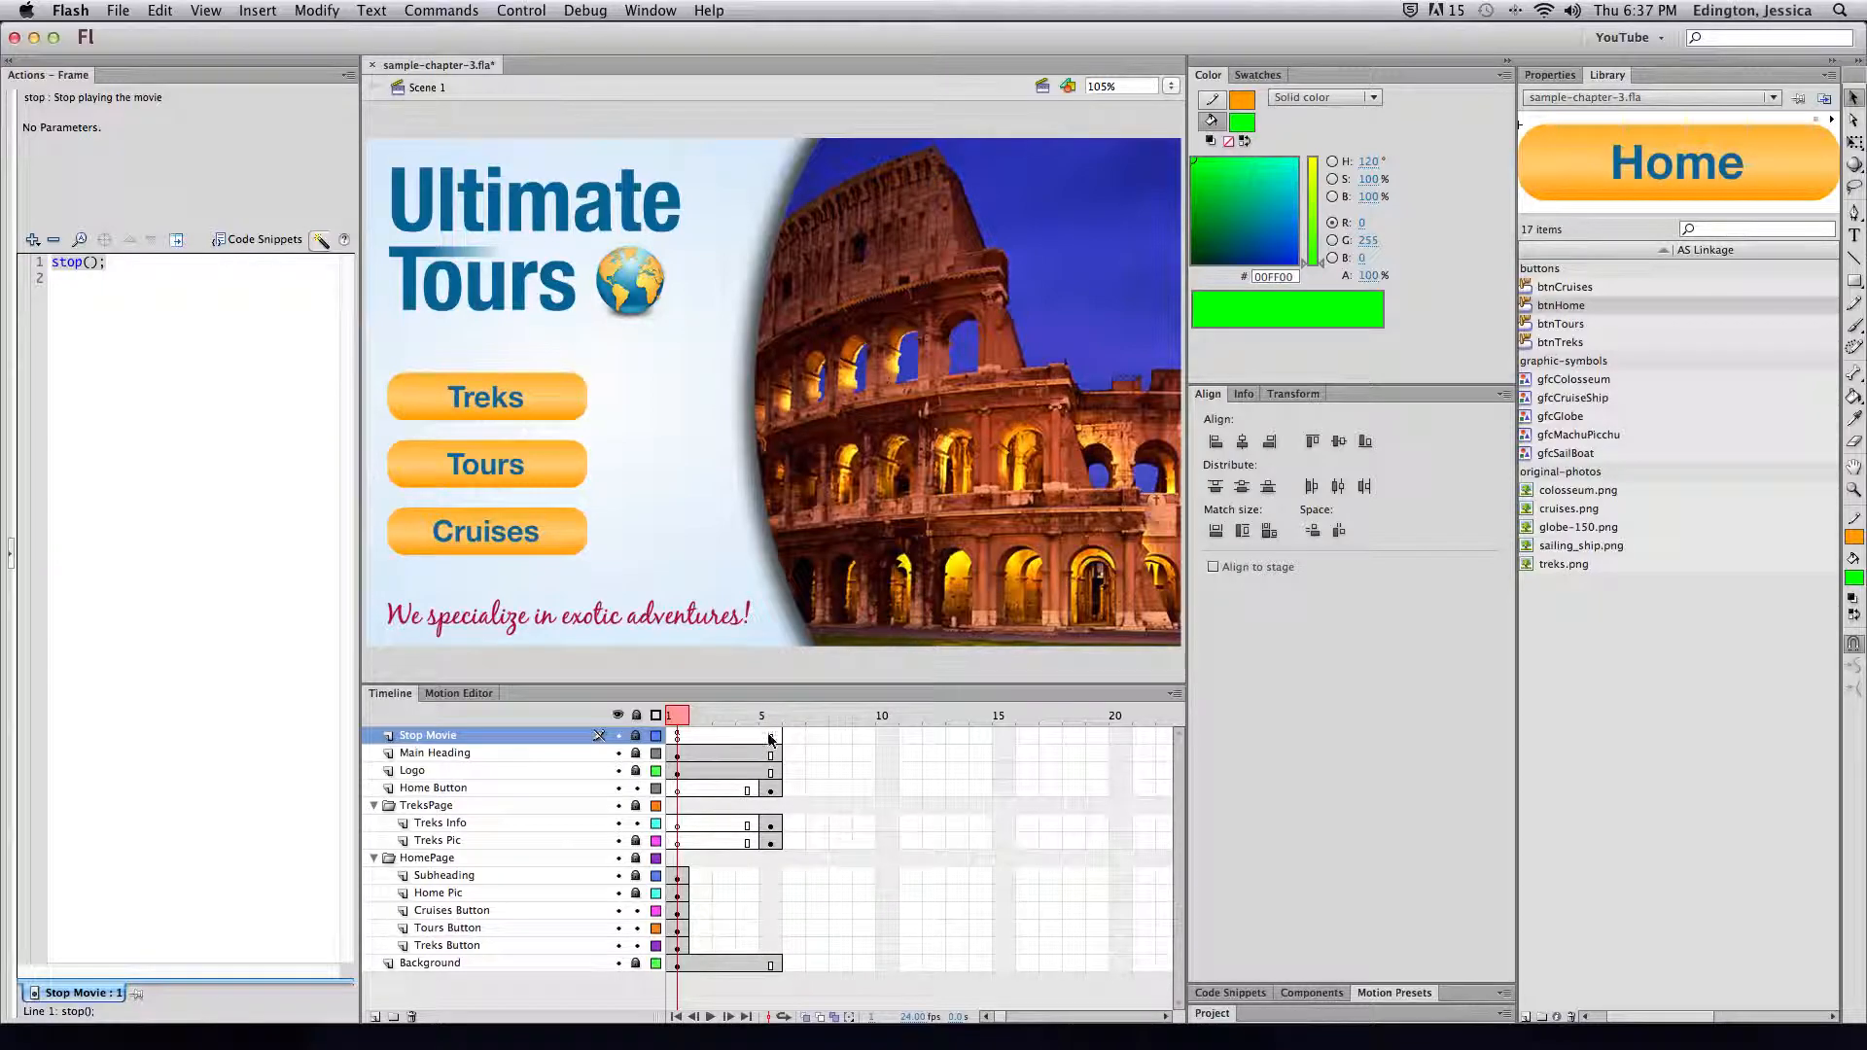
{"action": "left_click", "coordinate": [541, 391]}
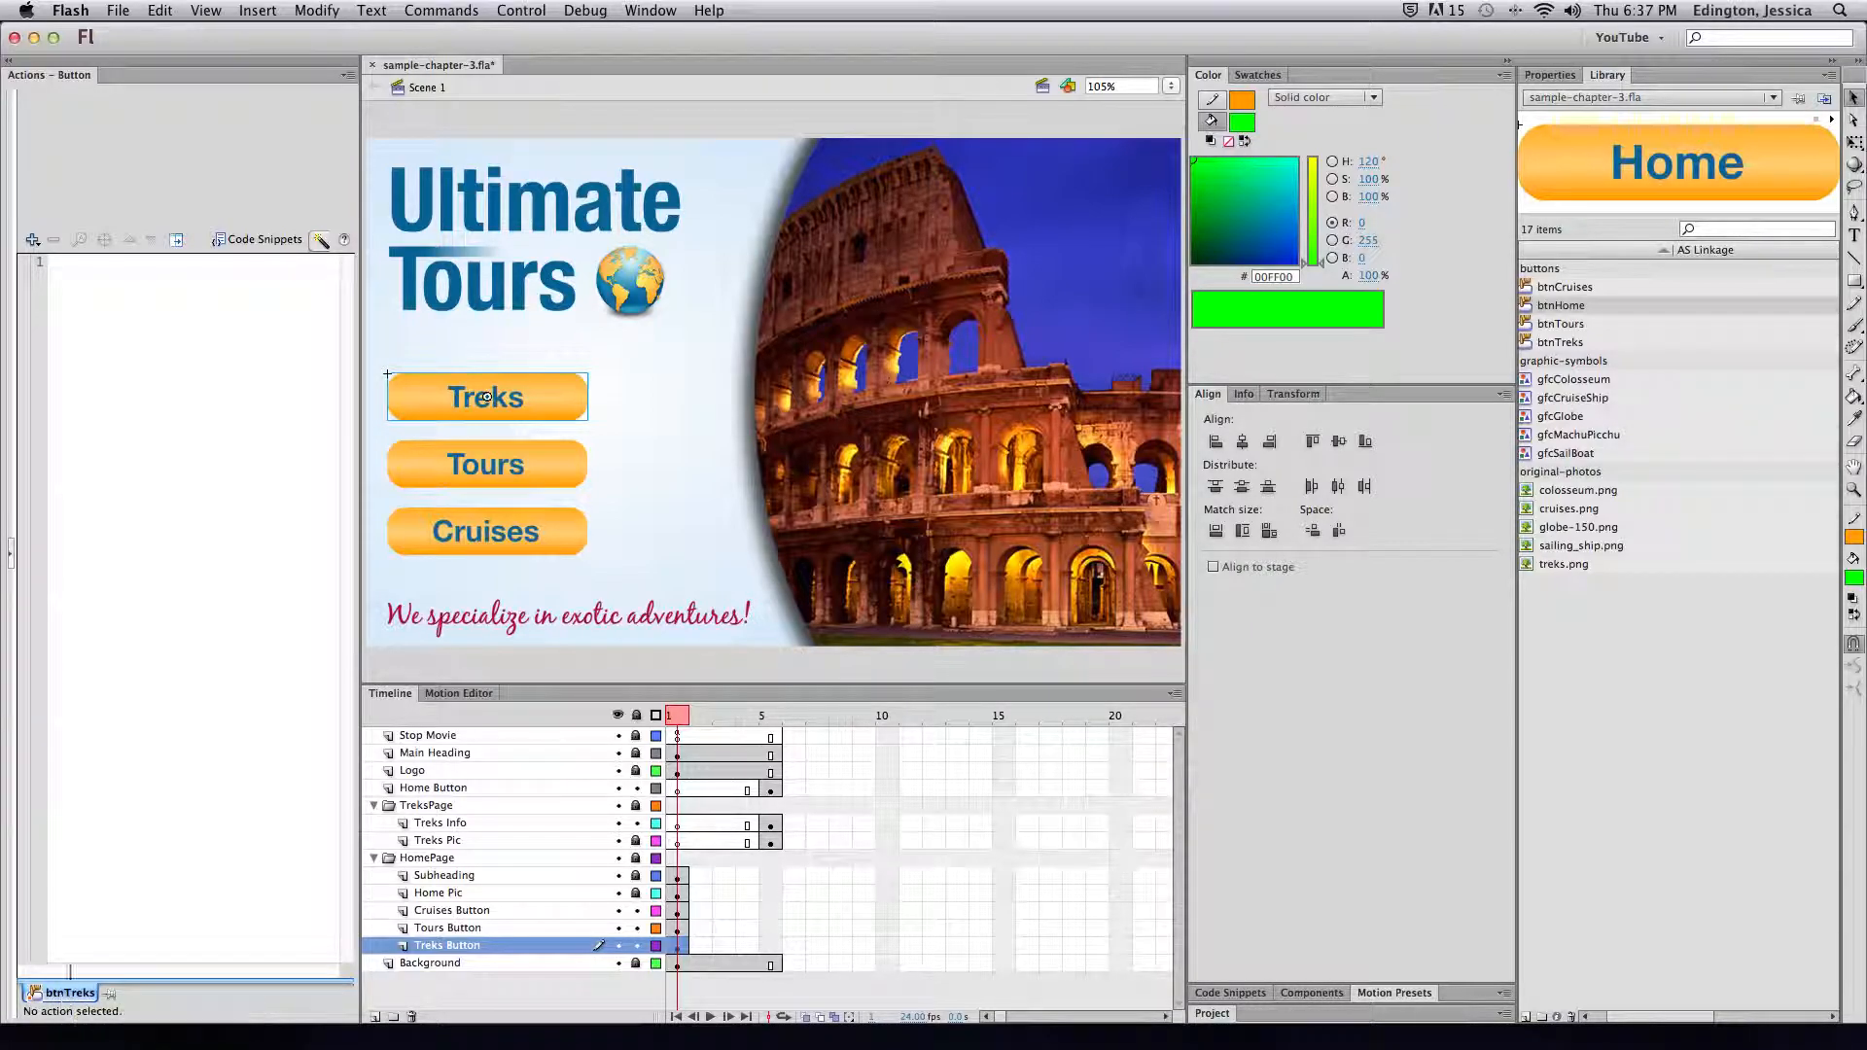
{"action": "left_click", "coordinate": [33, 241]}
Give btnTreks an on (release) gotoAndStop(5) action and test the movie
{"action": "mouse_move", "coordinate": [55, 262]}
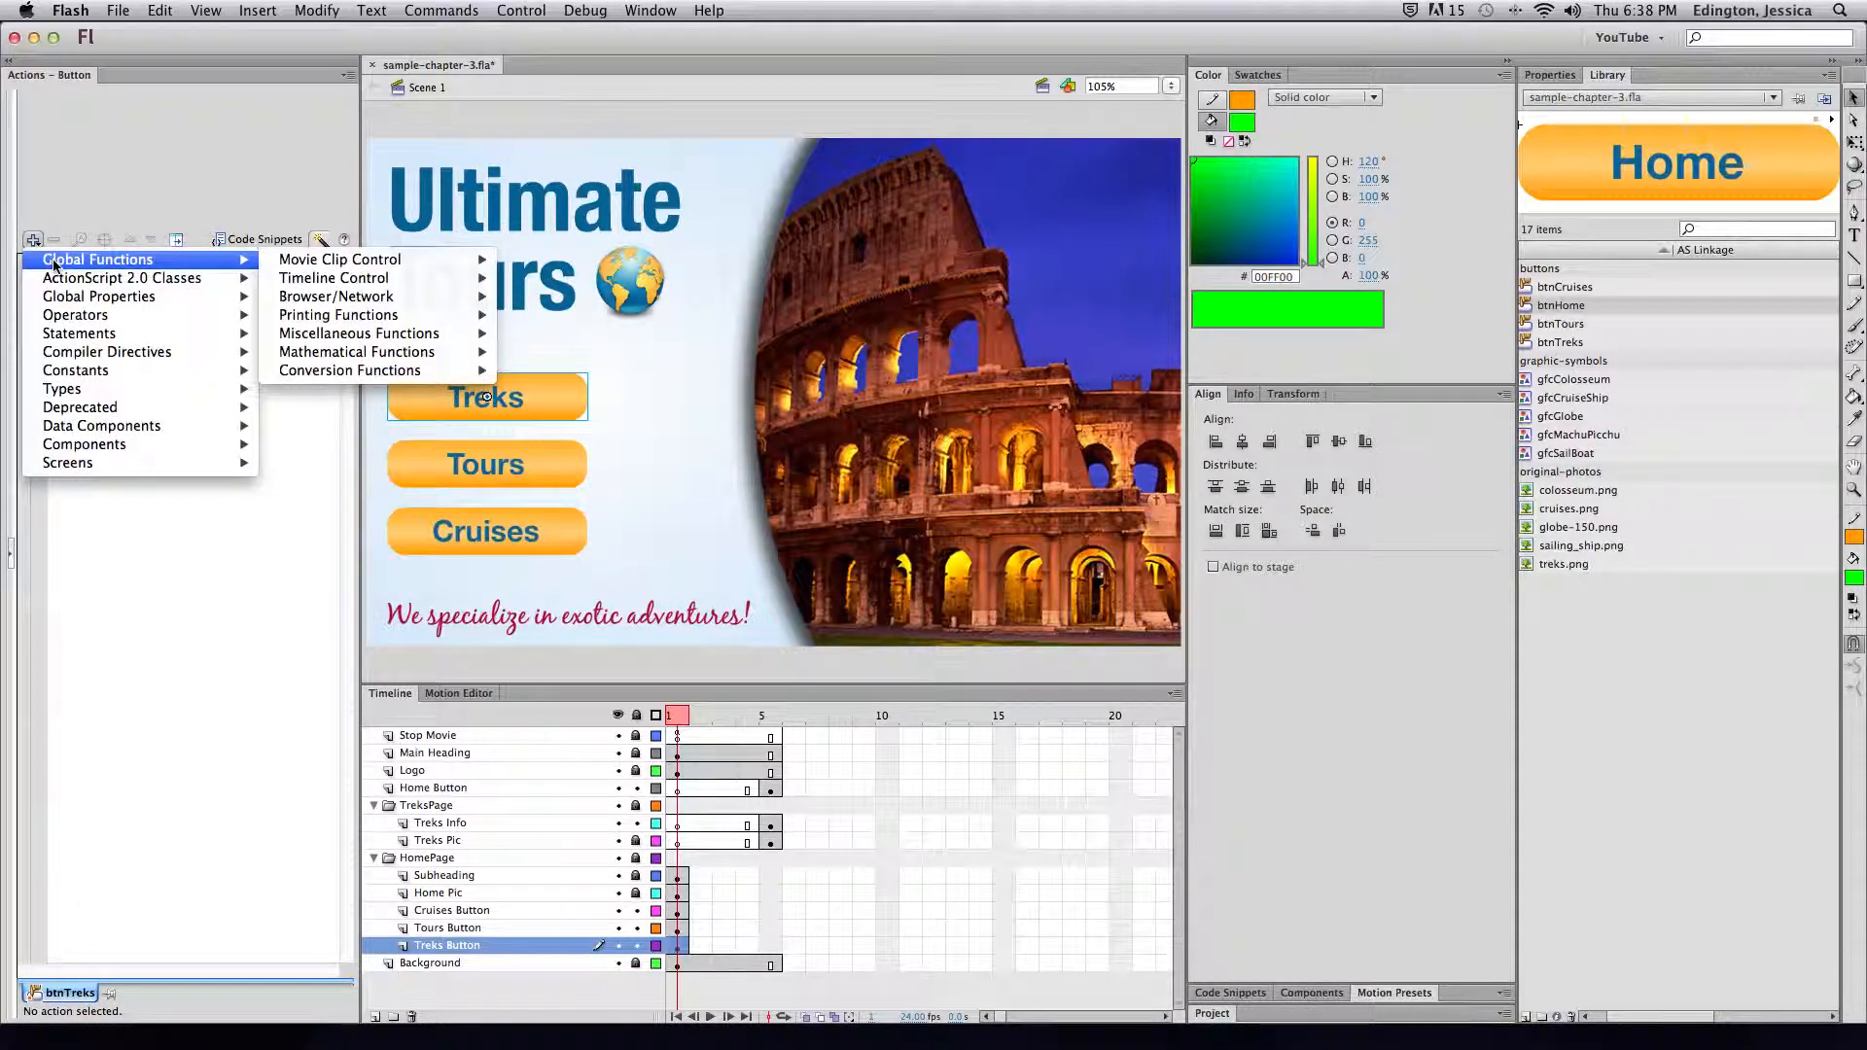
{"action": "mouse_move", "coordinate": [467, 279]}
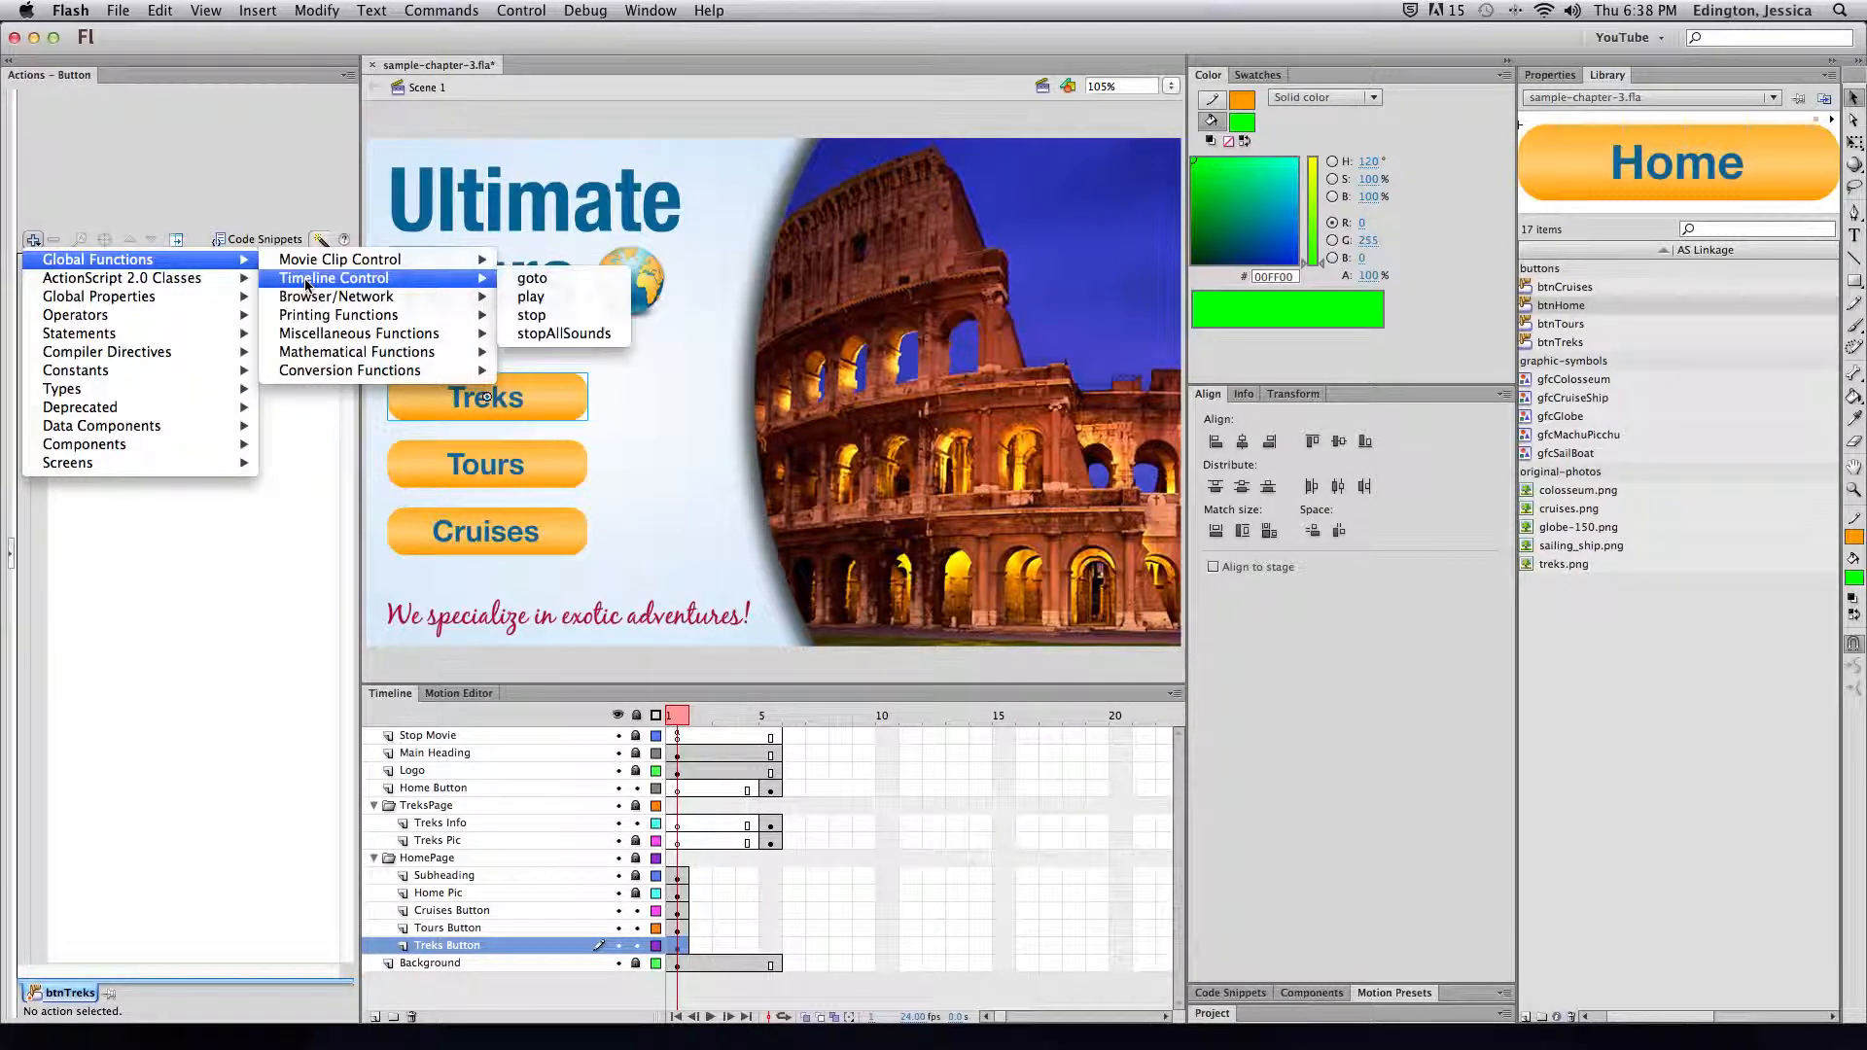
{"action": "left_click", "coordinate": [532, 278]}
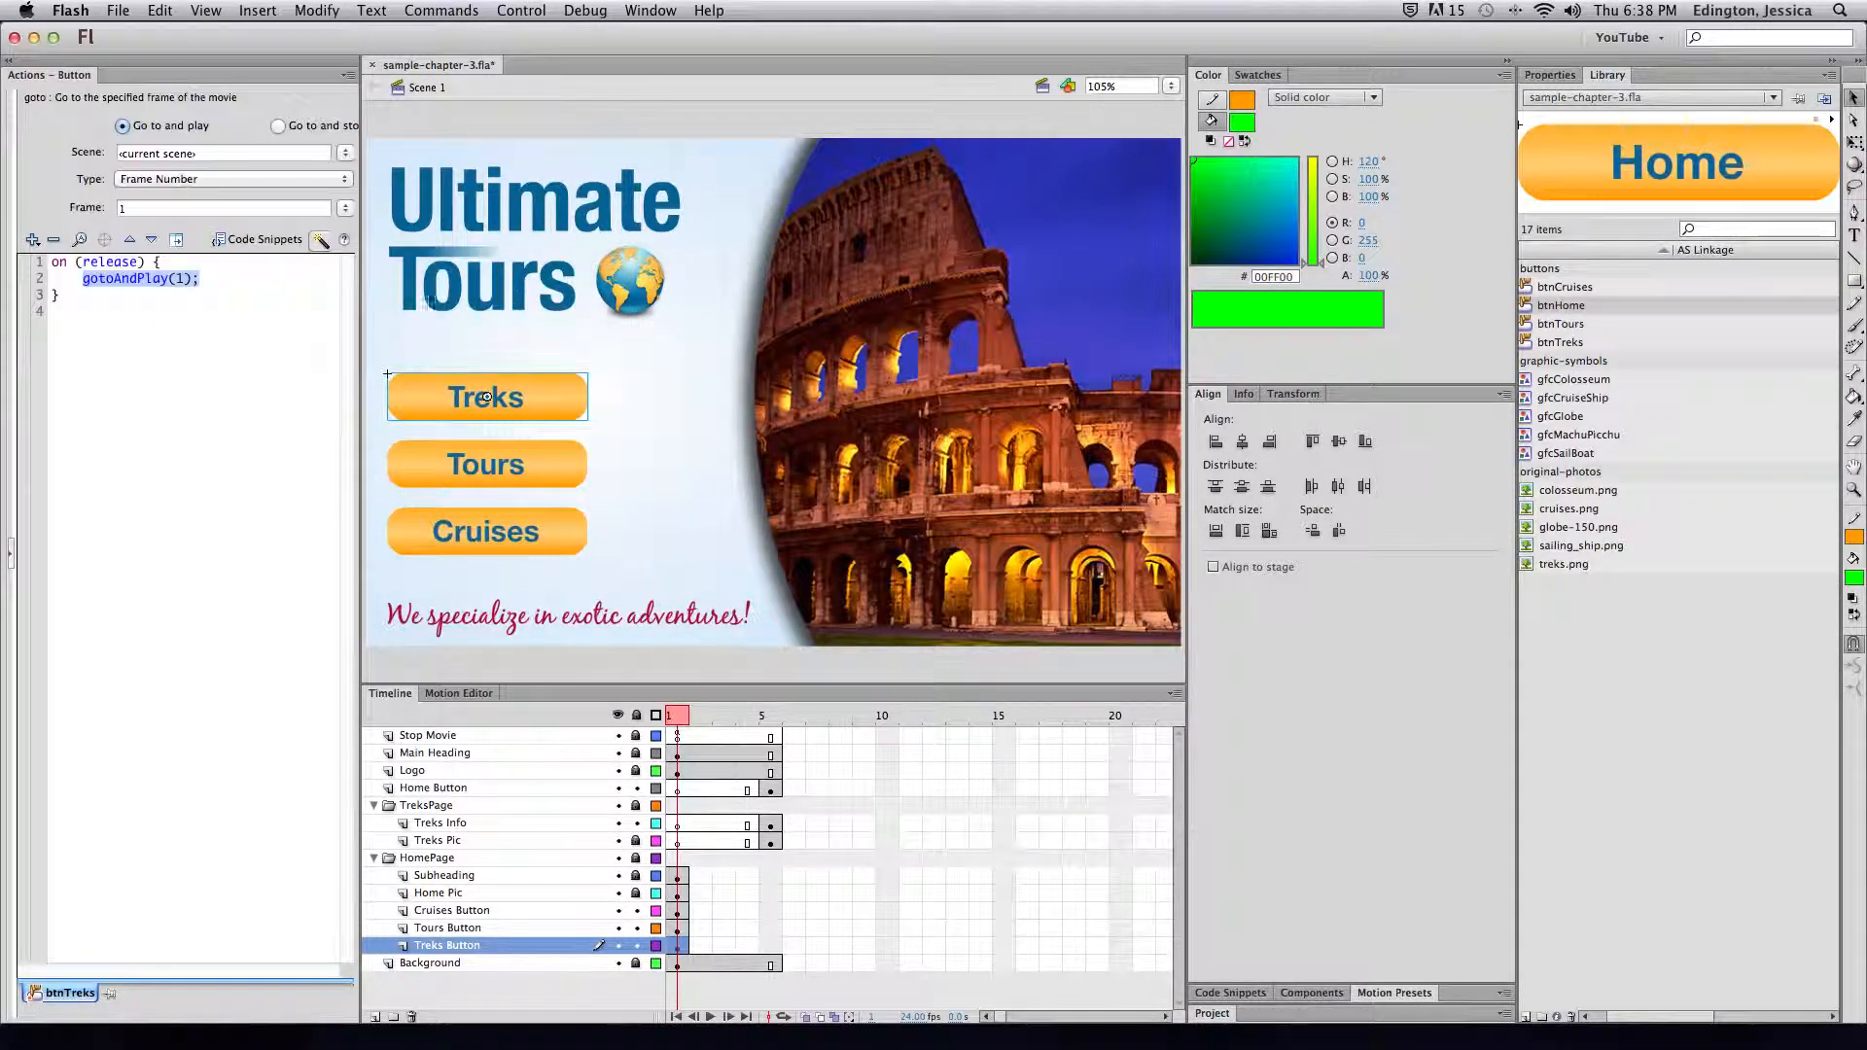
{"action": "double_click", "coordinate": [125, 211]}
{"action": "type", "text": "5"}
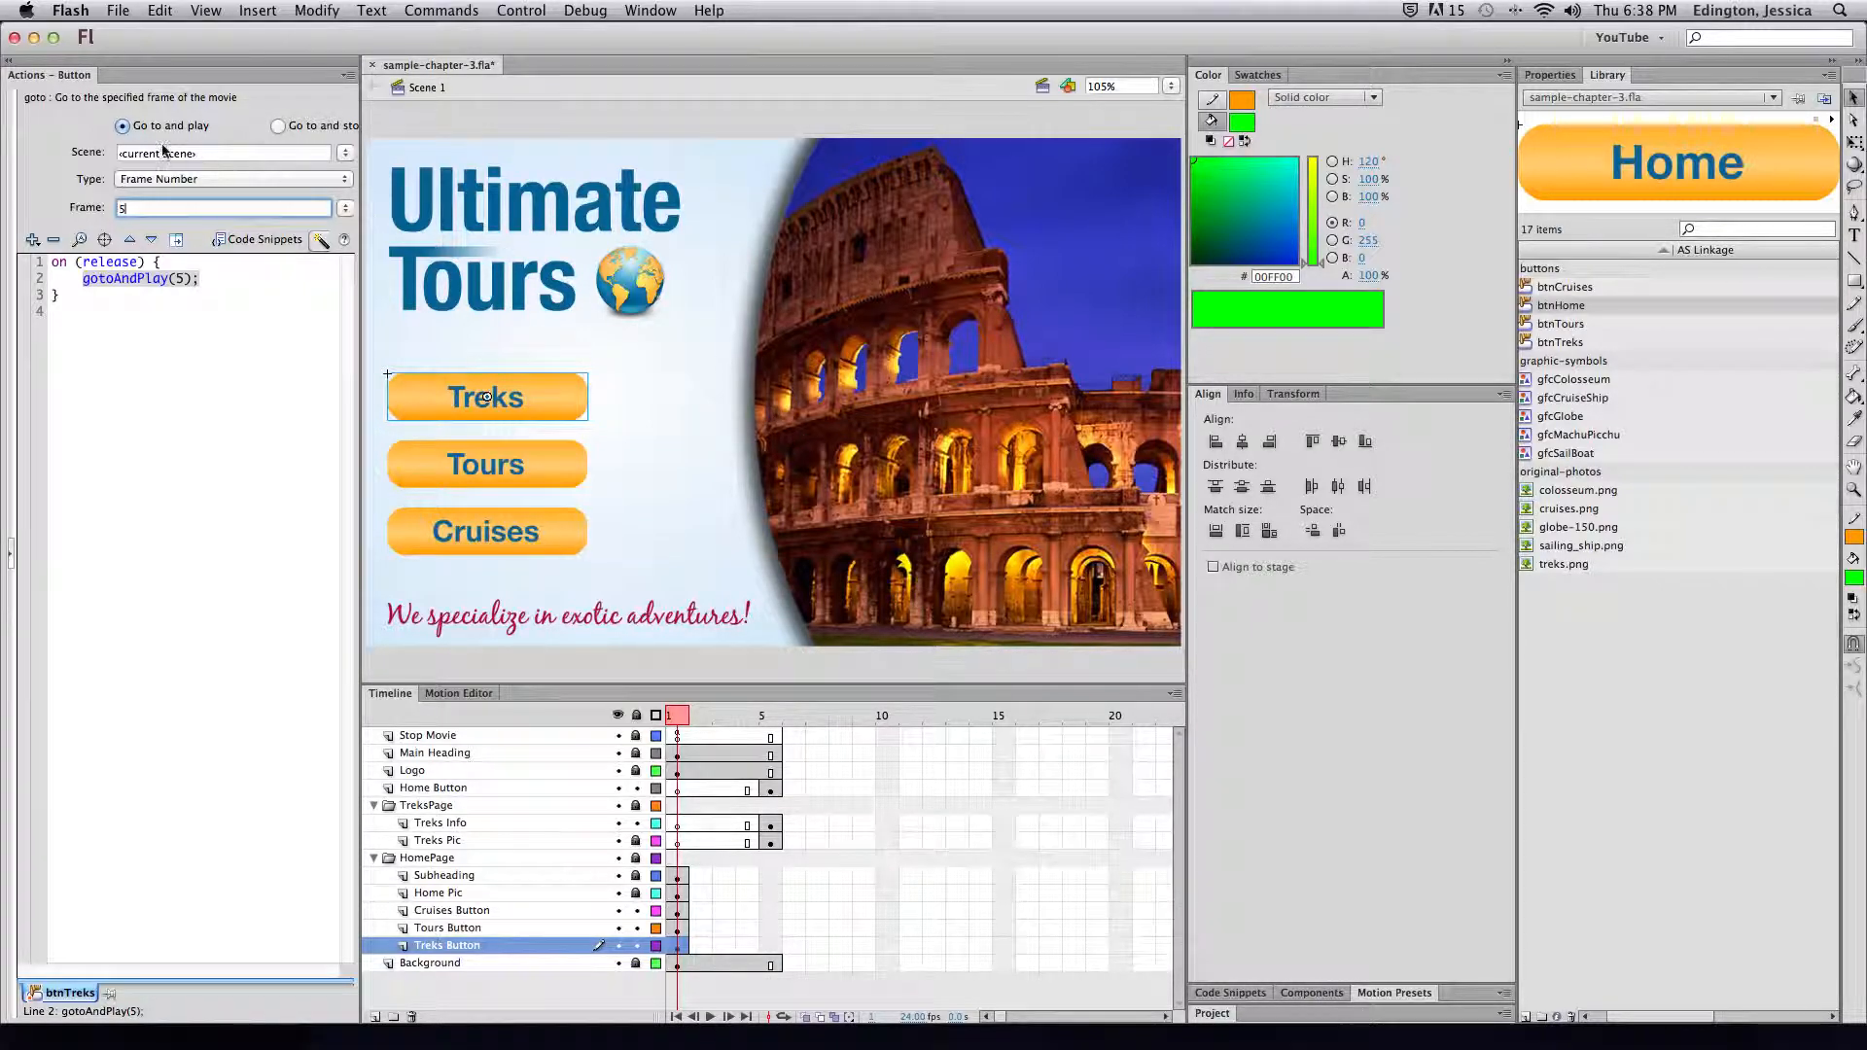
{"action": "left_click", "coordinate": [279, 127]}
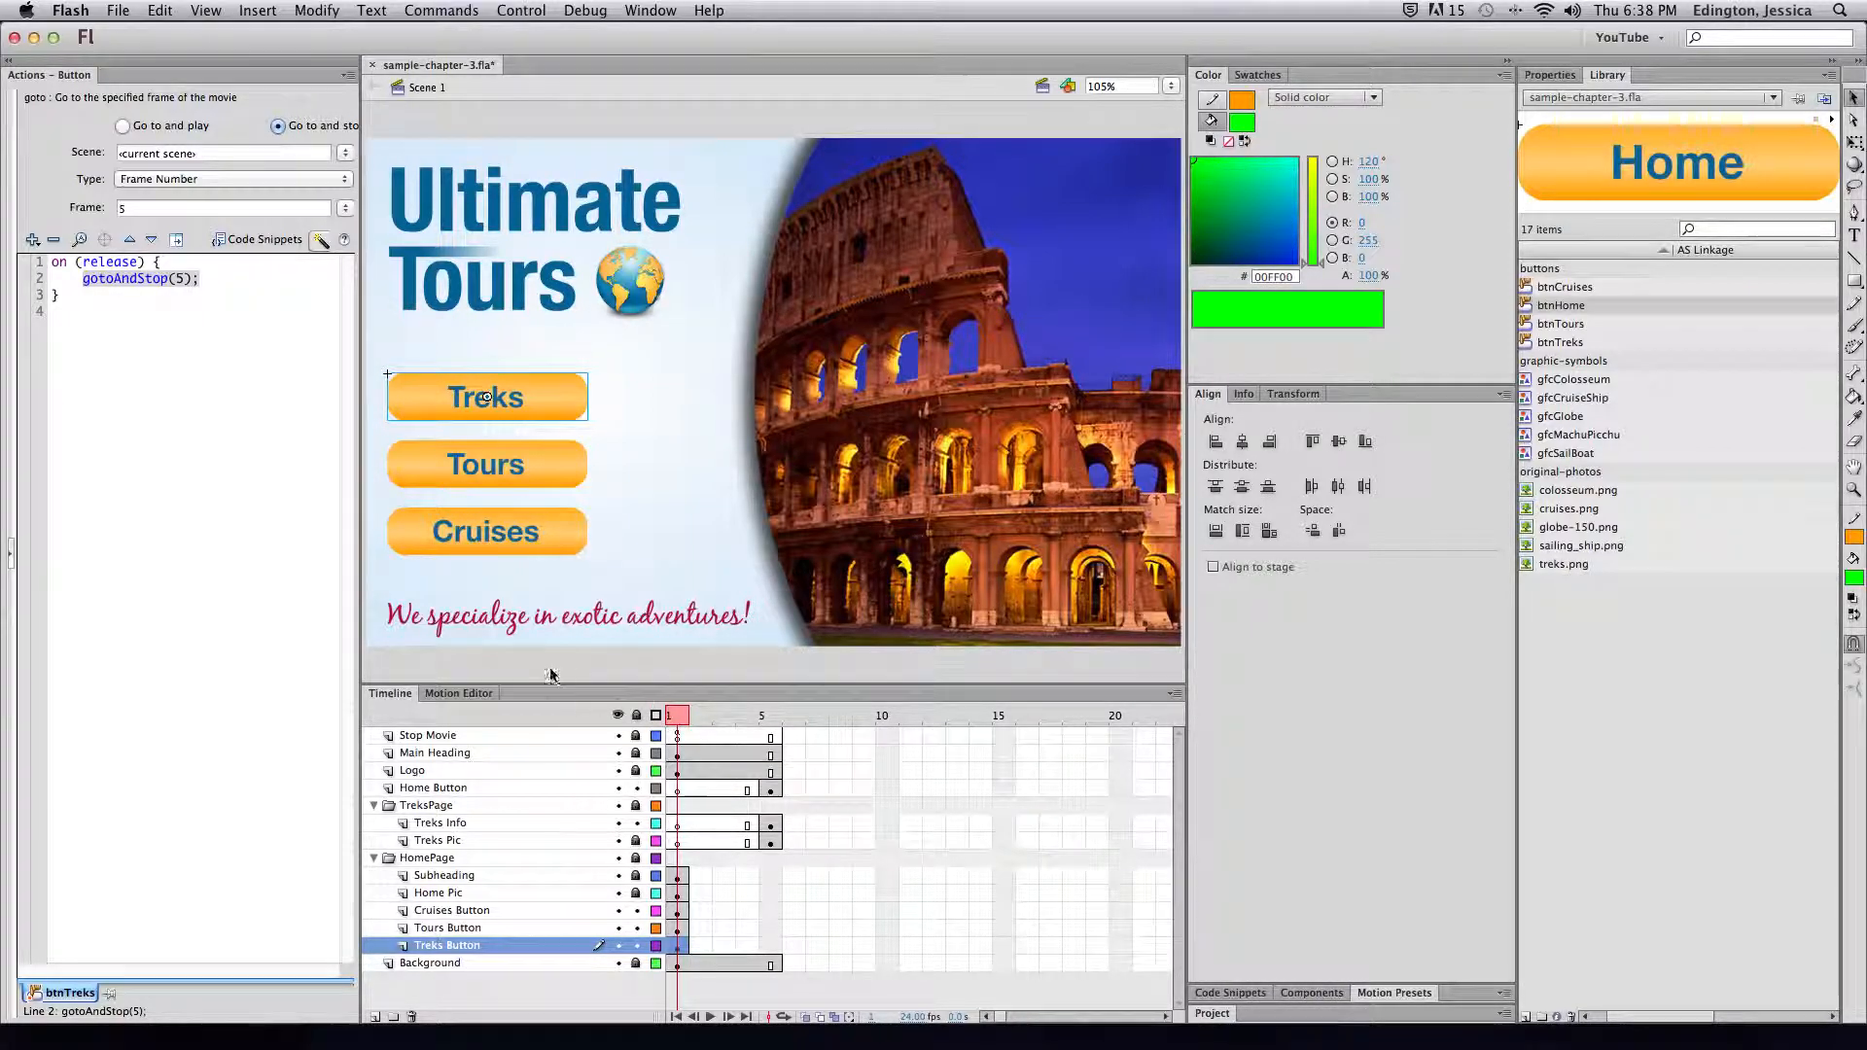
{"action": "key", "text": "super+Return"}
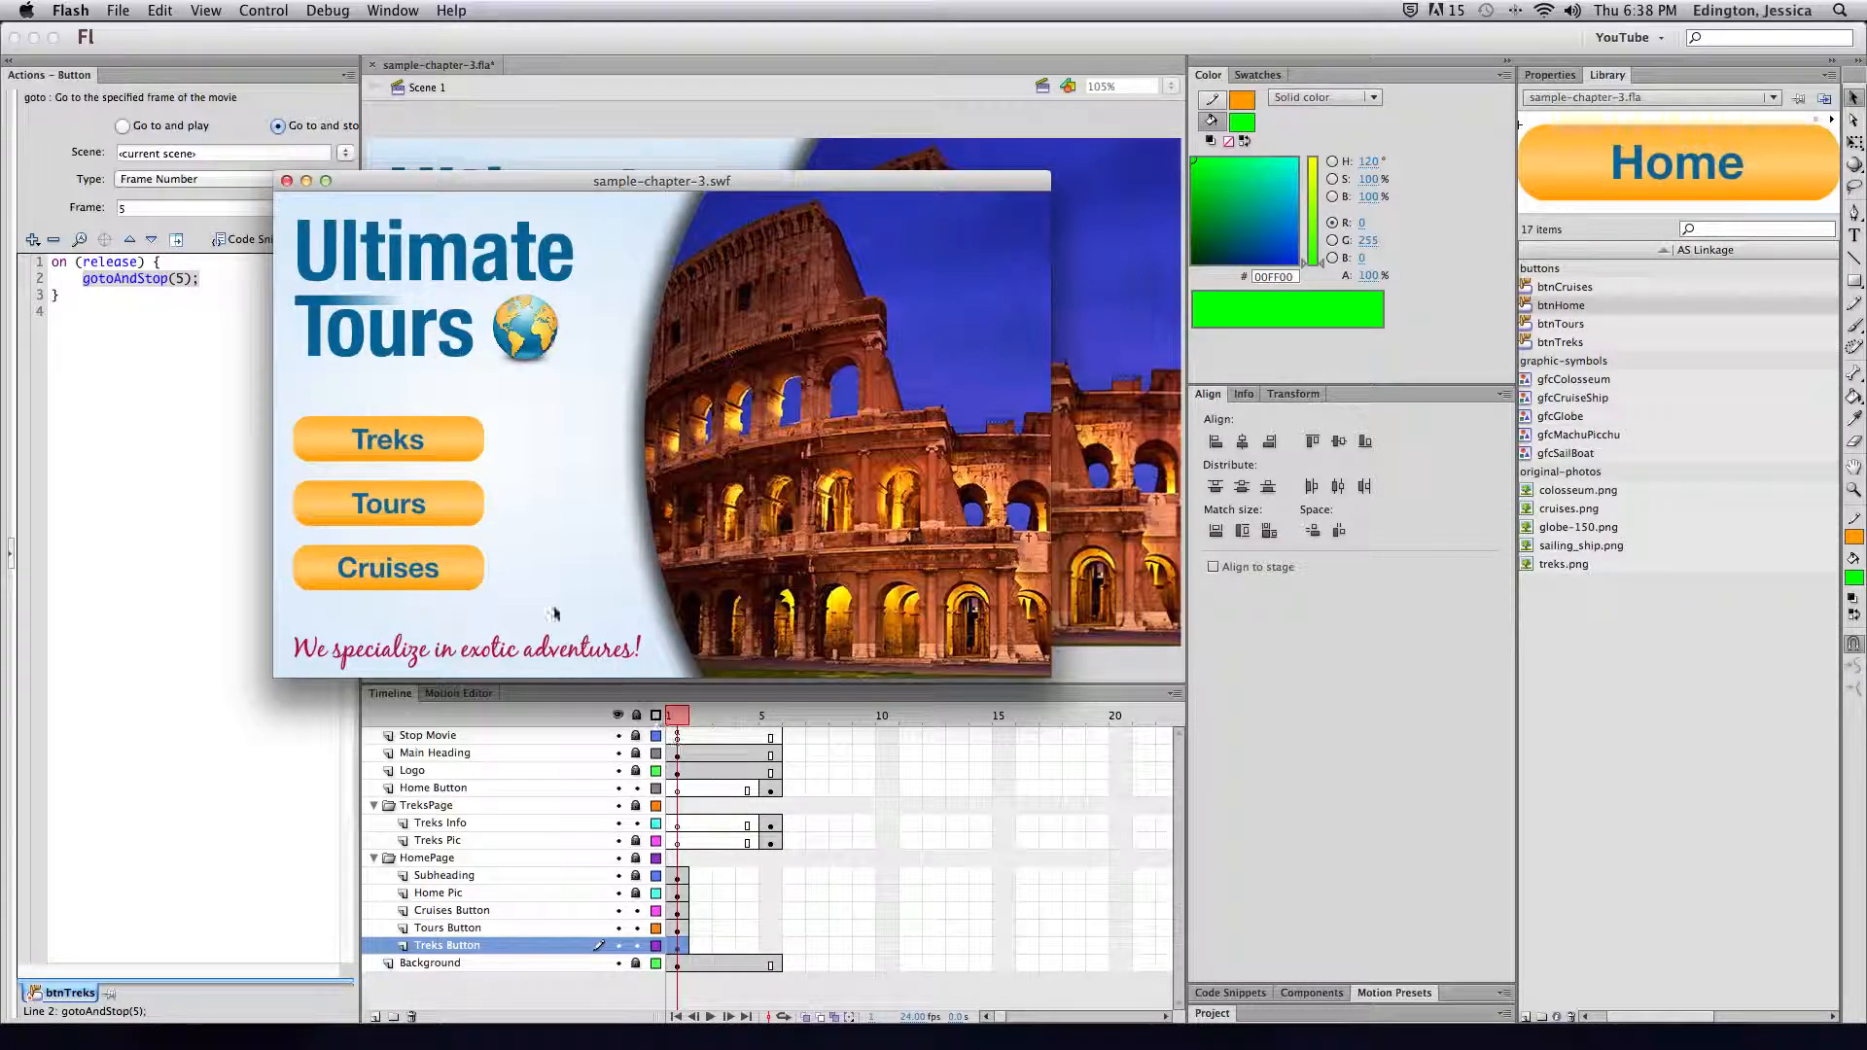
Try Treks in the test, close it, and switch the action to Go to and play
{"action": "left_click", "coordinate": [429, 449]}
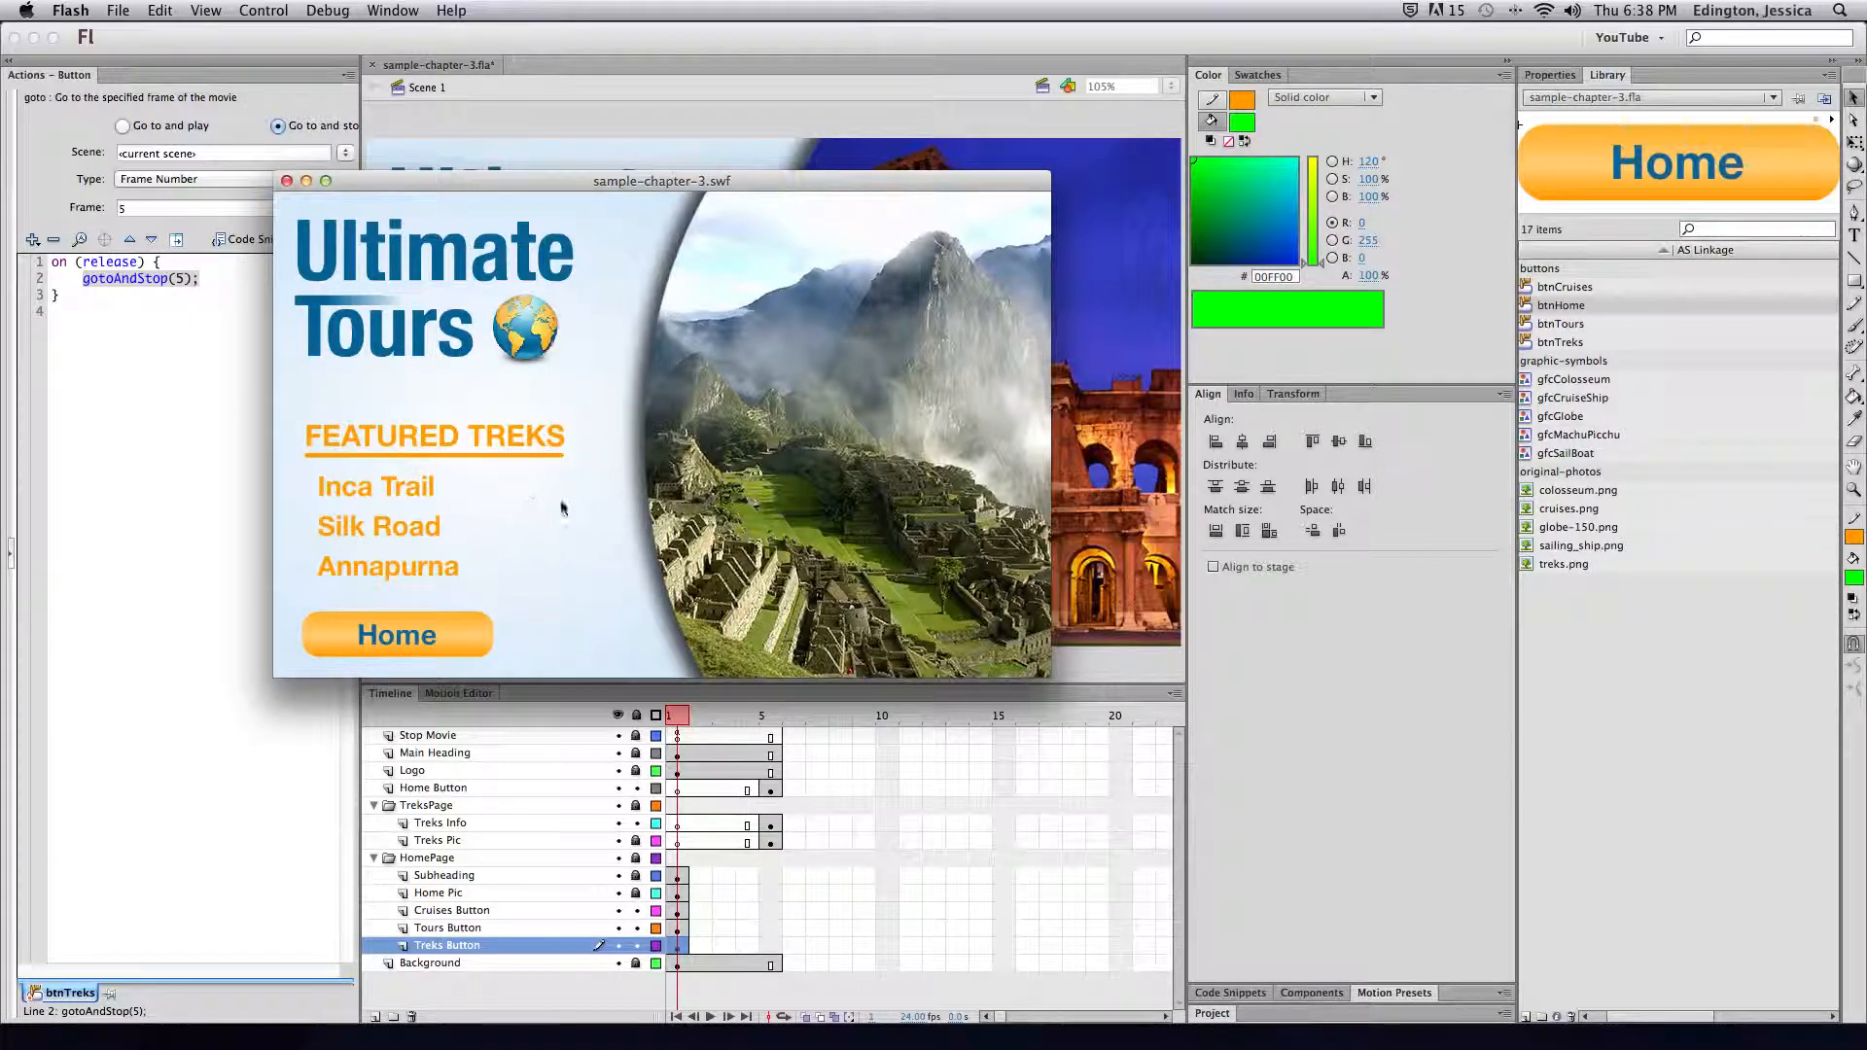
{"action": "key", "text": "super+w"}
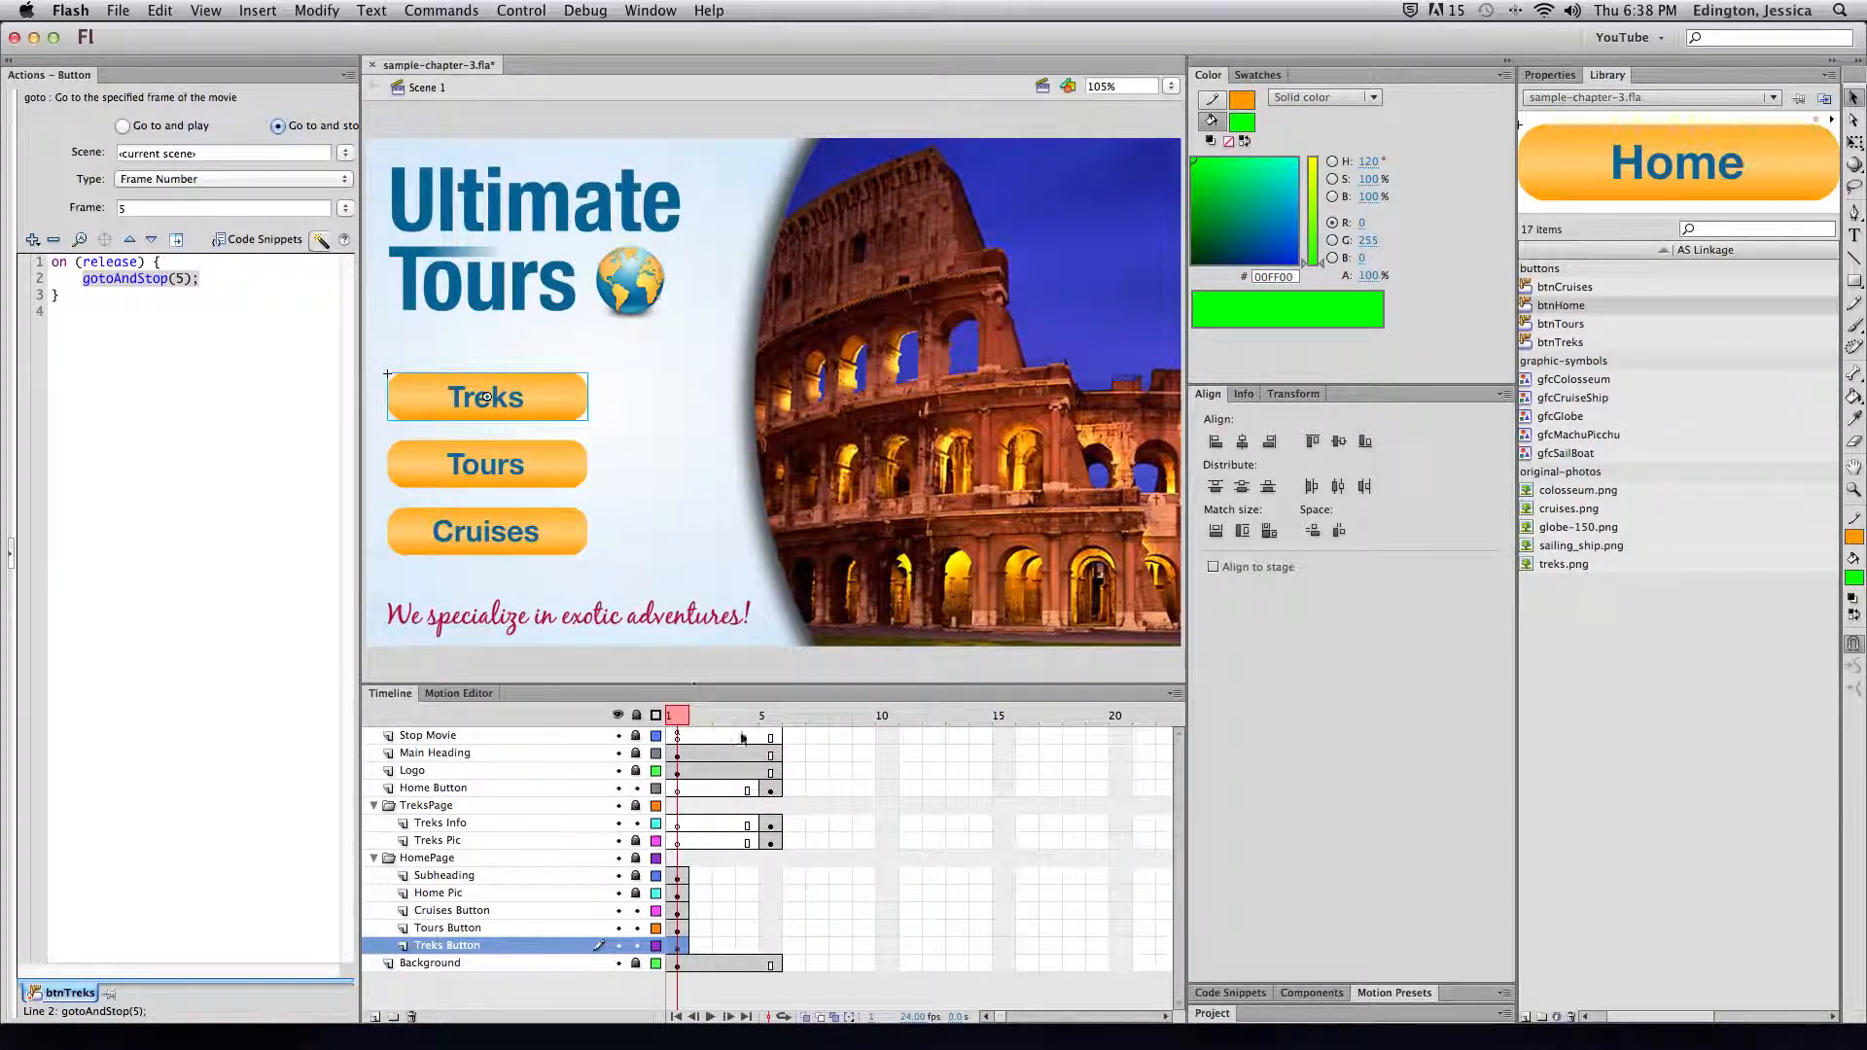
{"action": "left_click", "coordinate": [163, 128]}
Retest the gotoAndPlay(5) Treks jump, close the test, and select Stop Movie frame 5
{"action": "key", "text": "super+Return"}
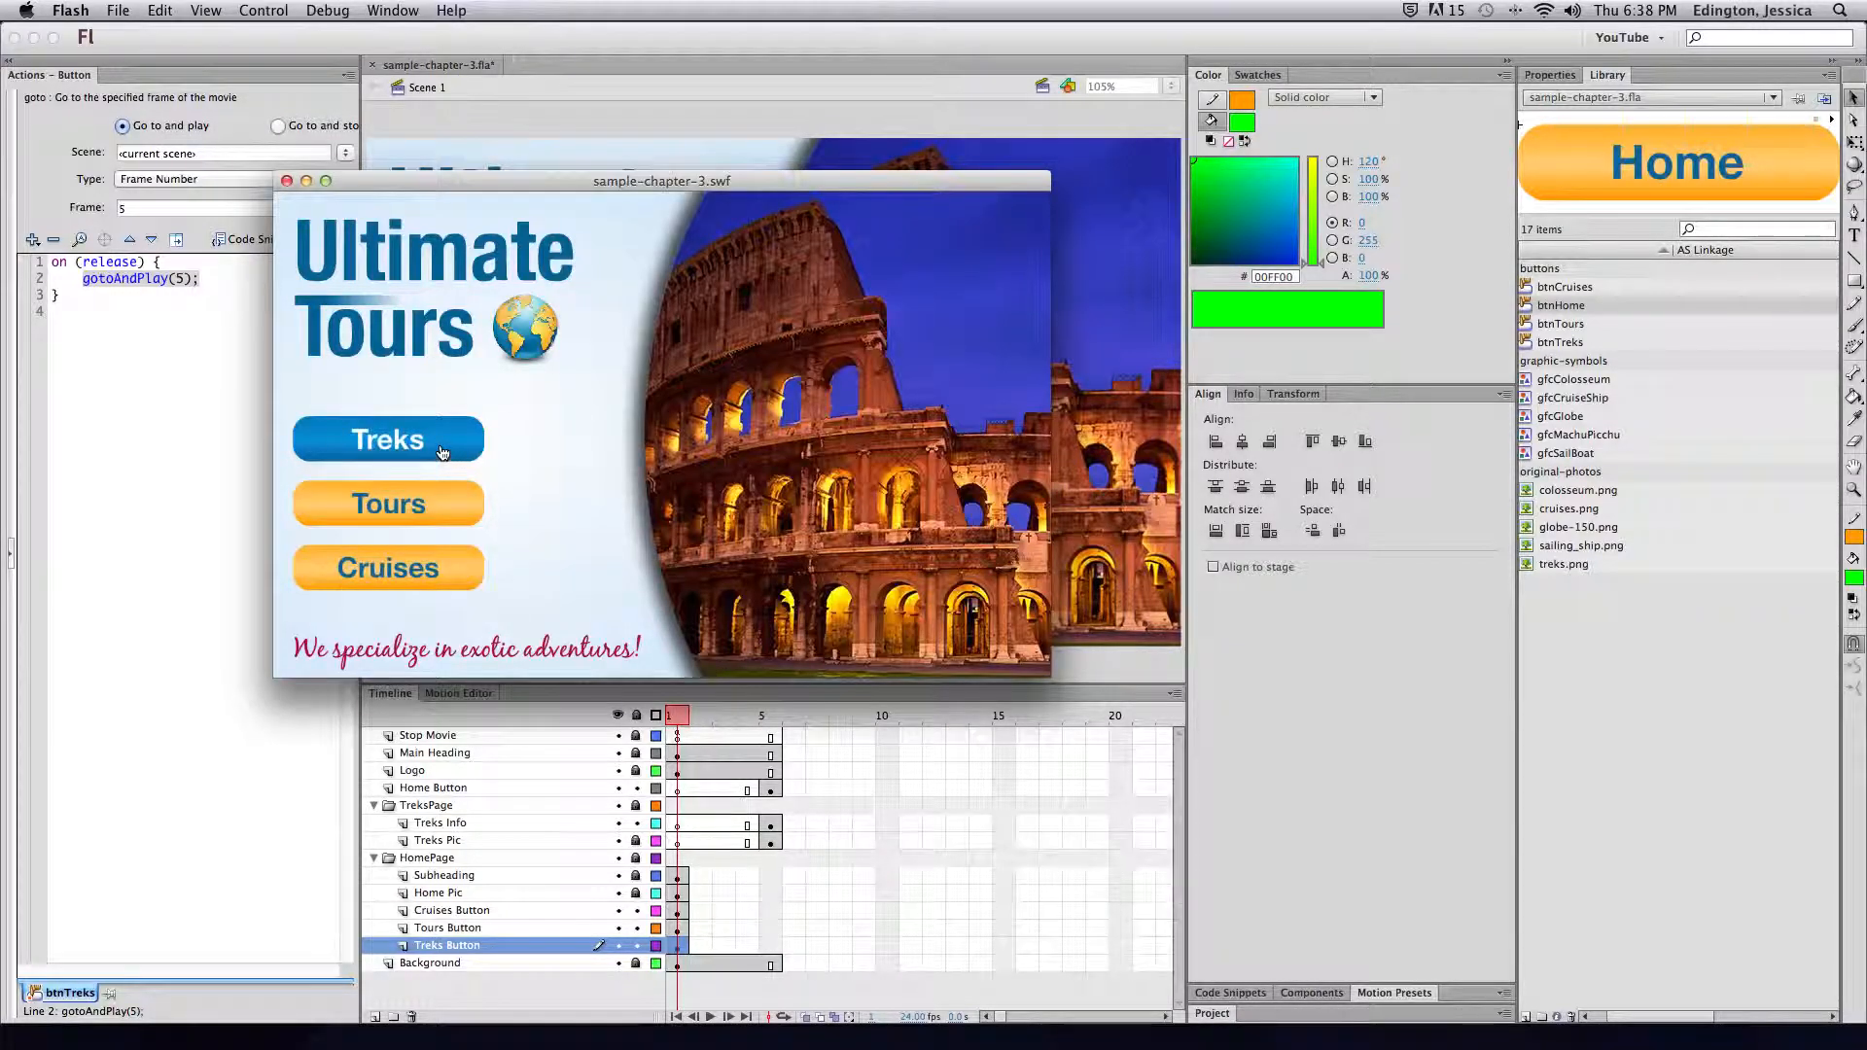
{"action": "left_click", "coordinate": [445, 451]}
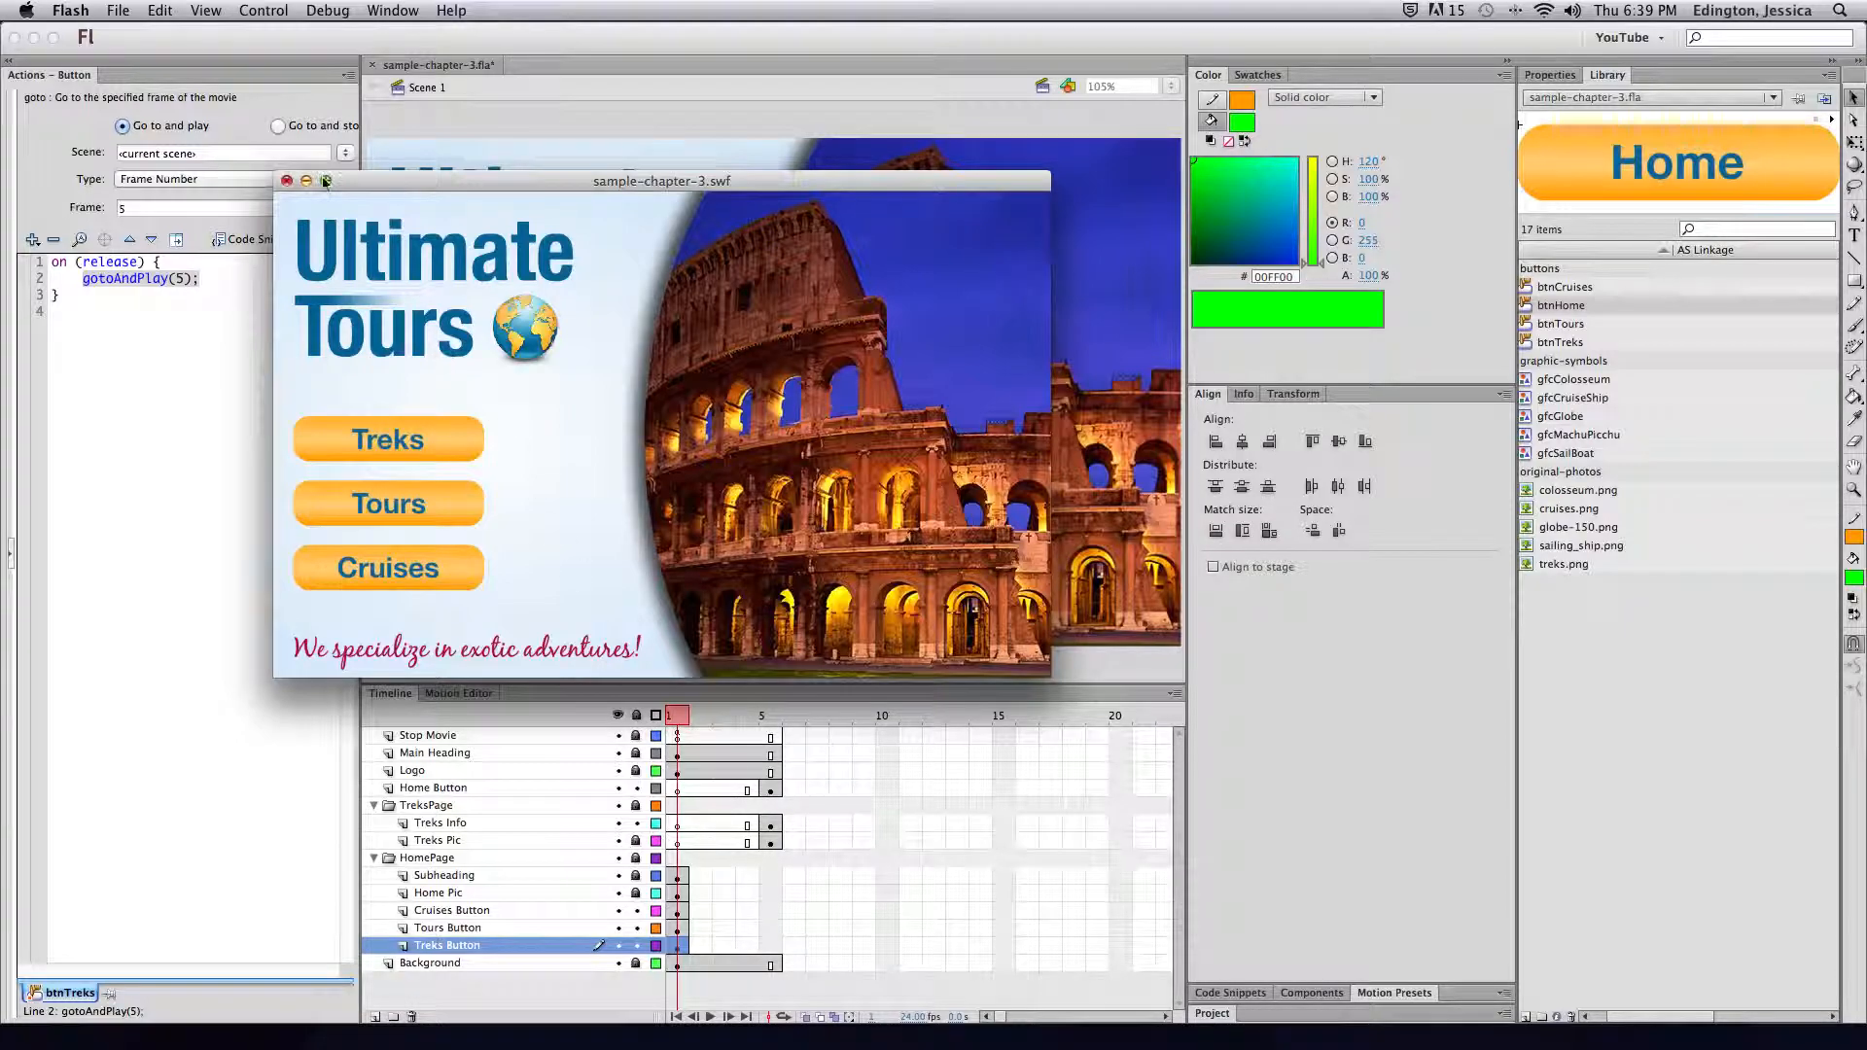
{"action": "left_click", "coordinate": [286, 181]}
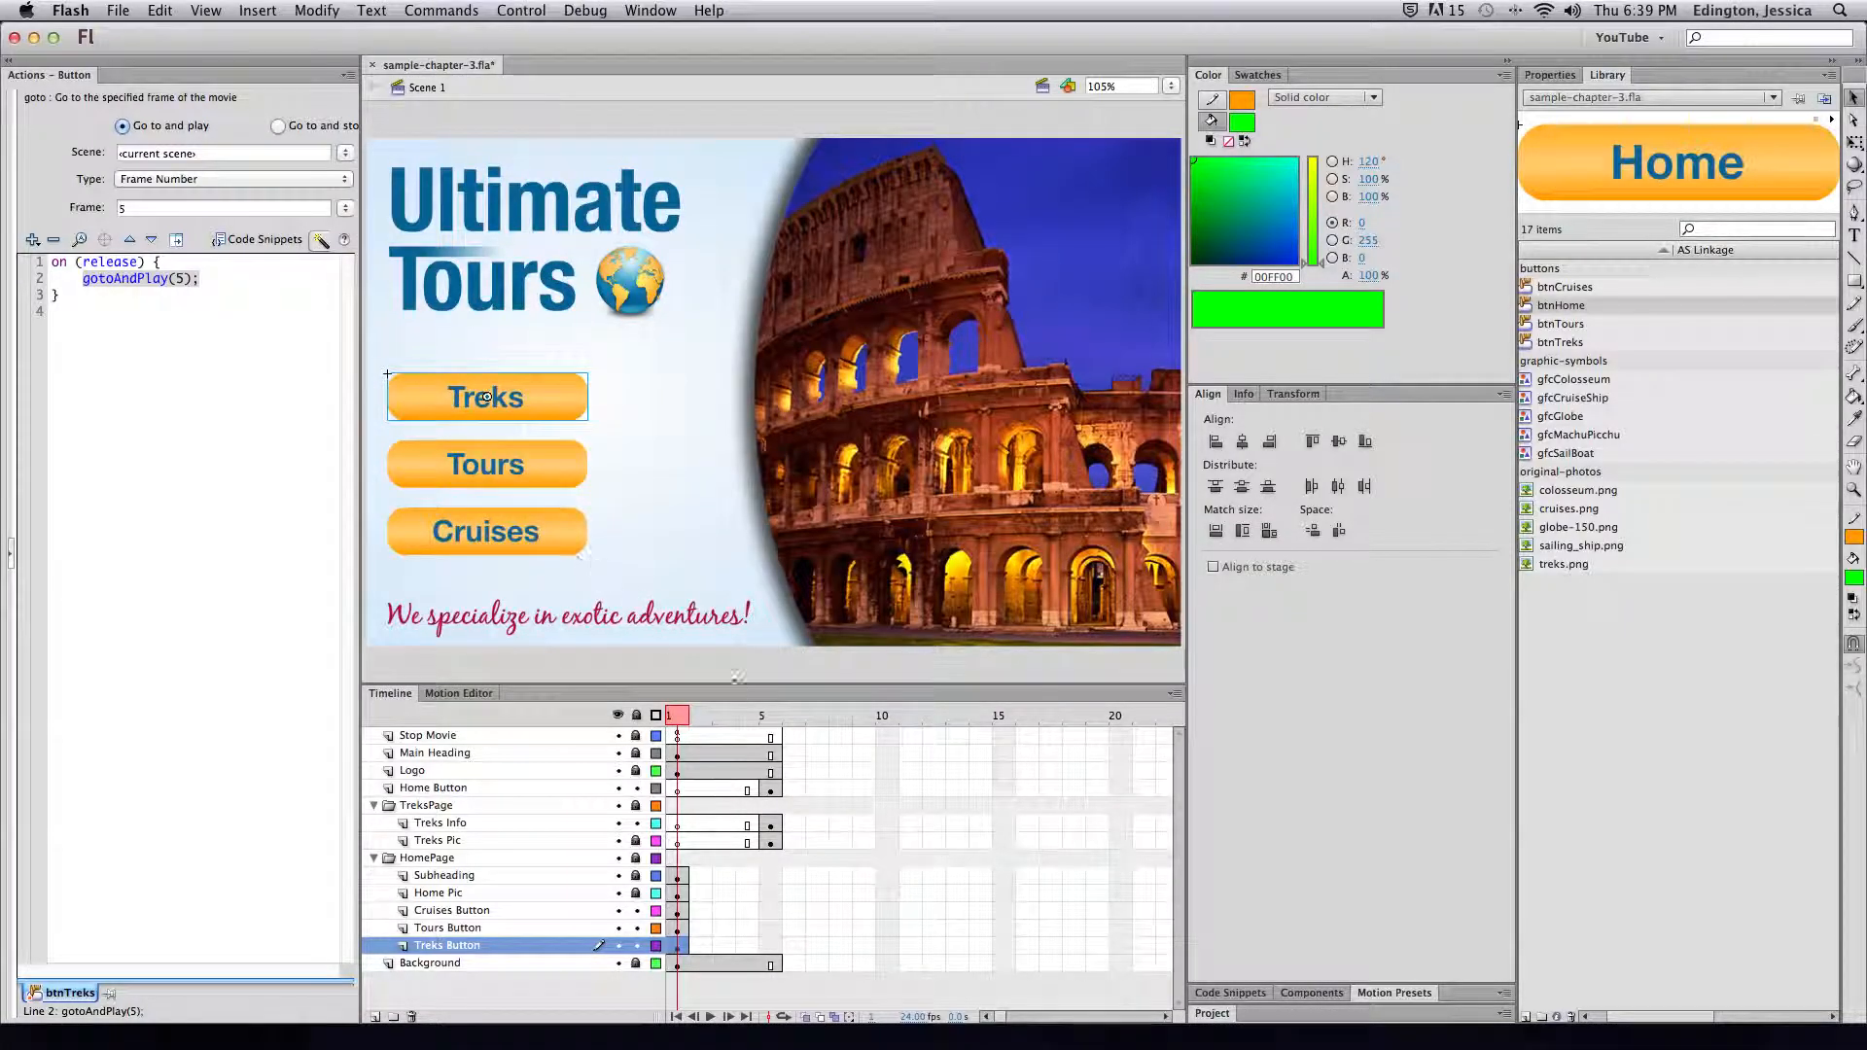
{"action": "left_click", "coordinate": [773, 737]}
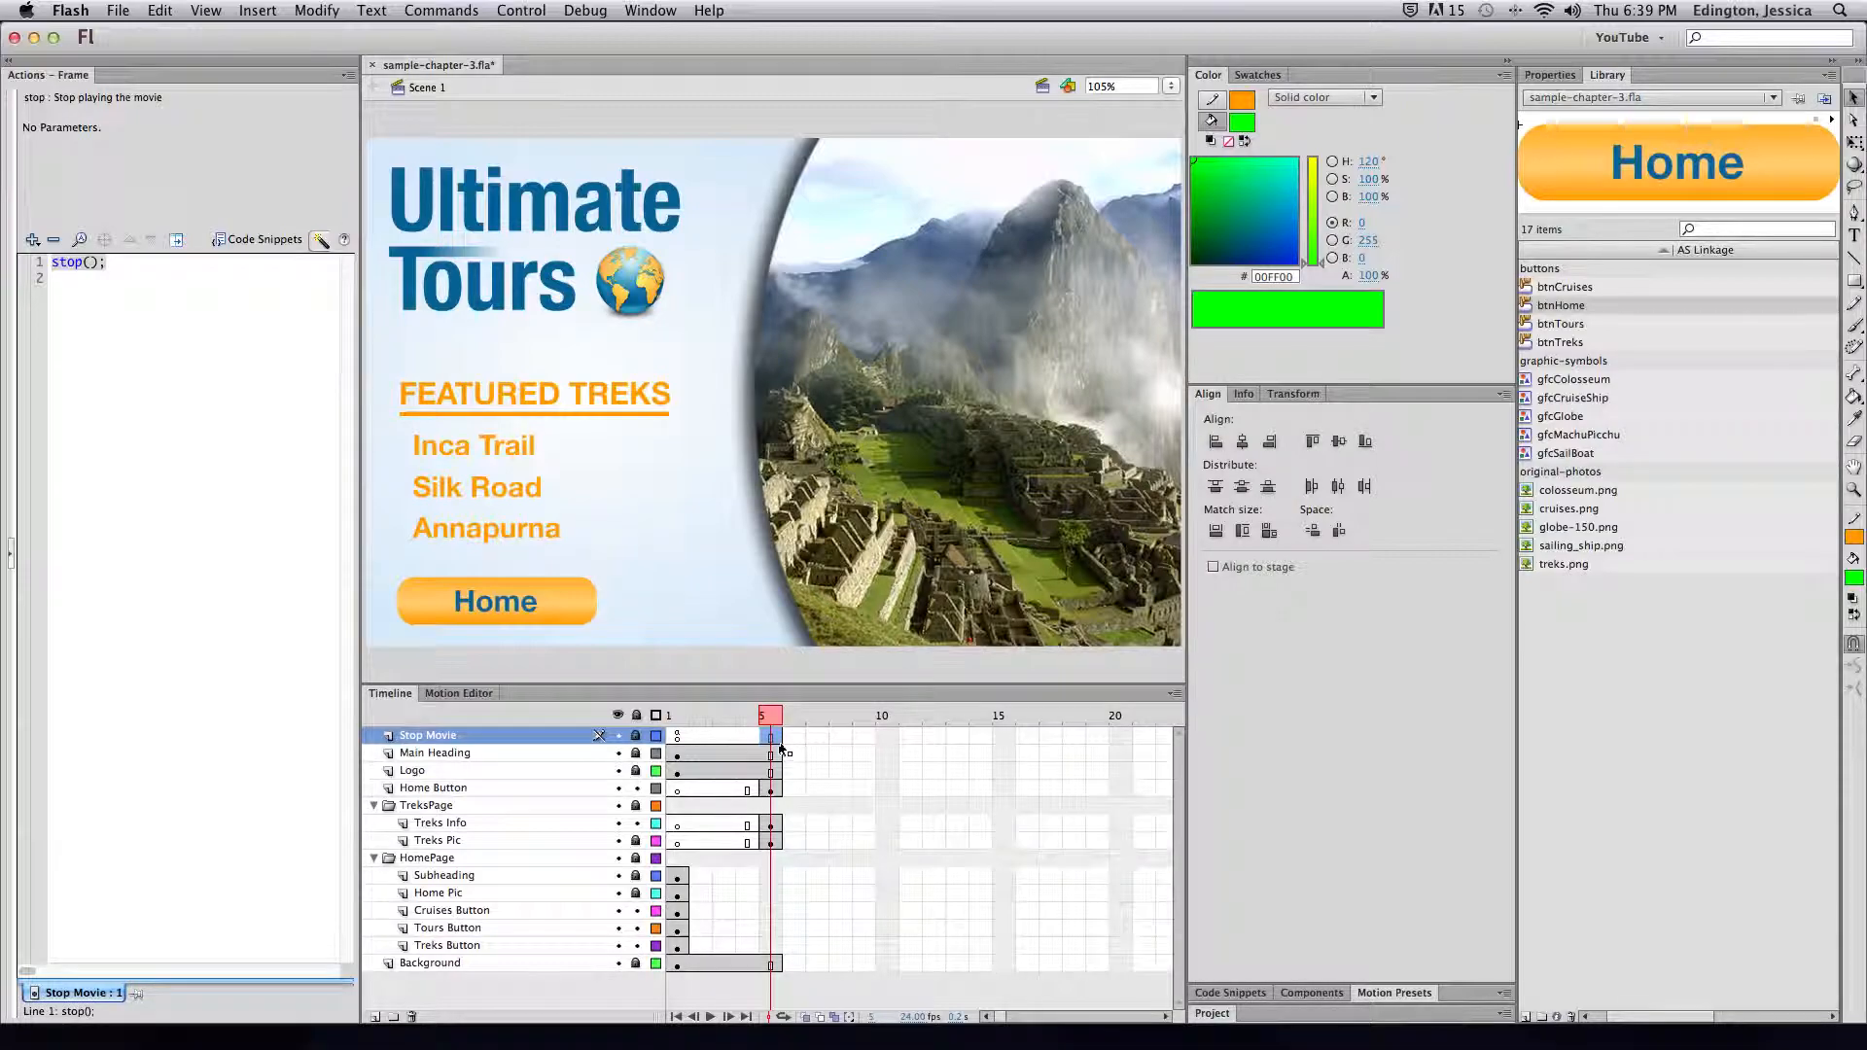
Insert a blank keyframe at frame 5 of the Stop Movie layer
{"action": "left_click", "coordinate": [238, 15]}
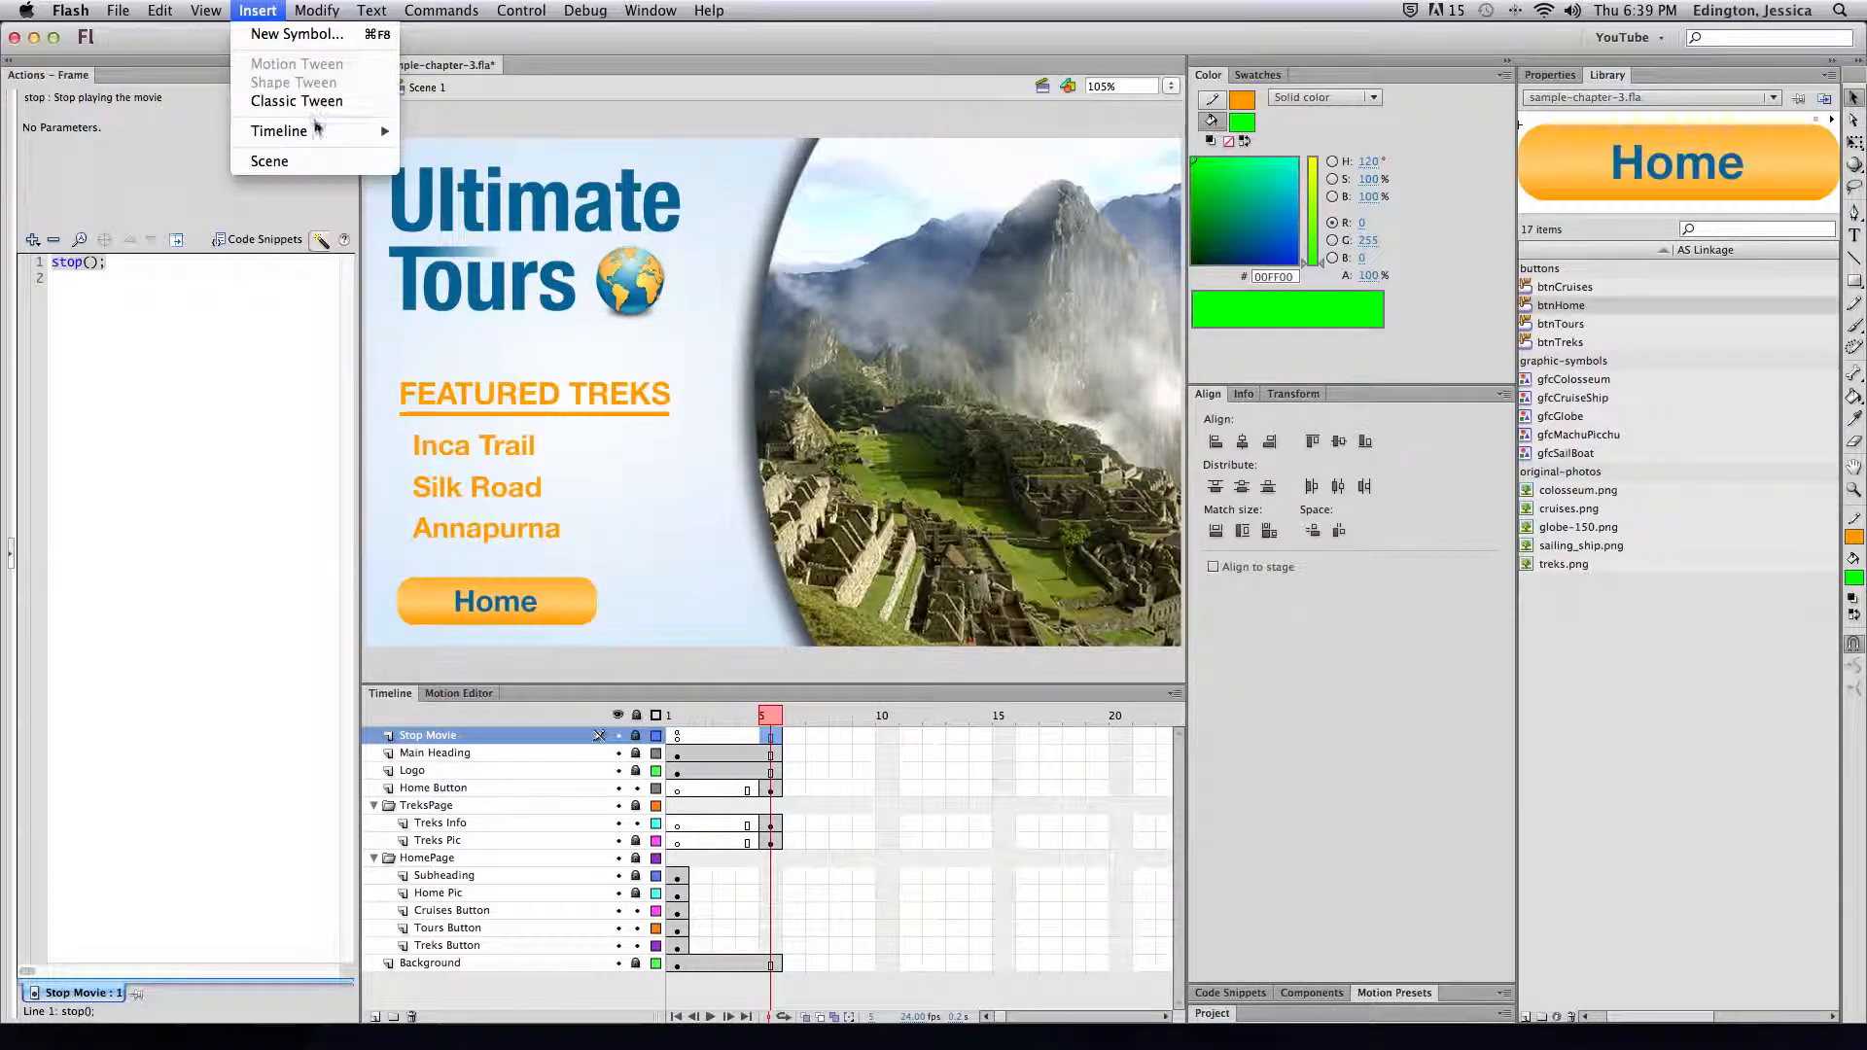
{"action": "mouse_move", "coordinate": [317, 131]}
{"action": "left_click", "coordinate": [480, 218]}
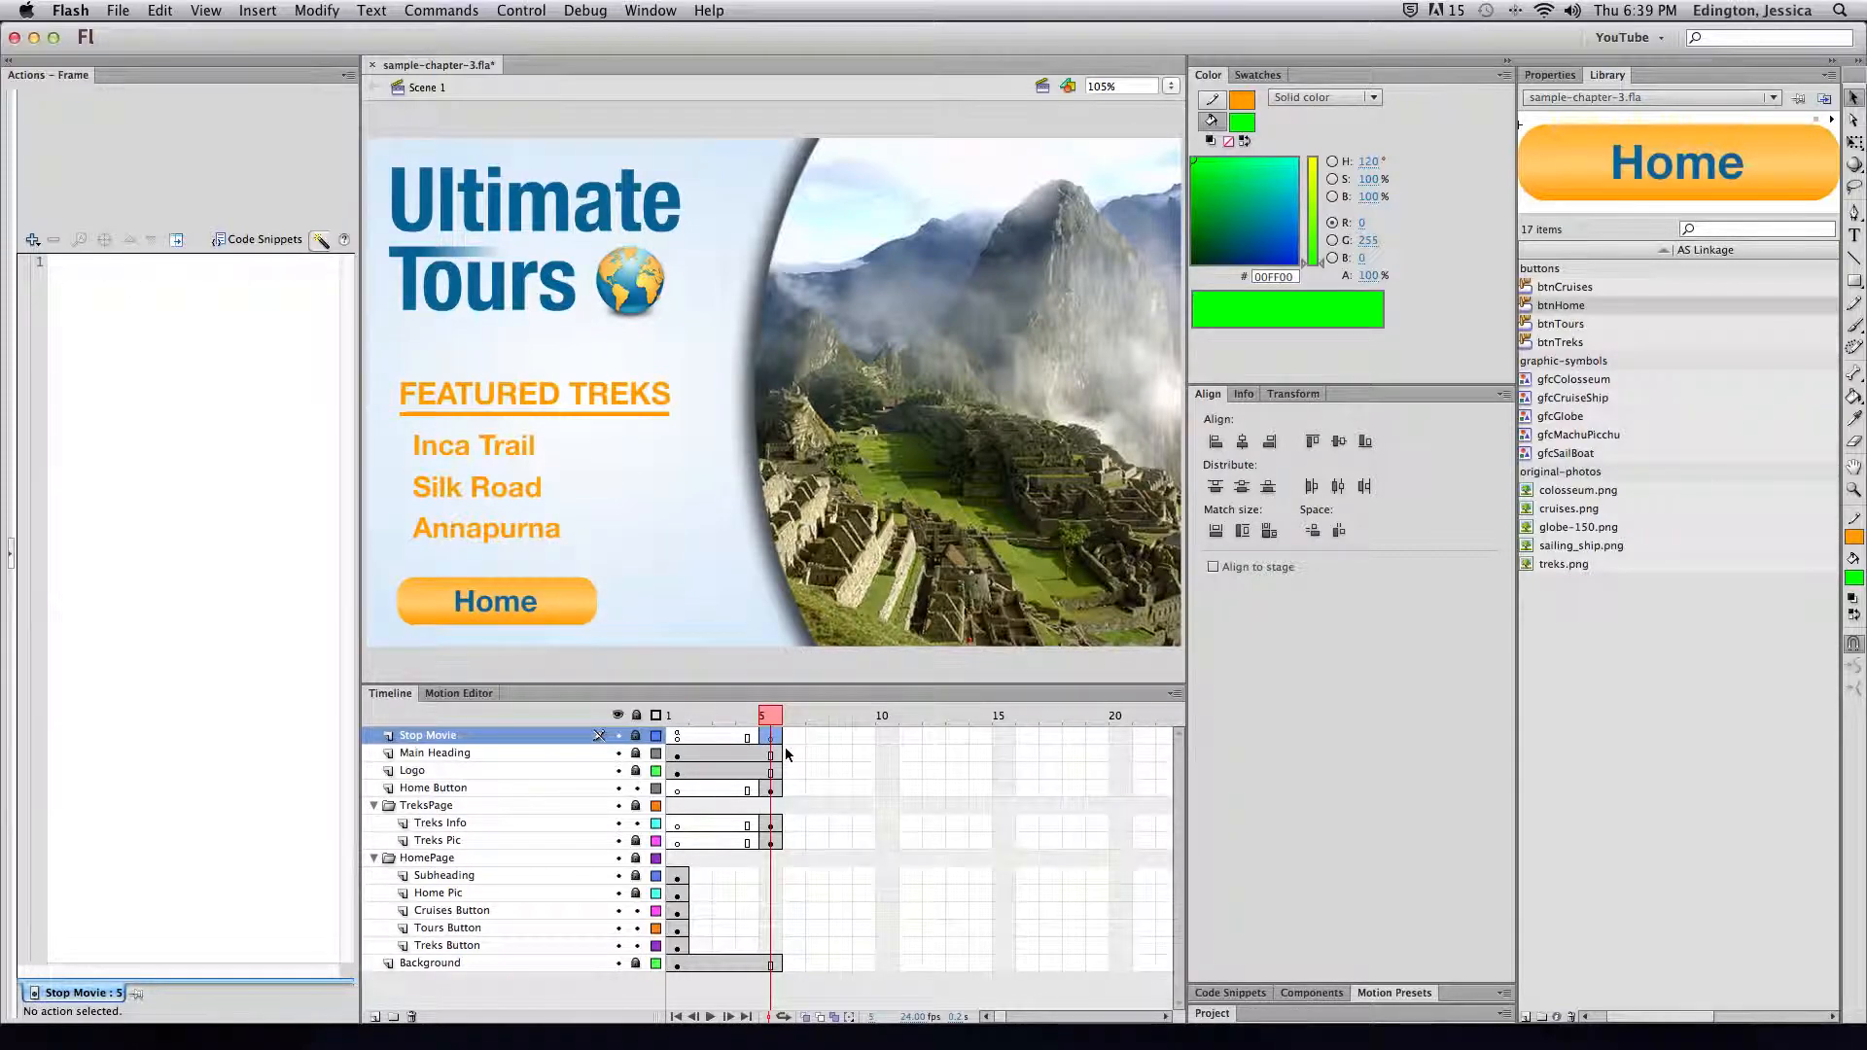
{"action": "left_click", "coordinate": [677, 736]}
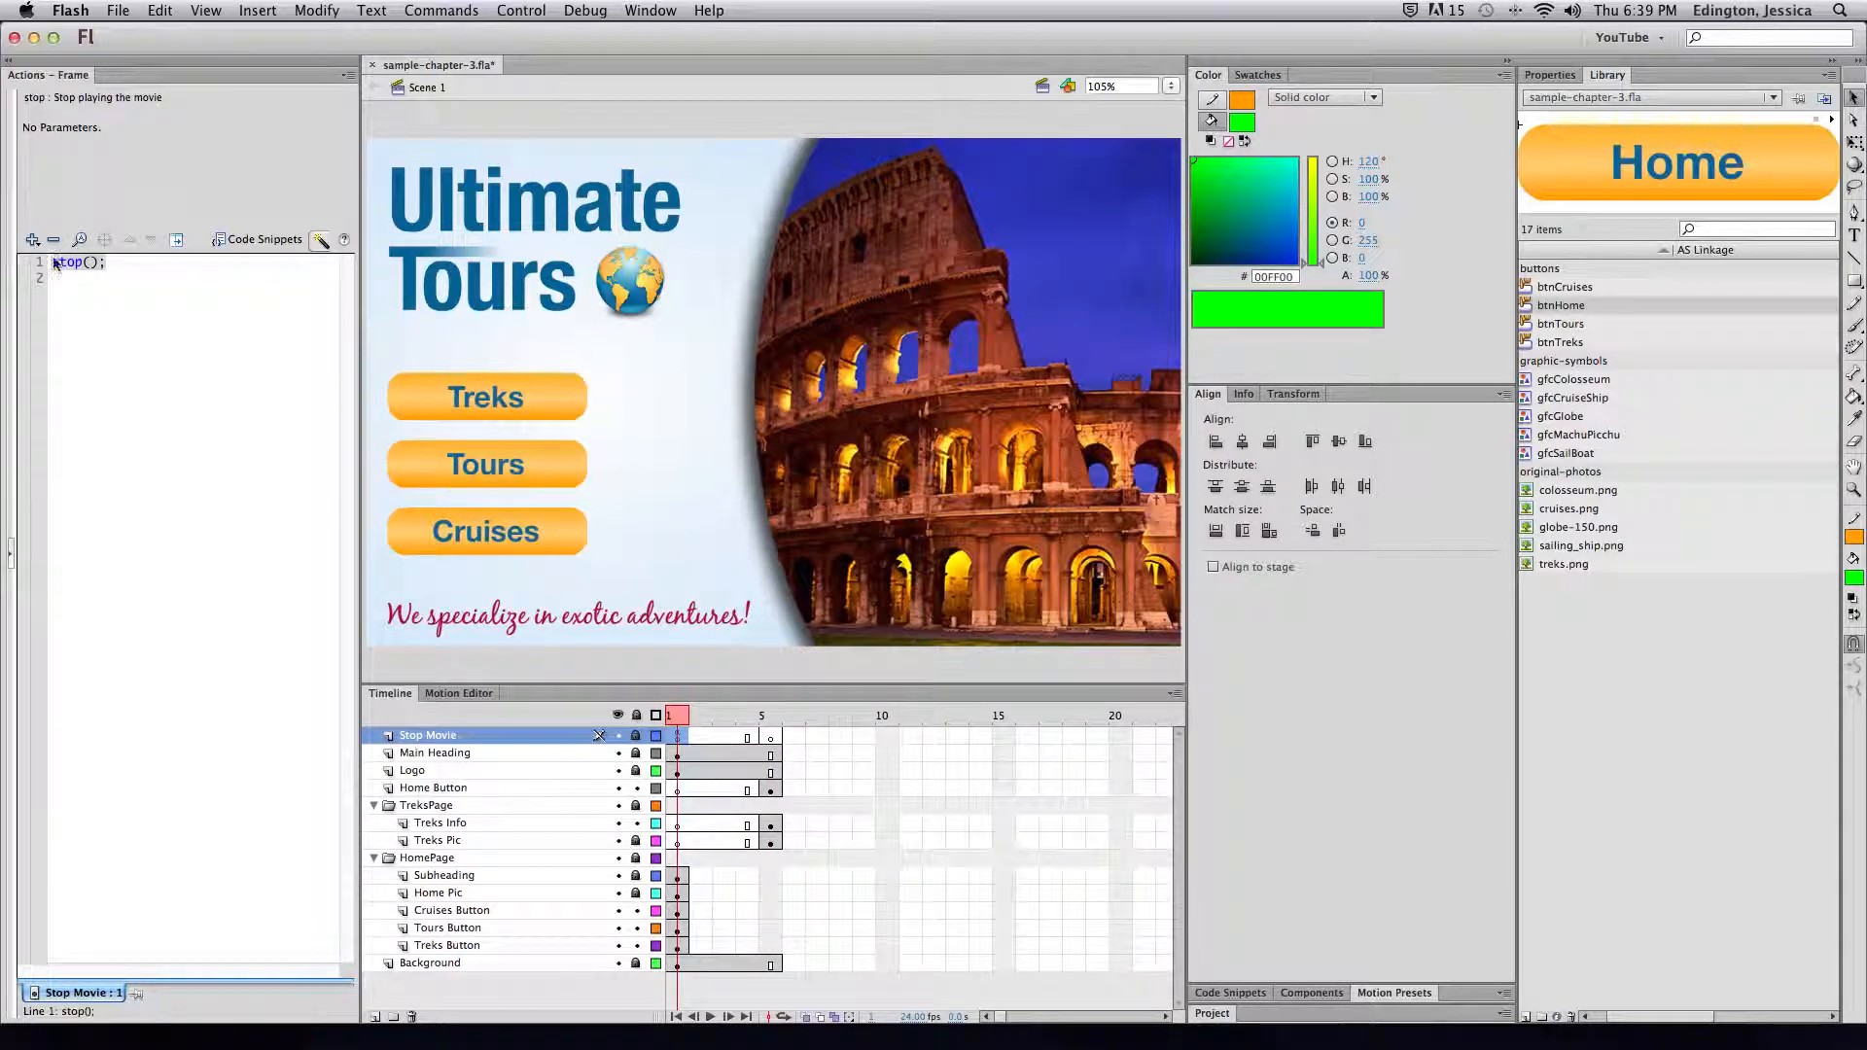
{"action": "left_click", "coordinate": [729, 736]}
{"action": "left_click", "coordinate": [741, 739]}
{"action": "left_click", "coordinate": [768, 740]}
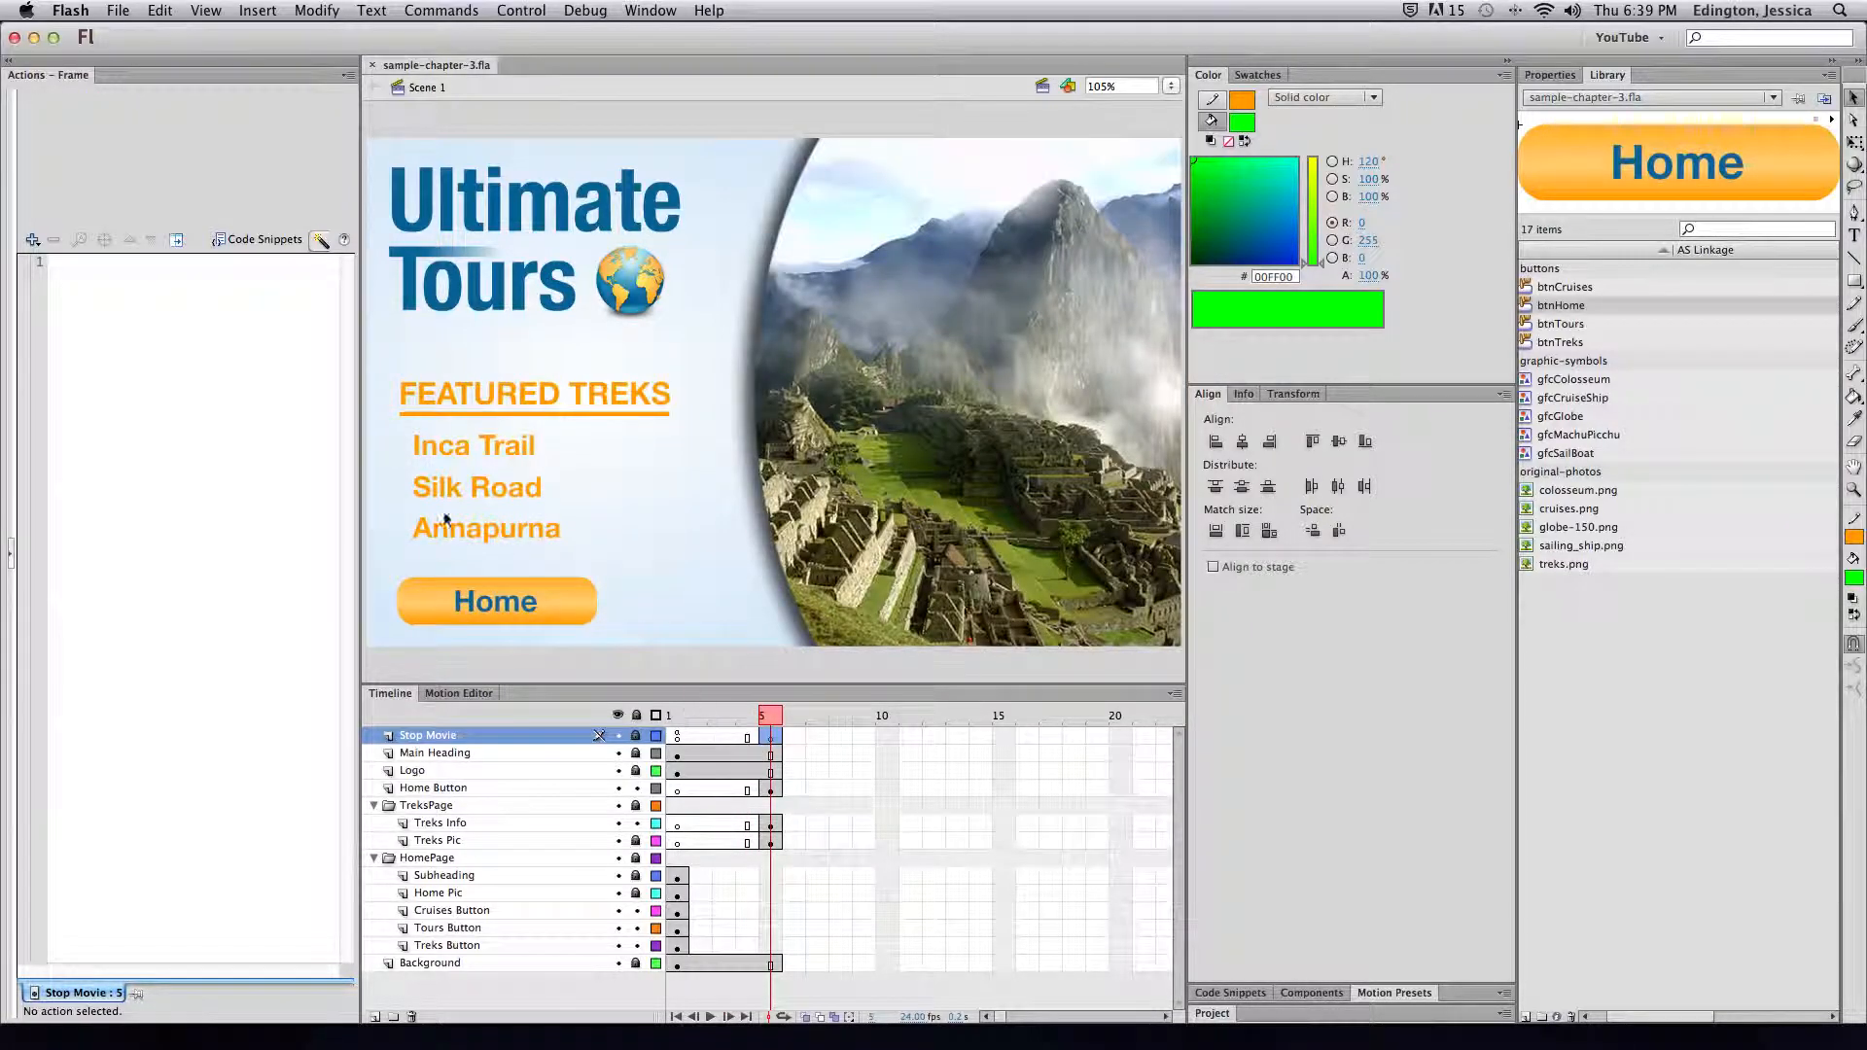
Add a stop() action to the new frame 5 keyframe
{"action": "left_click", "coordinate": [32, 239]}
{"action": "mouse_move", "coordinate": [47, 260]}
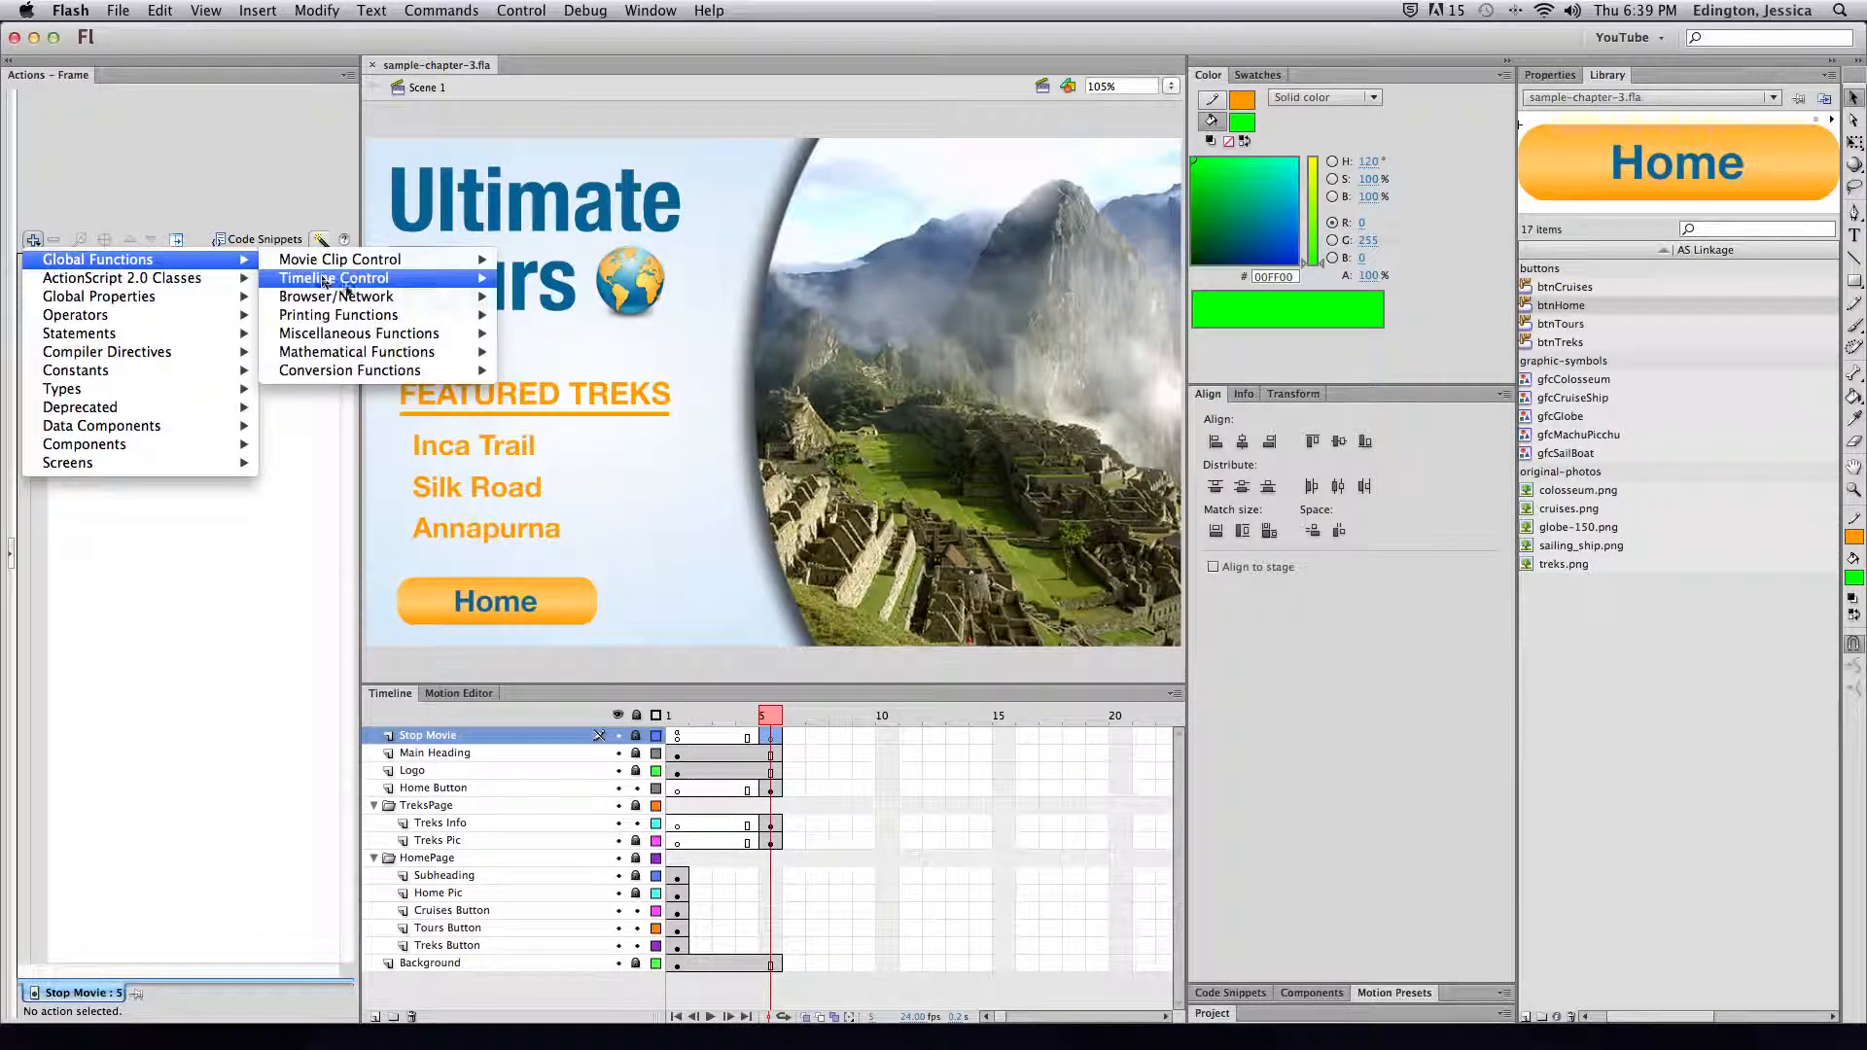
{"action": "mouse_move", "coordinate": [350, 278]}
{"action": "left_click", "coordinate": [541, 318]}
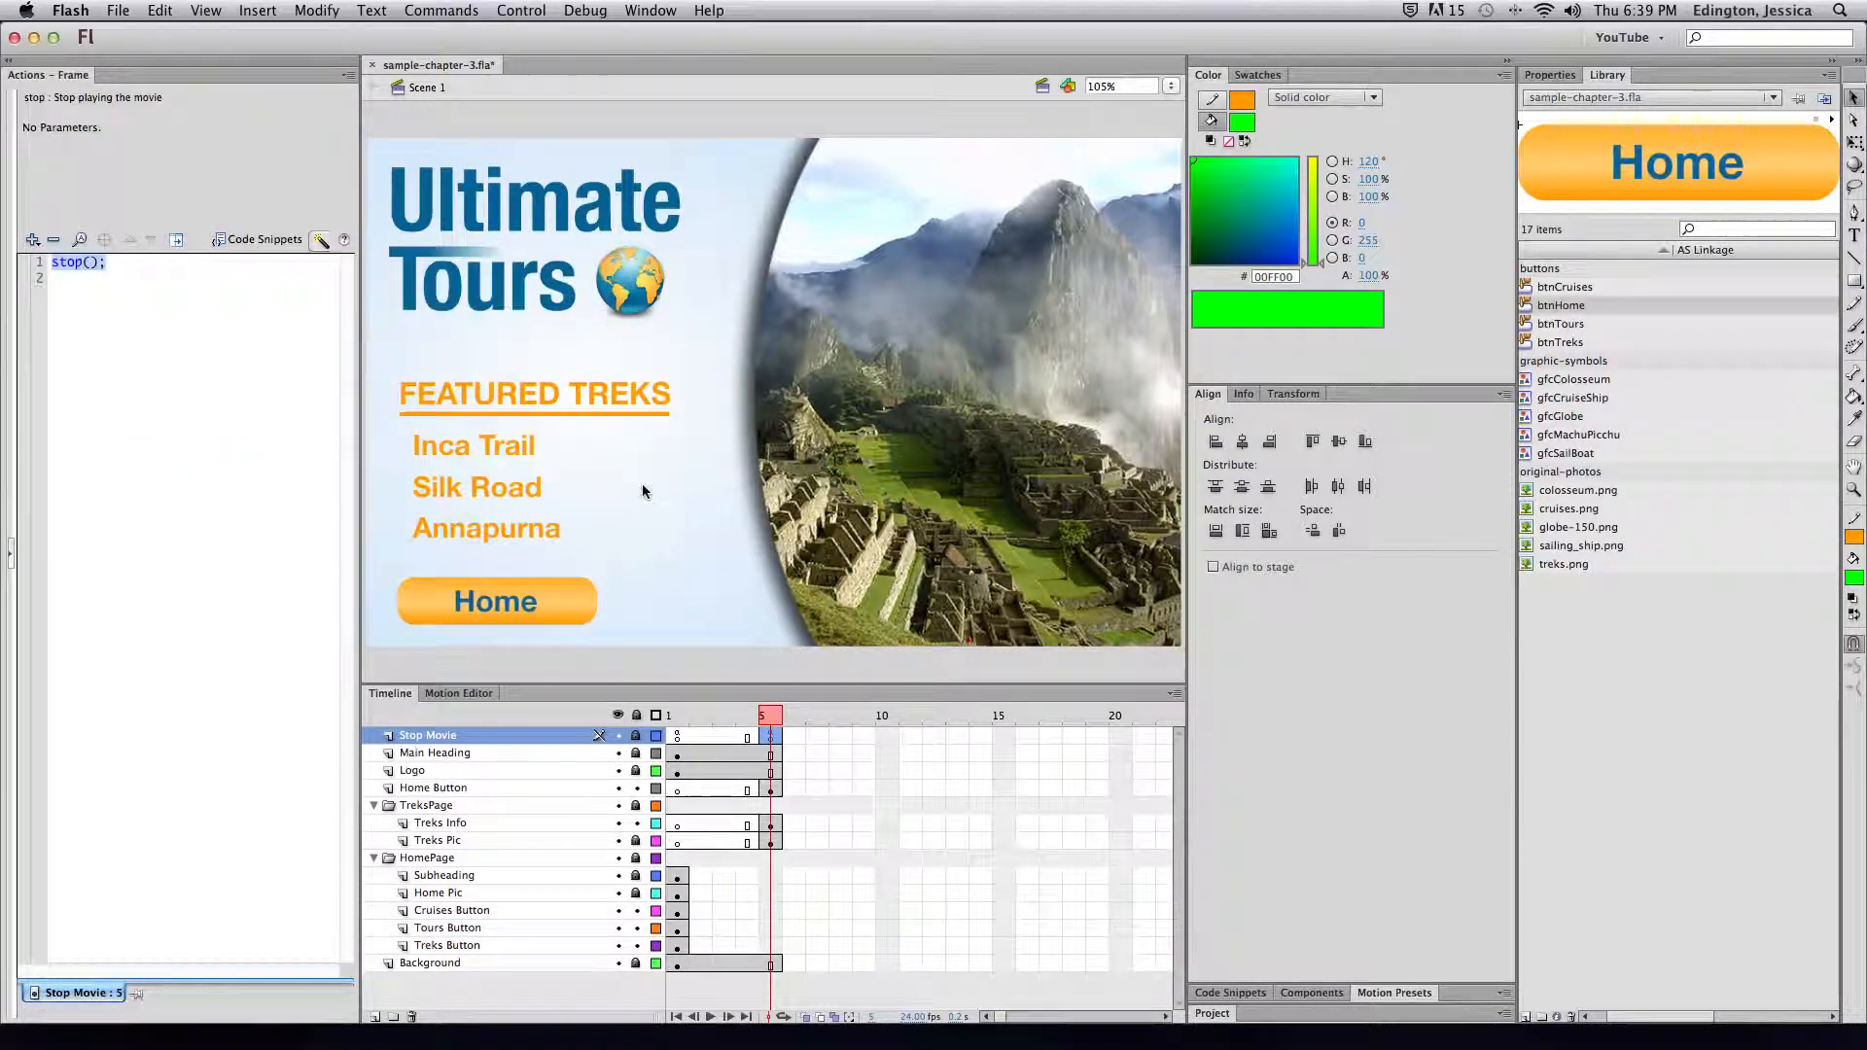
{"action": "left_click", "coordinate": [678, 739]}
{"action": "left_click", "coordinate": [770, 739]}
Test that the Featured Treks page holds, then select frame 5 on the Treks layers
{"action": "key", "text": "super+Return"}
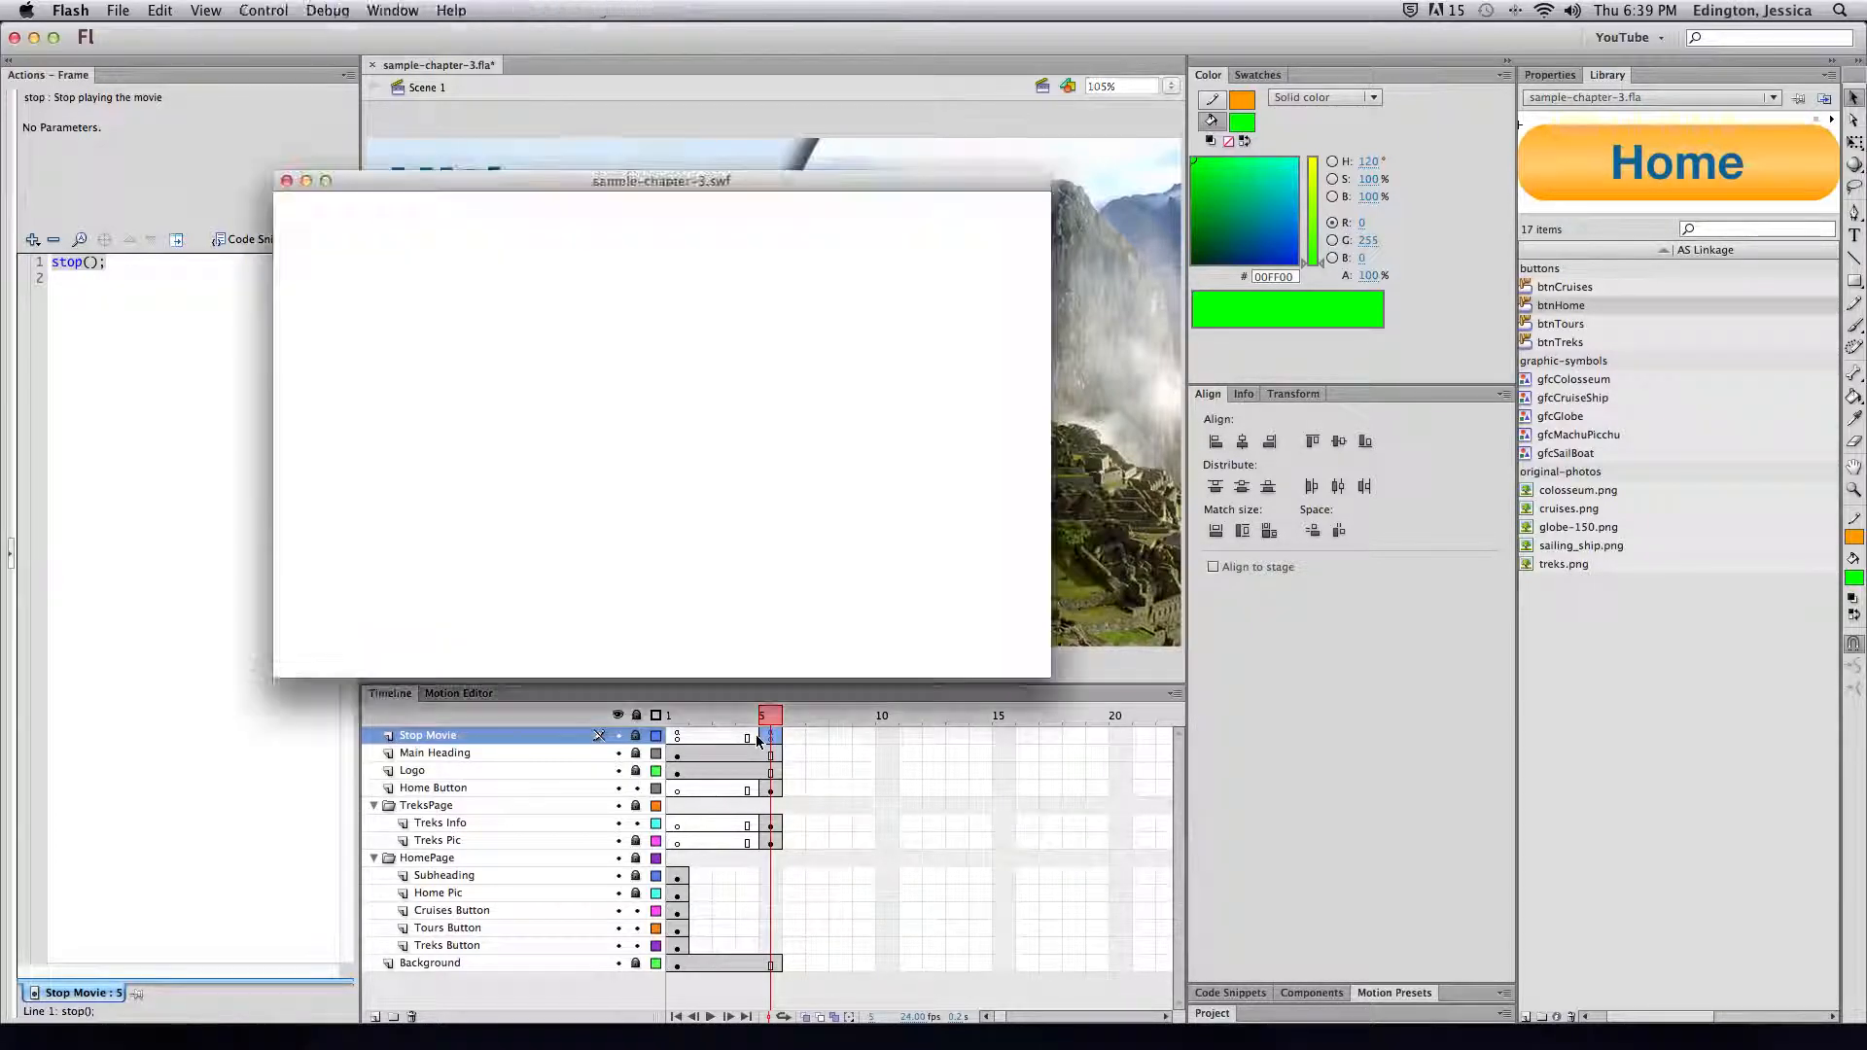
{"action": "left_click", "coordinate": [429, 438]}
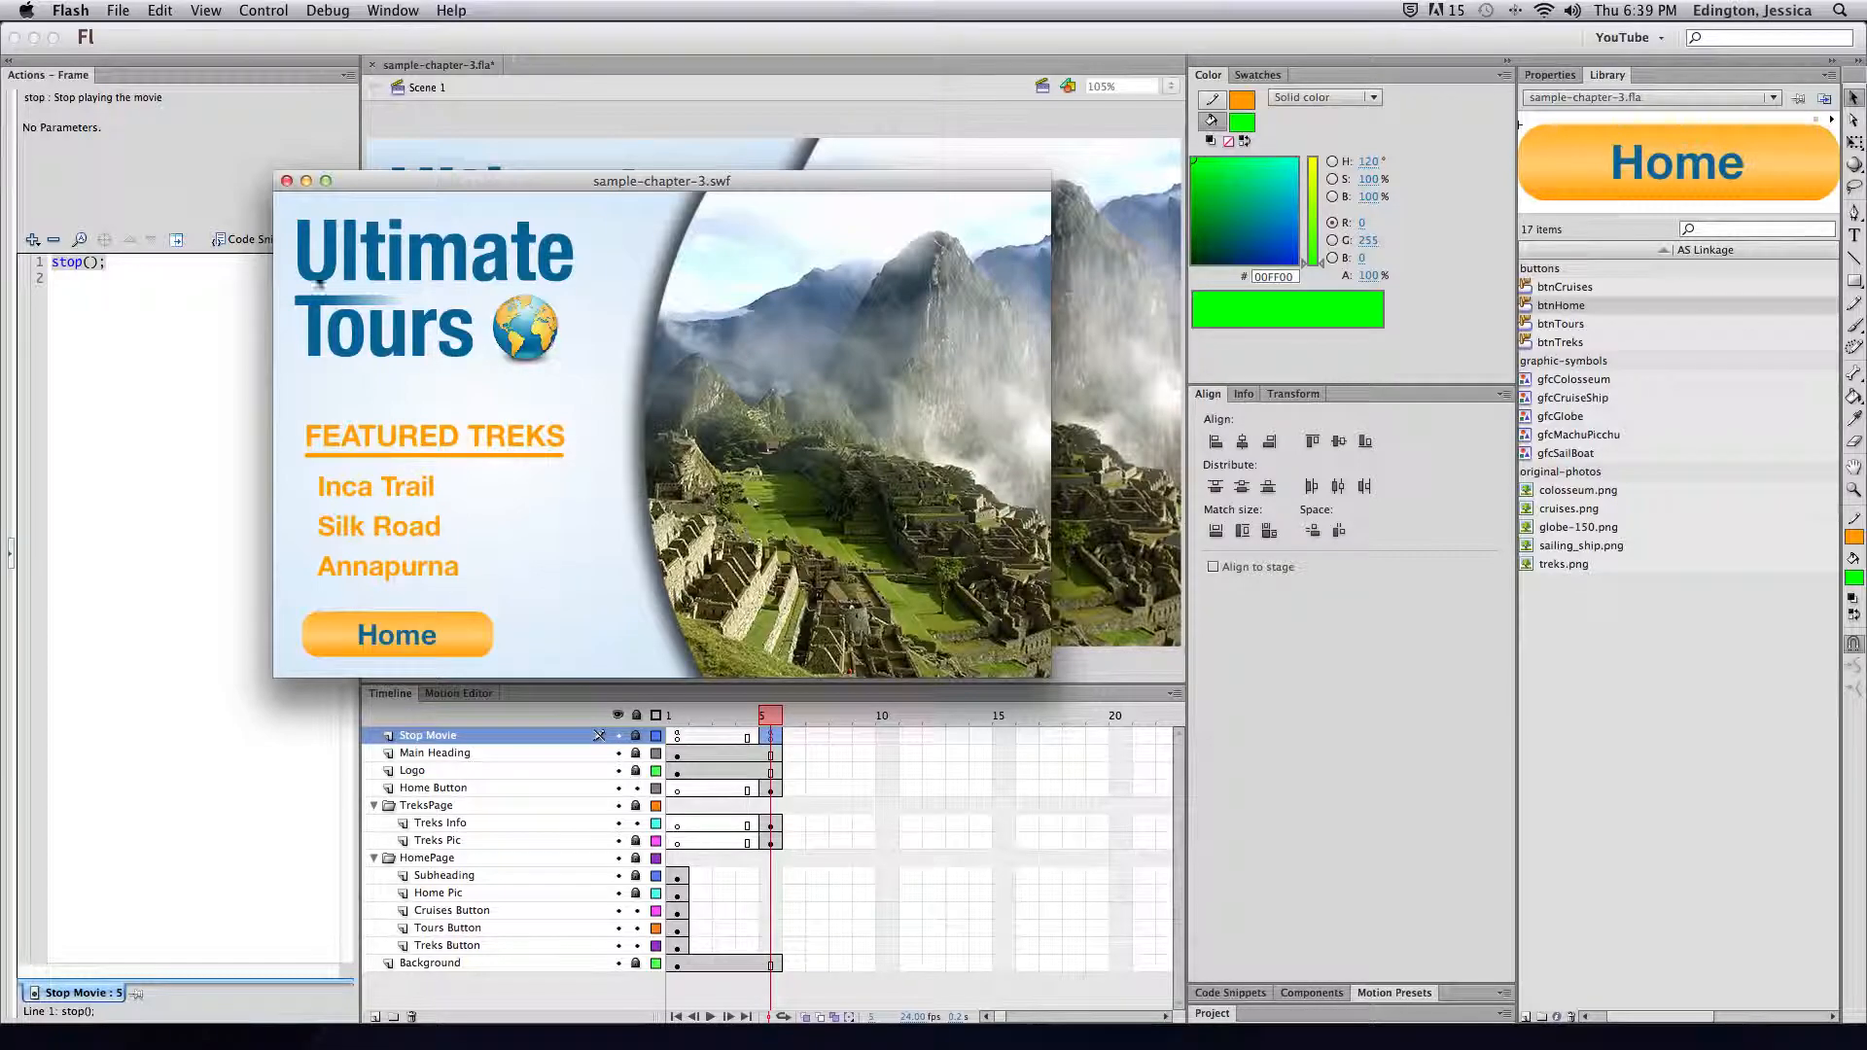
{"action": "key", "text": "super+w"}
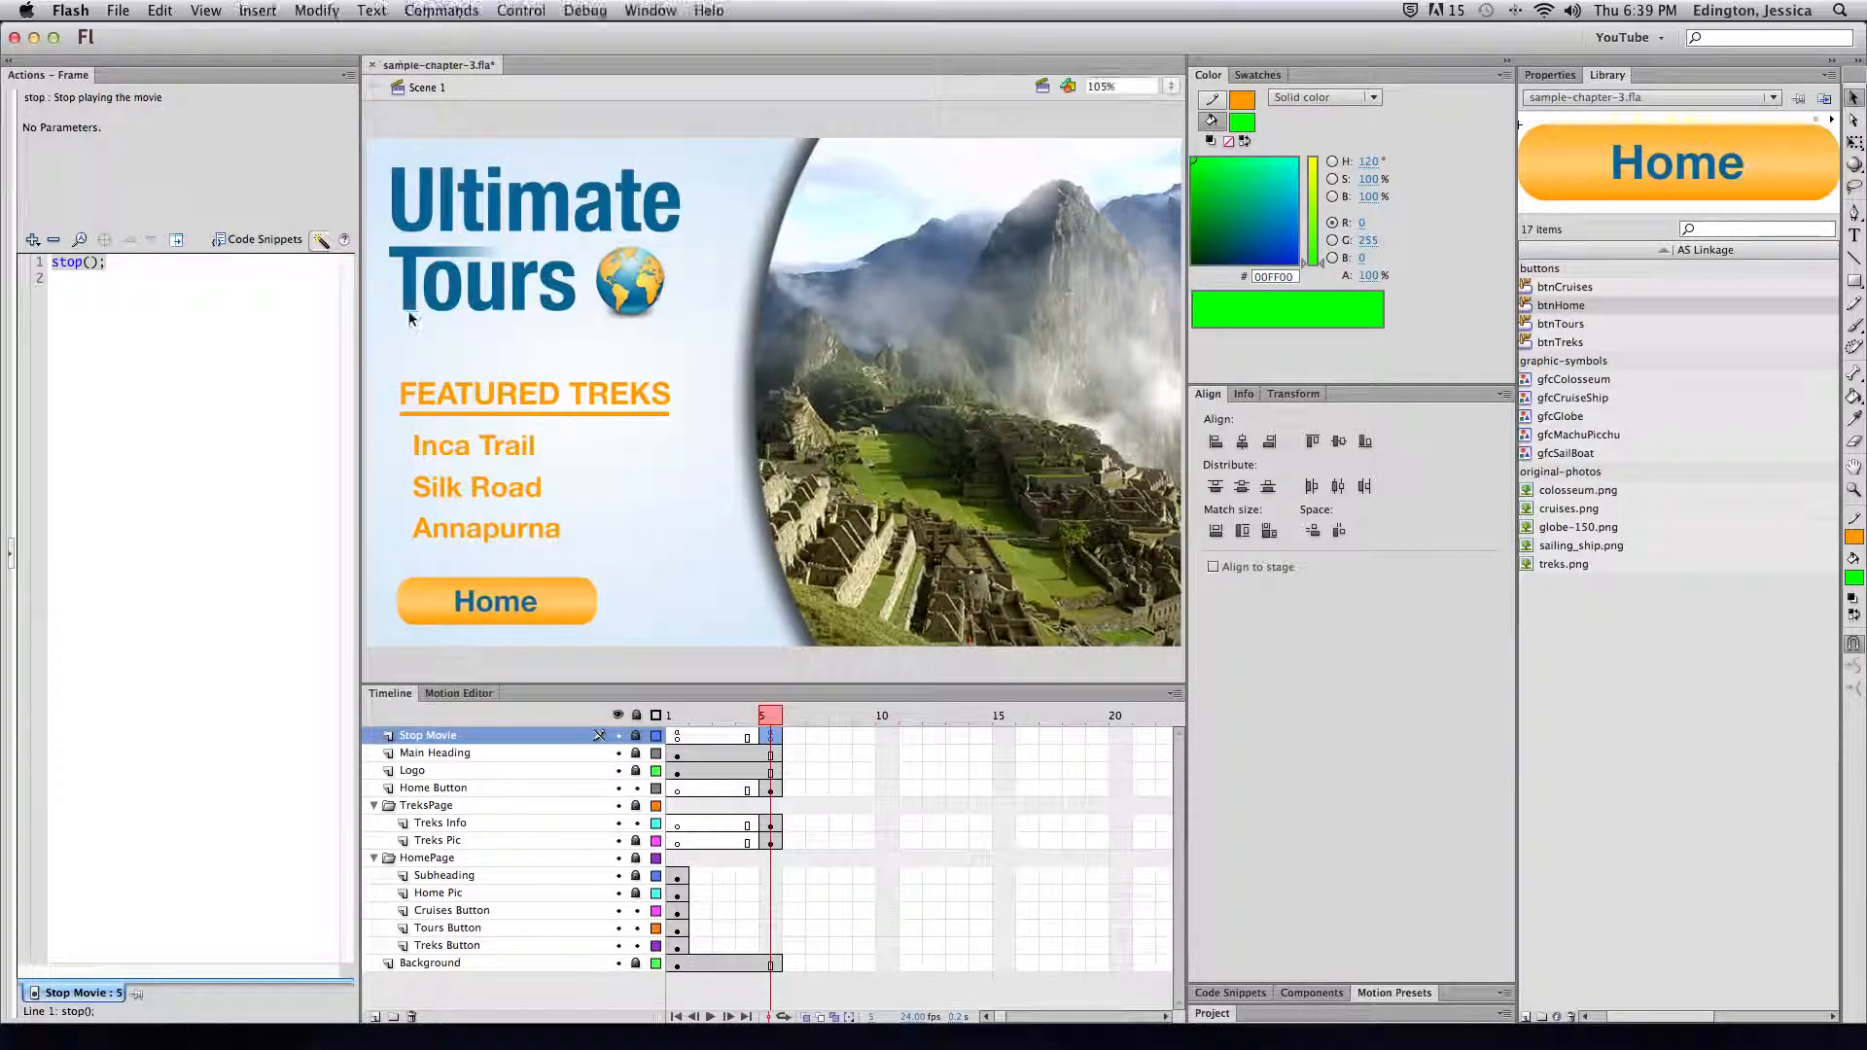
{"action": "left_click", "coordinate": [769, 842]}
Attach an on (release) gotoAndPlay(1) action to the Treks page's Home button
{"action": "left_click", "coordinate": [558, 607]}
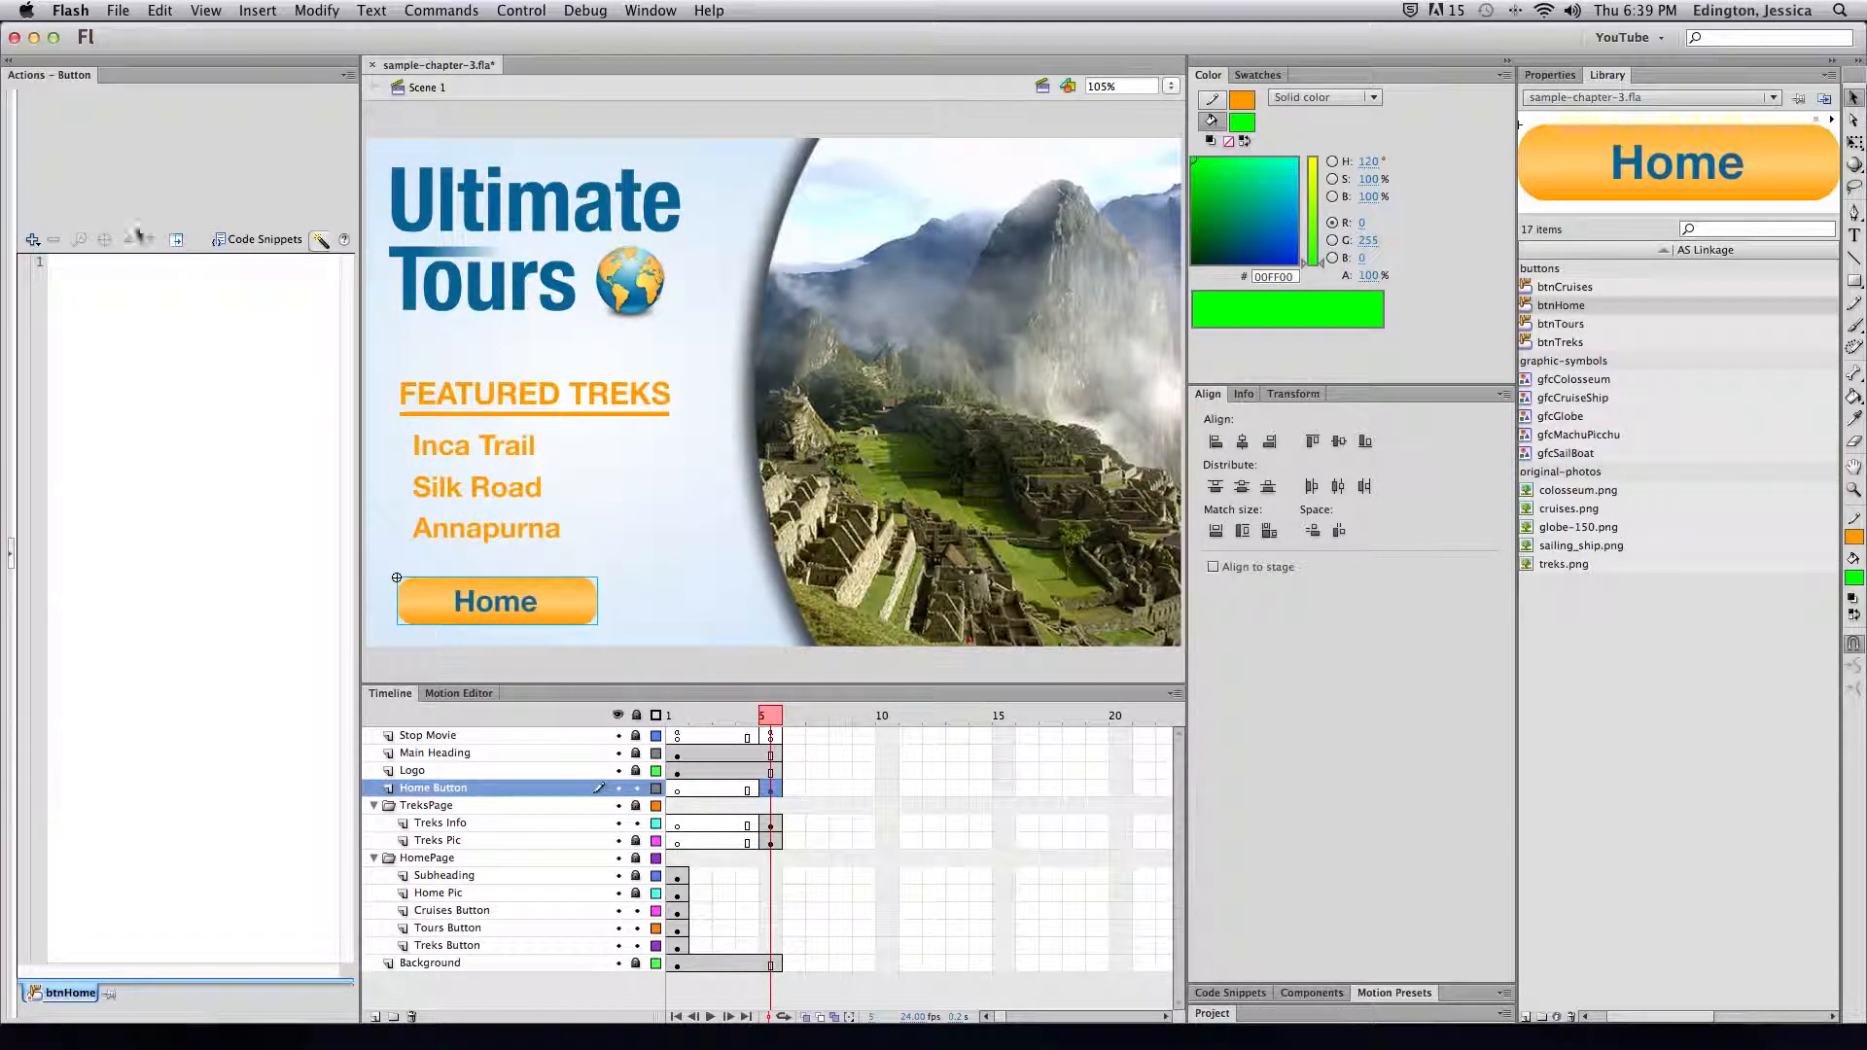
{"action": "left_click", "coordinate": [32, 240]}
{"action": "mouse_move", "coordinate": [77, 261]}
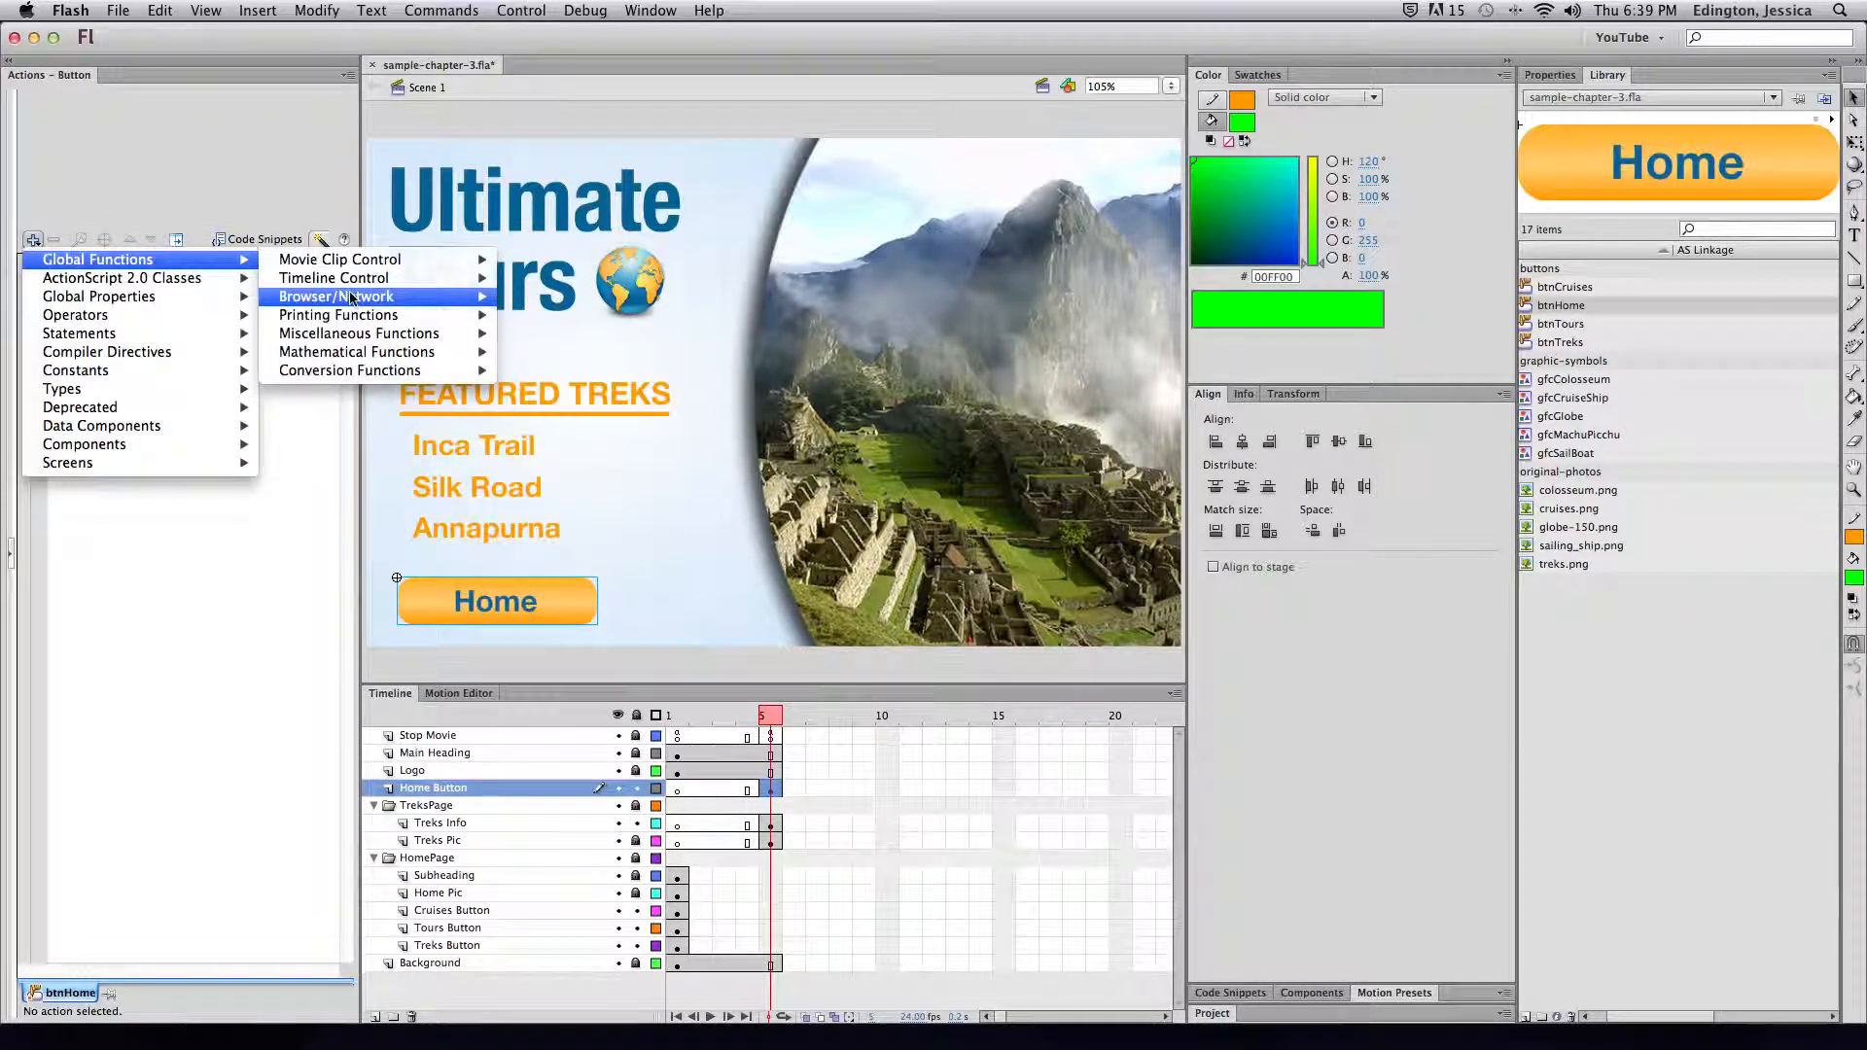
{"action": "mouse_move", "coordinate": [428, 282]}
{"action": "left_click", "coordinate": [533, 284]}
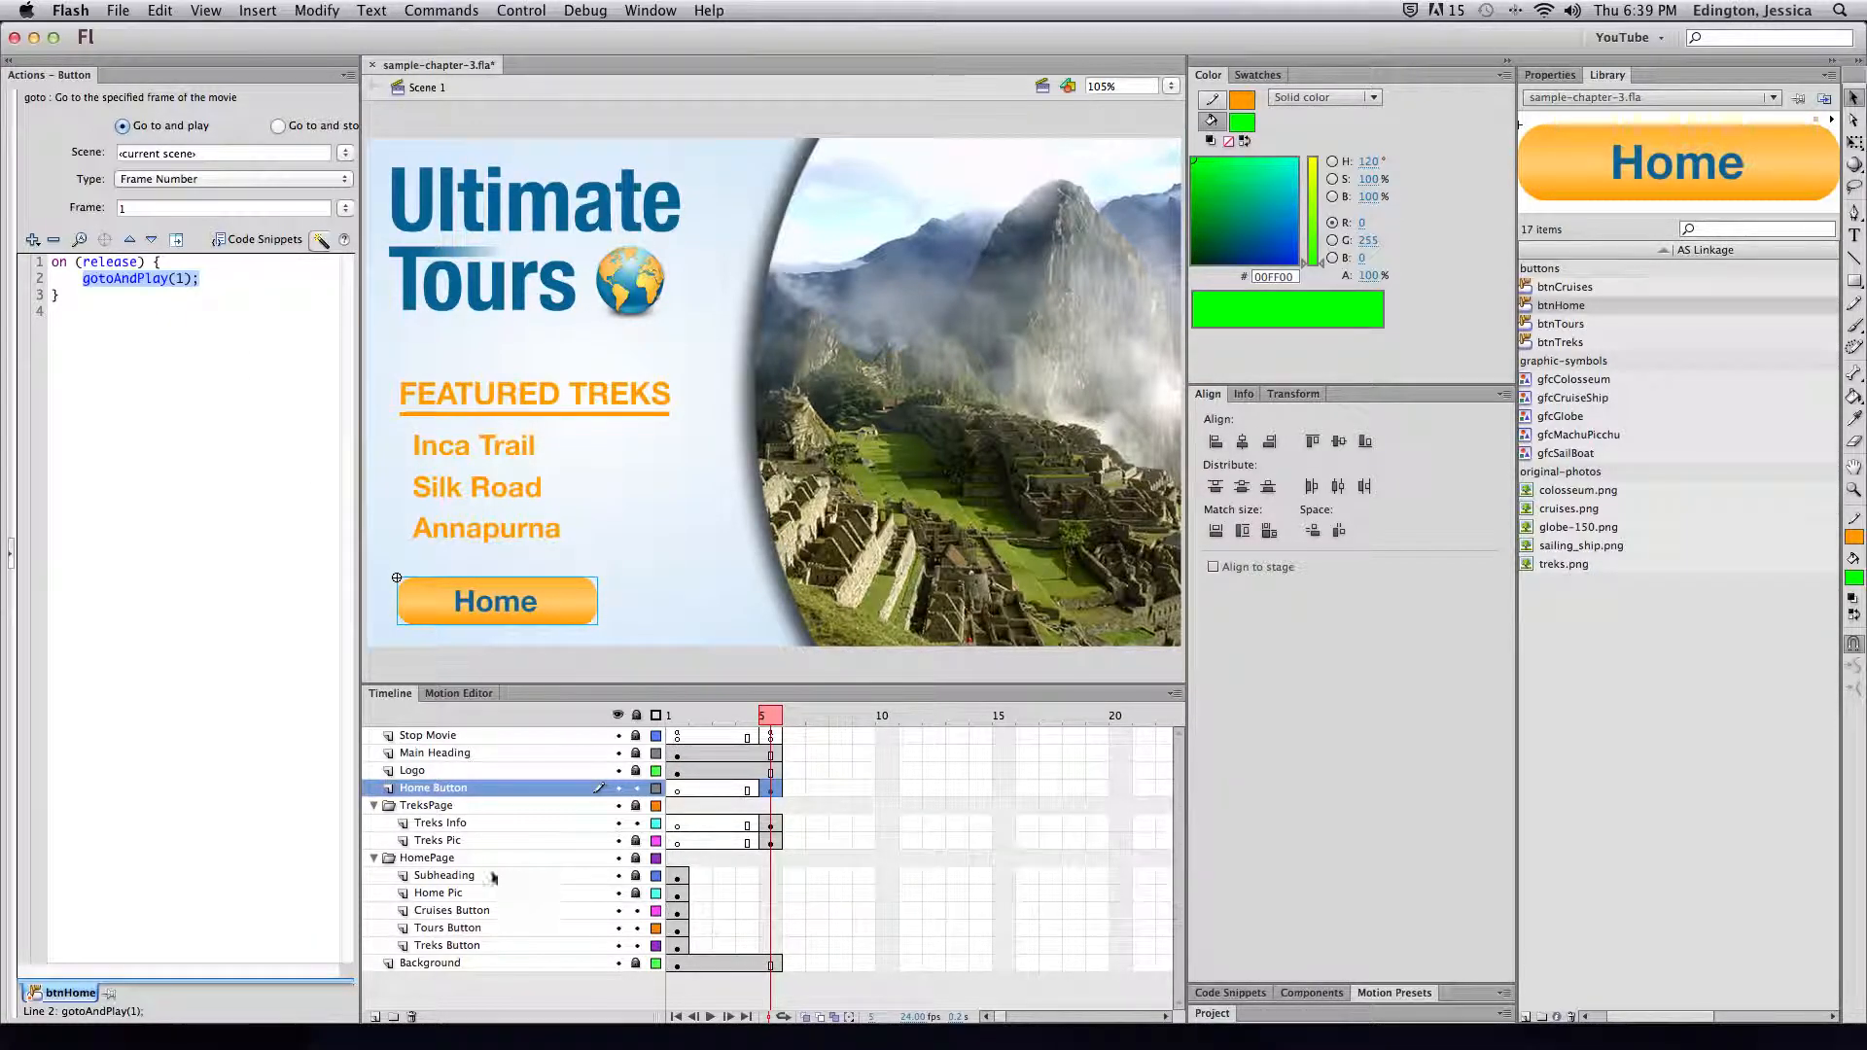
Test sample-chapter-3.swf, checking the Treks, Home, Tours and Cruises buttons
{"action": "key", "text": "super+Return"}
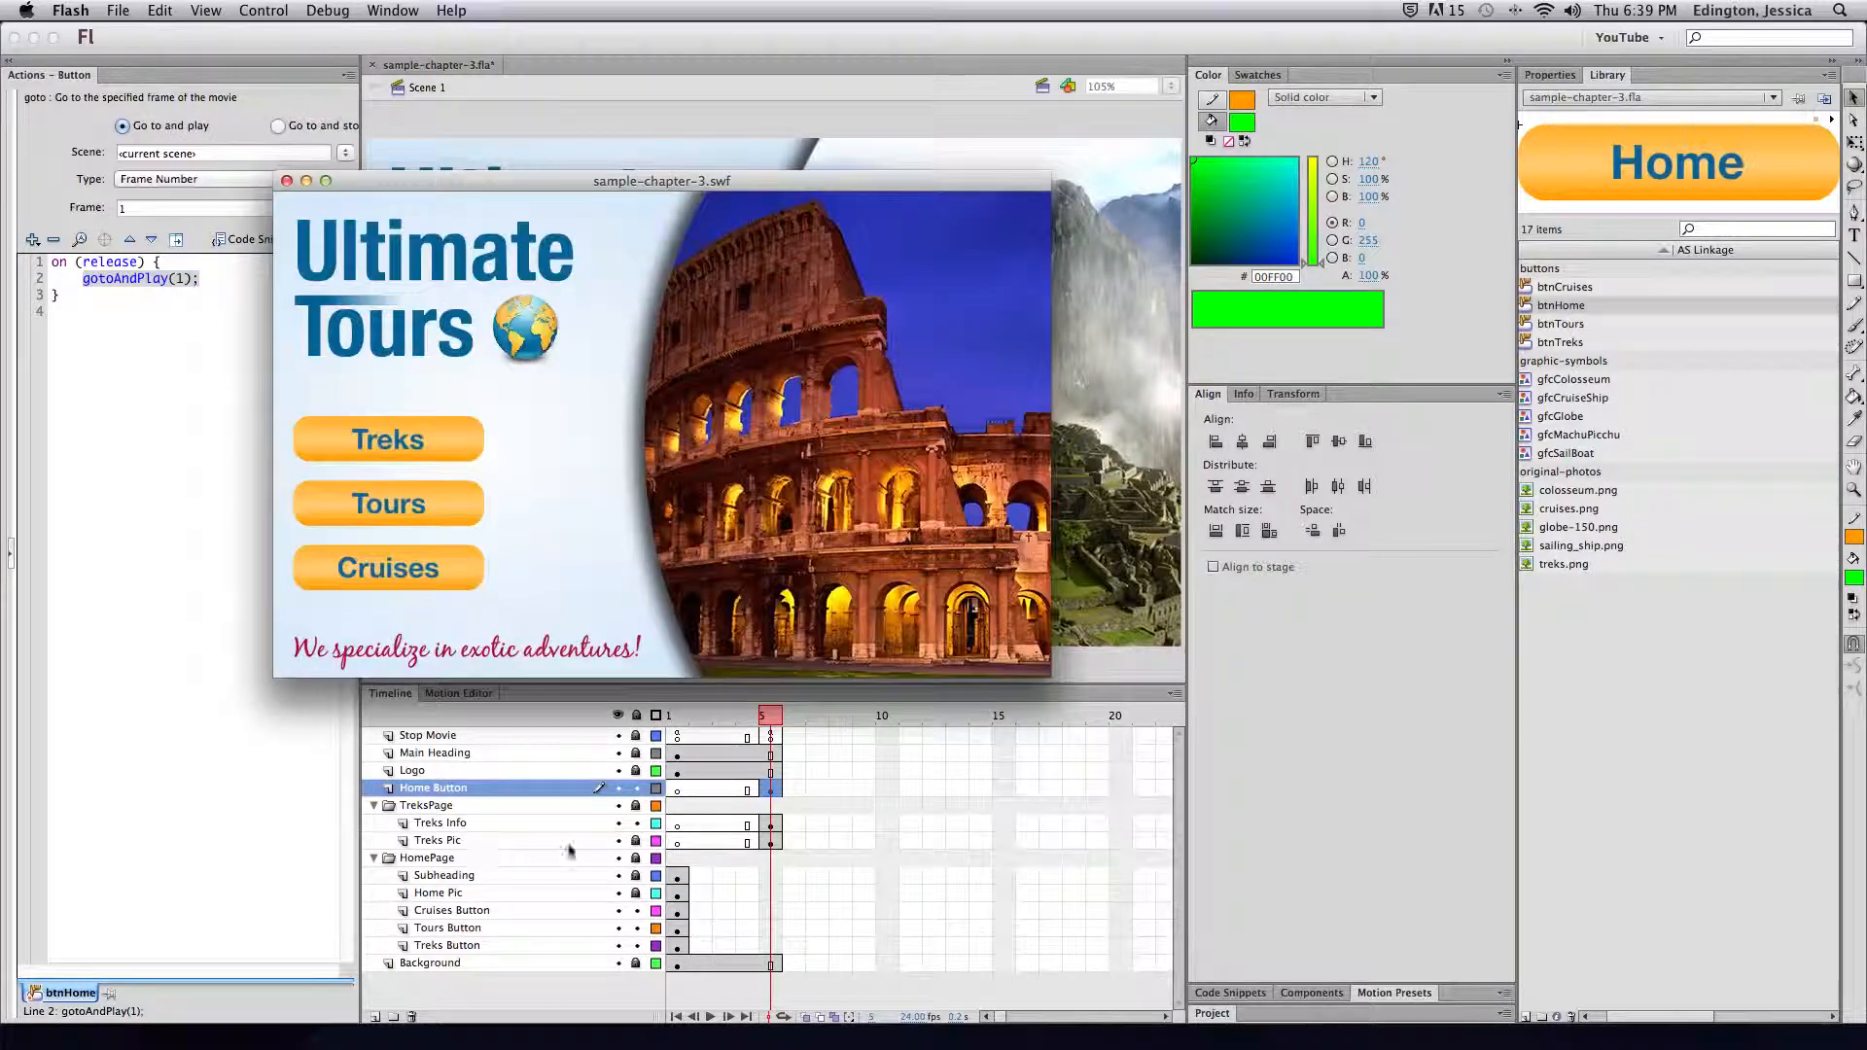
{"action": "left_click", "coordinate": [439, 446]}
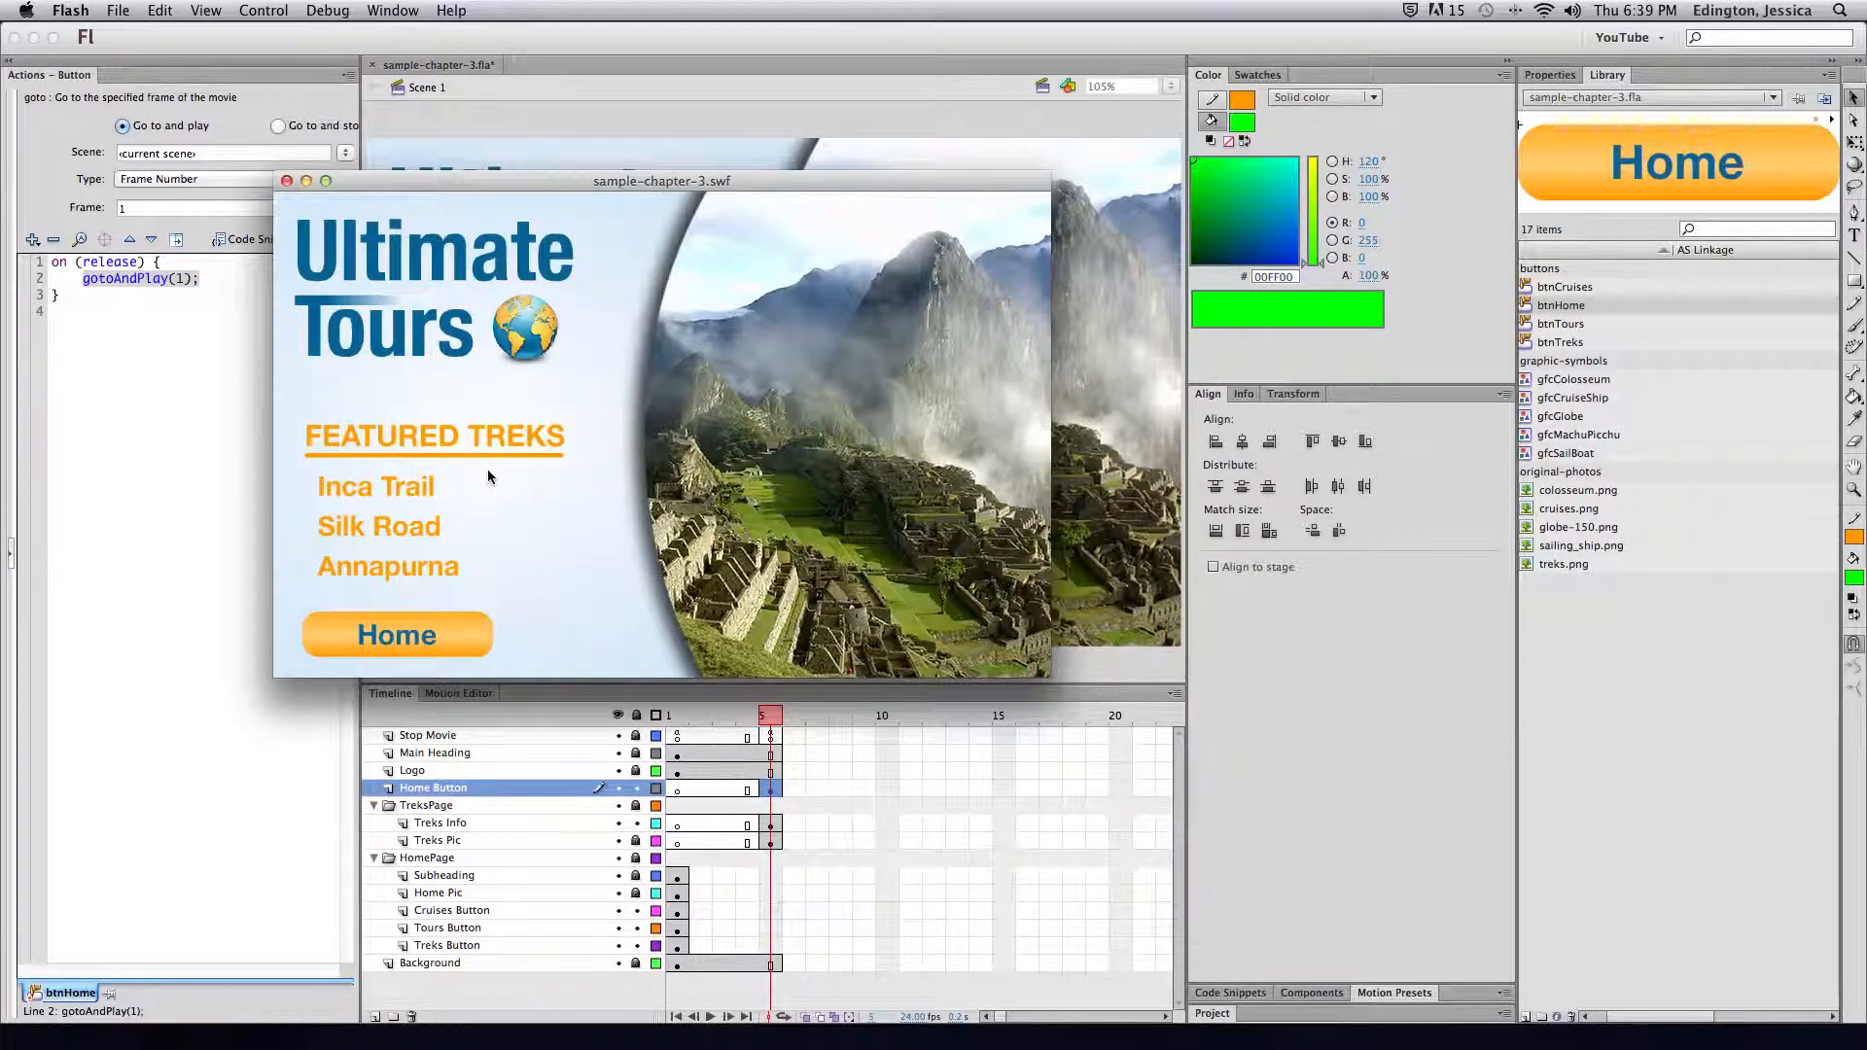
{"action": "left_click", "coordinate": [450, 628]}
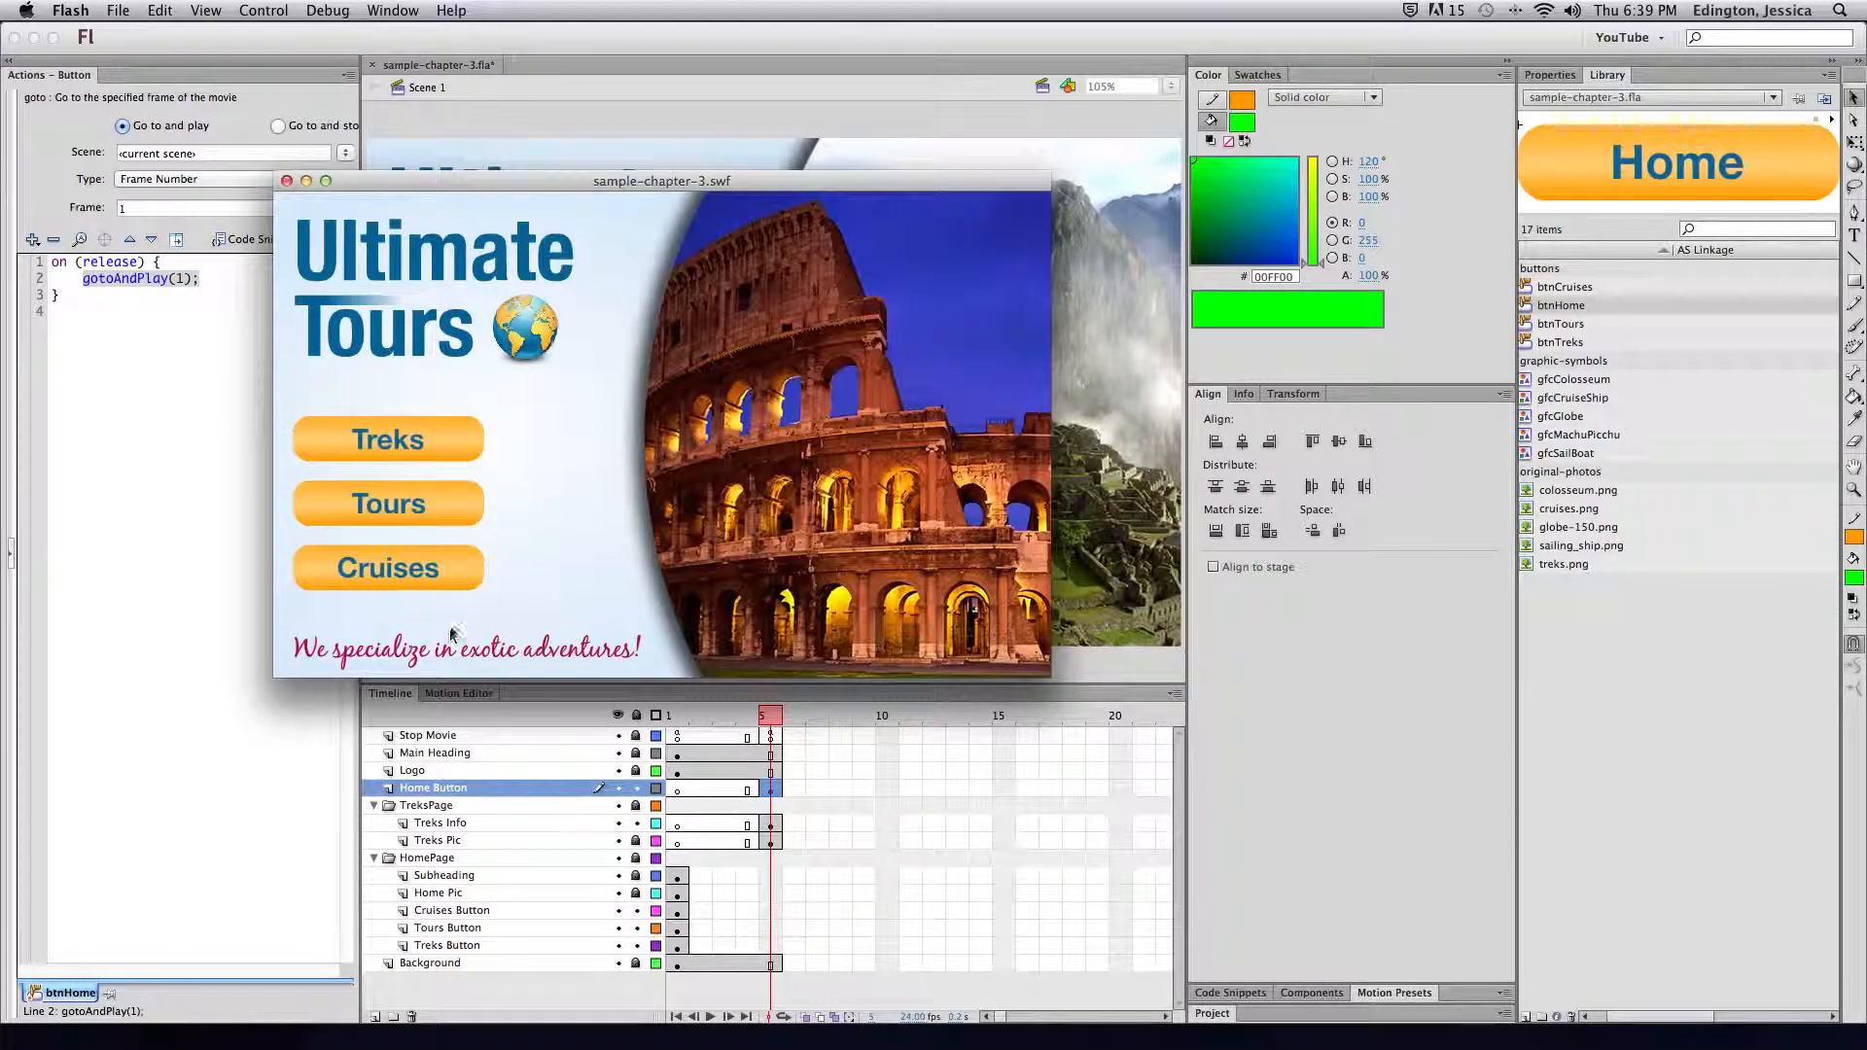
{"action": "left_click", "coordinate": [427, 510]}
{"action": "left_click", "coordinate": [442, 579]}
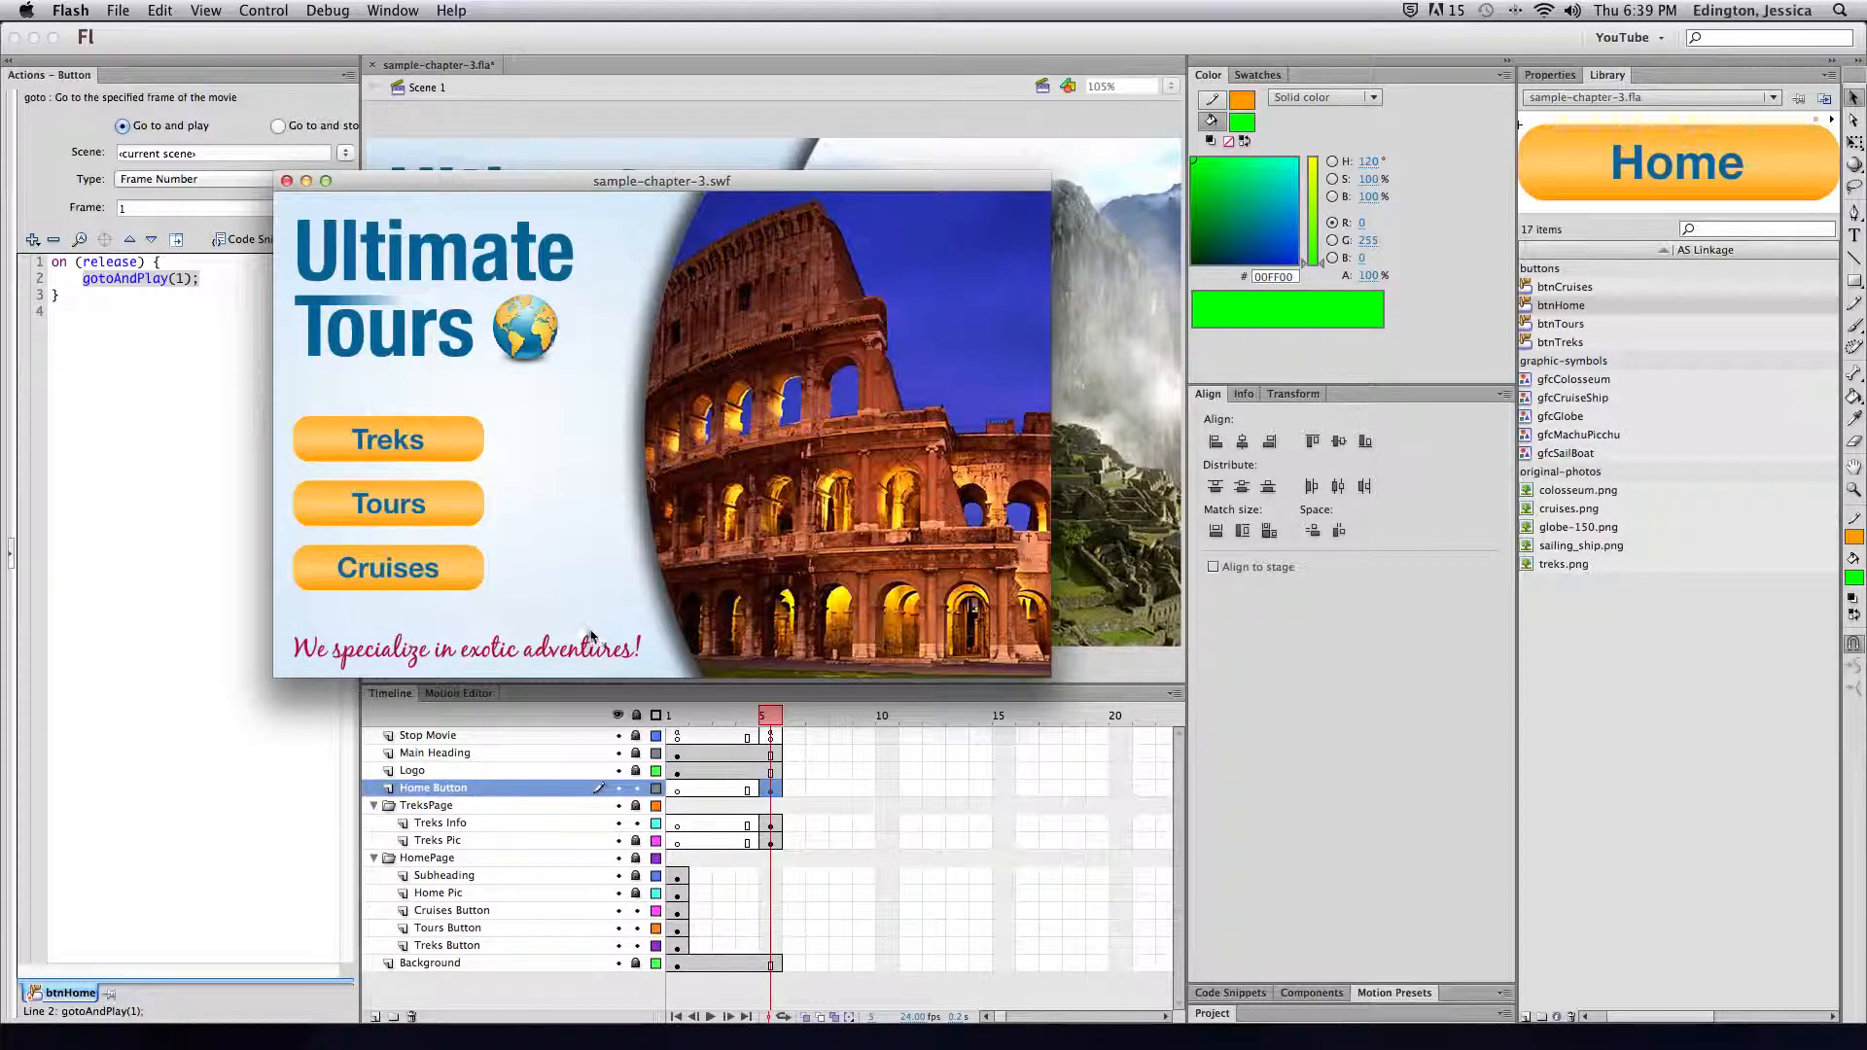